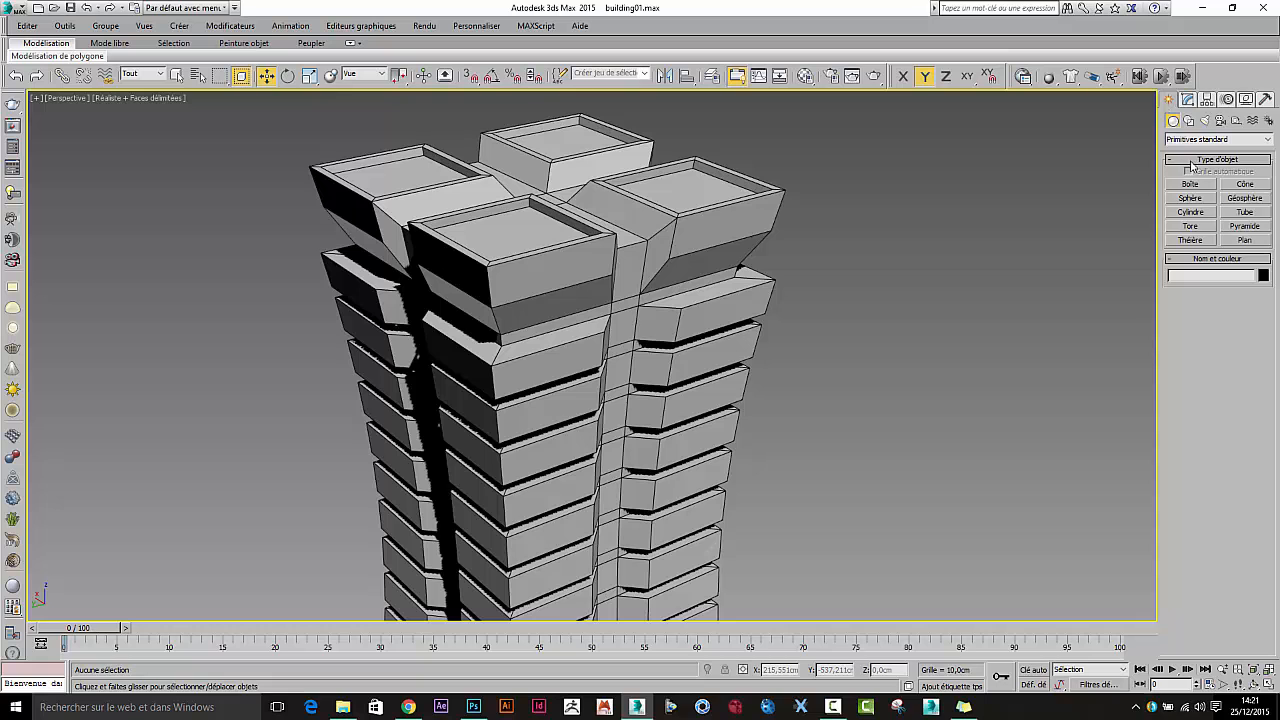
Step: Create a flat box with a base of about 6.4 by 7.5 cm on the left-hand tower roof, using AutoGrid
left_click(1195, 186)
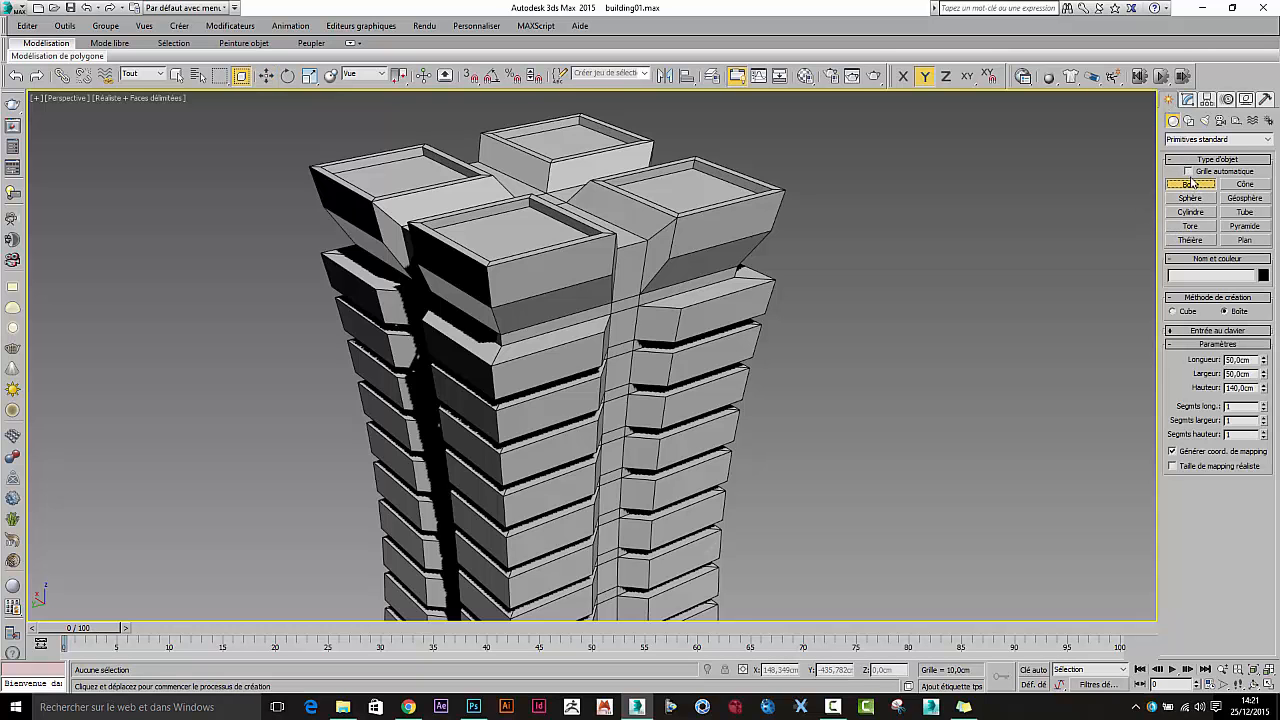
left_click(1189, 172)
middle_click_drag(508, 177, 458, 293)
scroll(423, 251, "up", 2)
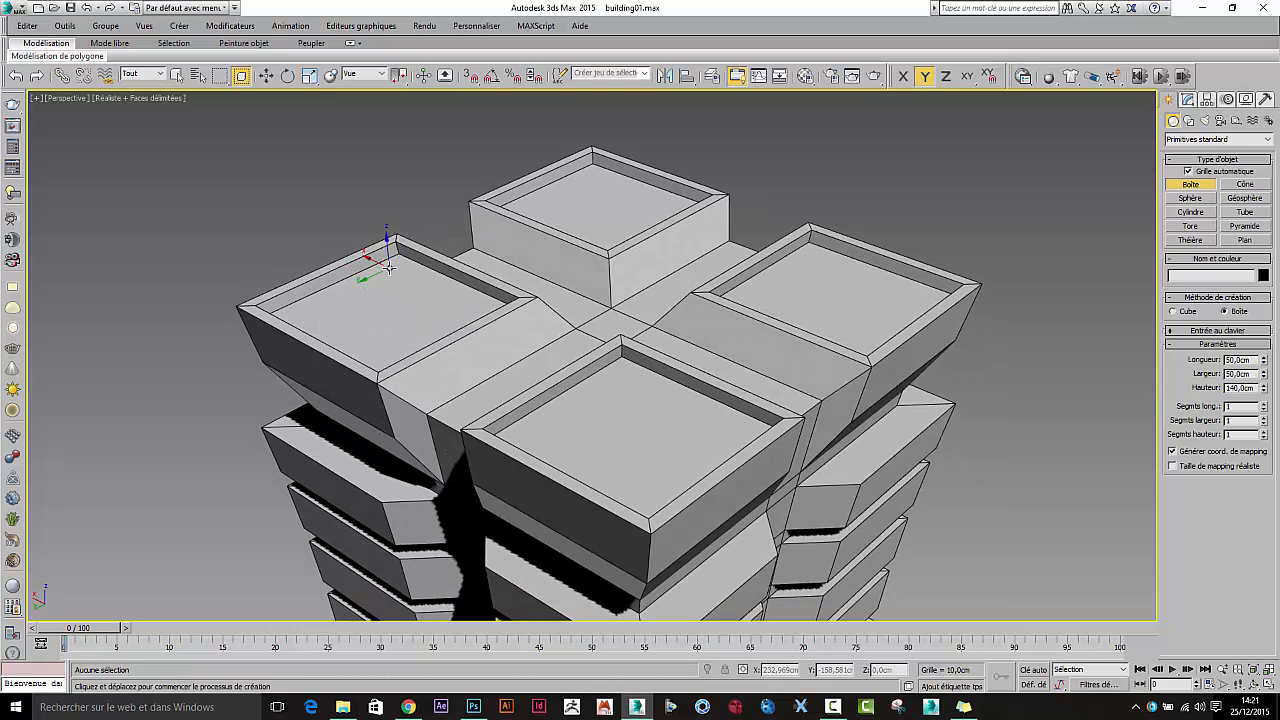
left_click_drag(390, 268, 391, 313)
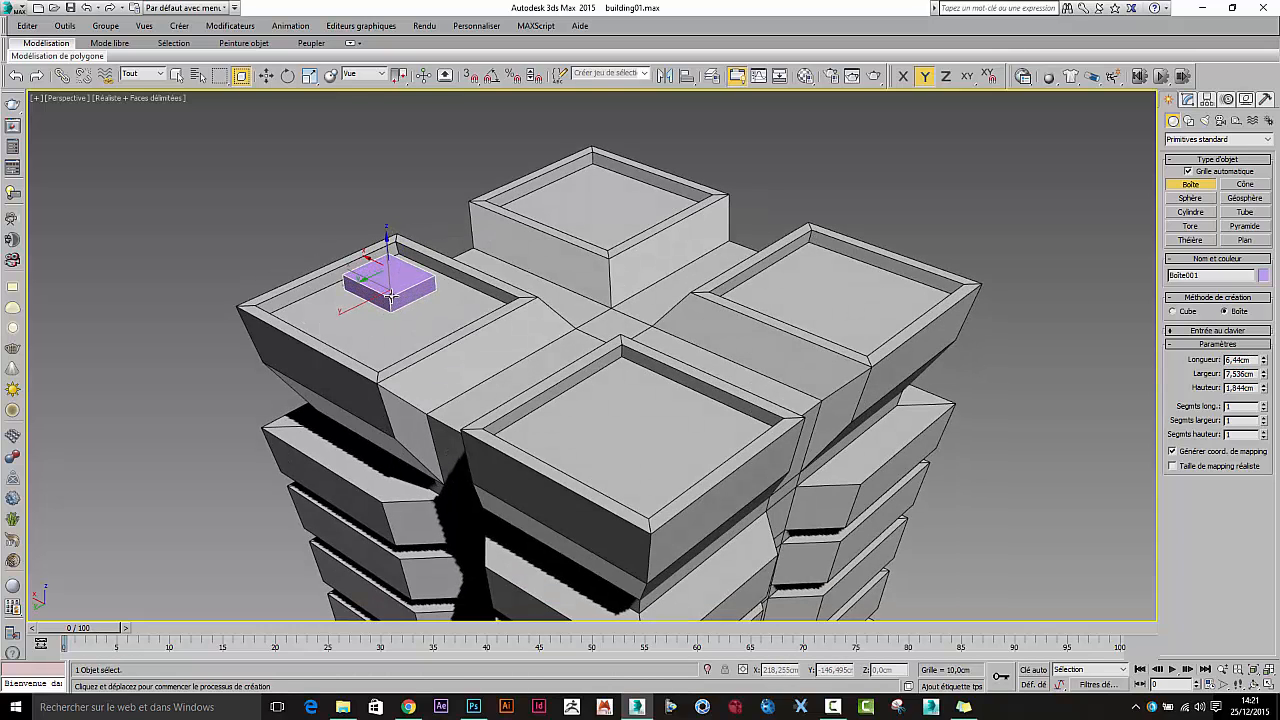
left_click(390, 294)
Step: Add a box with a base of about 3.2 by 5.3 cm on the same roof and clone it once beside itself along X as a copy
left_click_drag(342, 349, 380, 364)
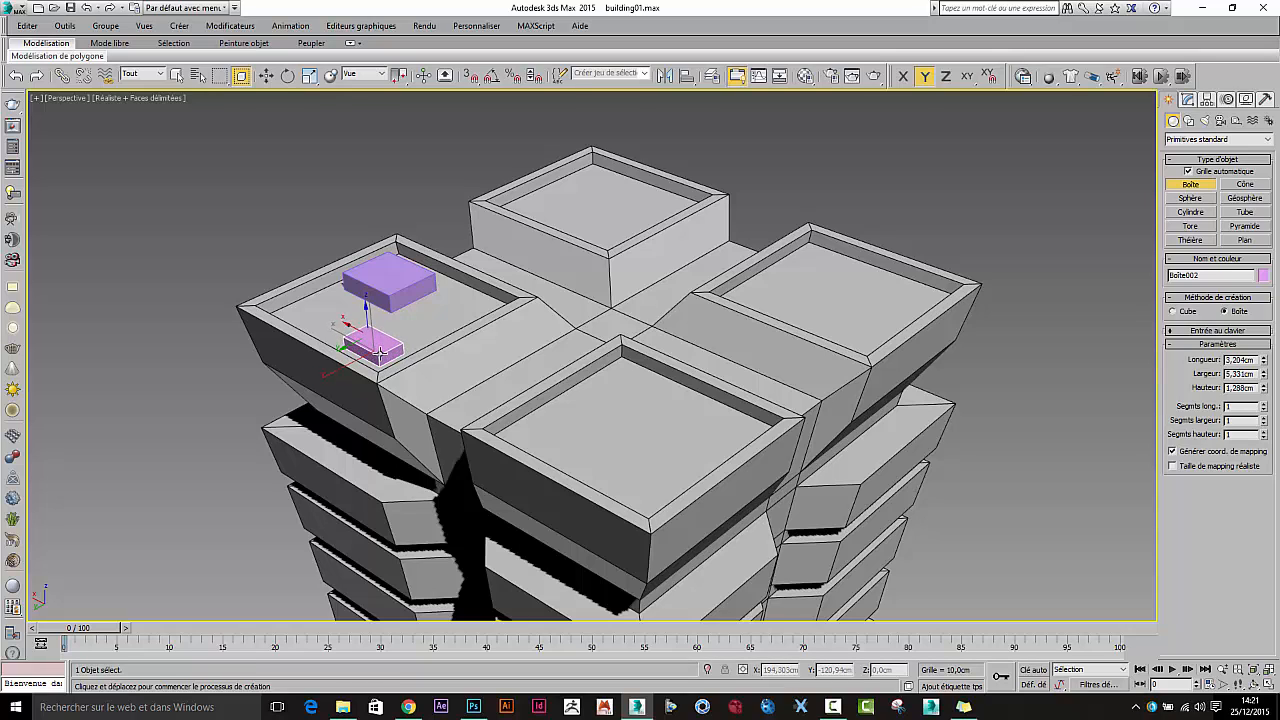
left_click(381, 334)
key("w")
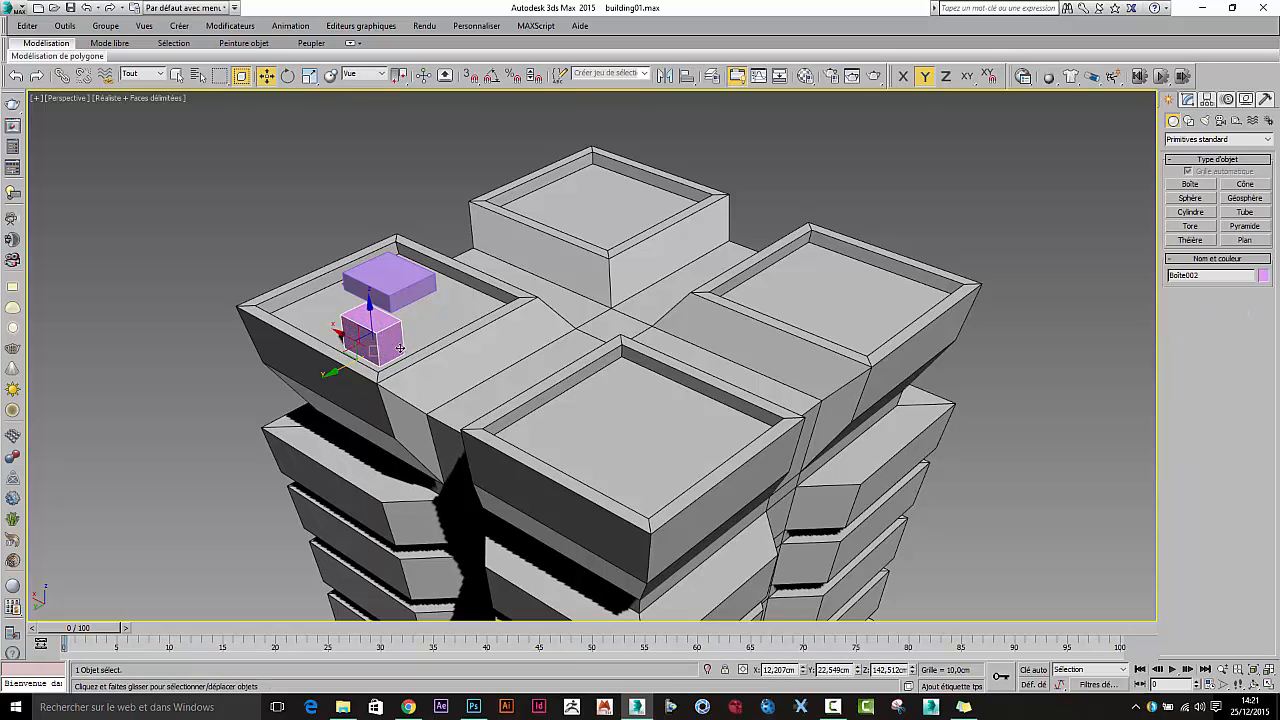
mouse_move(346, 337)
left_mouse_down("shift")
mouse_move(310, 324)
mouse_move(347, 346)
left_mouse_up("shift")
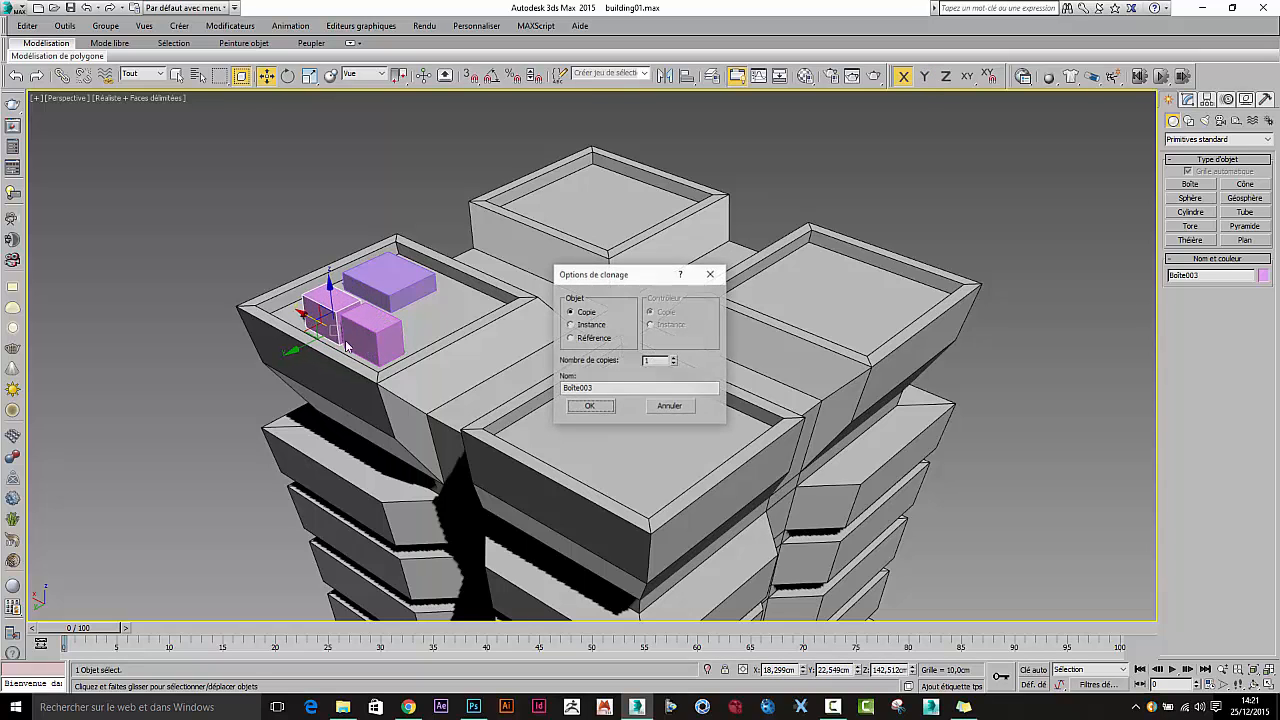
left_click(590, 406)
Step: Create a large box of about 8.1 by 8.8 cm on the right-hand roof and one of about 4.9 by 3.8 cm beside it
left_click(1205, 187)
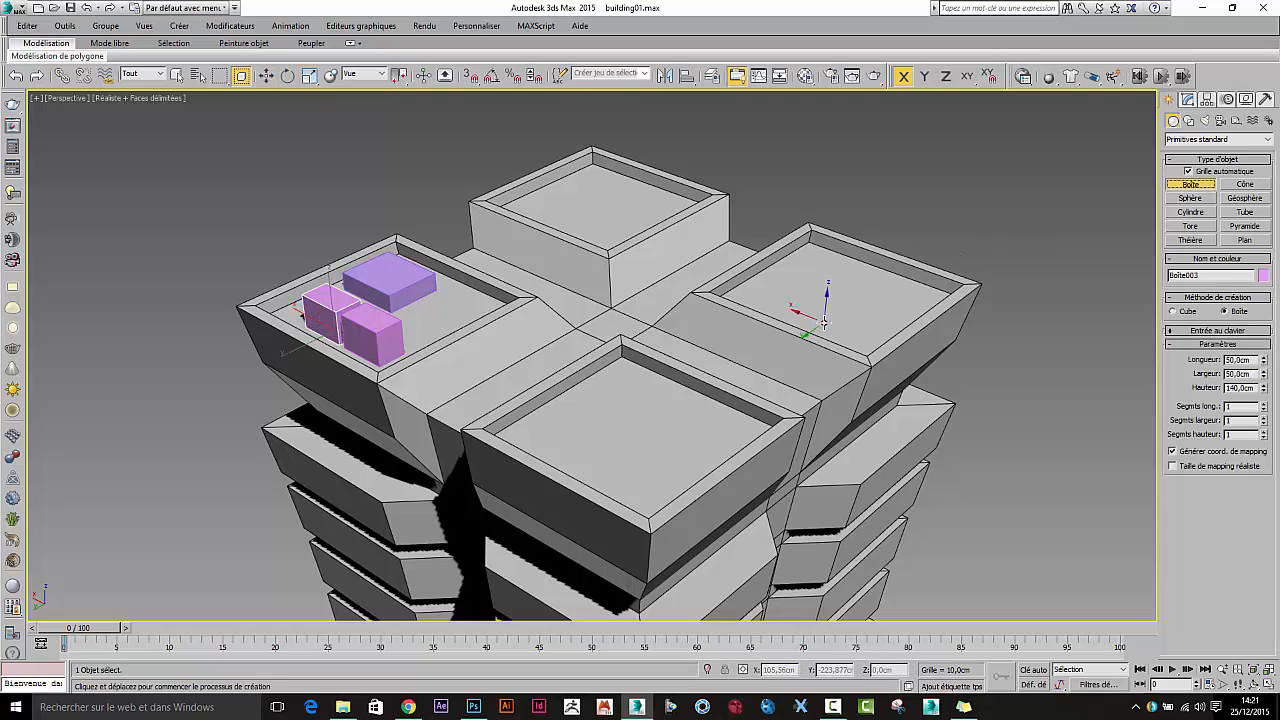
left_click_drag(812, 256, 838, 305)
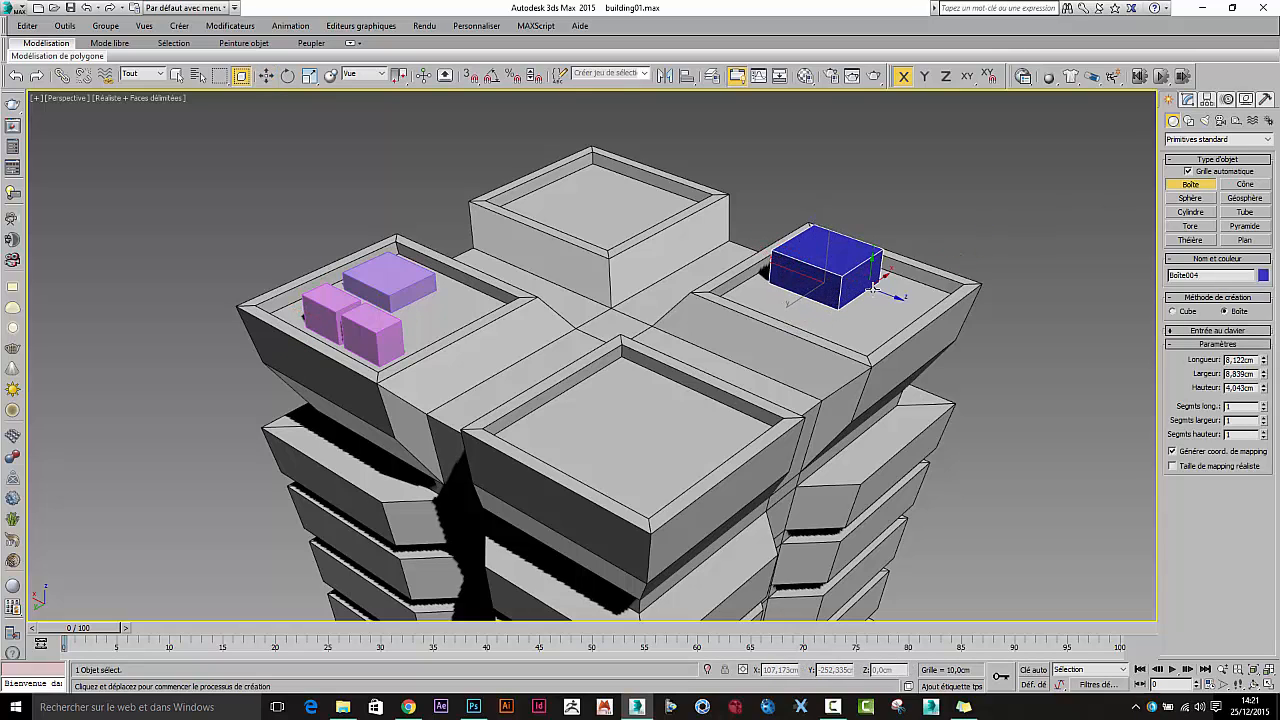
left_click(884, 288)
left_click_drag(858, 305, 886, 334)
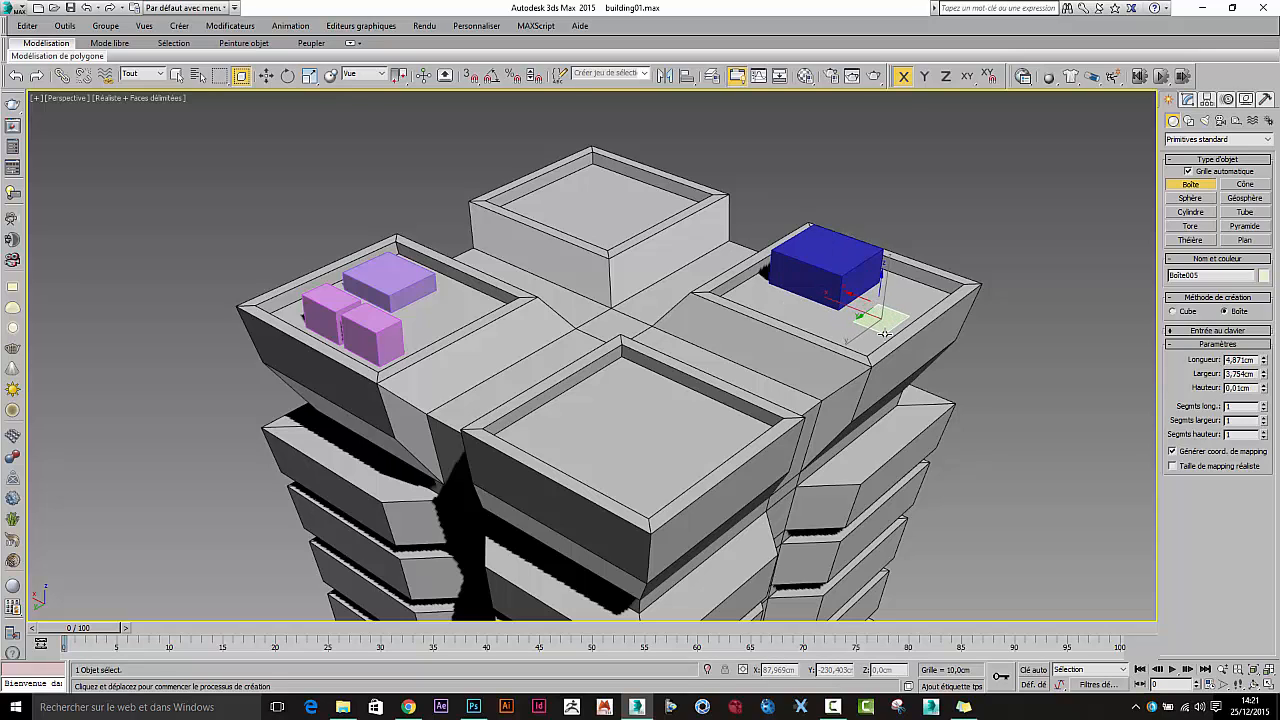
Step: Add a small box about 2 by 1.6 by 2.9 cm in that roof's corner and another about 2.8 by 2.5 cm on top of the large box
left_click_drag(928, 292, 931, 307)
left_click(931, 280)
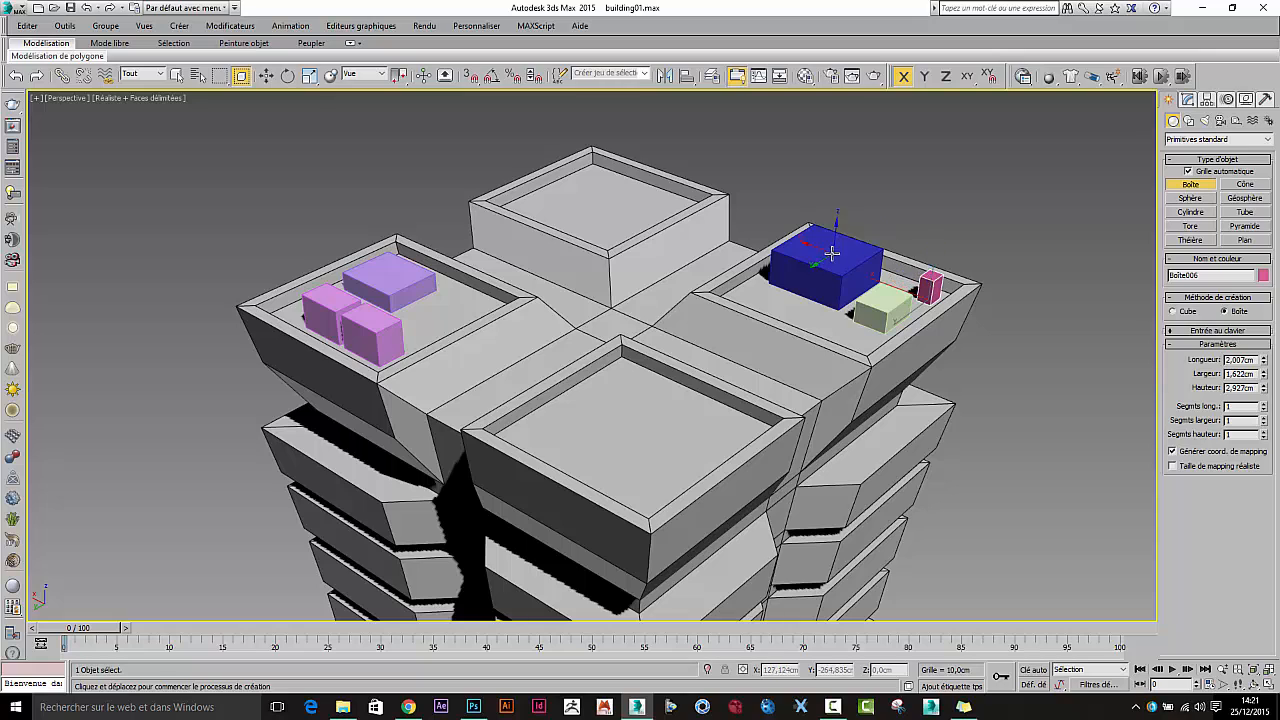
left_click_drag(836, 248, 837, 266)
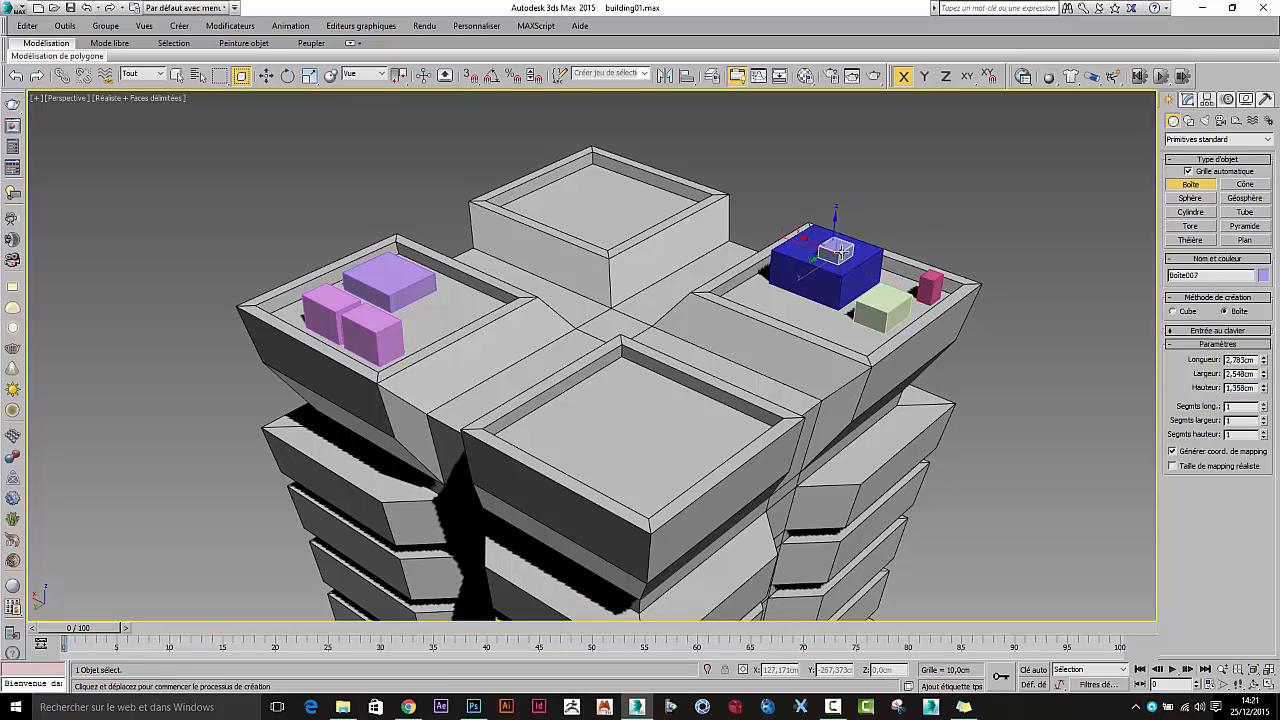
left_click(843, 250)
Step: Create a box on the empty front roof and clone it along X with two copies to form a row of three
left_click_drag(623, 372, 637, 400)
left_click(651, 397)
key("w")
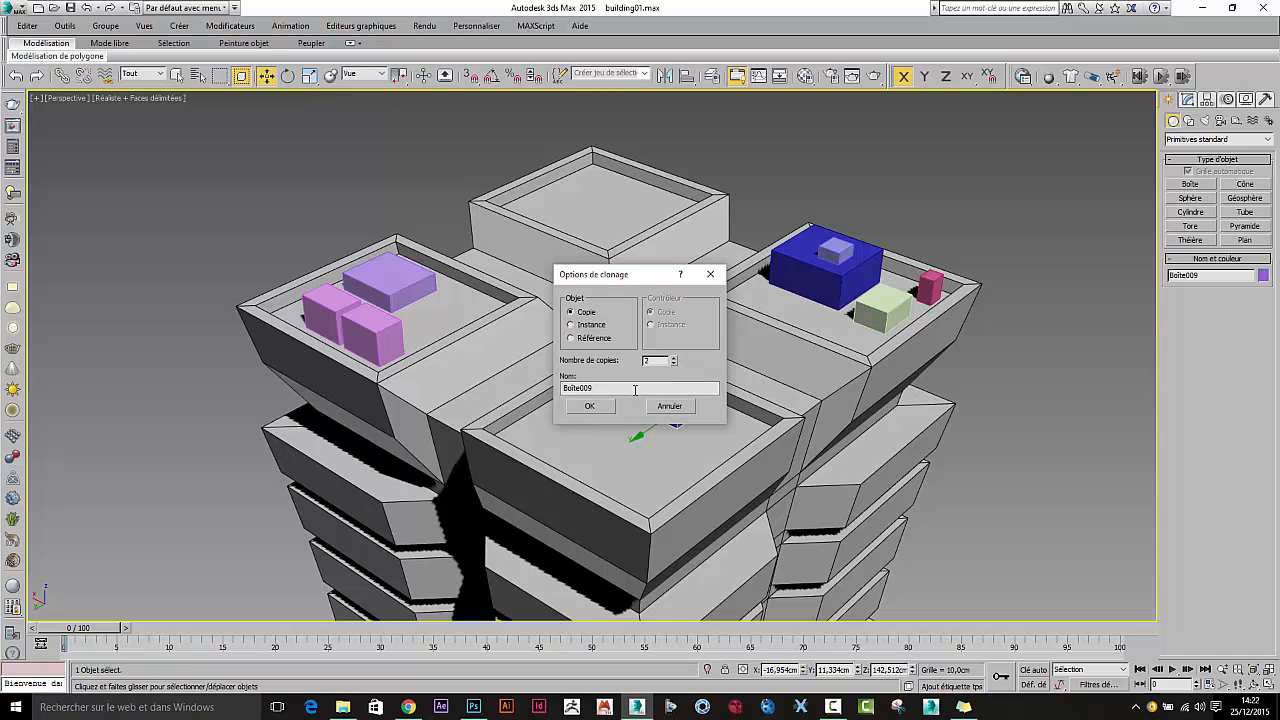
left_click(604, 406)
Step: Add a box about 2.9 by 3.4 by 3.3 cm in the corner opposite the row of three, with a small box about 1.4 by 1.7 cm on its side
left_click(1200, 187)
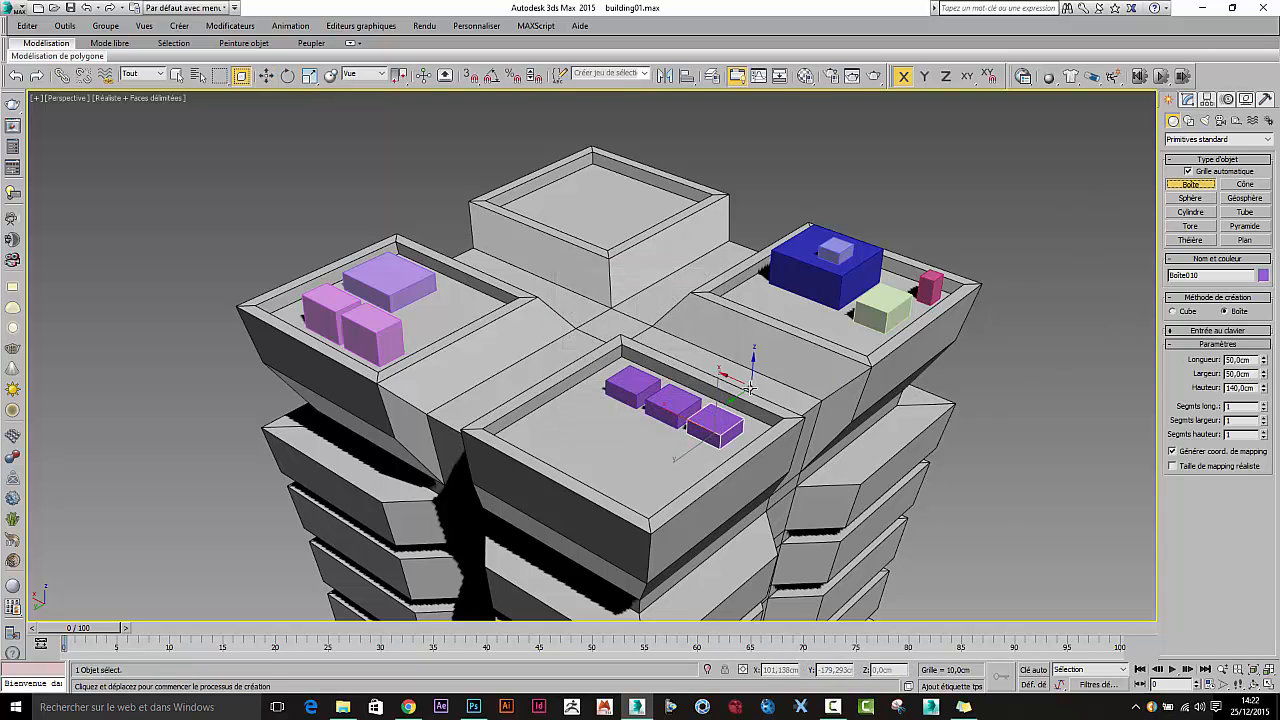
middle_click_drag(751, 388, 622, 398, "alt")
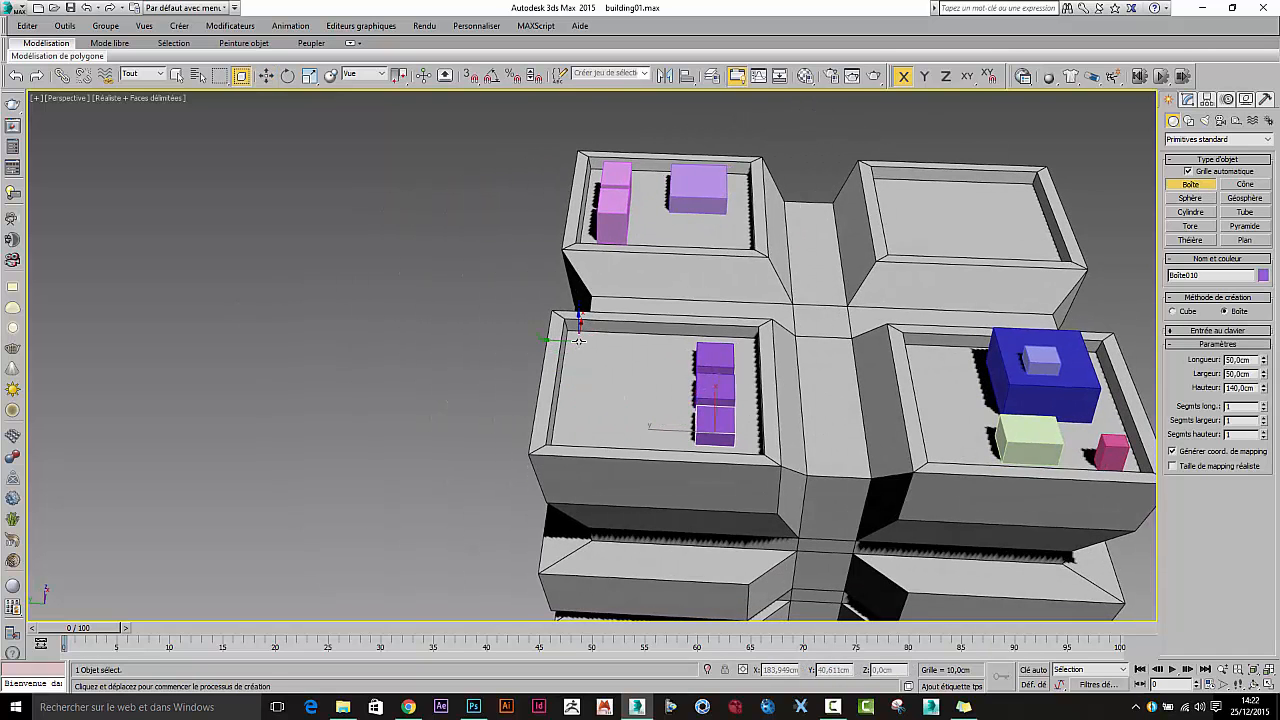
left_click_drag(579, 340, 606, 362)
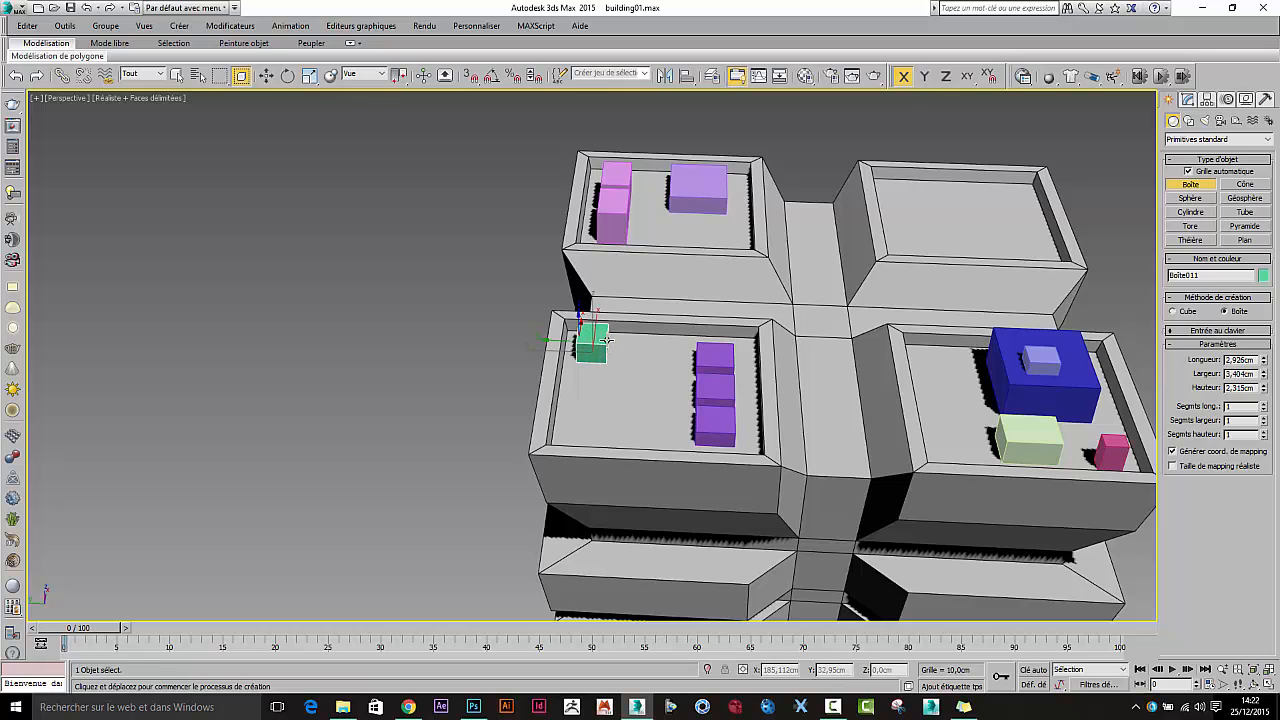
left_click(608, 331)
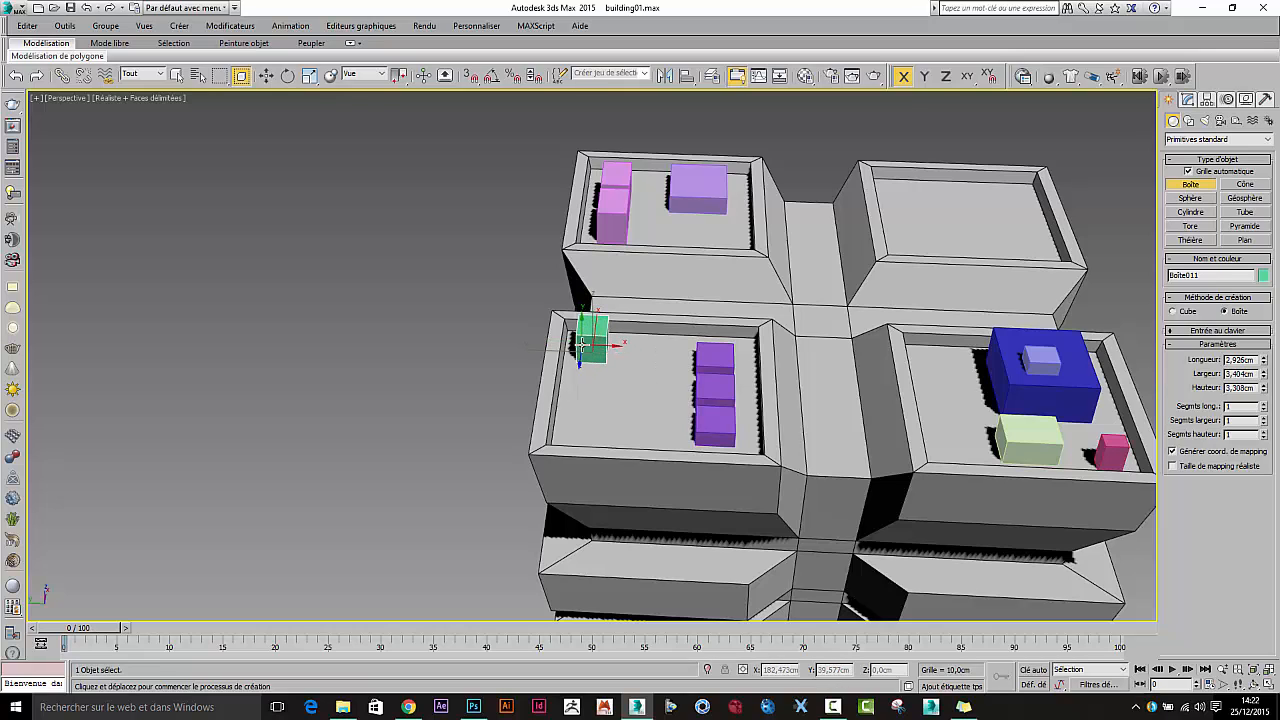
left_click_drag(582, 344, 601, 356)
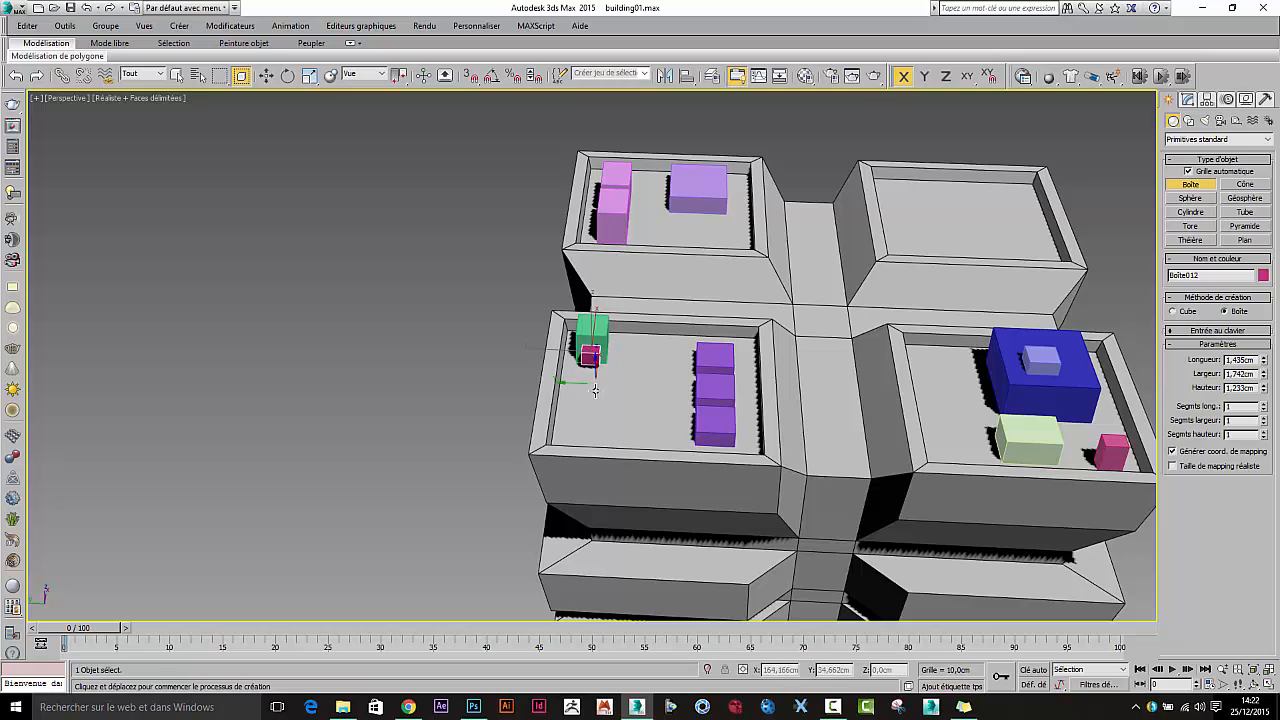
left_click(595, 390)
Step: Create a larger box next to these on the same roof, with a small box about 1.2 by 1.9 by 1 cm attached to its side face
left_click_drag(570, 398, 600, 432)
left_click(619, 397)
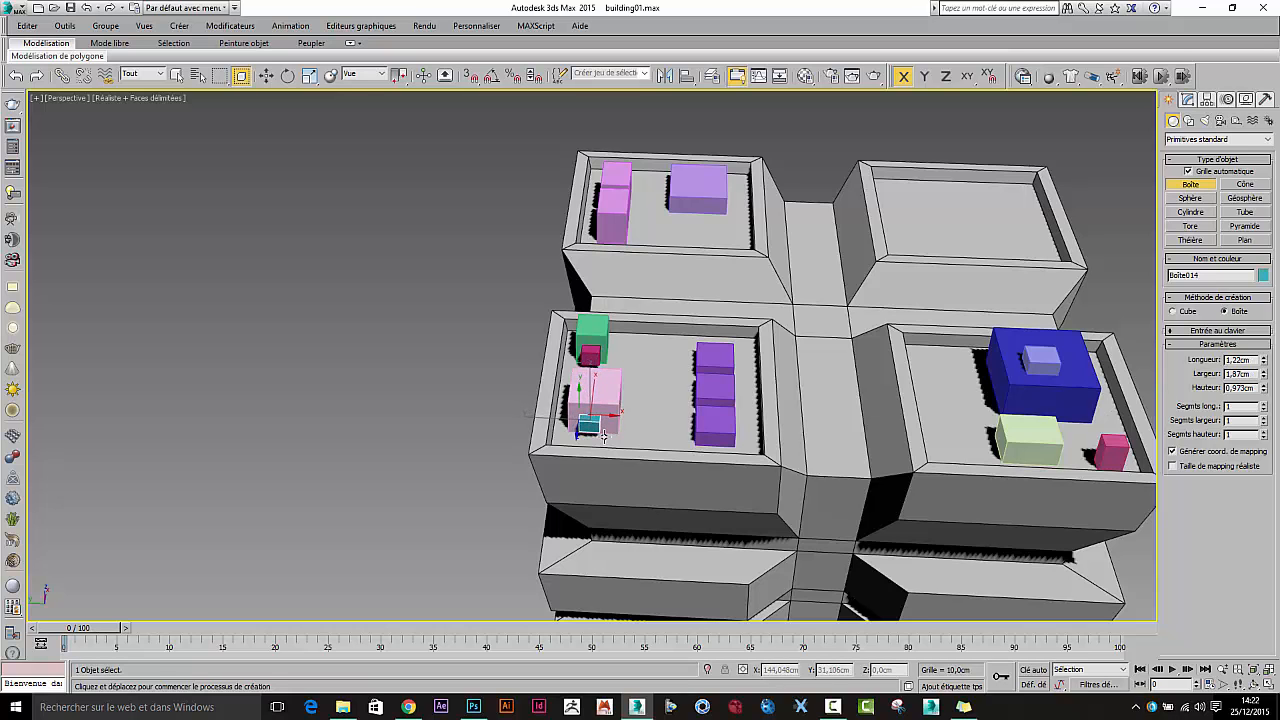
middle_click_drag(678, 432, 504, 368, "alt")
scroll(510, 364, "up", 2)
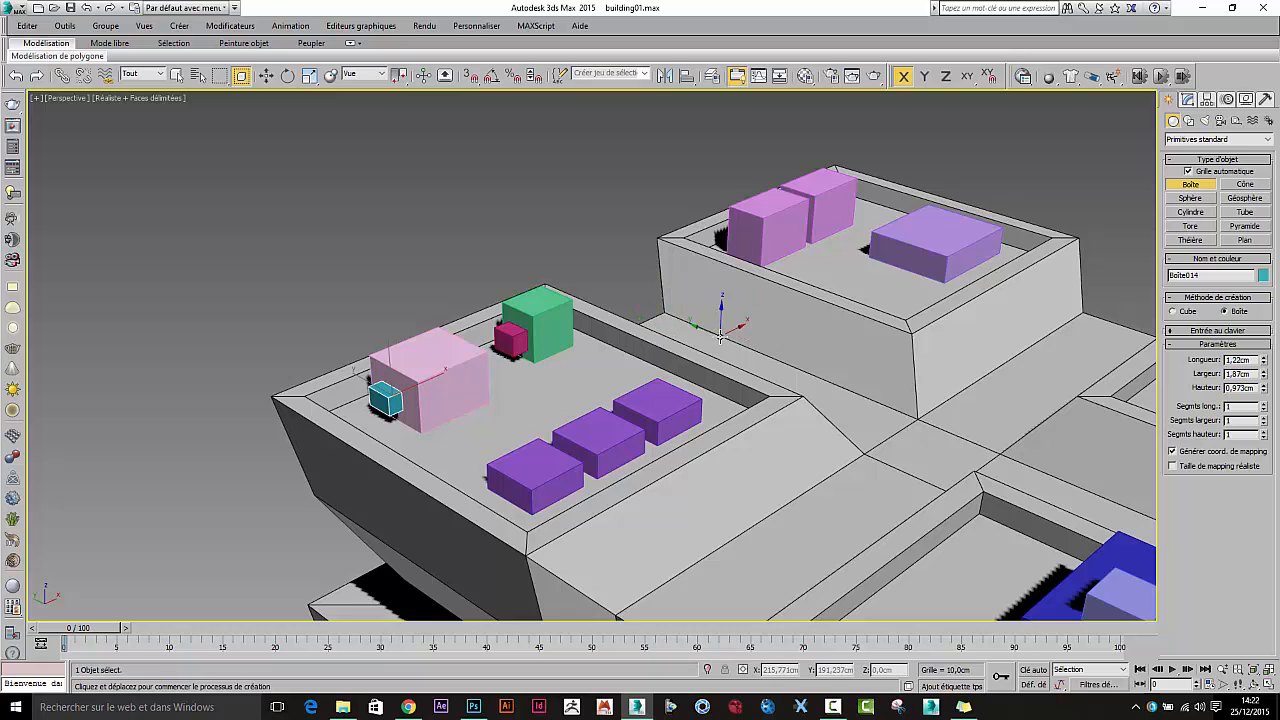
scroll(708, 341, "down", 2)
middle_click_drag(708, 341, 550, 337)
key("w")
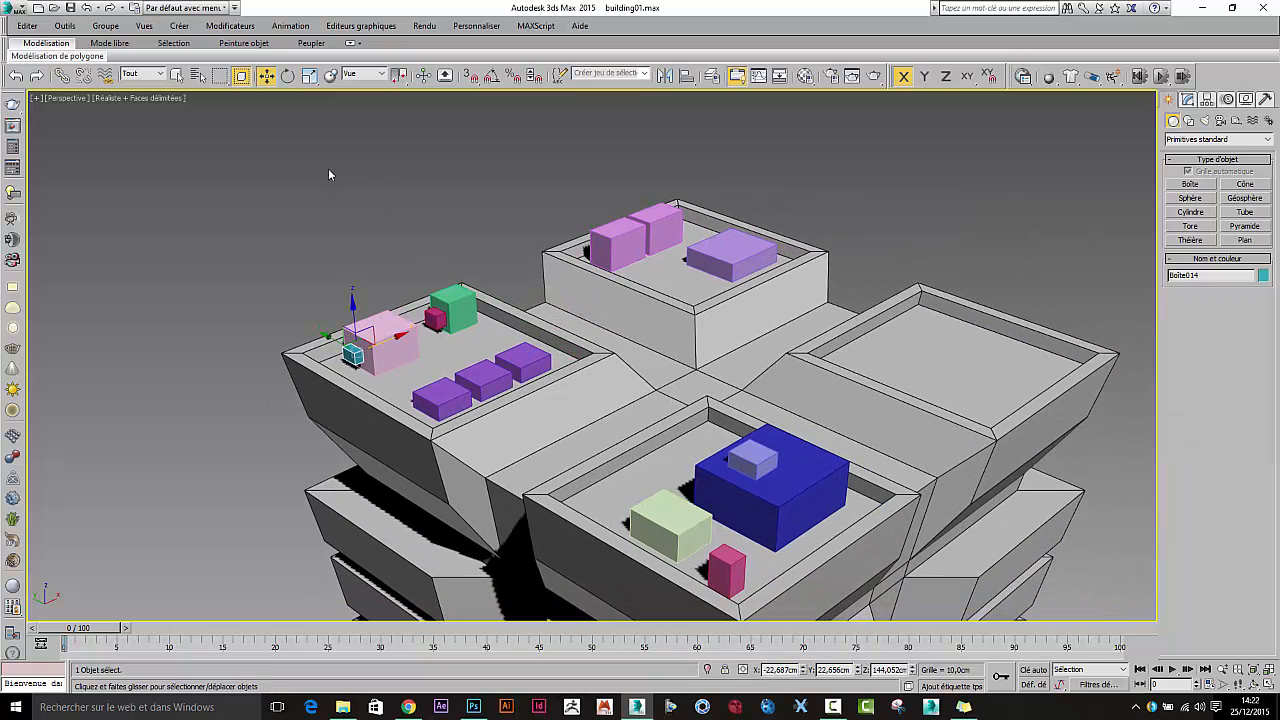
Step: Select all the rooftop boxes without the building and lower them about 0.35 cm along Z
left_click_drag(1130, 626, 1129, 627)
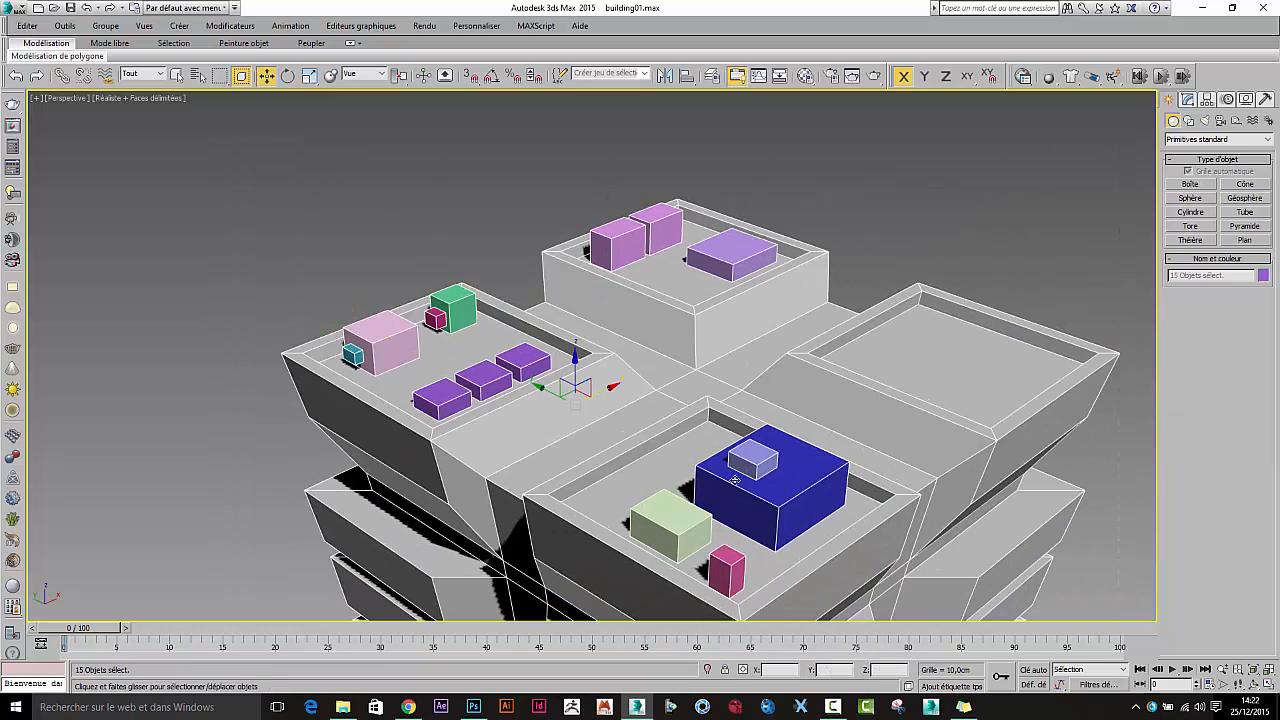
left_click(876, 498, "alt")
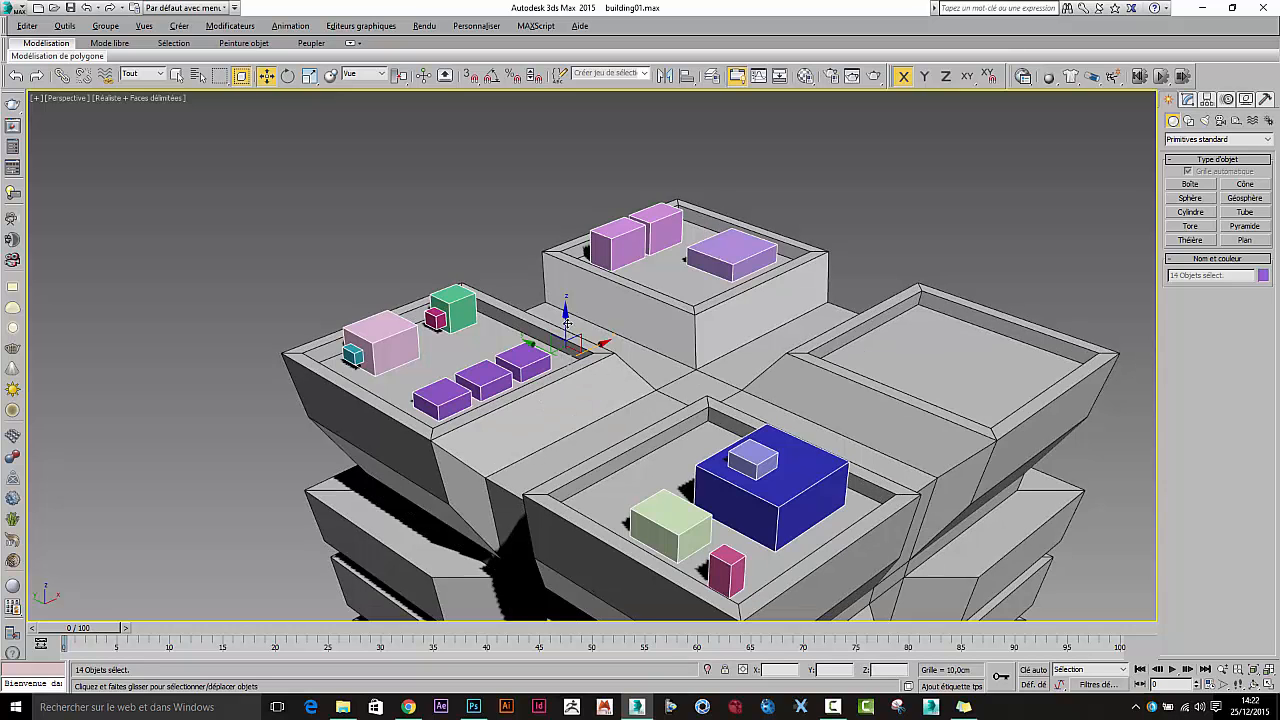
left_click_drag(565, 316, 565, 322)
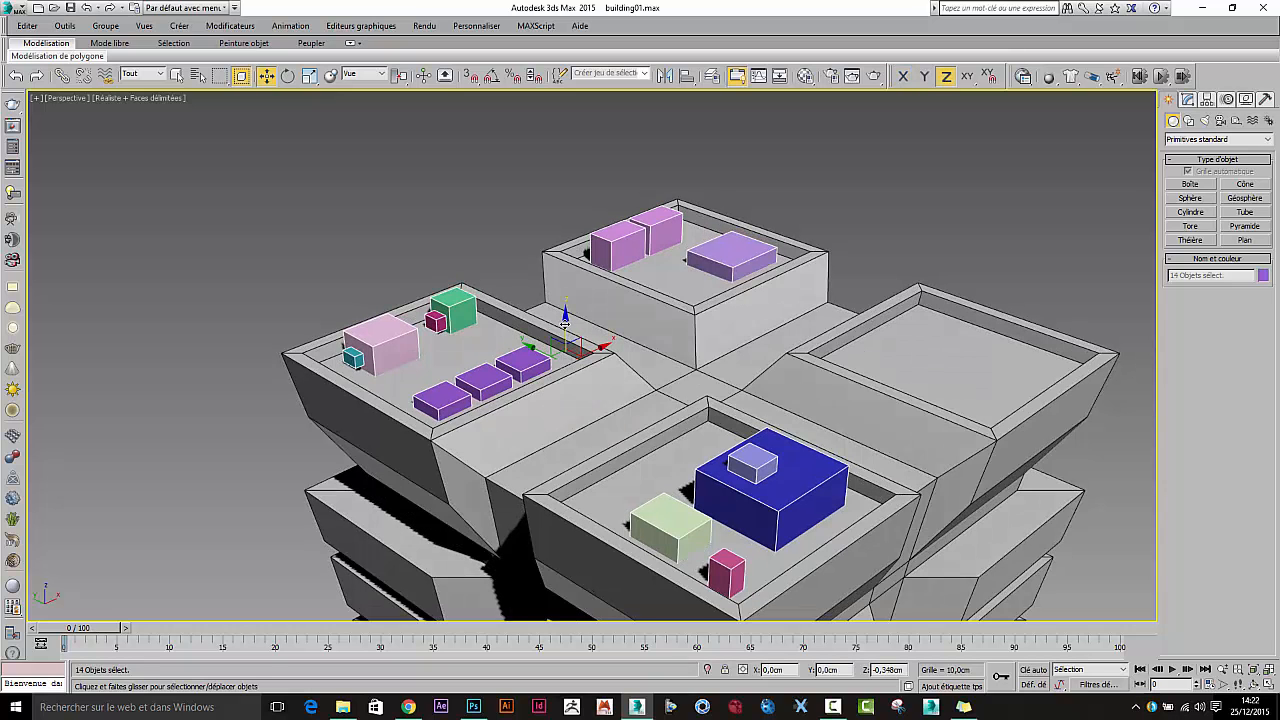
Step: Assign the 01 - Default Standard material to all the selected rooftop boxes
middle_click_drag(640, 390, 607, 374, "alt")
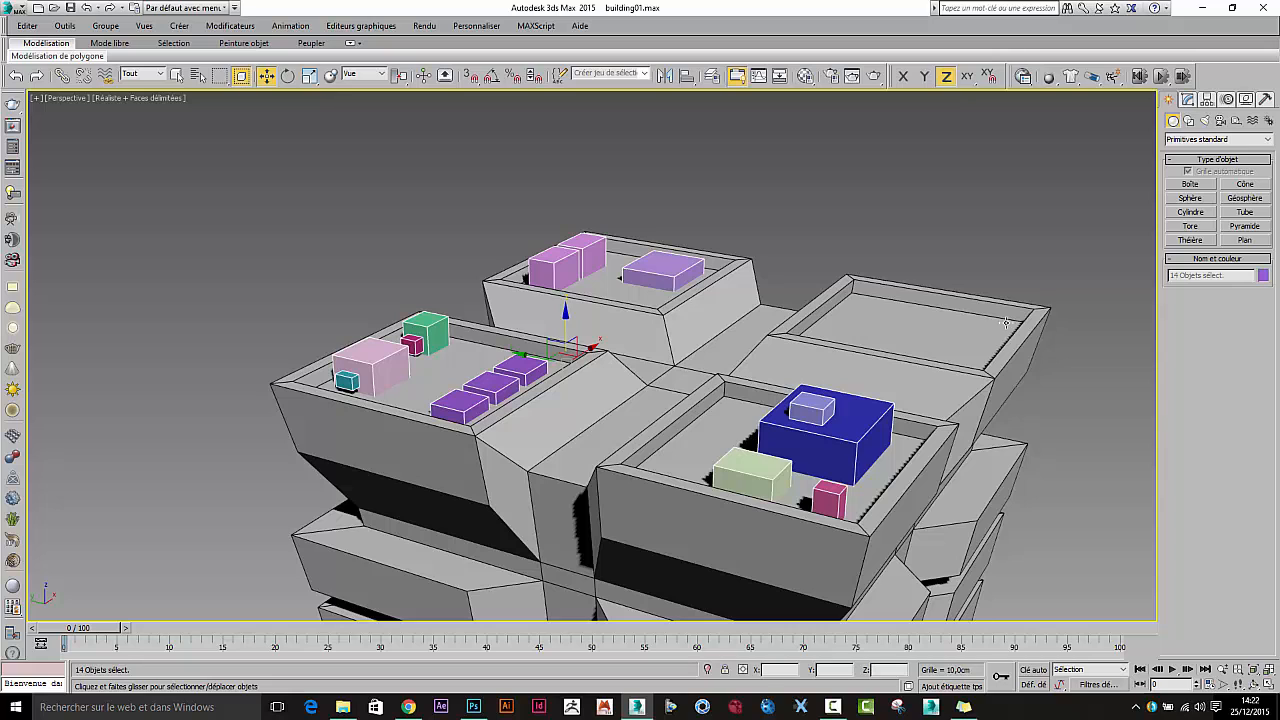
left_click(805, 76)
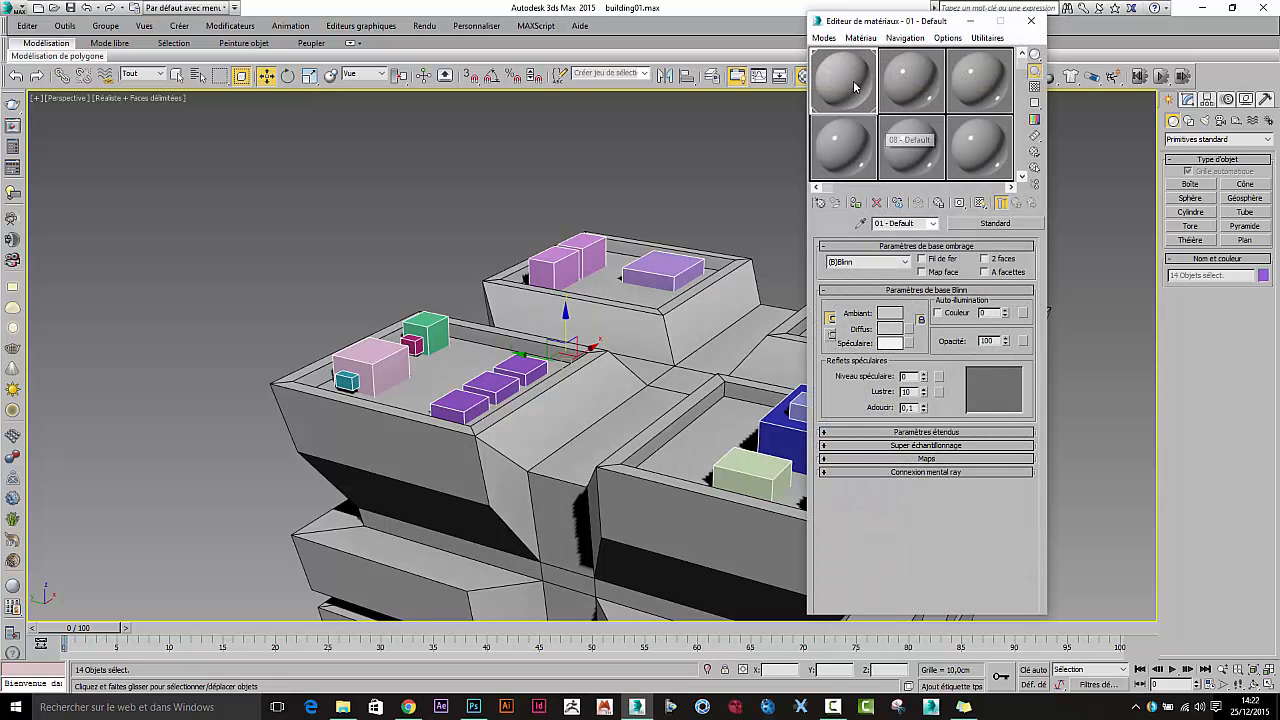
left_click(855, 203)
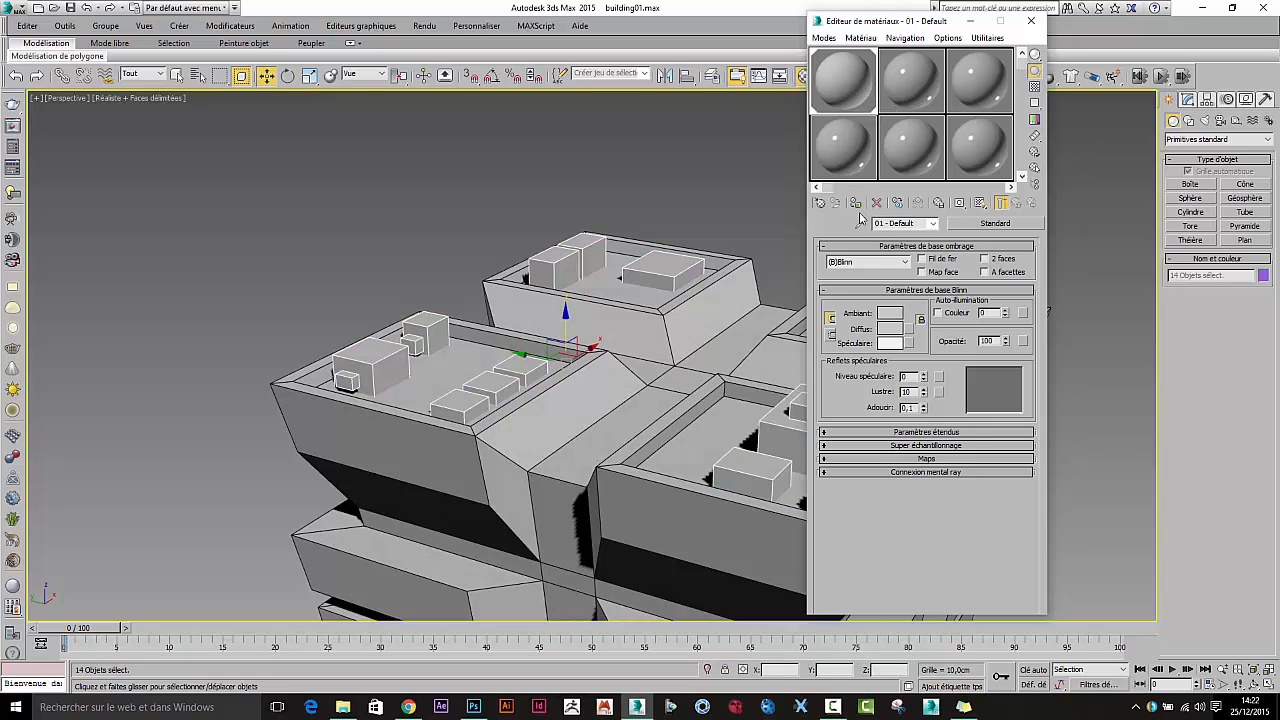
left_click(1032, 22)
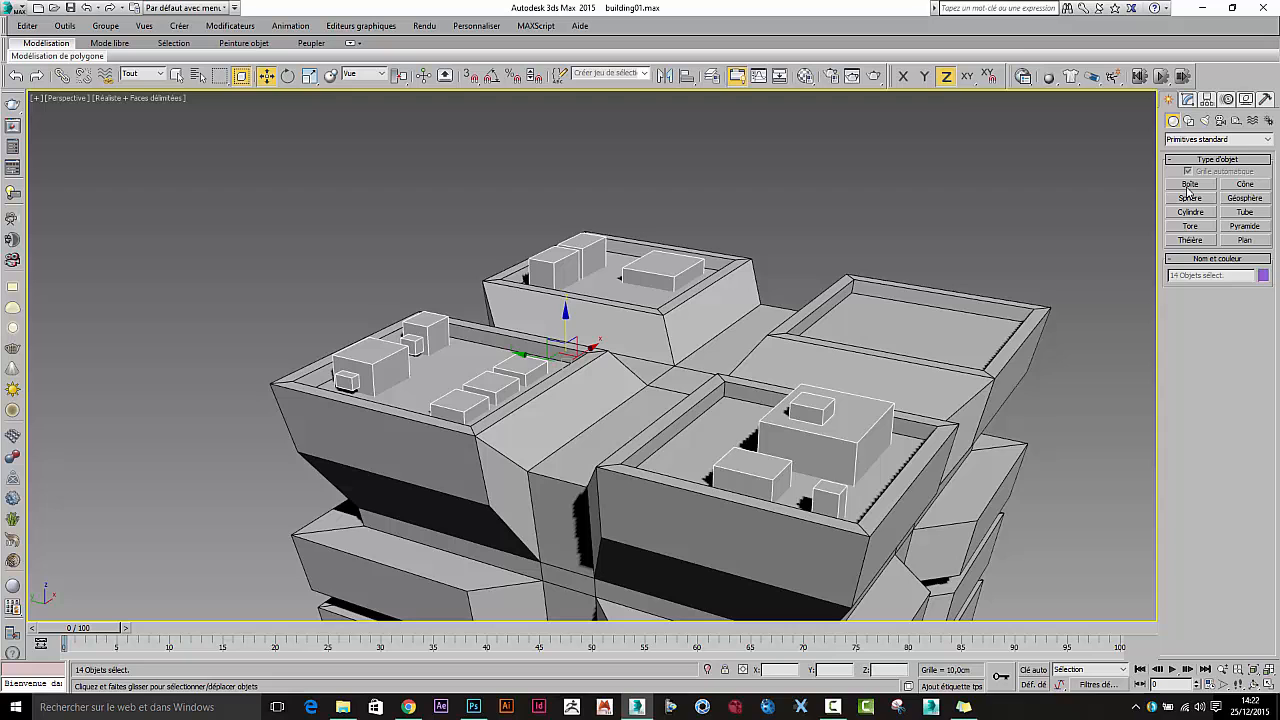
Step: Set the object colour of the selected rooftop boxes to black and deselect them
left_click(1263, 275)
left_click(741, 382)
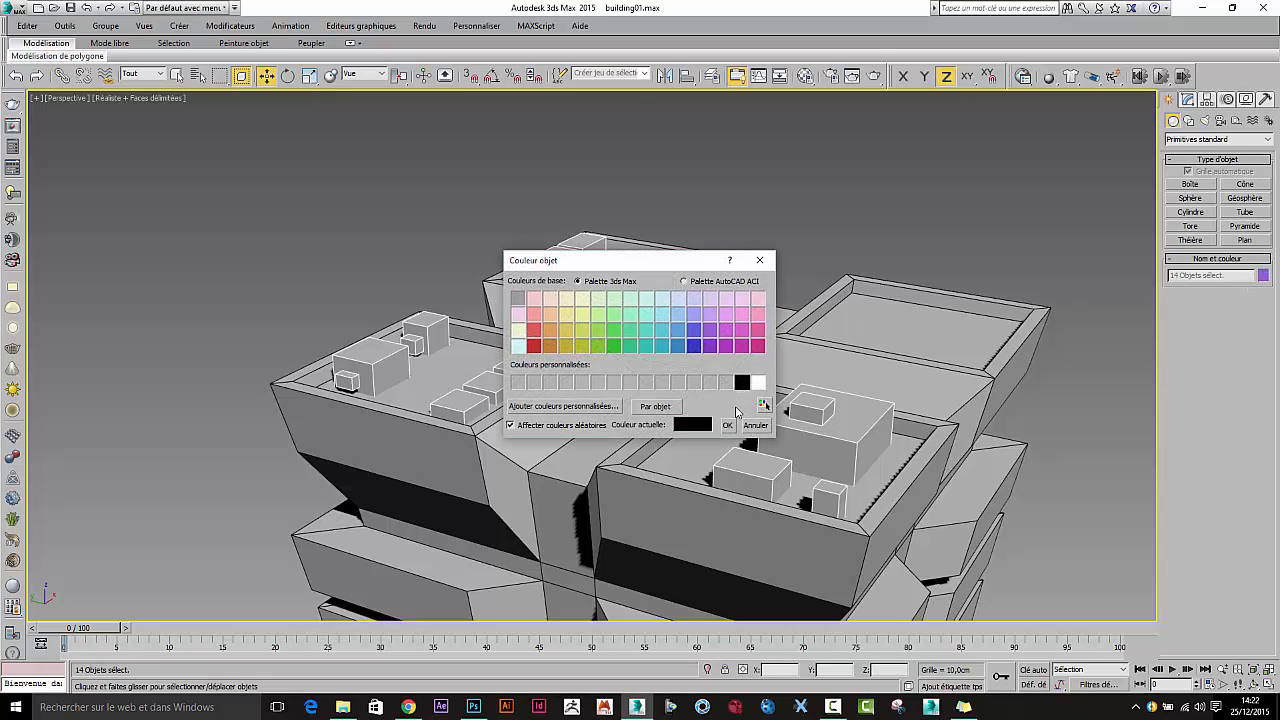
left_click(727, 425)
left_click(782, 238)
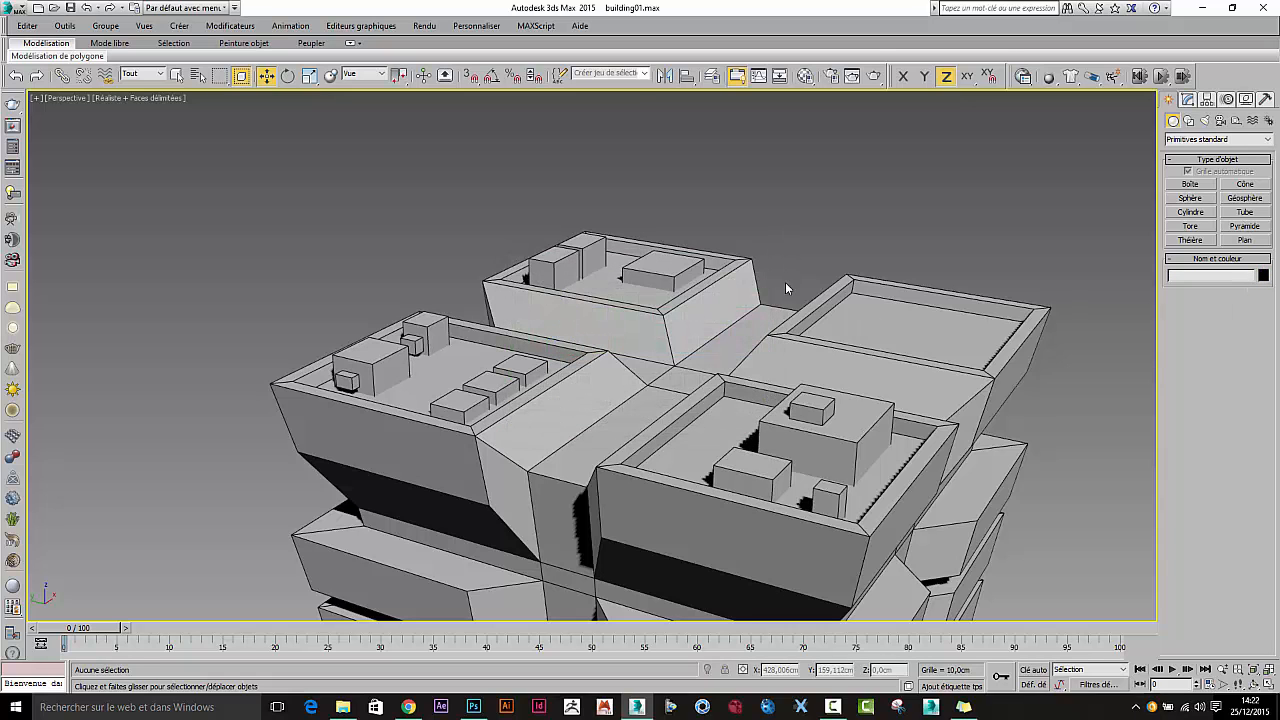
Step: Create an extended-primitive capsule about 0.56 cm in radius and 3.5 cm high beside the largest box on the roof with the row of three
middle_click_drag(787, 285, 750, 315)
left_click(1190, 139)
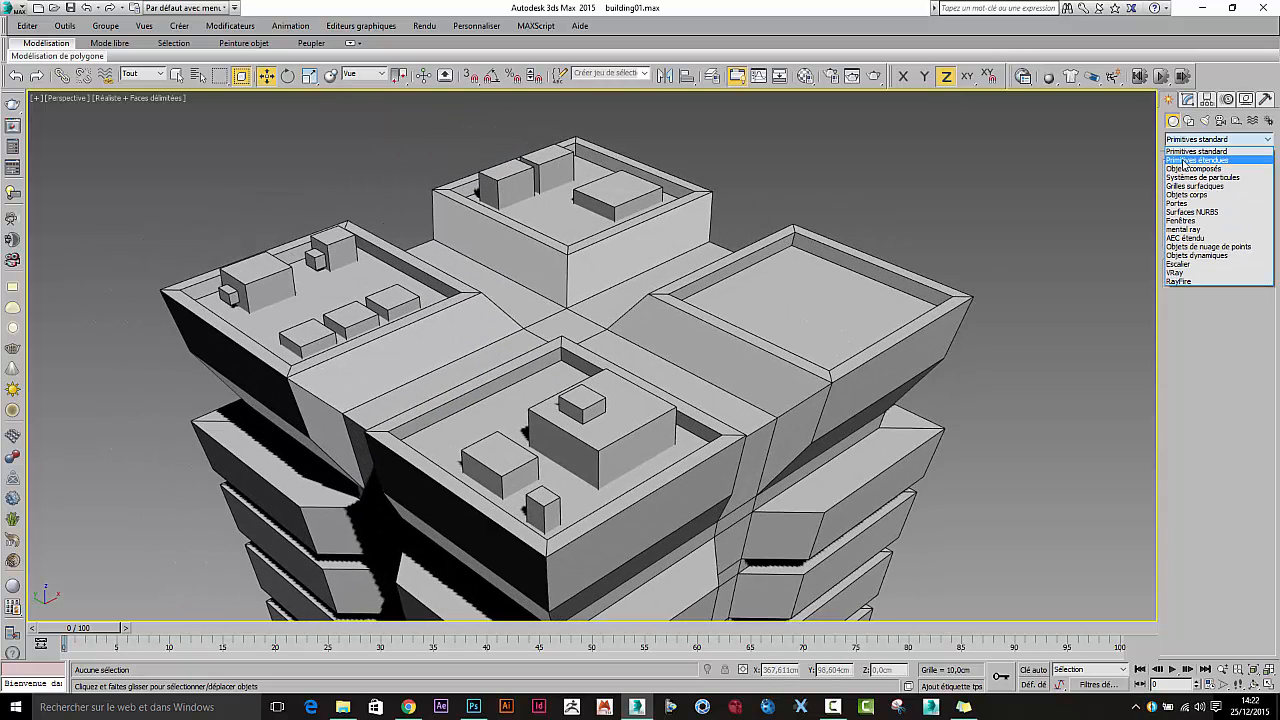
left_click(1185, 153)
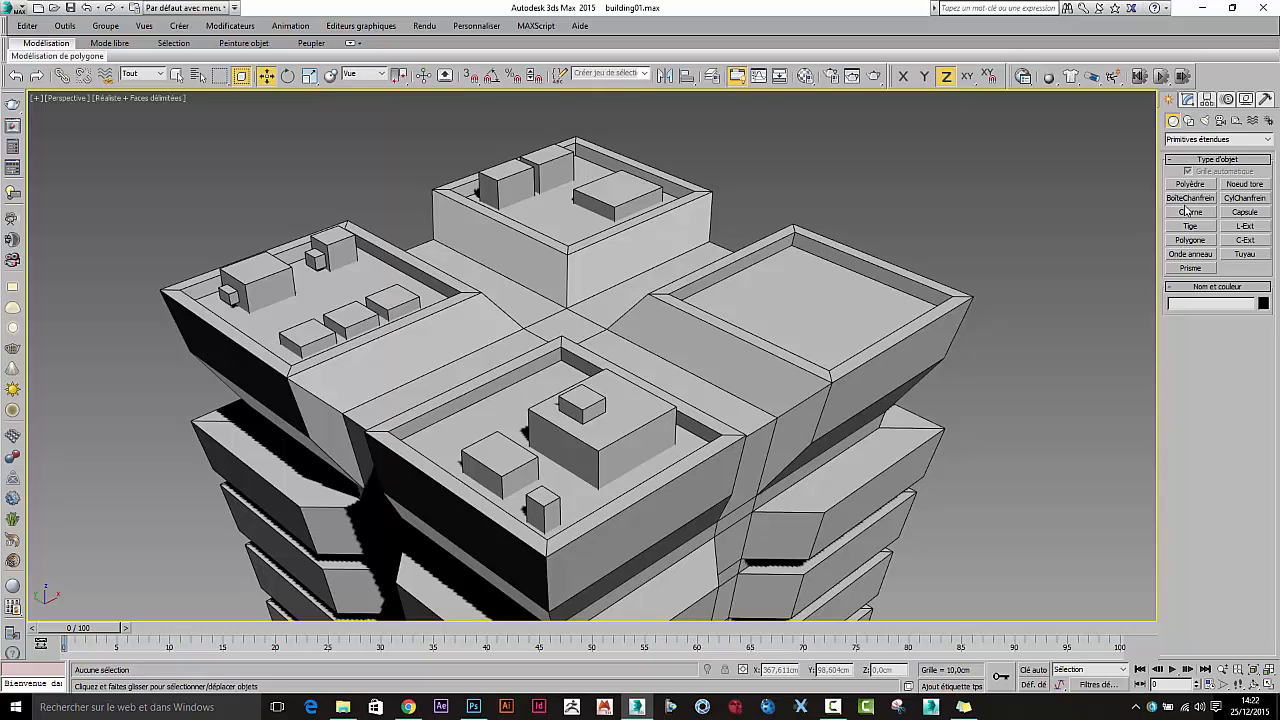
left_click(1248, 213)
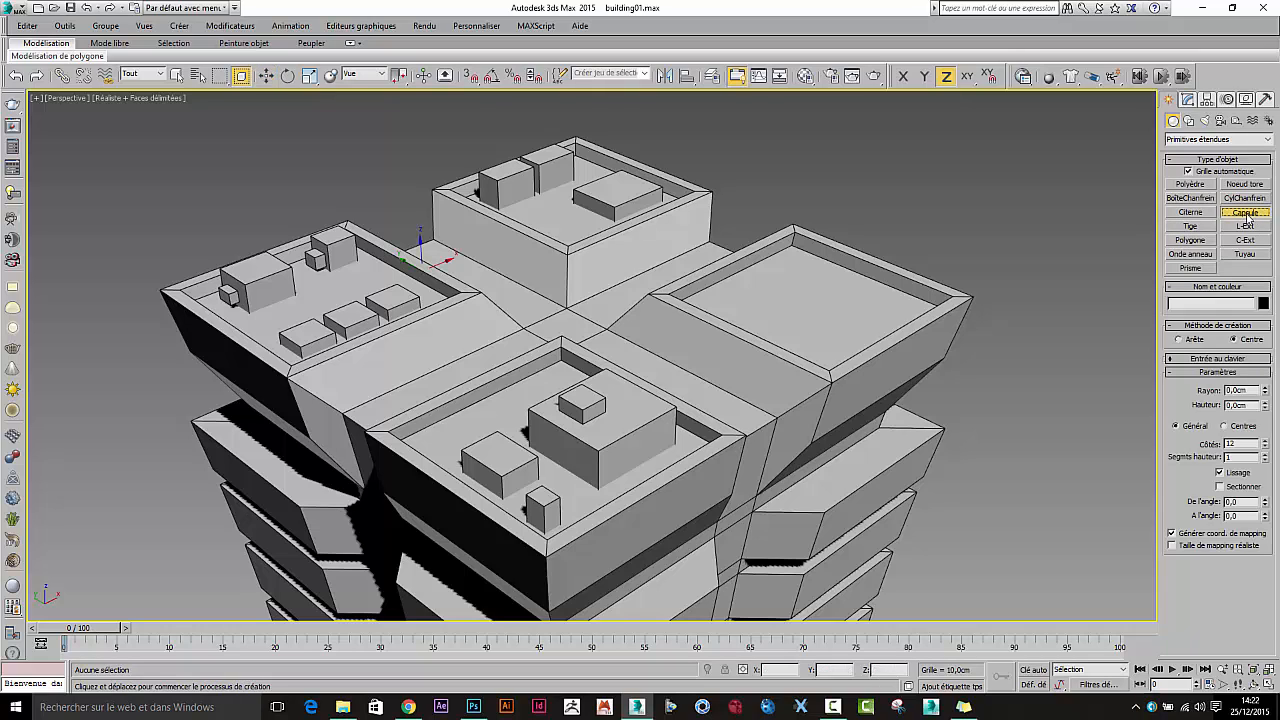
left_click_drag(273, 312, 275, 313)
left_click(272, 292)
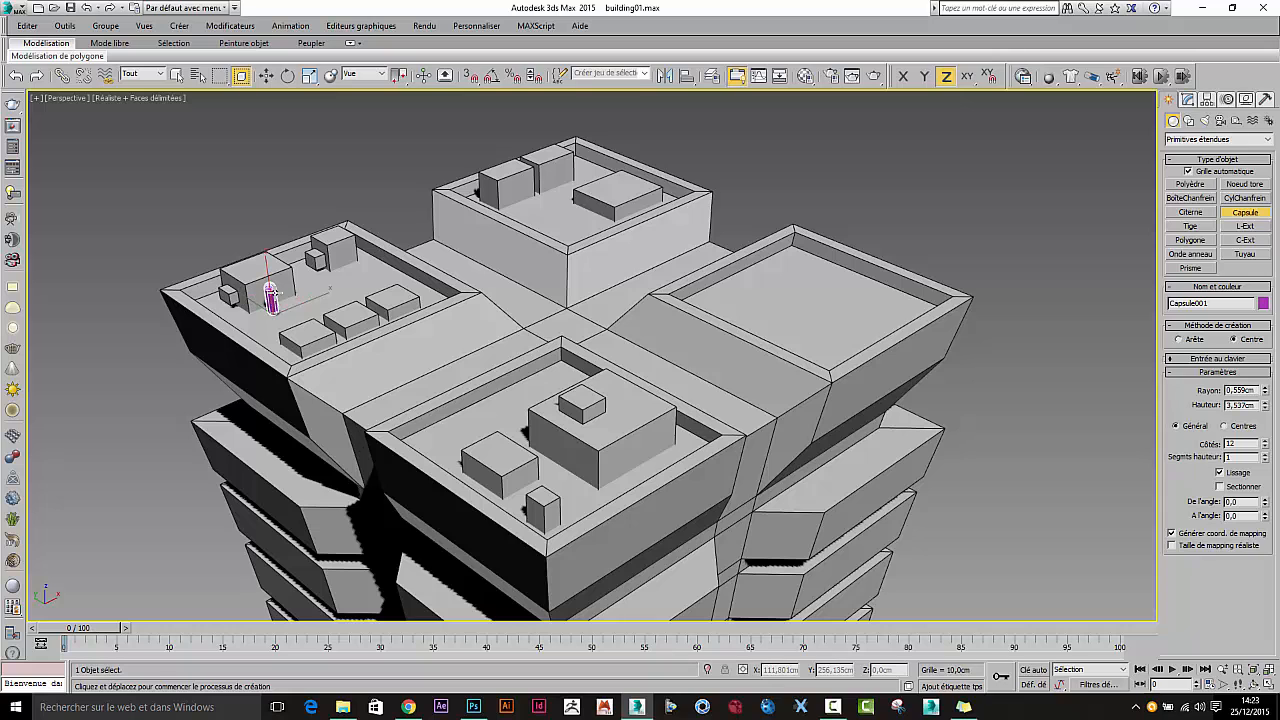
key("z")
scroll(480, 357, "down", 4)
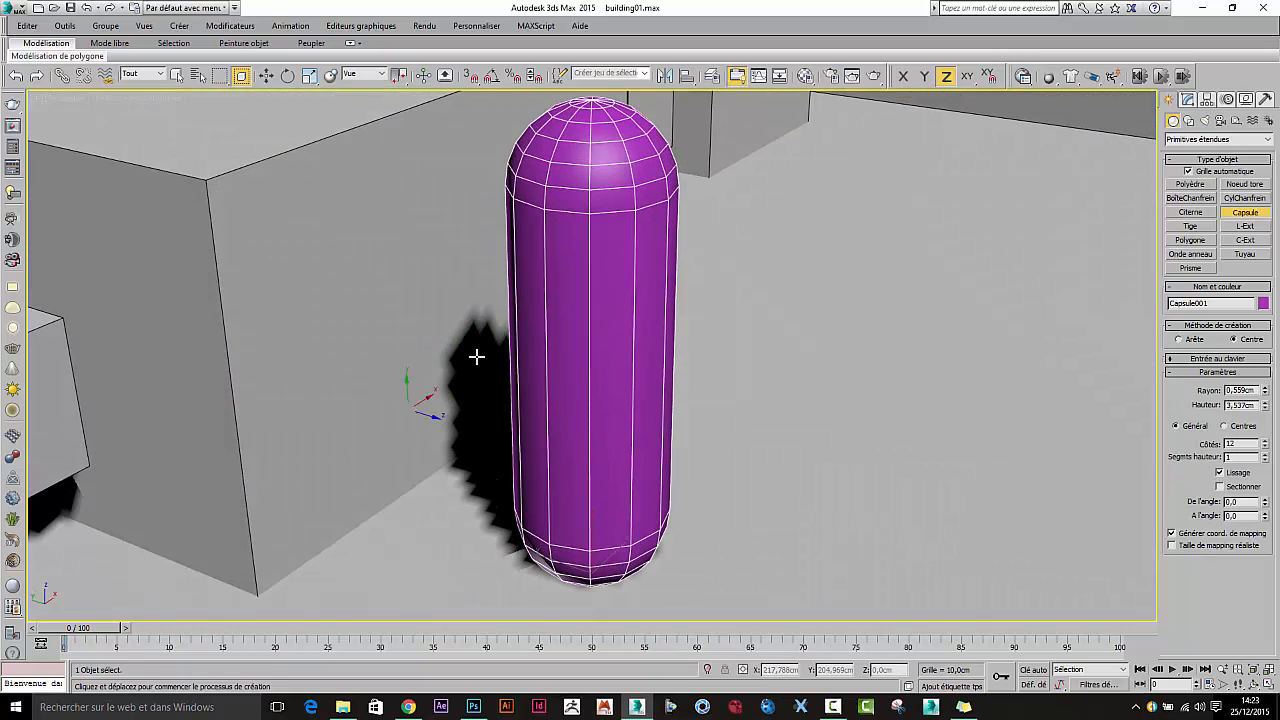
key("w")
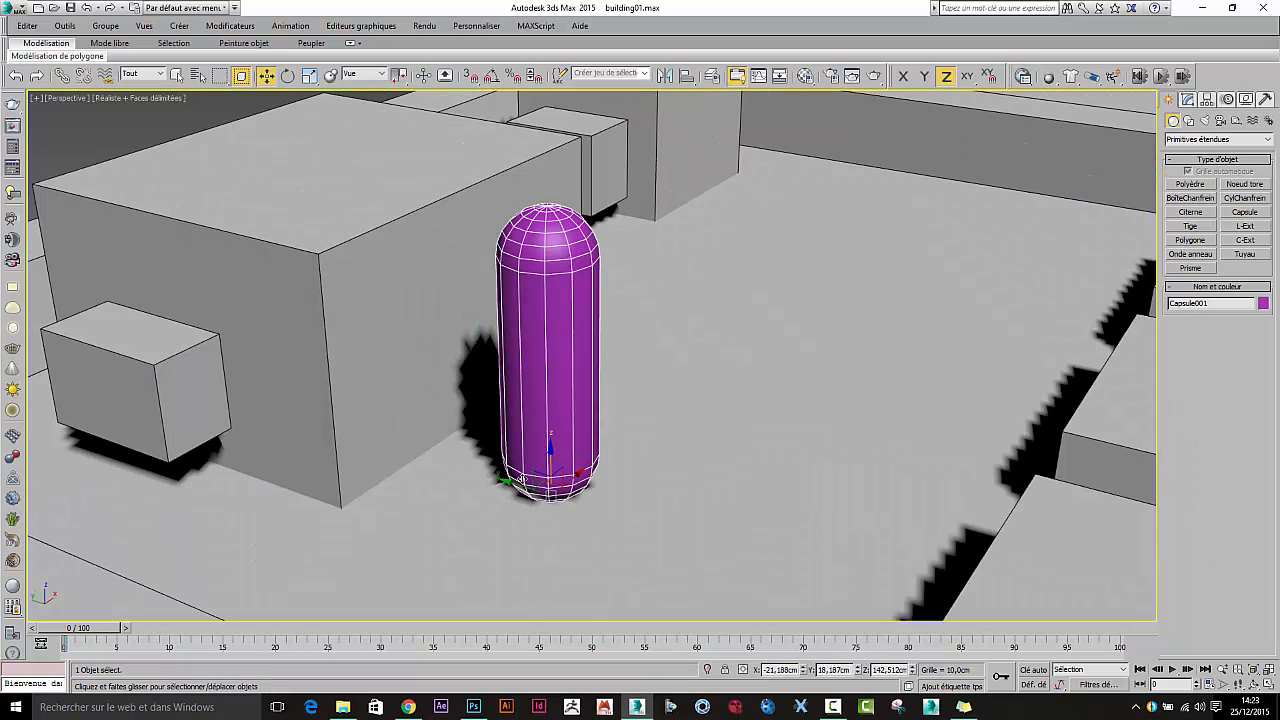
Step: Raise the capsule about 0.64 cm and shift it about 1.23 cm along Y, close to the largest box's side wall
left_click_drag(519, 486, 440, 380)
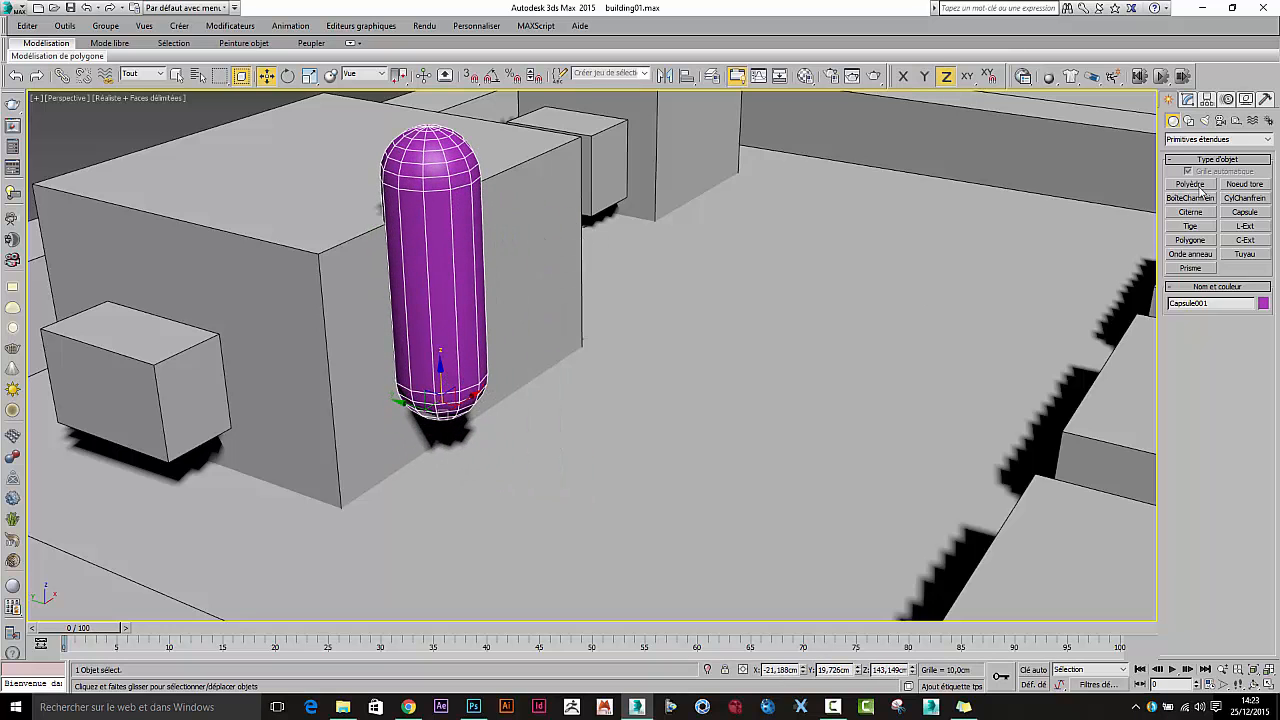
middle_click_drag(633, 267, 526, 297, "alt")
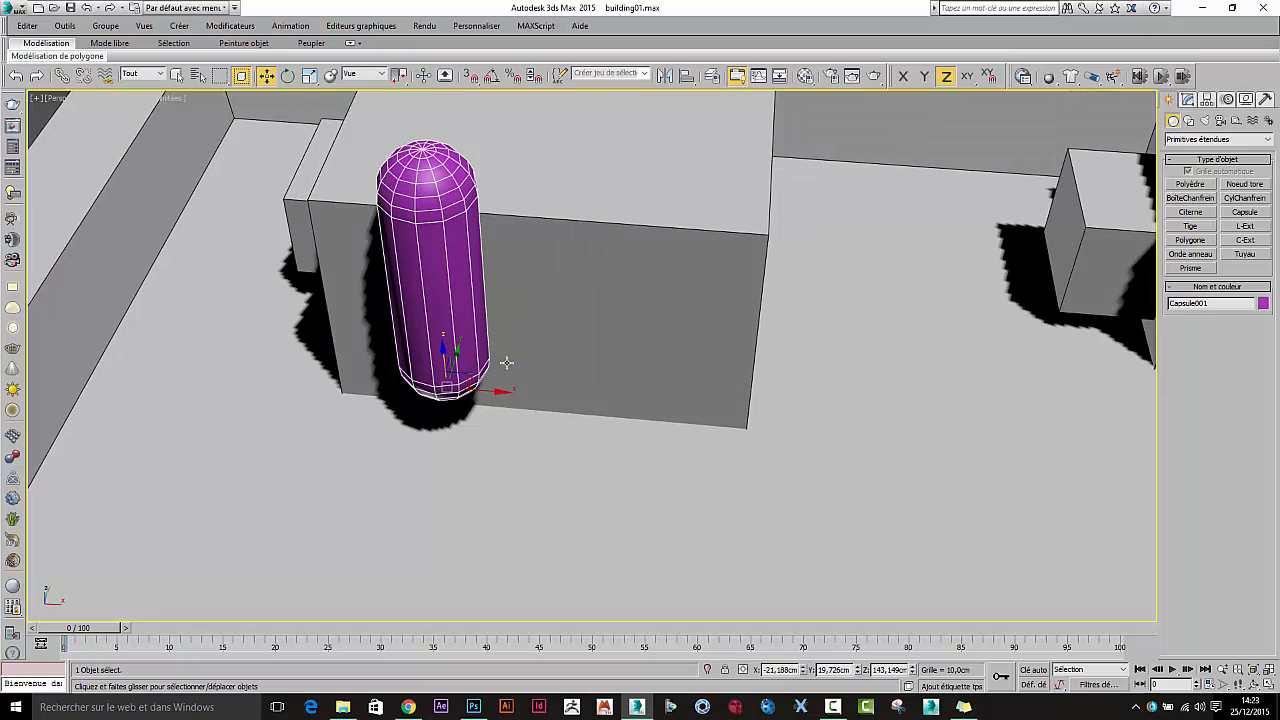
middle_click_drag(506, 363, 416, 359, "alt")
left_click_drag(483, 388, 462, 389)
middle_click_drag(442, 434, 545, 409, "alt")
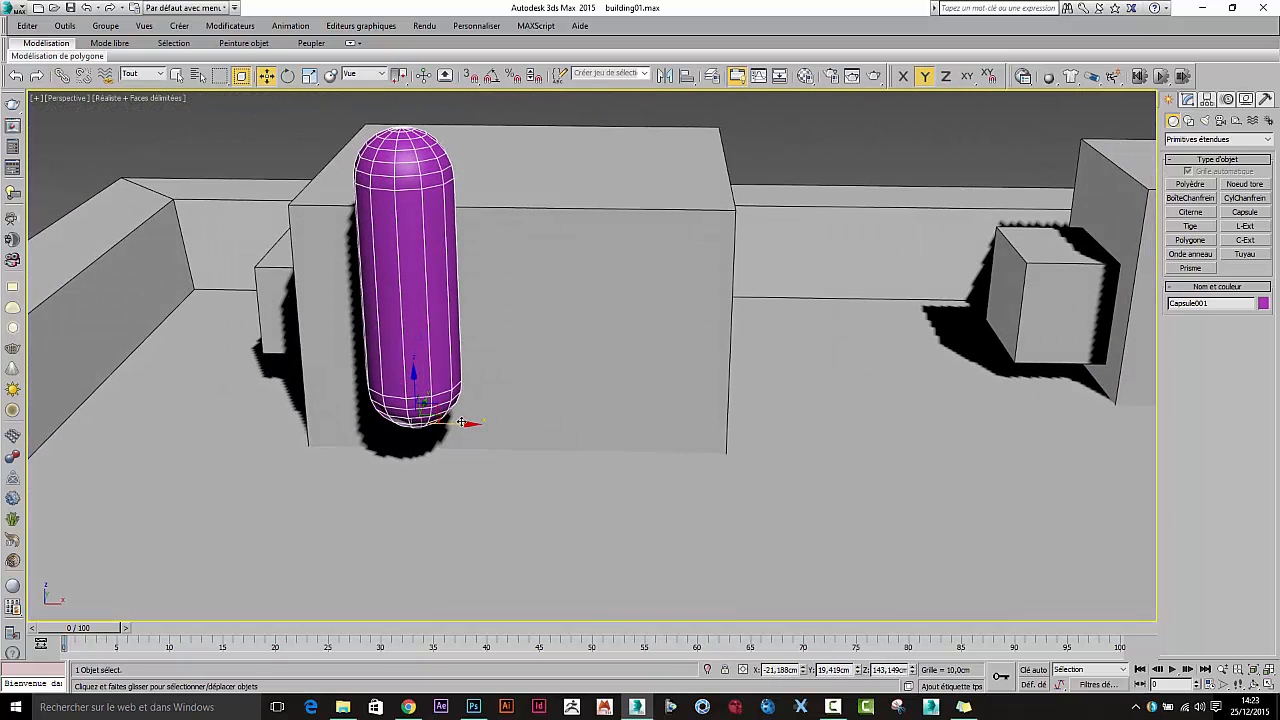
Step: Clone the capsule along X as copies to form a row of three beside the box, and select all three
left_click_drag(460, 422, 557, 440)
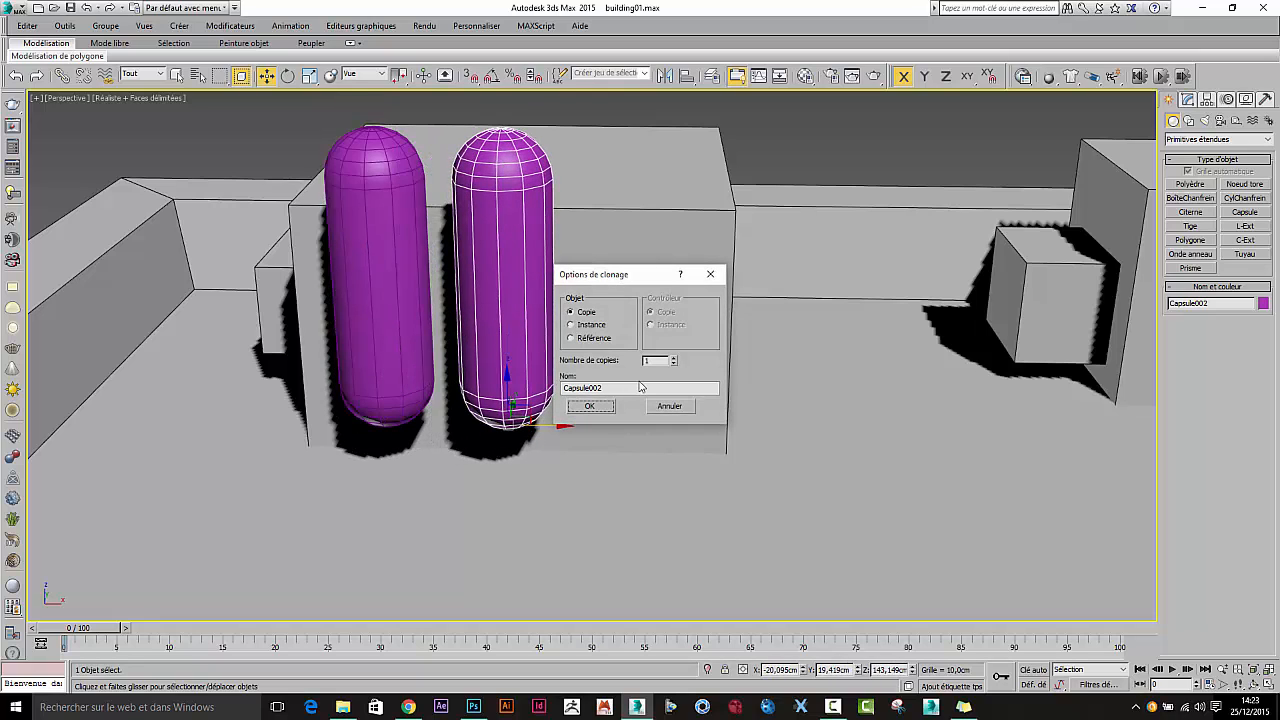
key("Return")
left_click(371, 229, "ctrl")
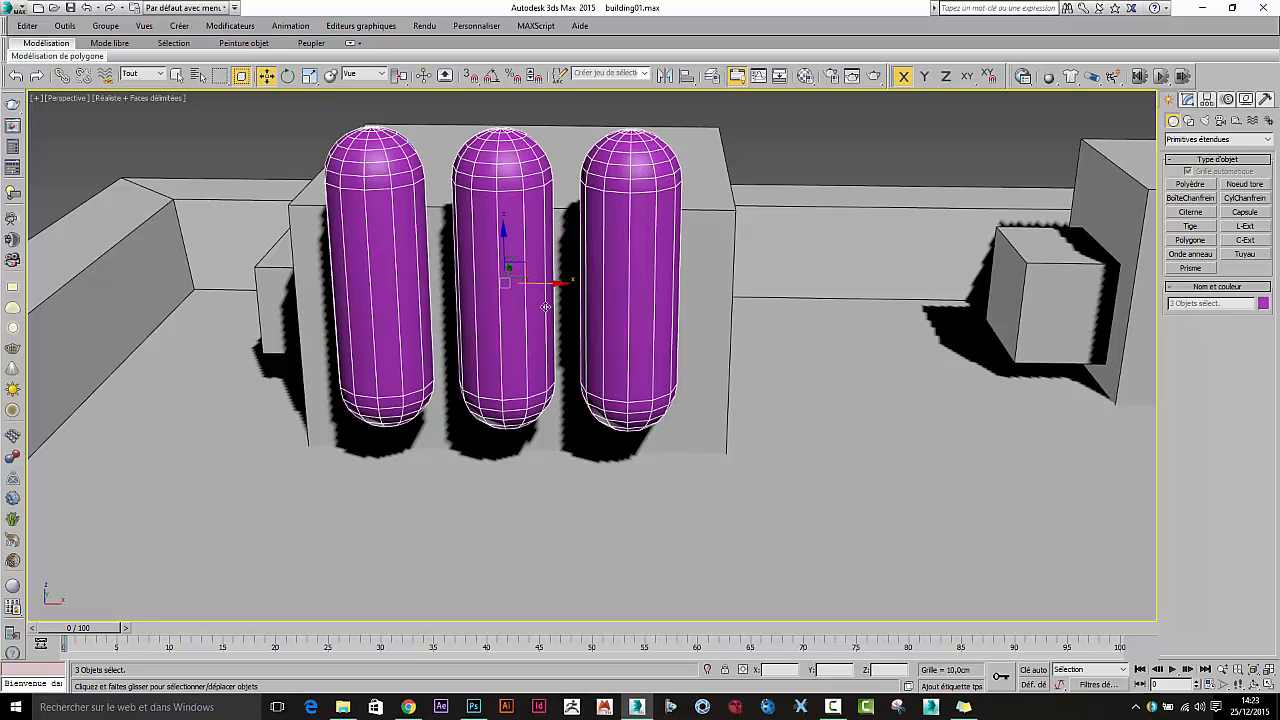
middle_click_drag(520, 380, 600, 380, "alt")
Step: Attach Boîte001 to Boîte014 and Capsule001 to Capsule003 to the Building at its Editable Poly level
left_click(515, 498)
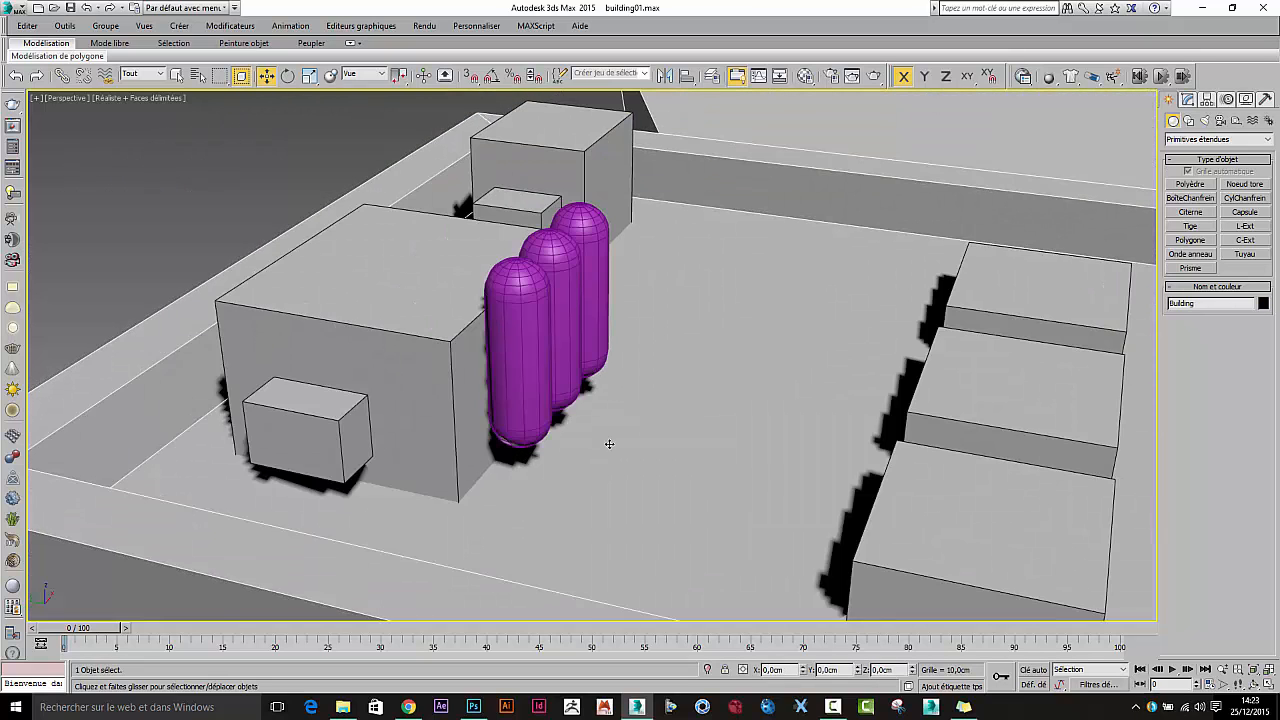
scroll(609, 443, "down", 3)
left_click(1189, 99)
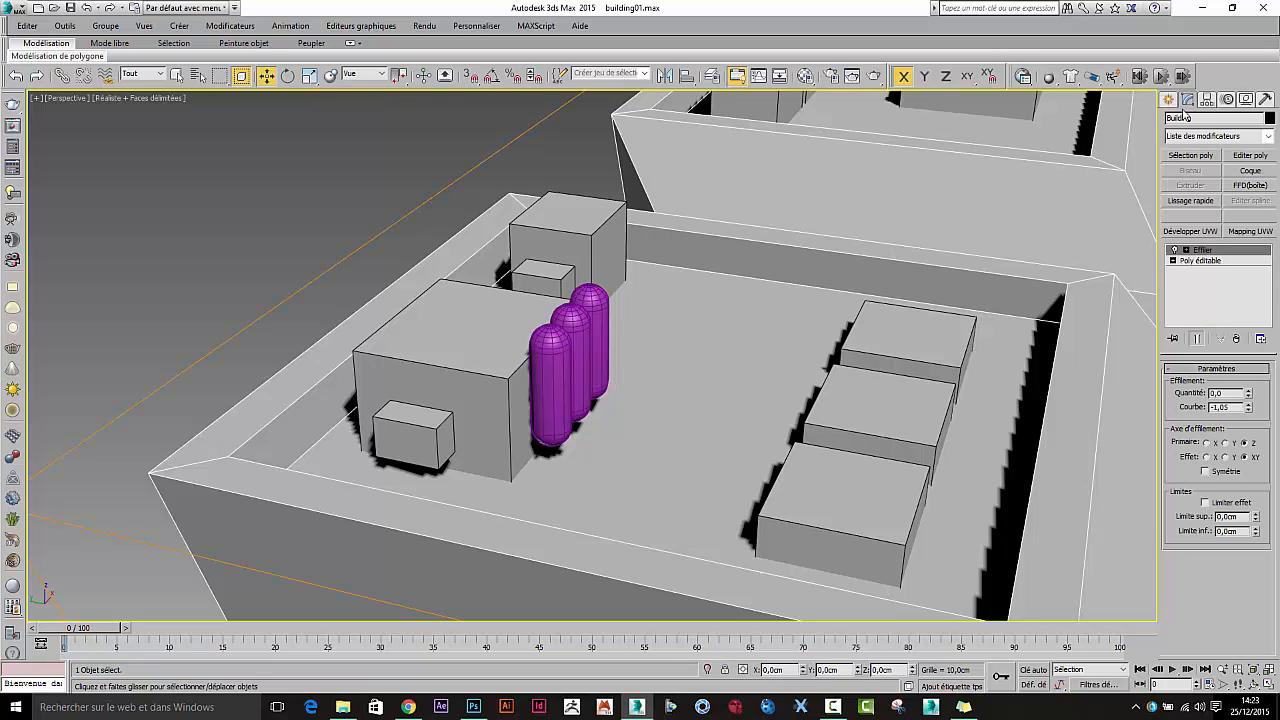
left_click(1190, 262)
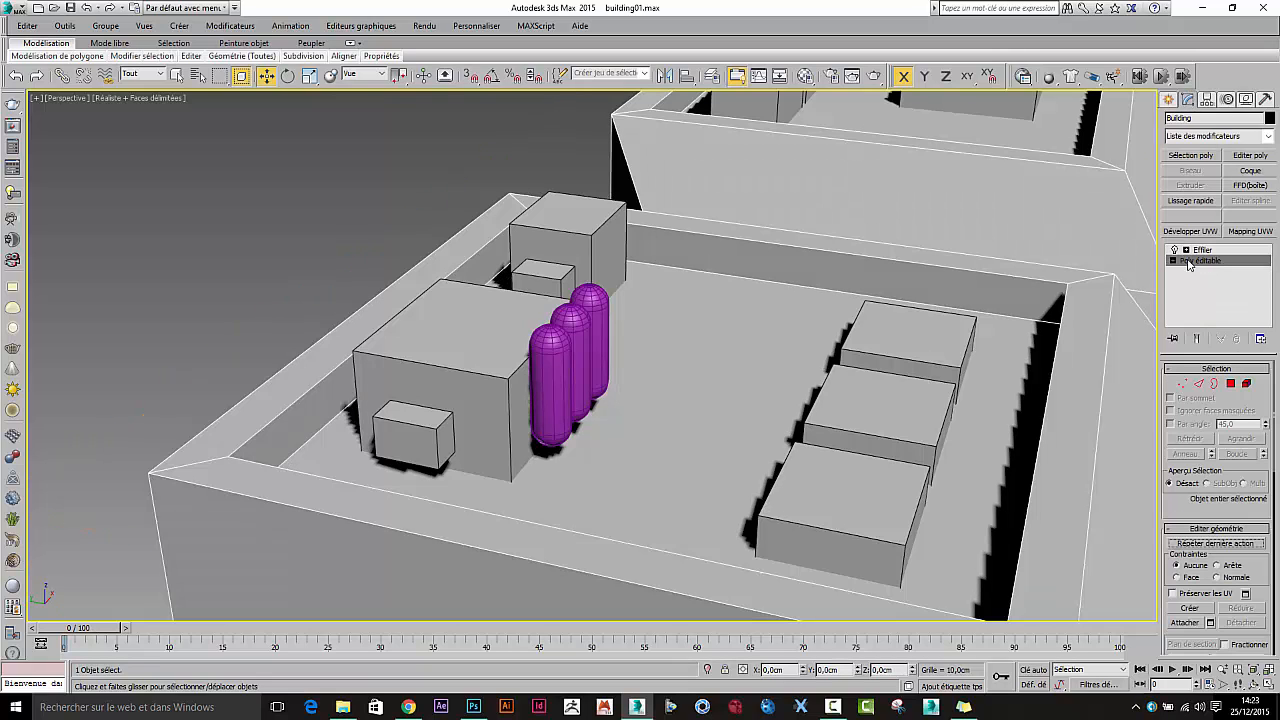
scroll(935, 290, "down", 8)
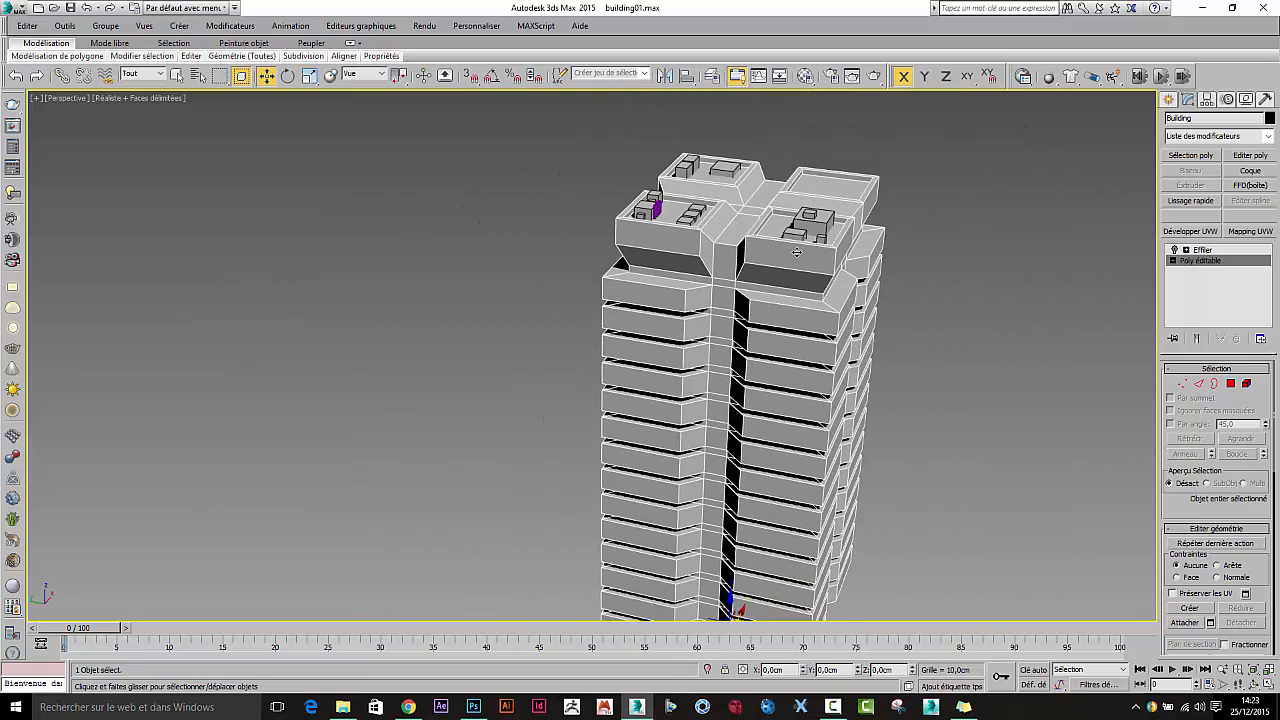
scroll(880, 255, "up", 2)
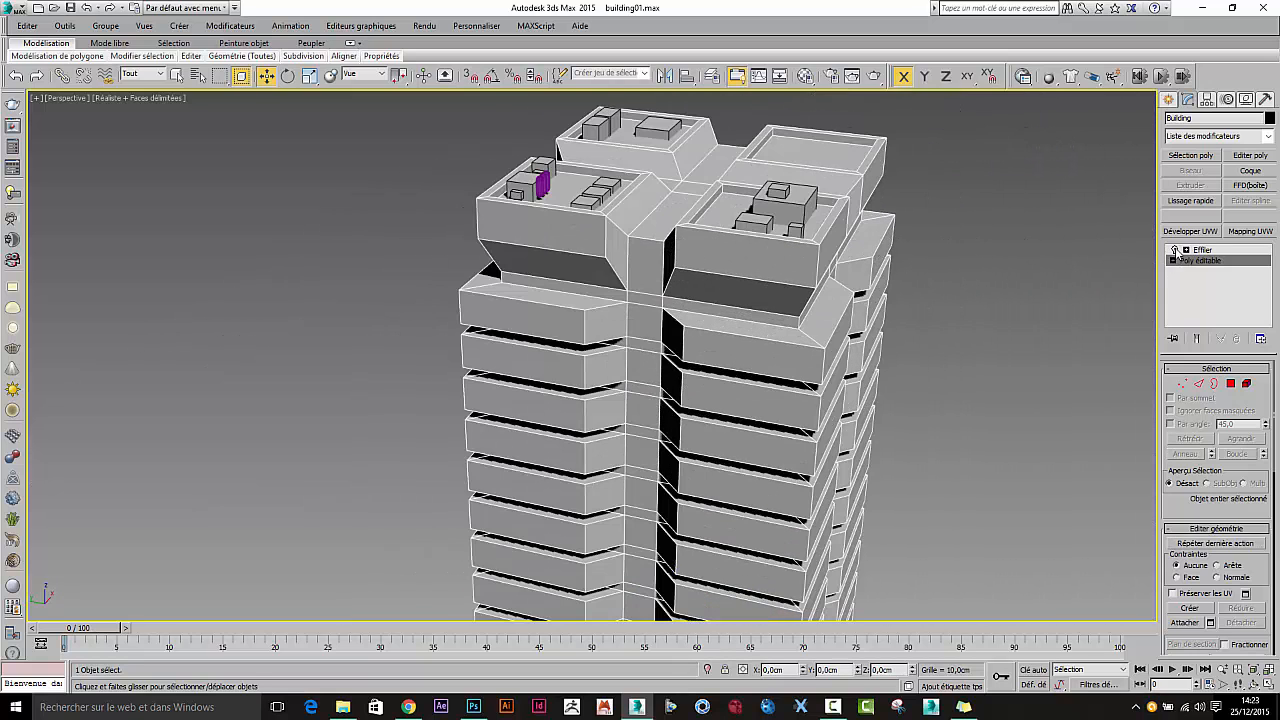
left_click(1185, 623)
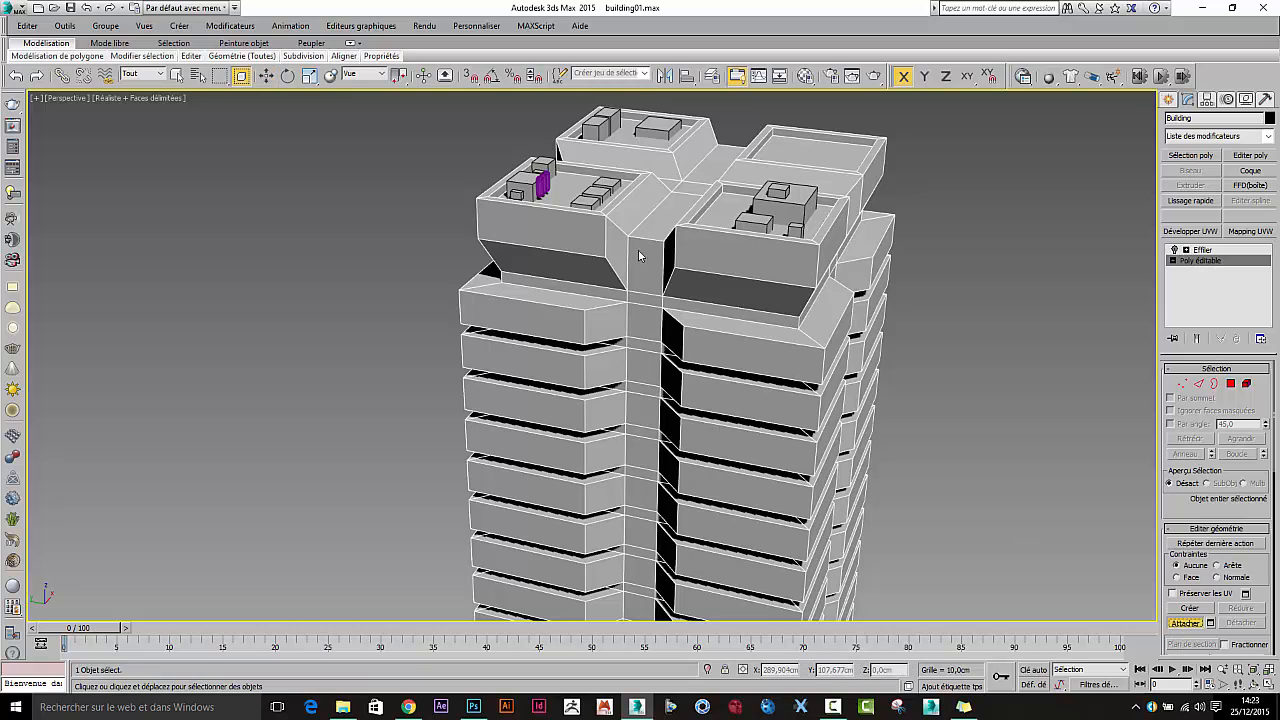
left_click(1211, 624)
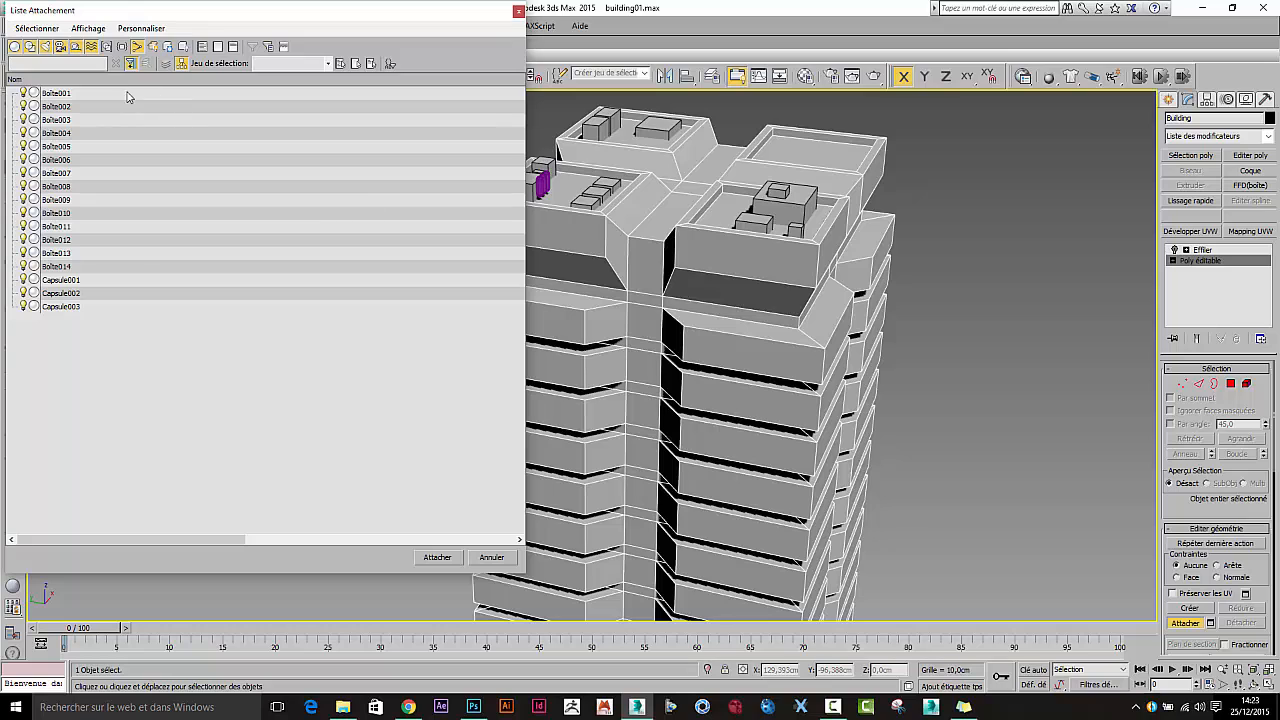
left_click(88, 94)
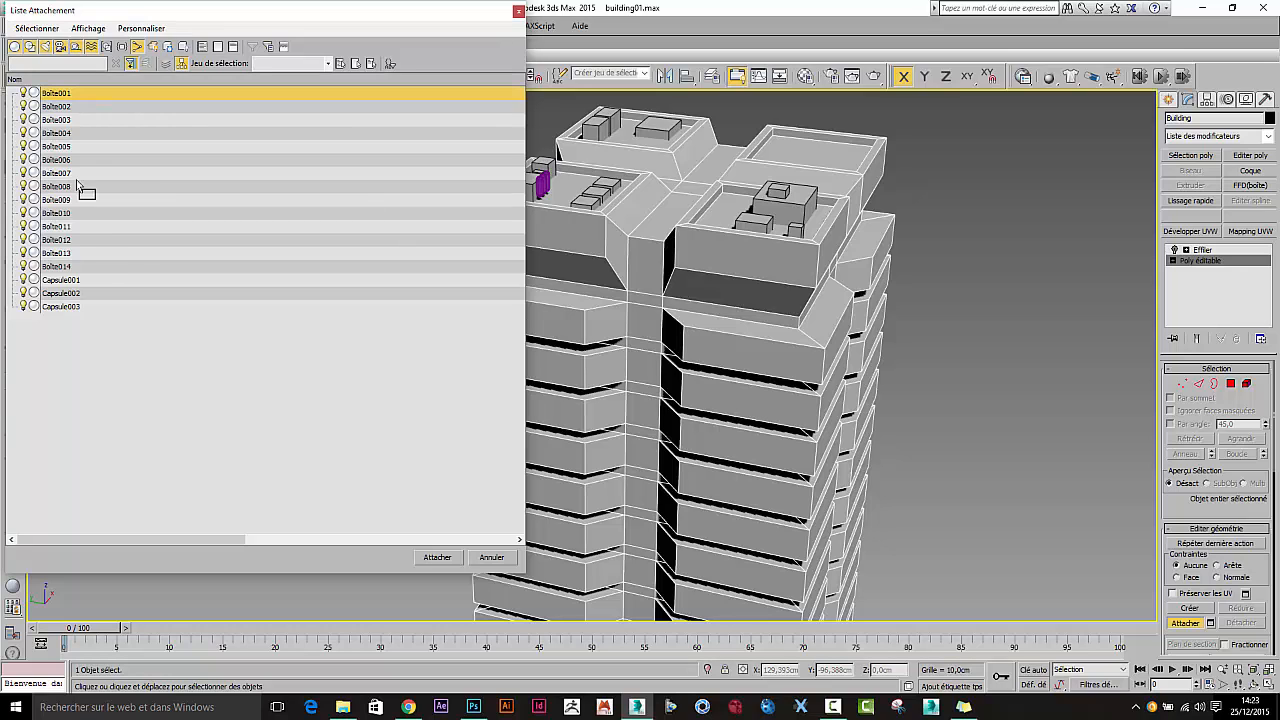
left_click(86, 307, "shift")
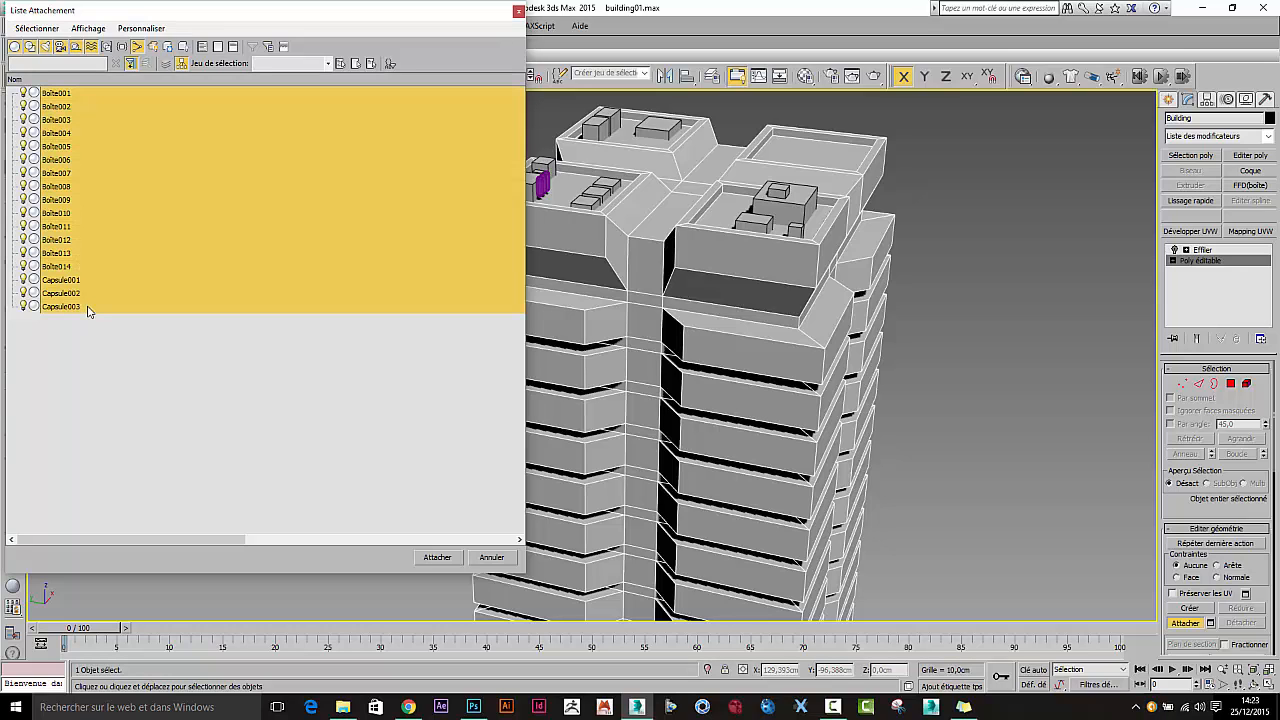
left_click(445, 558)
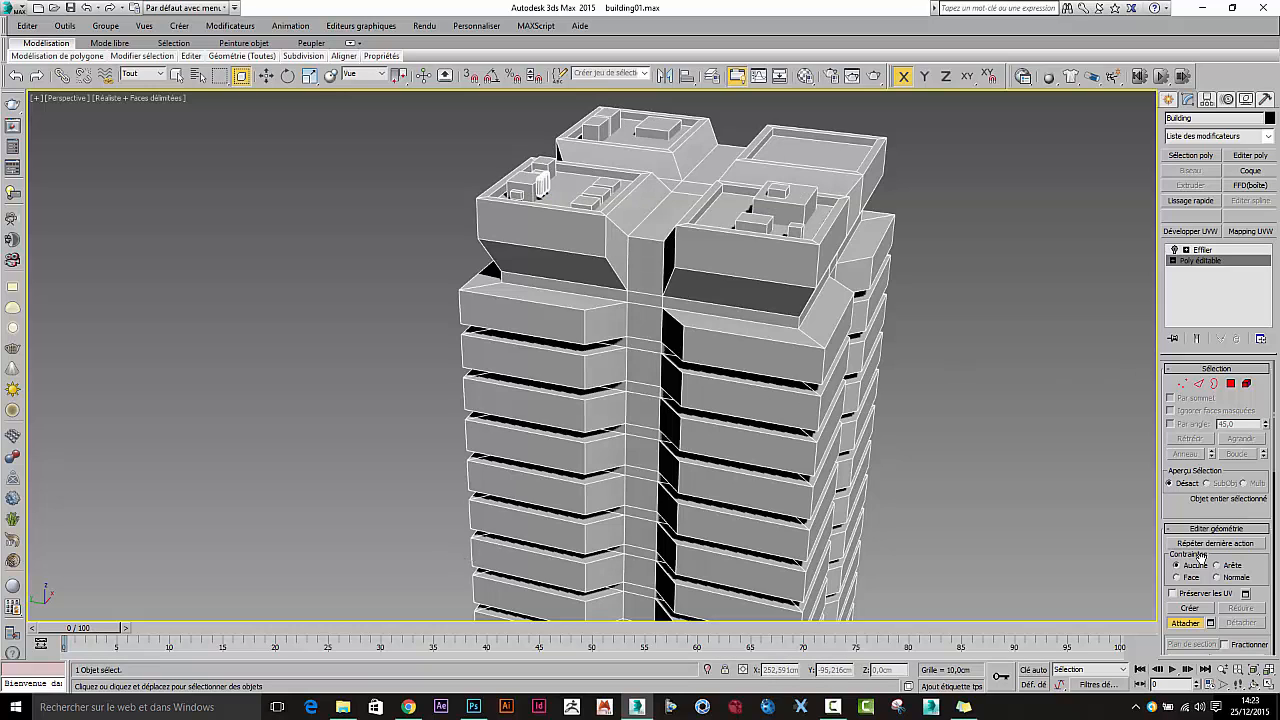
left_click(1188, 627)
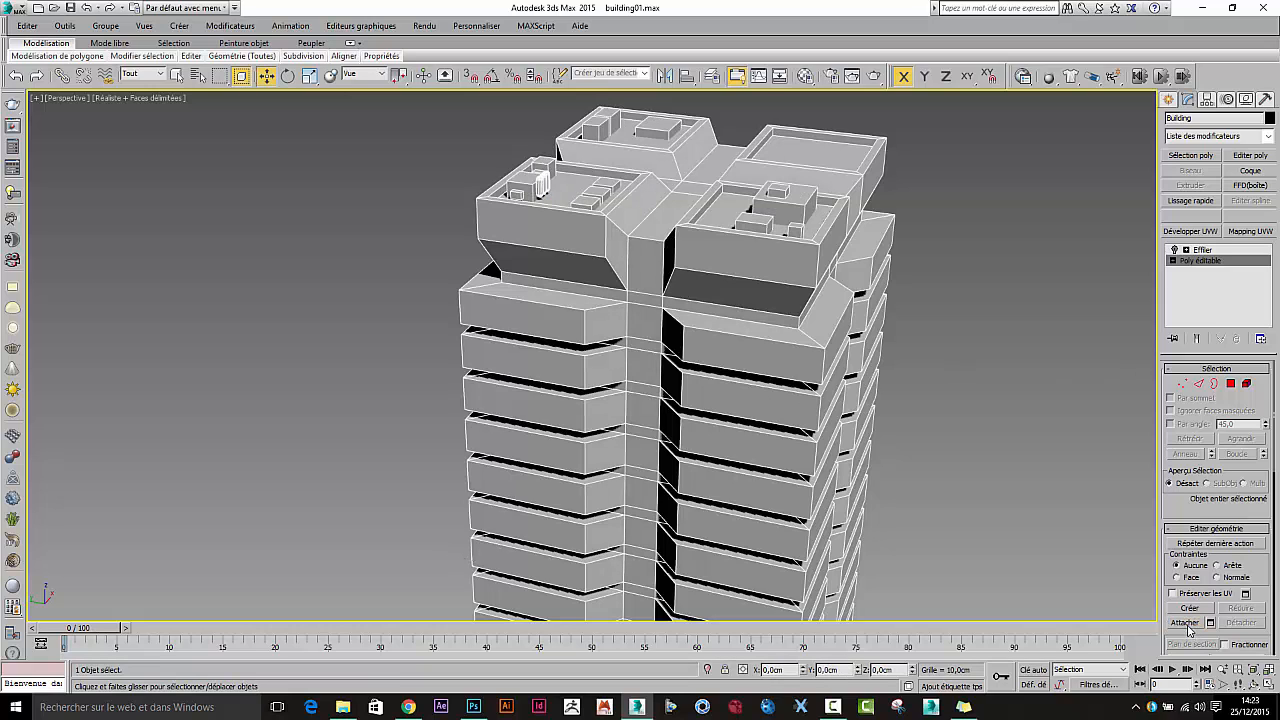
Step: Return to the building's Taper modifier, deselect the building and examine the tapered tower with its attached rooftop objects
left_click(1204, 250)
left_click(1175, 250)
left_click(1064, 266)
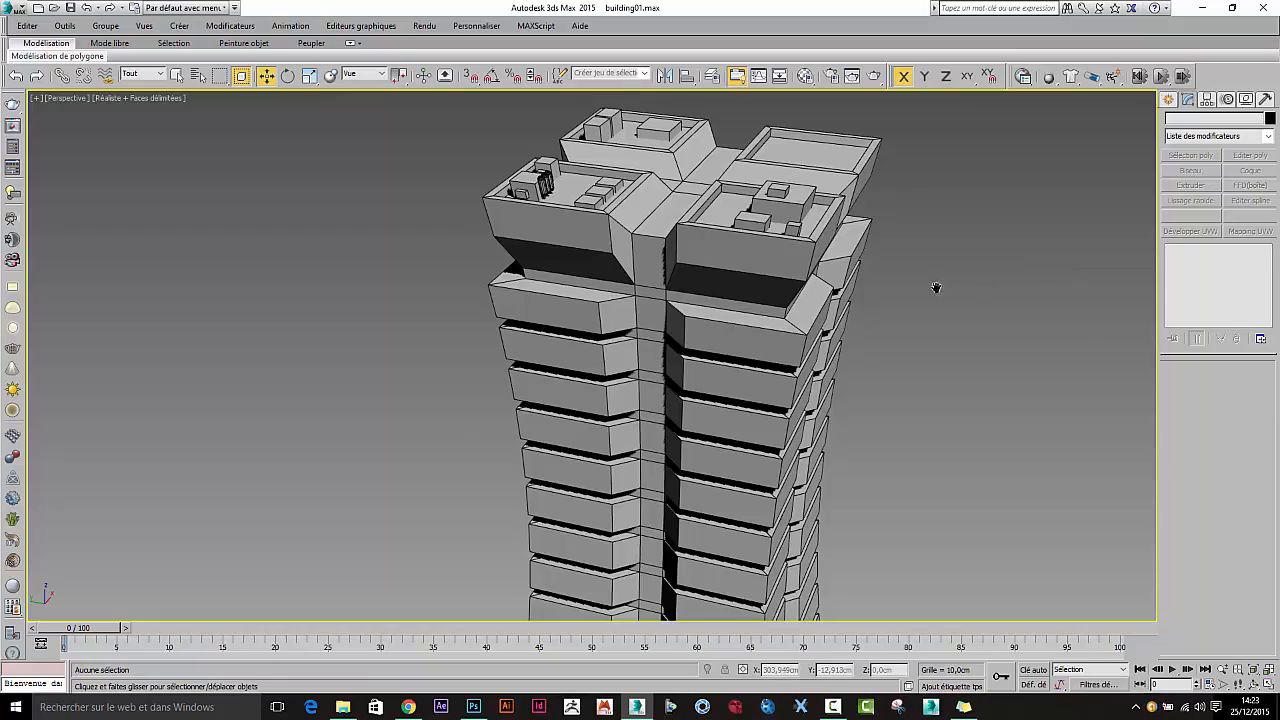
middle_click_drag(936, 288, 830, 341)
middle_click_drag(629, 357, 690, 384, "alt")
scroll(663, 361, "down", 4)
scroll(621, 391, "up", 4)
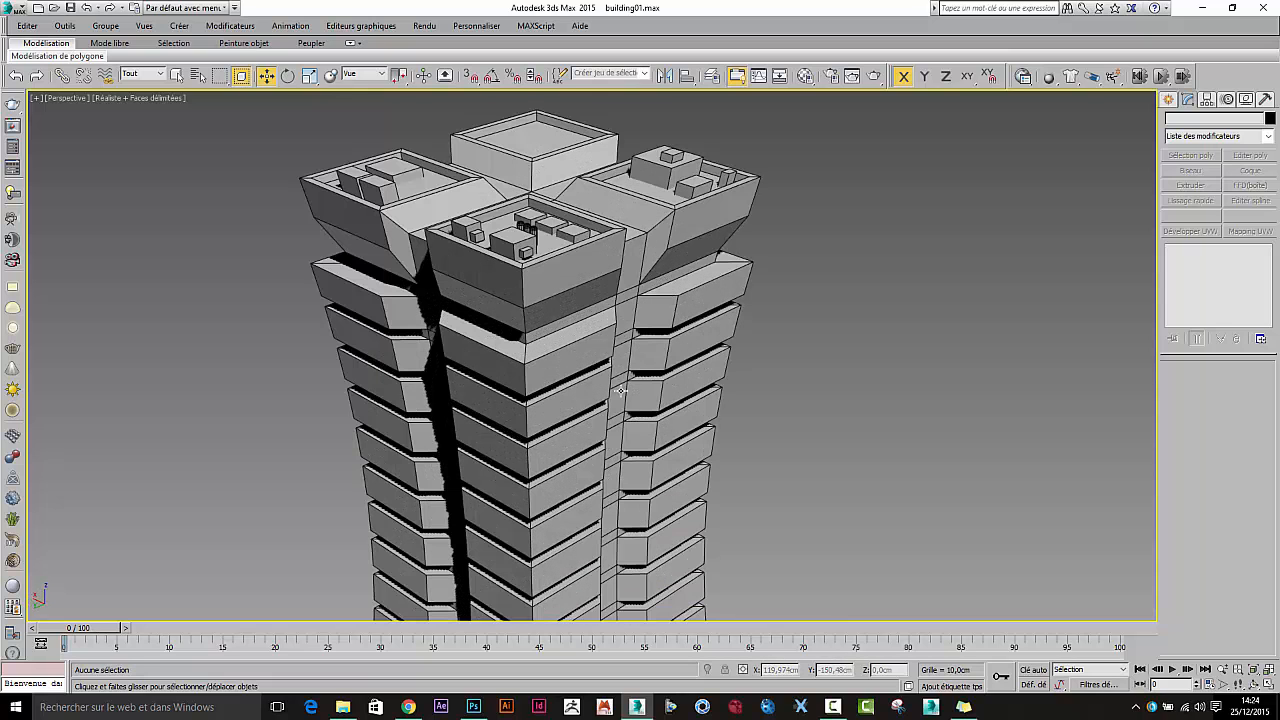
scroll(586, 386, "up", 3)
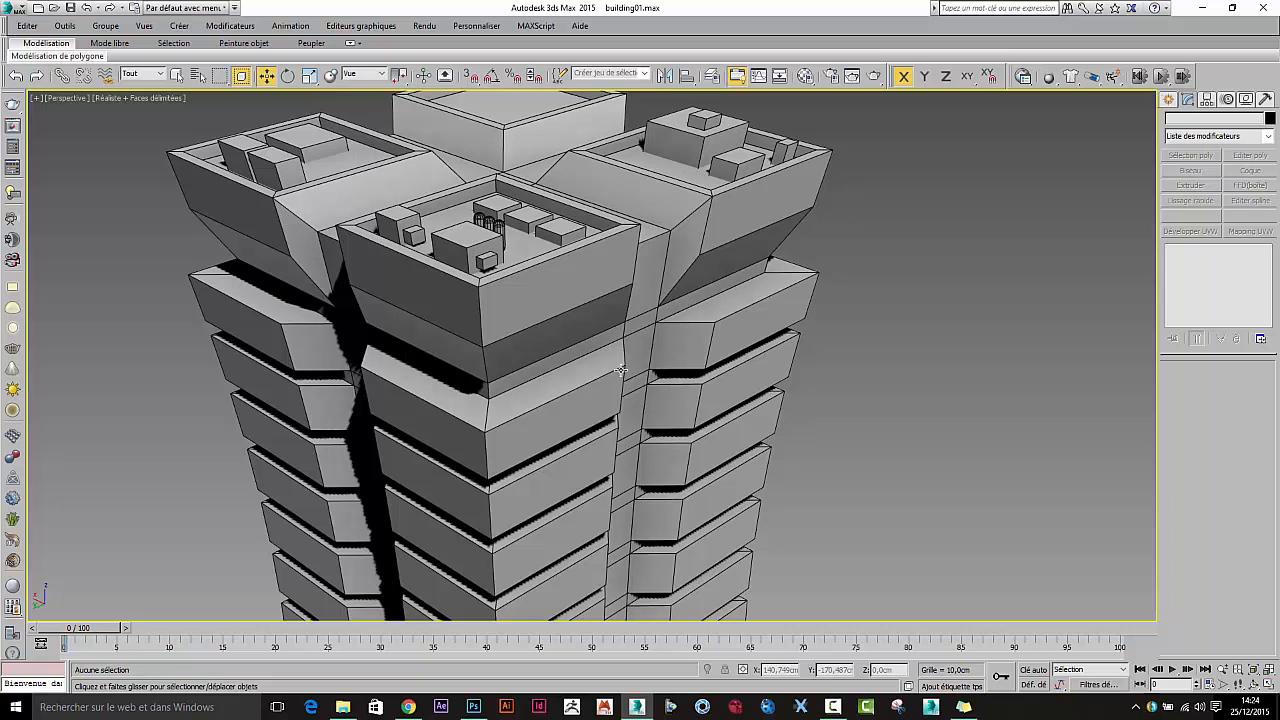
Step: Select the building and select all of its edges at the Editable Poly level
right_click(620, 371)
left_click(632, 380)
left_click(632, 375)
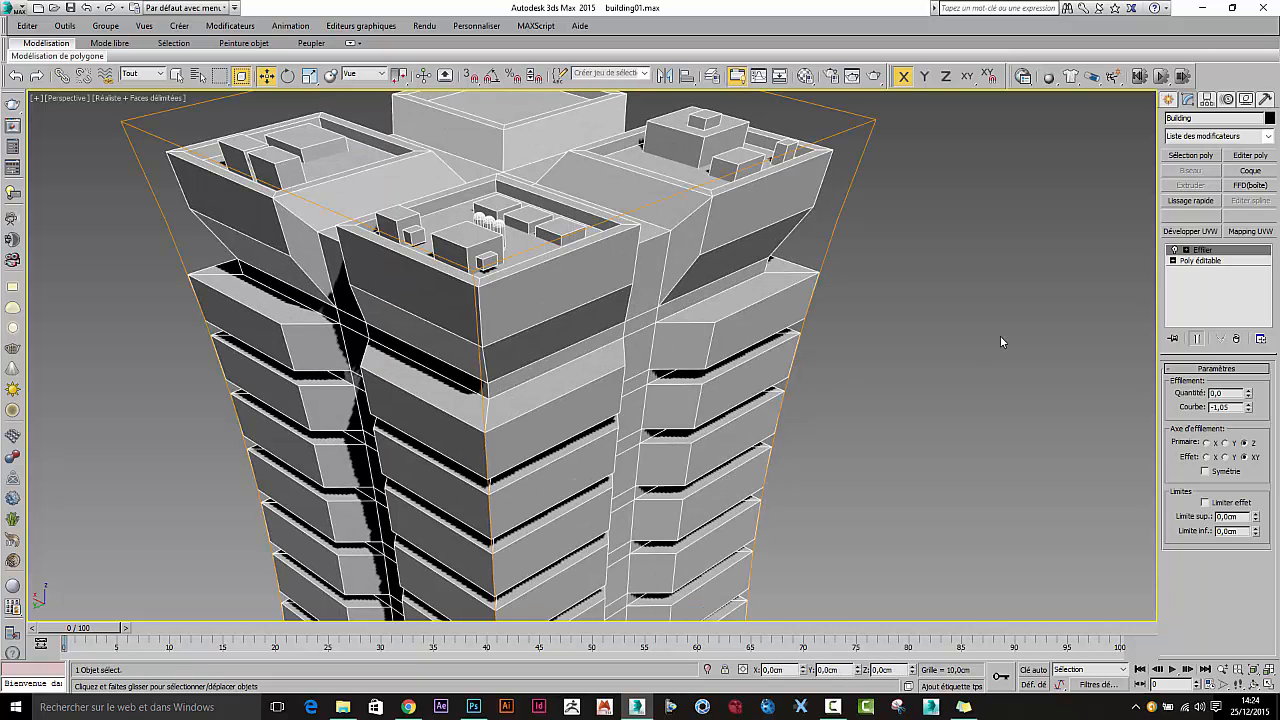
left_click(1198, 261)
left_click(1199, 384)
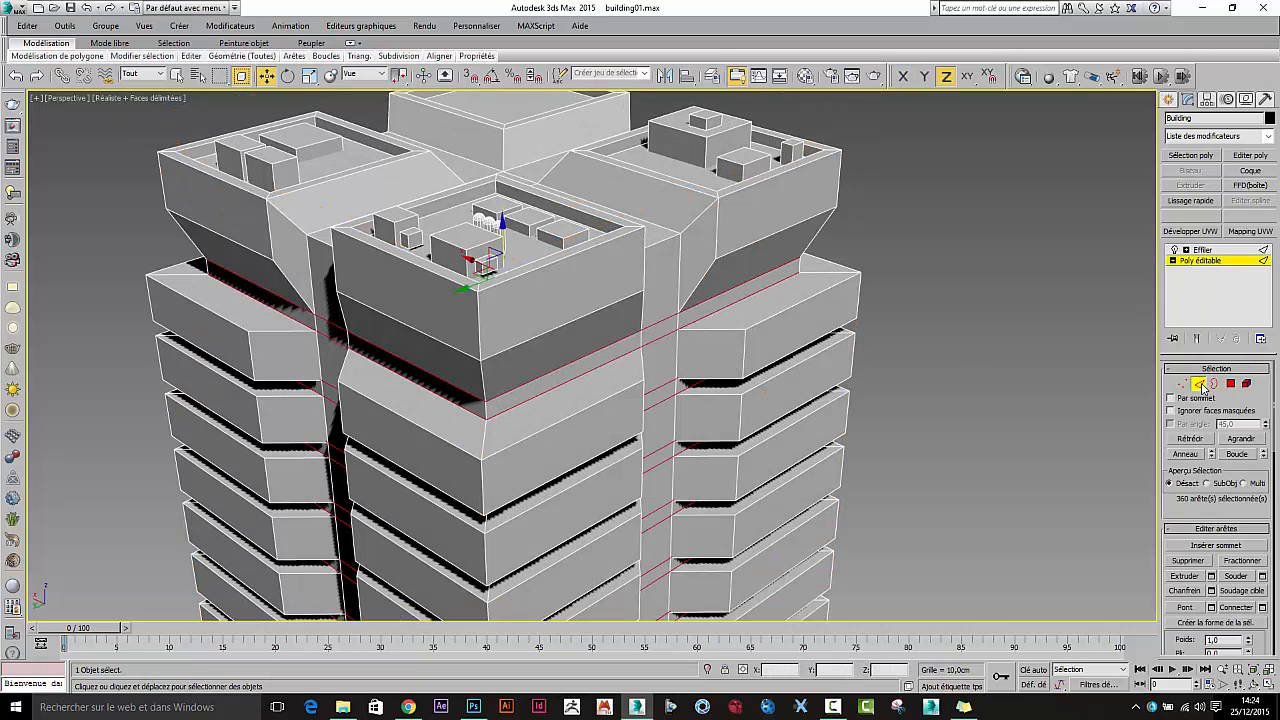
key("ctrl+a")
Step: Convert the edge selection to elements, remove the three rooftop capsules from it, and convert it back to edges
middle_click_drag(760, 295, 782, 347)
scroll(715, 332, "up", 3)
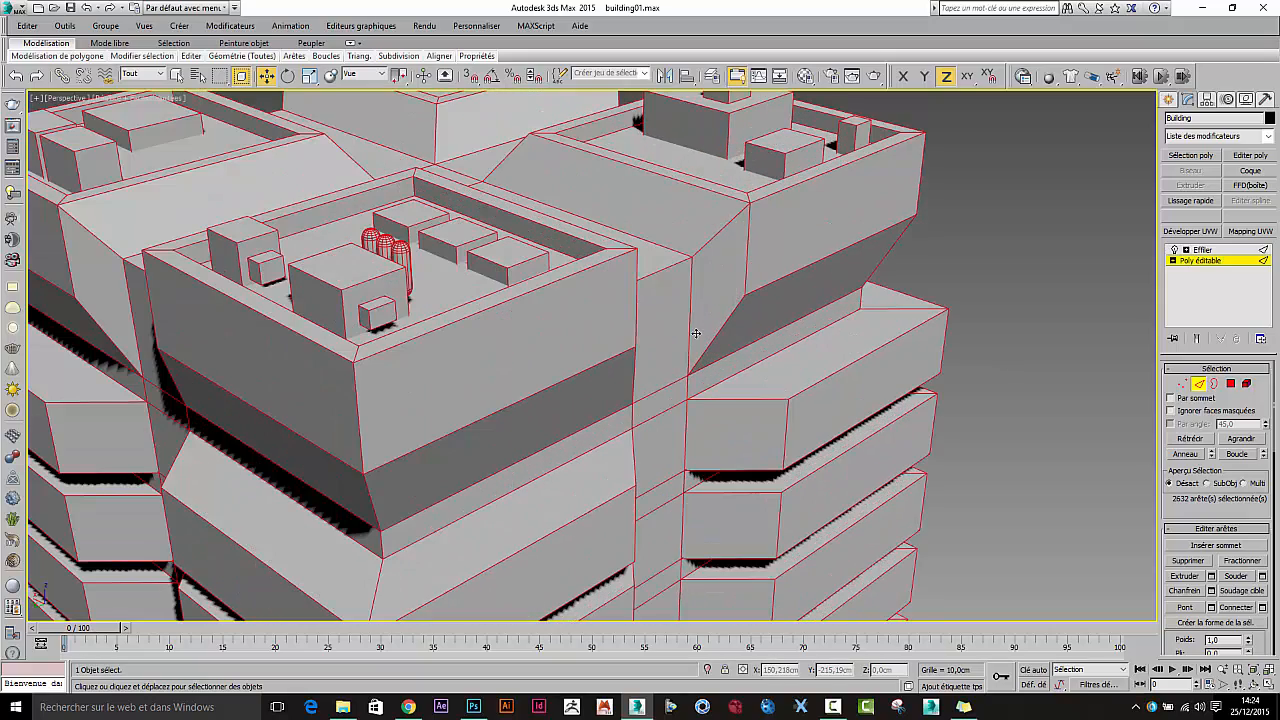
middle_click_drag(648, 326, 594, 329, "alt")
middle_click_drag(458, 254, 634, 320)
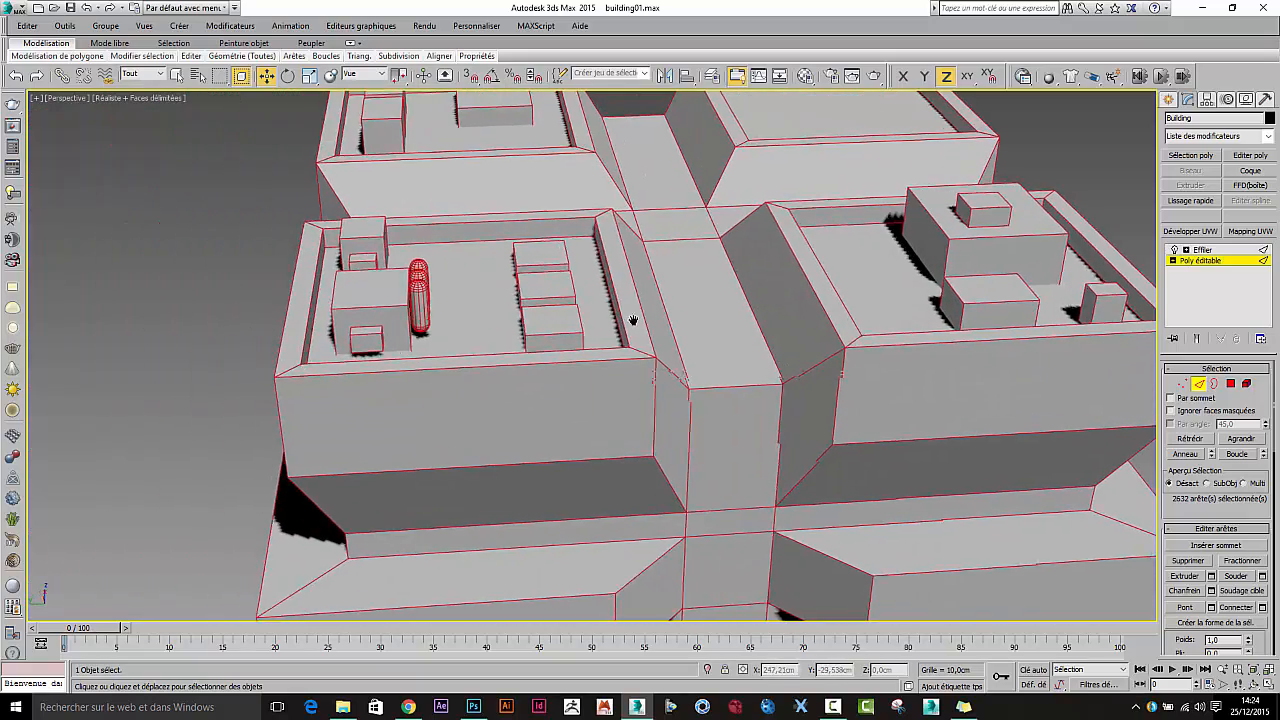
scroll(468, 311, "up", 6)
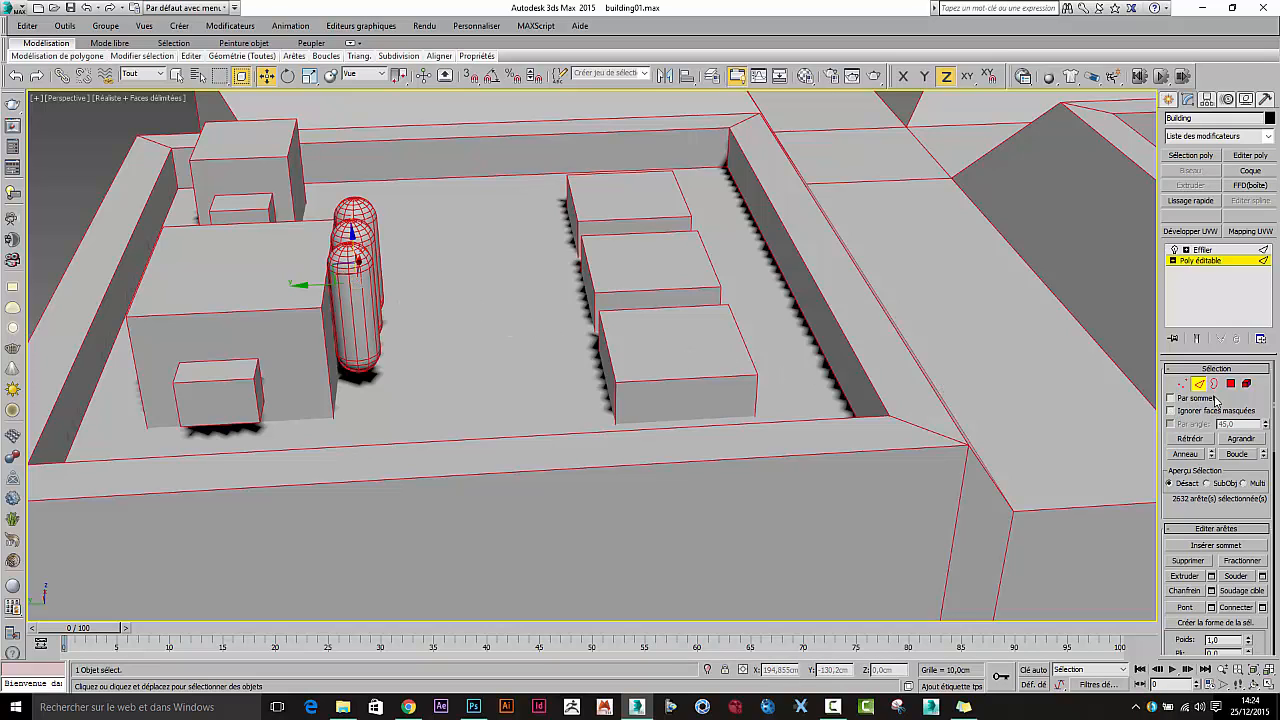
left_click(1246, 386)
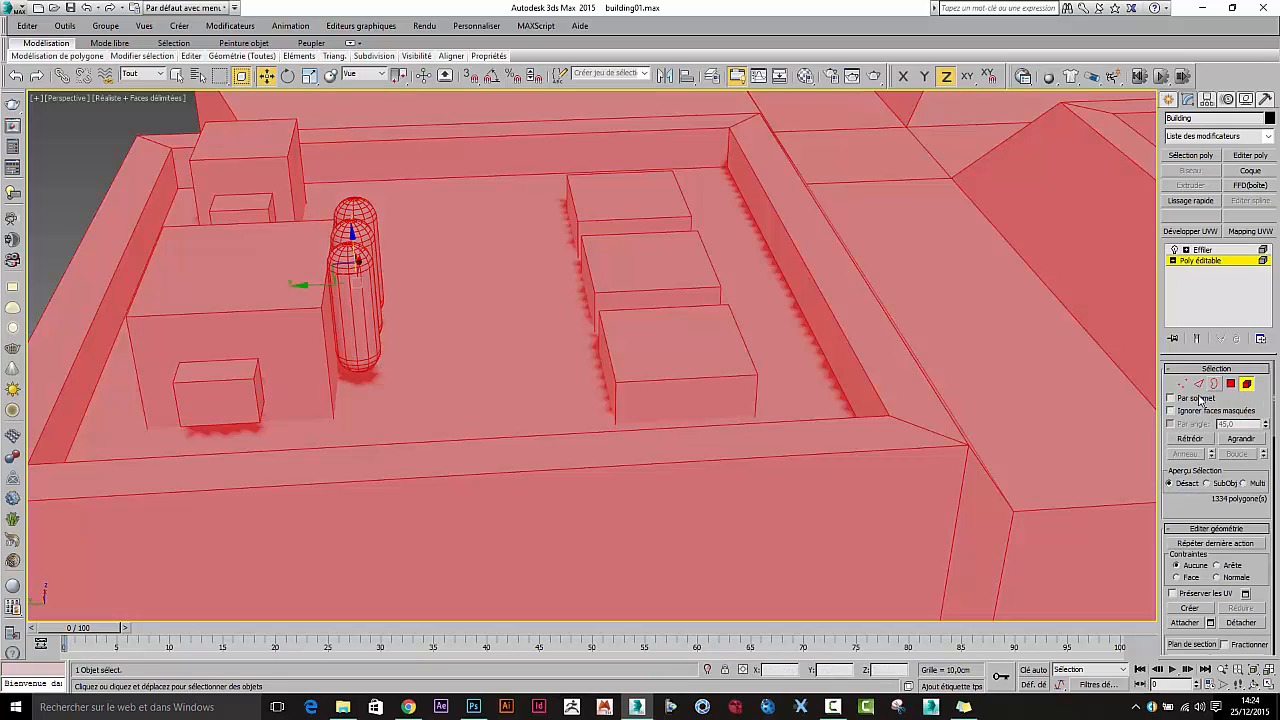
left_click(356, 333, "alt")
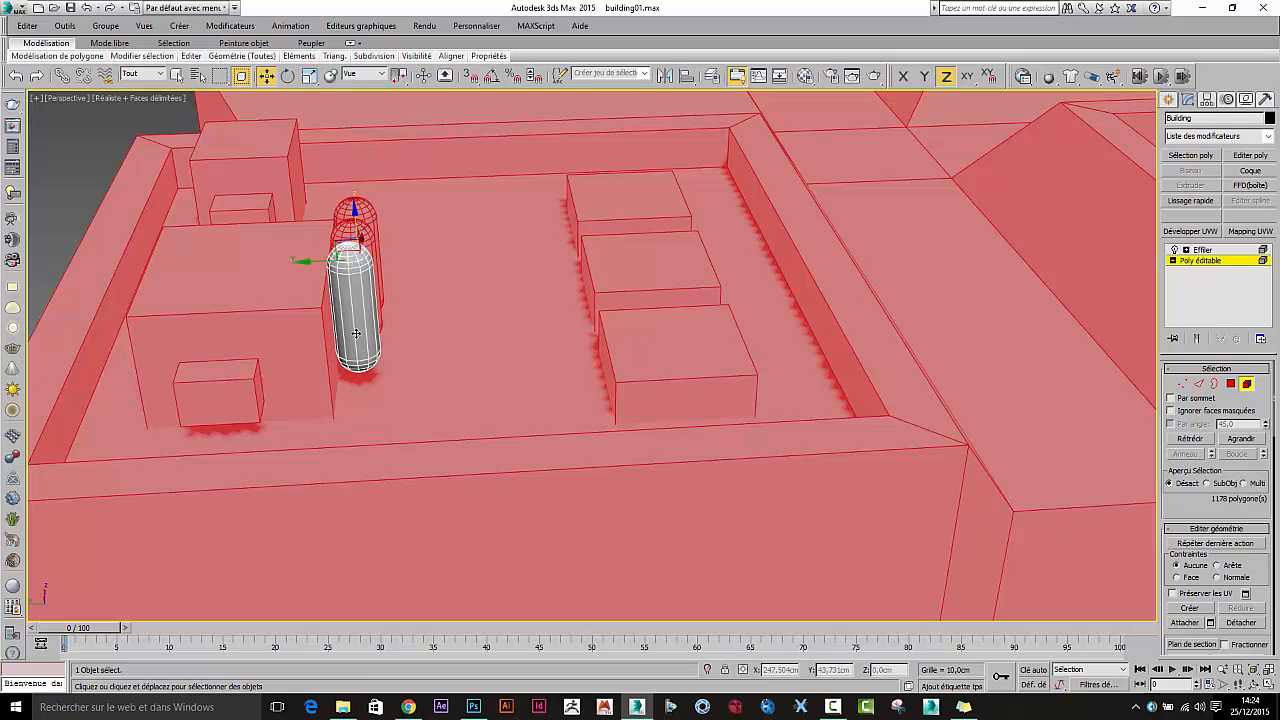
left_click(340, 228, "alt")
left_click(352, 200, "alt")
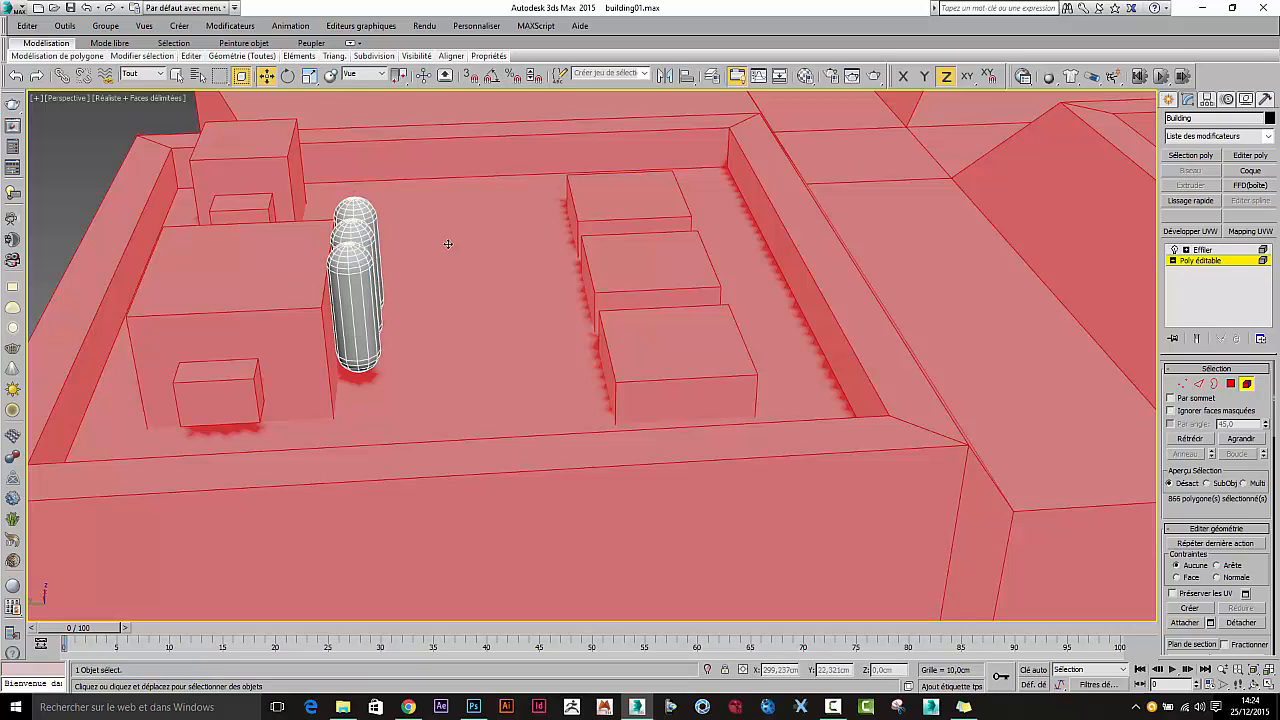
left_click(1198, 386)
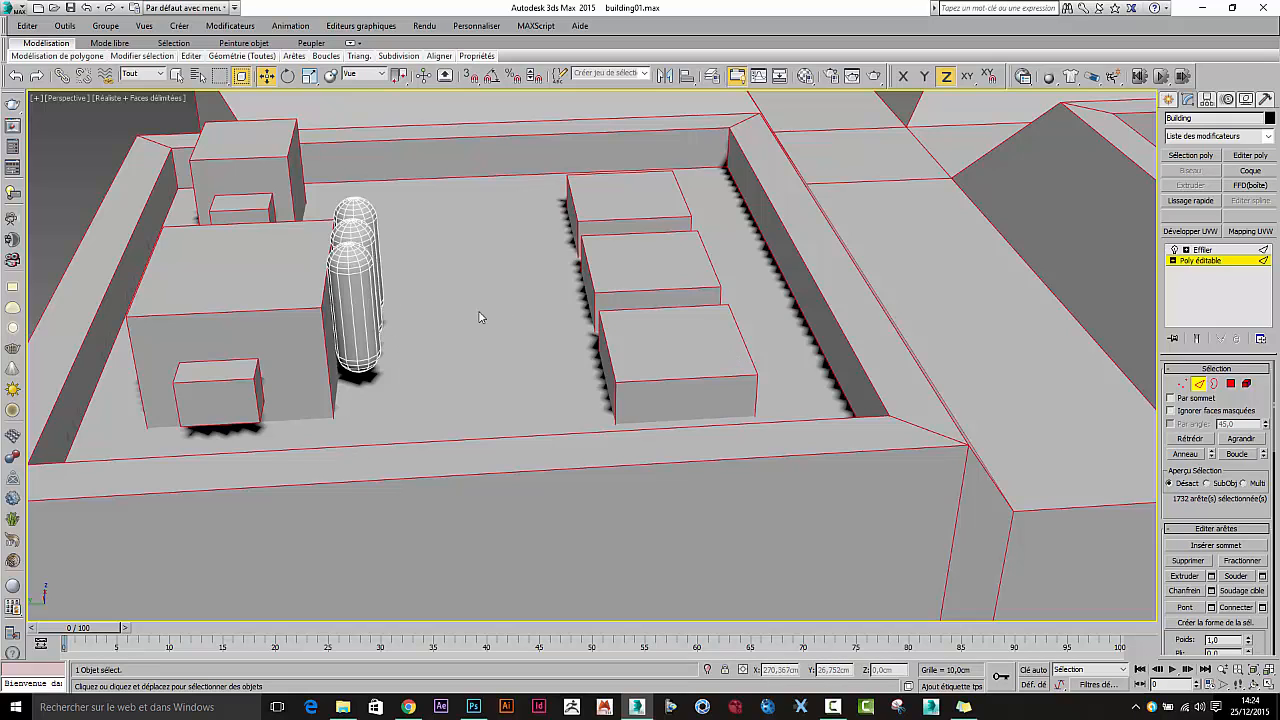
Step: Chamfer the selected building edges by 0.158 cm with one segment
scroll(505, 318, "down", 10)
scroll(581, 340, "up", 2)
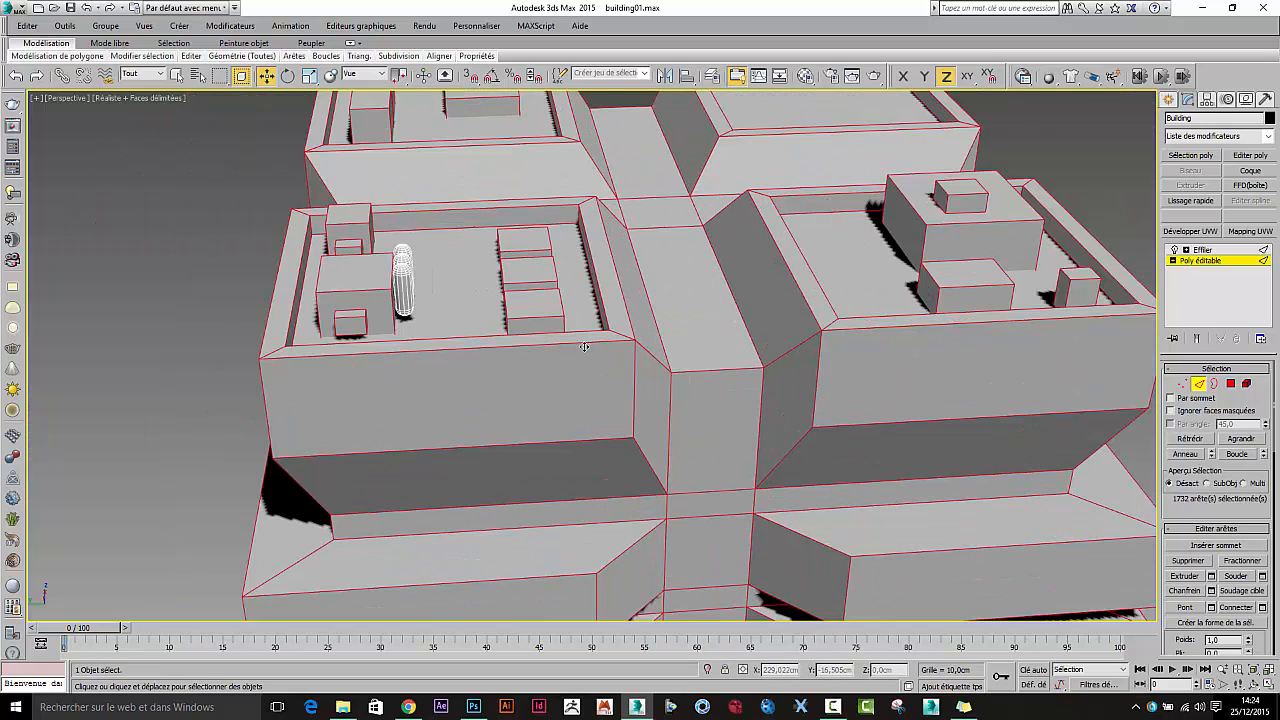
middle_click_drag(575, 367, 620, 387, "alt")
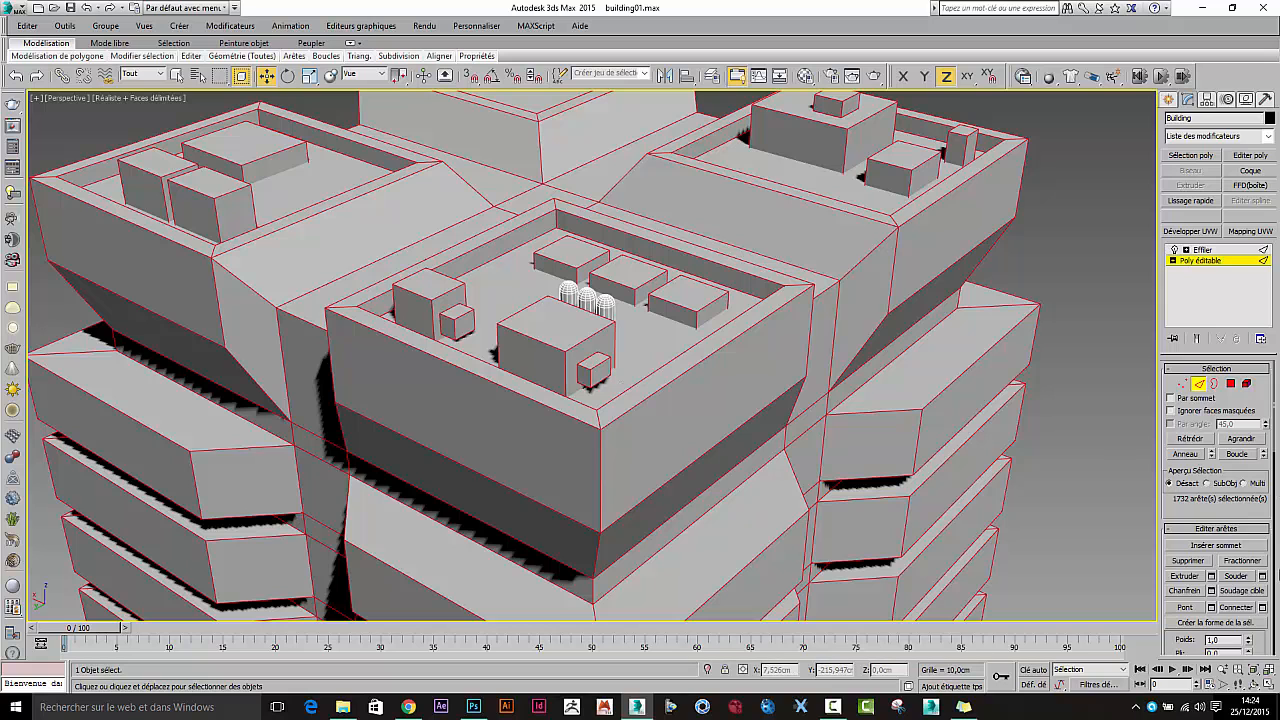
left_click(1211, 591)
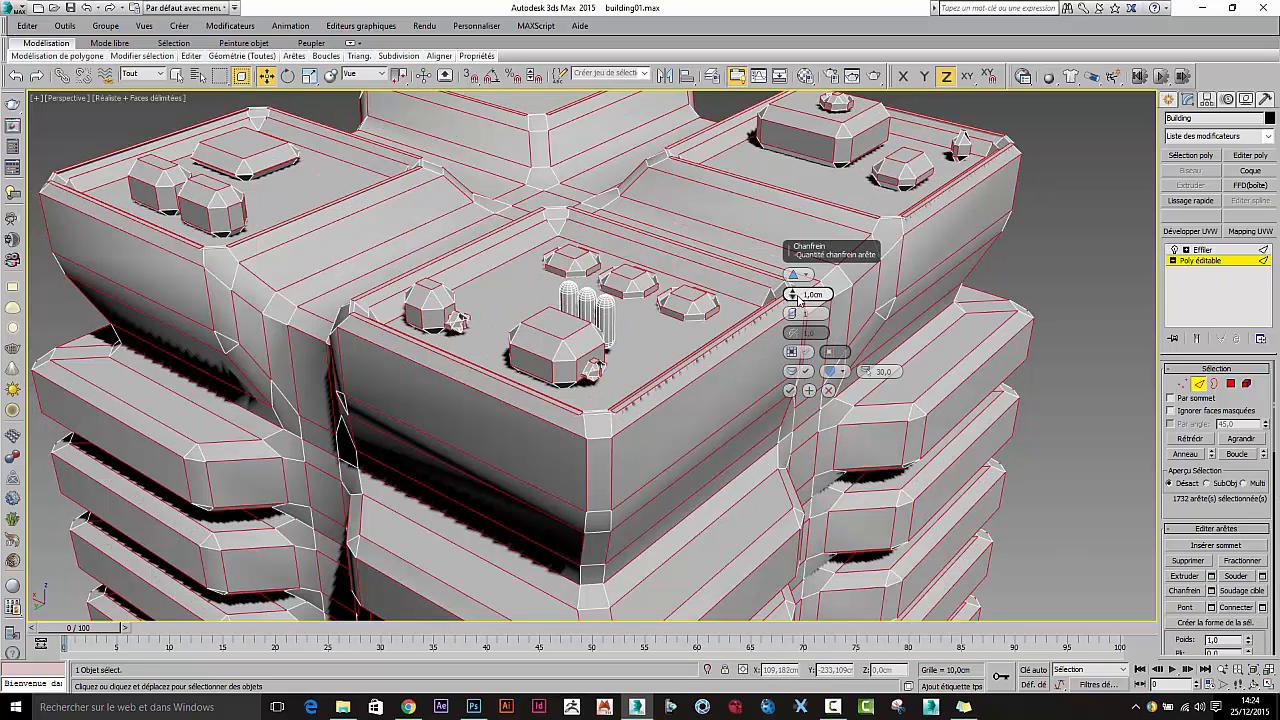
left_click_drag(792, 294, 778, 351)
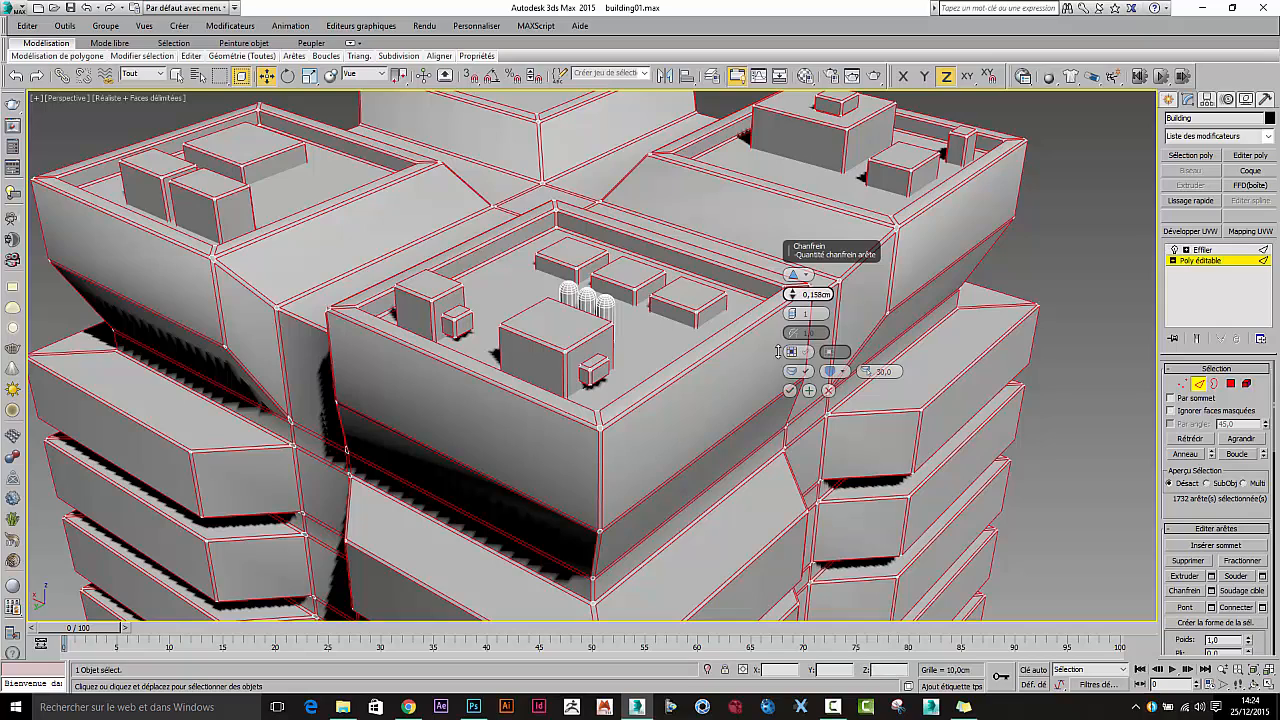
middle_click_drag(778, 352, 574, 437, "alt")
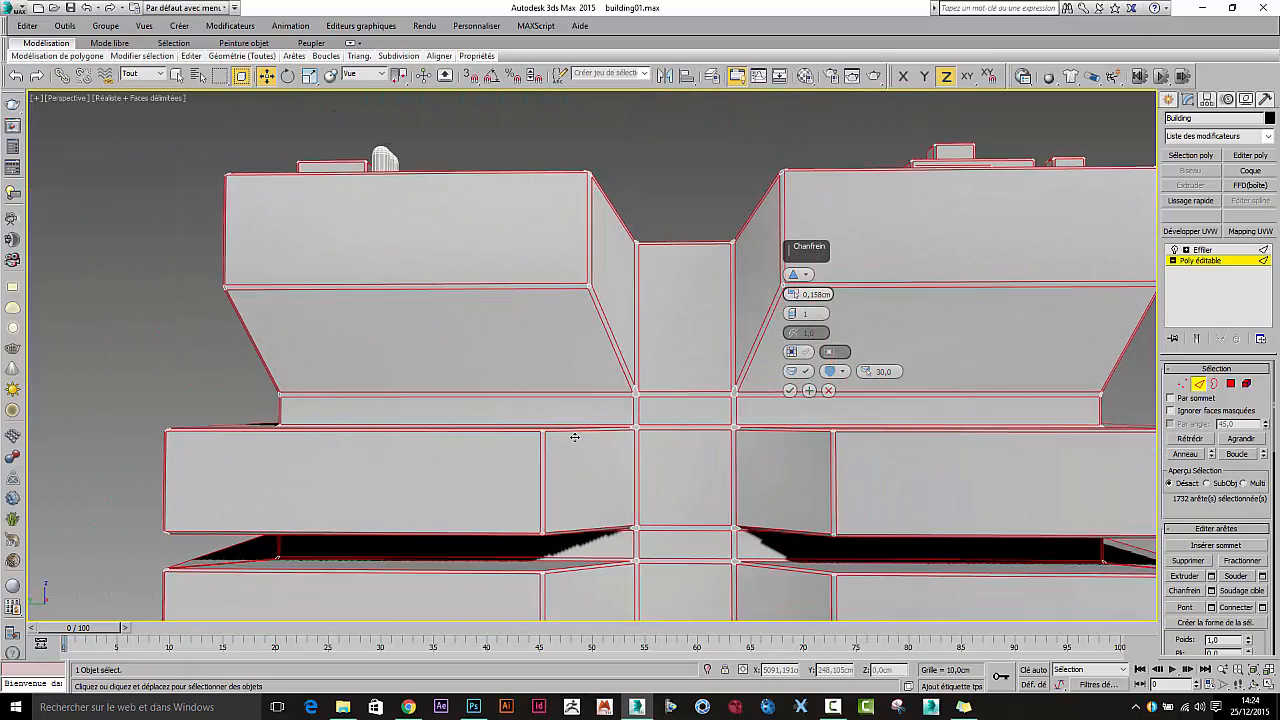
scroll(574, 437, "up", 8)
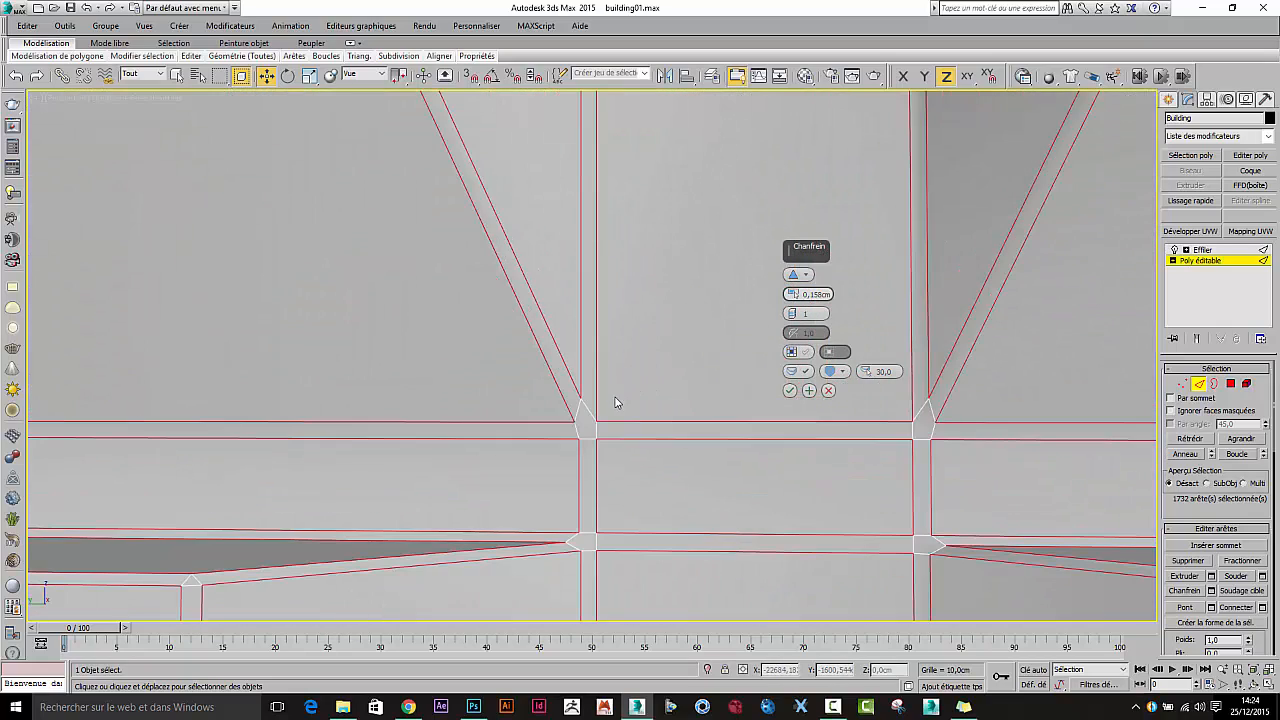
scroll(615, 402, "down", 8)
middle_click_drag(580, 404, 717, 452, "alt")
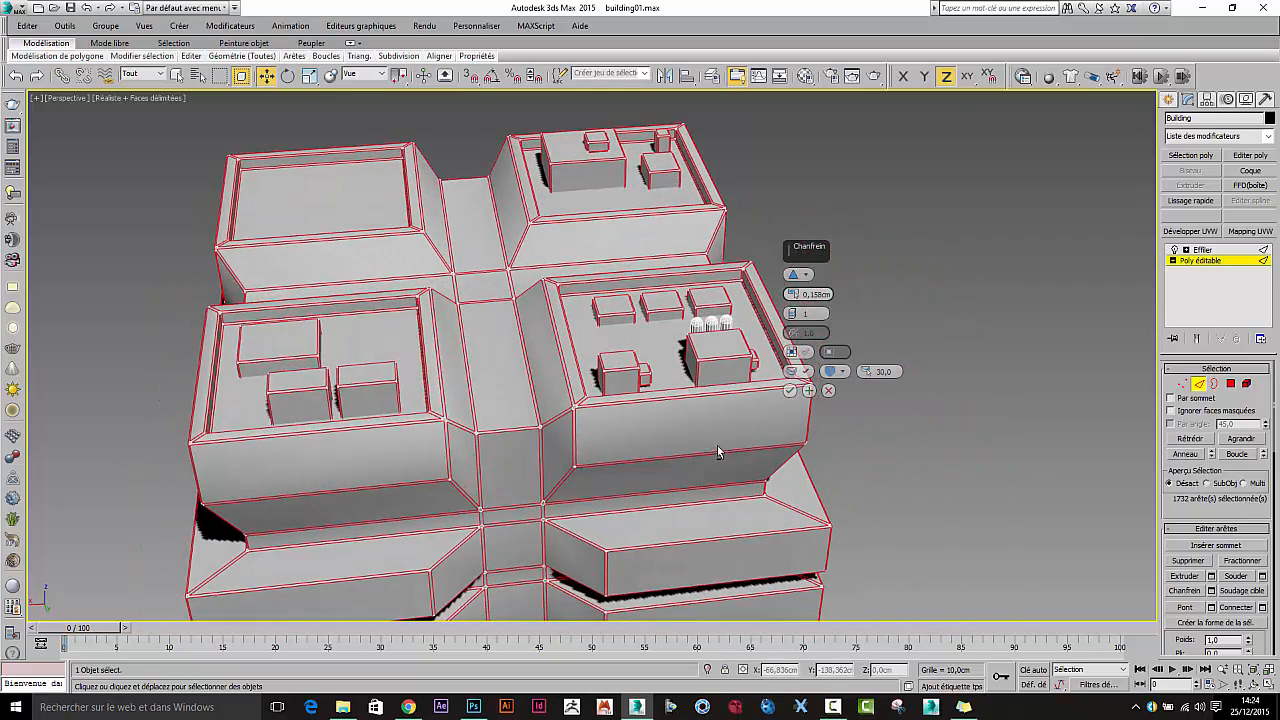
left_click(790, 390)
Step: Deselect the building, hide the edged-face display, and examine the shading of the chamfered tower from several sides
left_click(1020, 358)
scroll(977, 394, "down", 3)
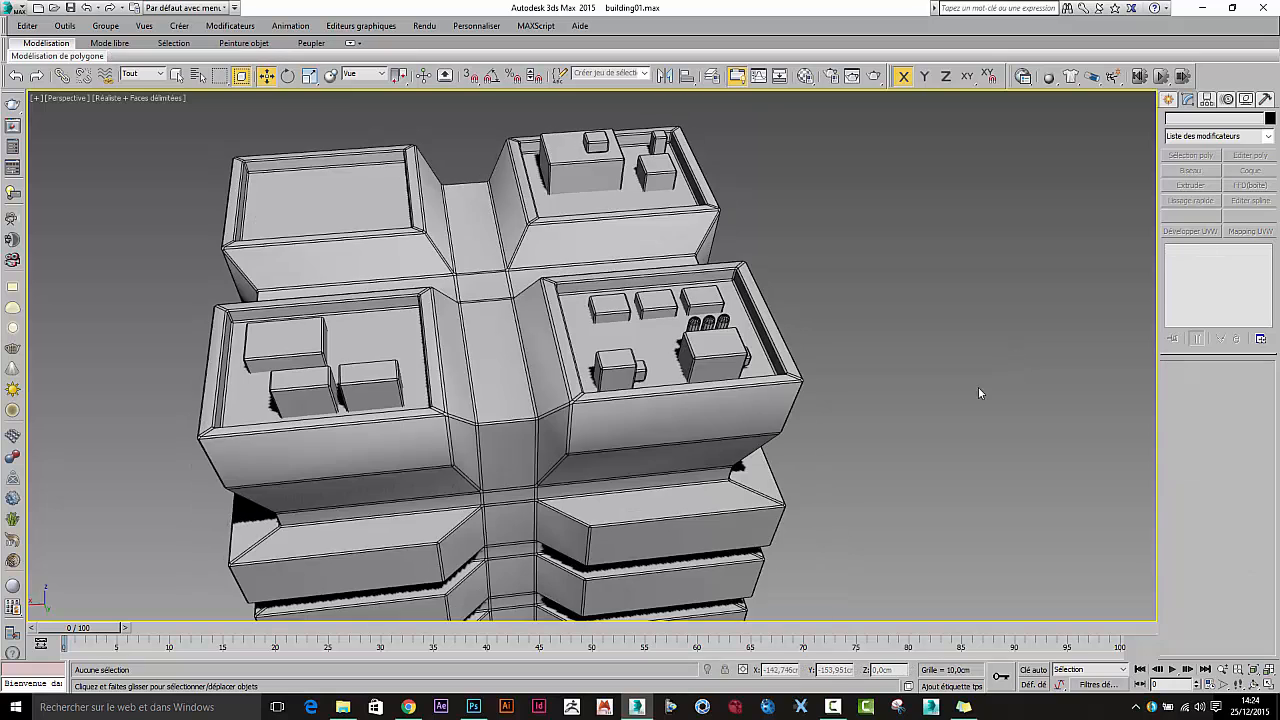
middle_click_drag(977, 394, 903, 380, "alt")
scroll(903, 385, "down", 5)
key("F4")
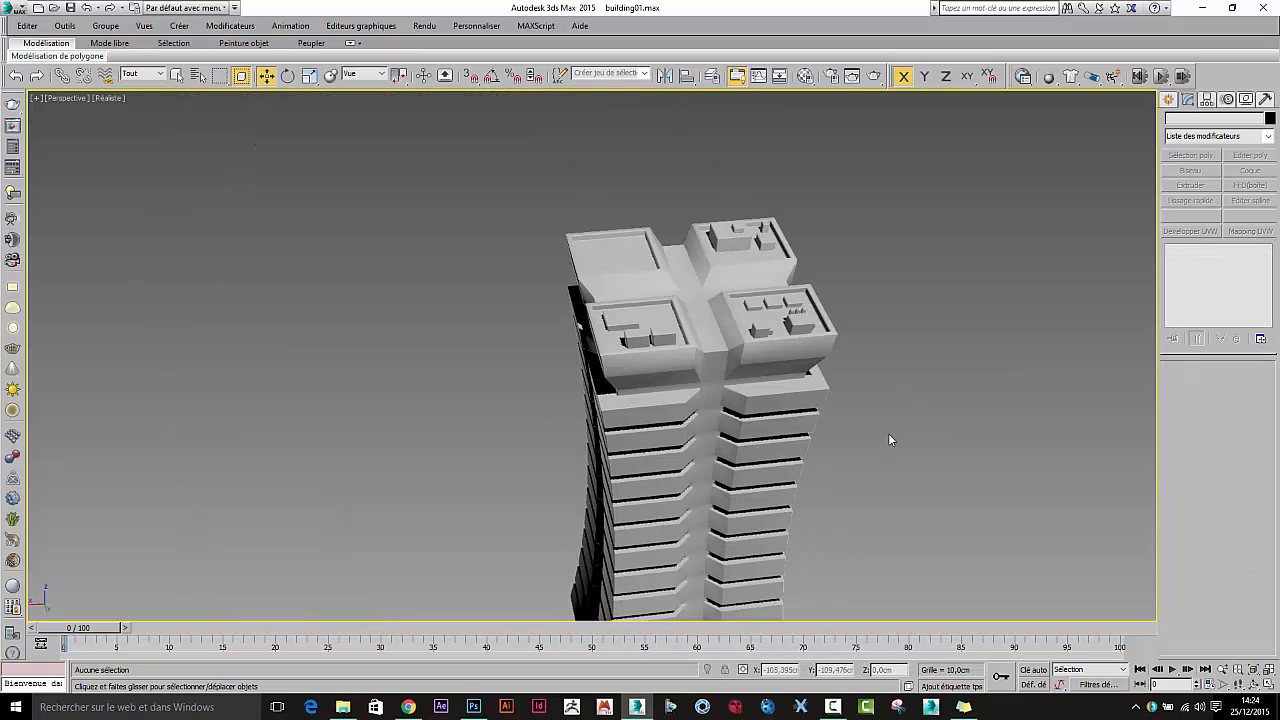
middle_click_drag(890, 438, 823, 429, "alt")
scroll(648, 351, "up", 5)
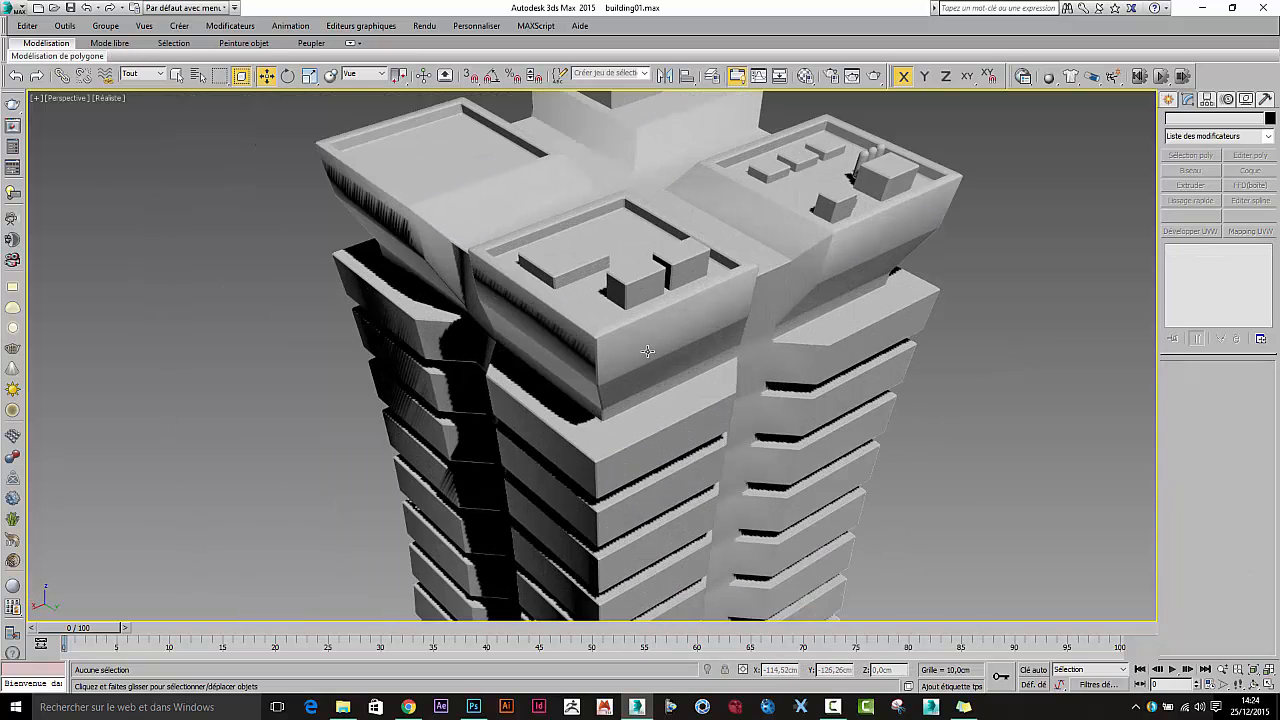
scroll(647, 351, "up", 2)
middle_click_drag(589, 334, 580, 302, "alt")
scroll(641, 325, "up", 4)
scroll(641, 325, "up", 2)
scroll(580, 302, "down", 2)
scroll(580, 302, "down", 4)
middle_click_drag(682, 361, 617, 381, "alt")
middle_click_drag(712, 395, 522, 354)
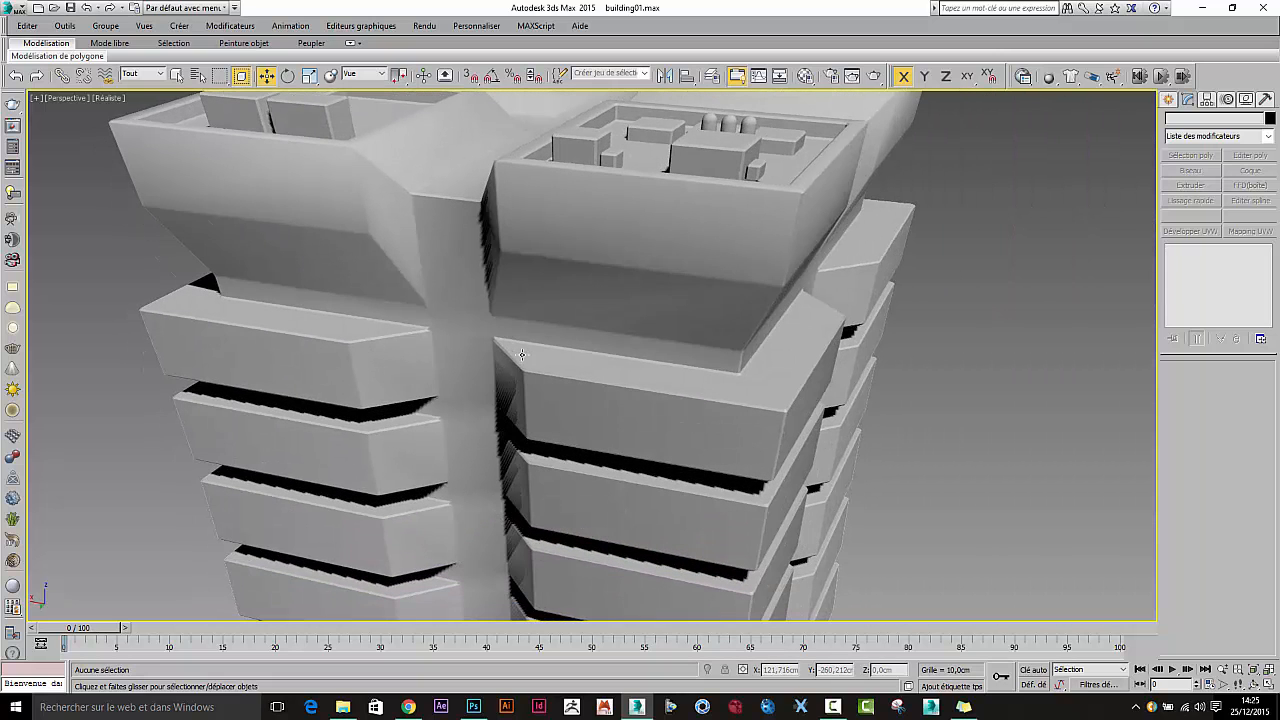
Step: Select all of the Building's polygons at the Editable Poly level and clear all their smoothing groups
left_click(799, 393)
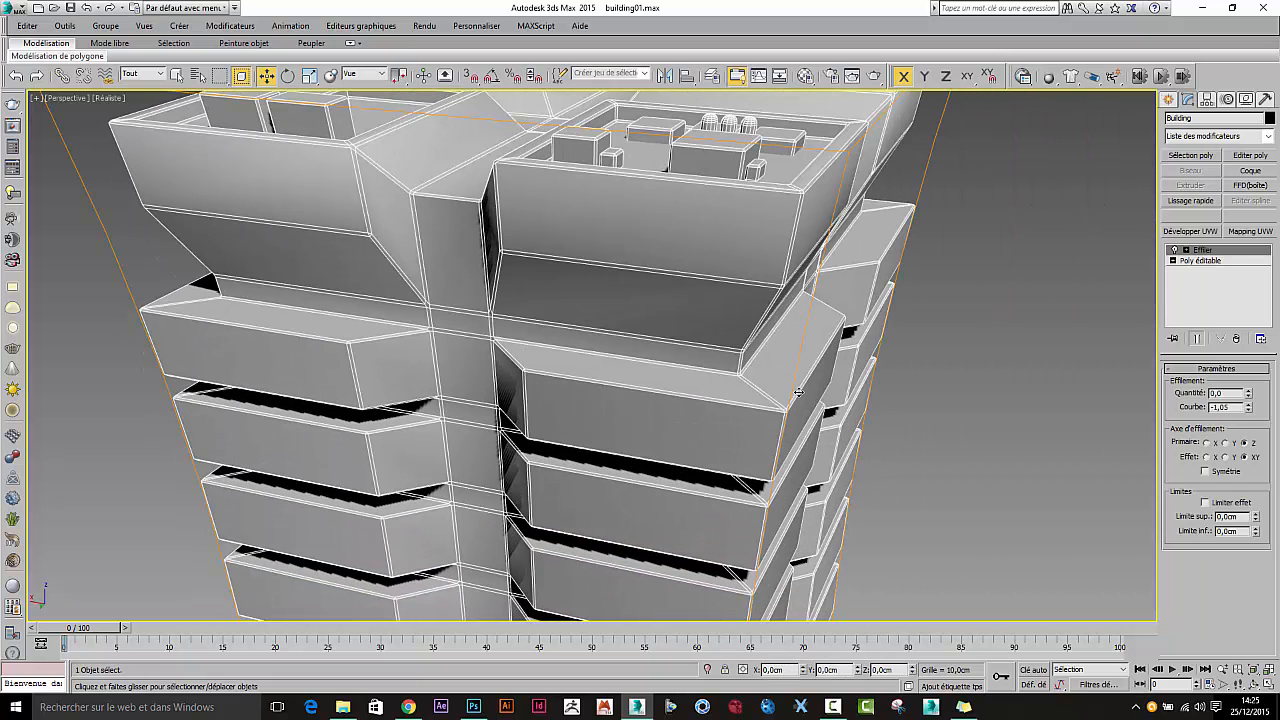
left_click(1201, 262)
left_click(1230, 383)
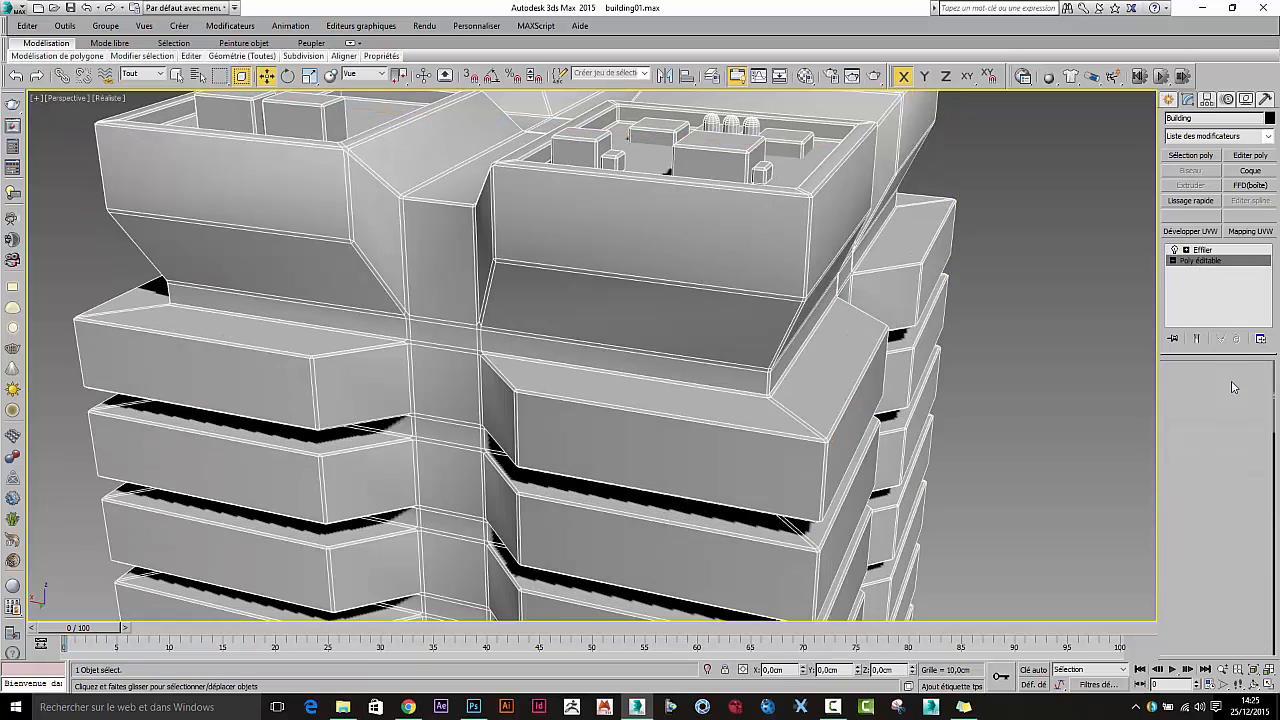
key("ctrl+a")
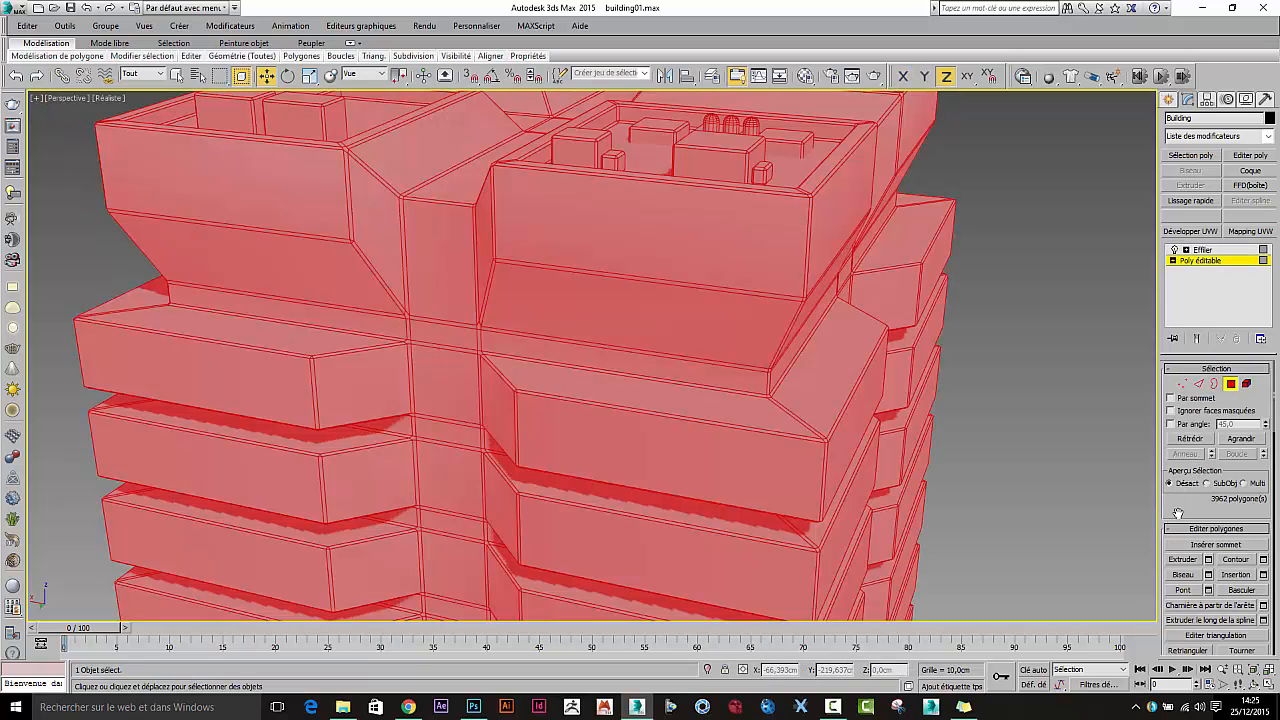
scroll(1200, 540, "down", 15)
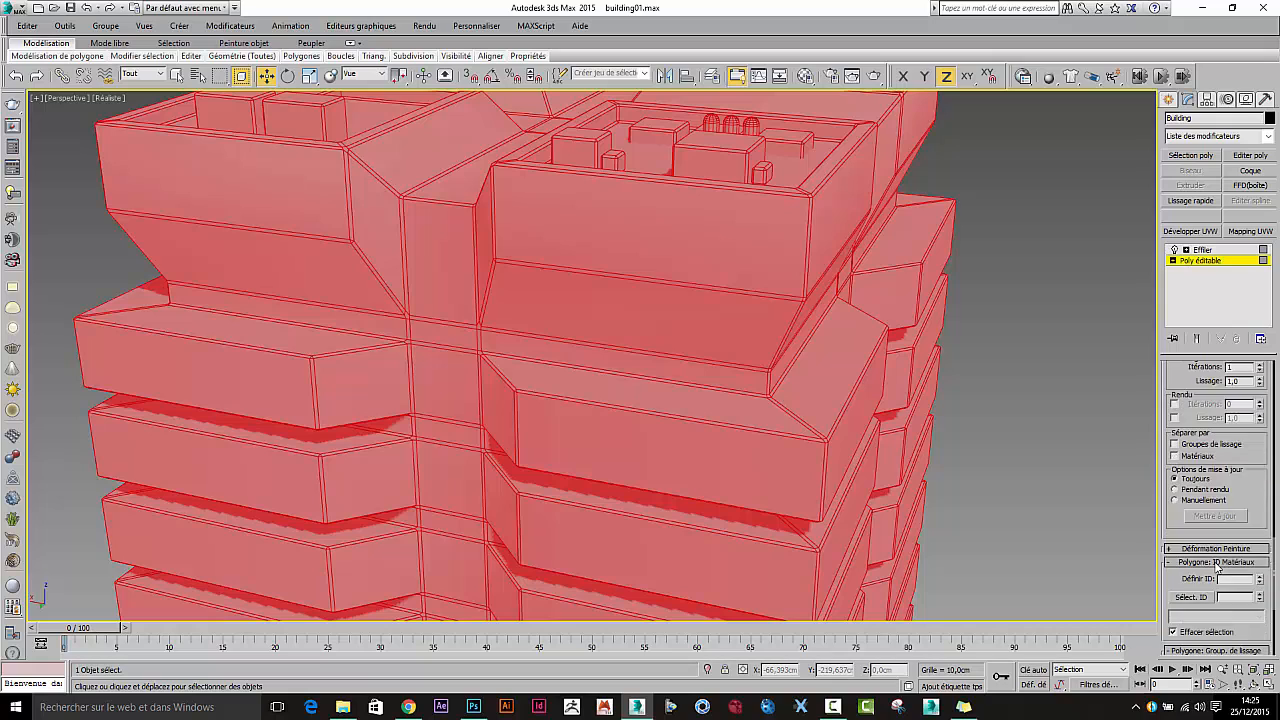
scroll(1217, 566, "down", 5)
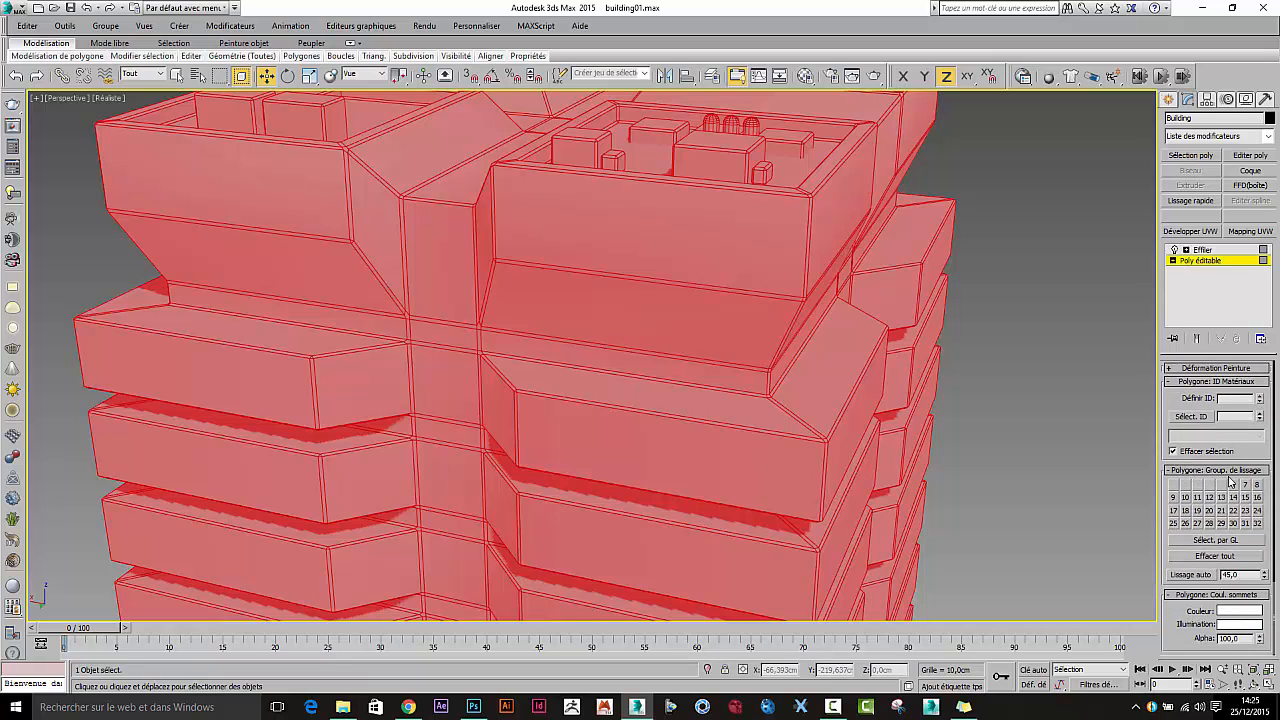
left_click(1213, 556)
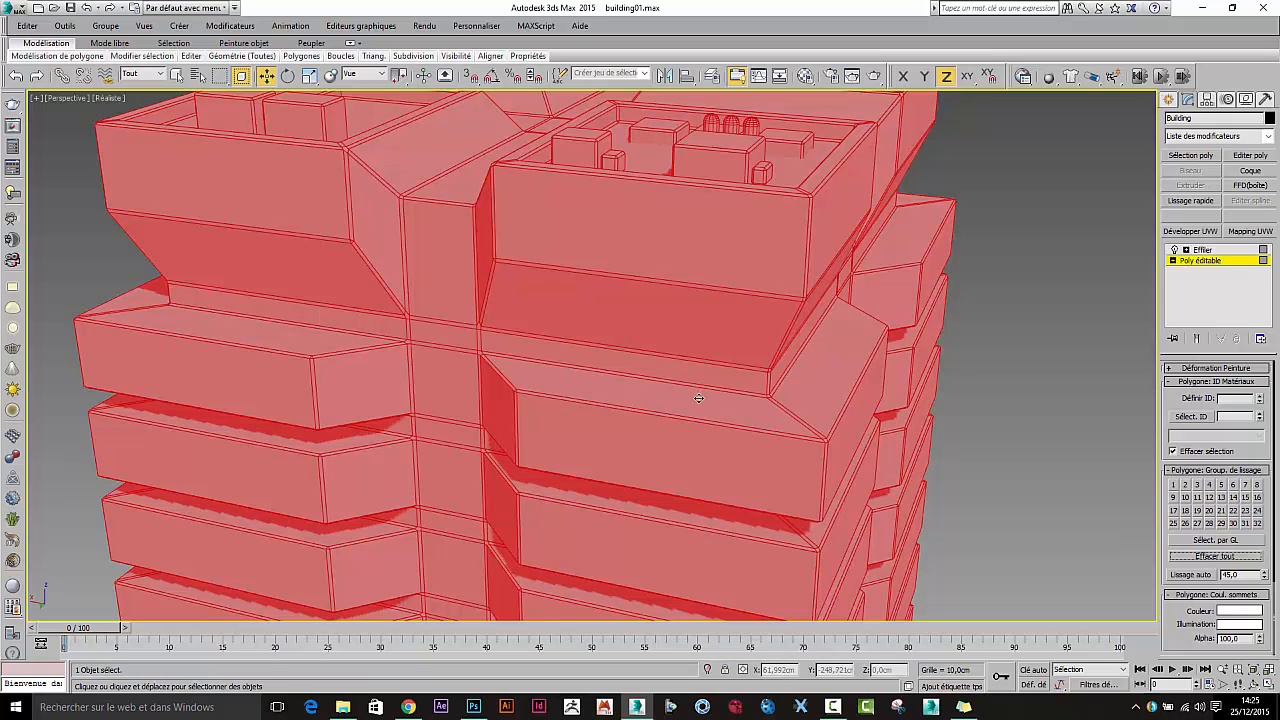
Step: Deselect the building and examine its flat shading from the rooftops down to the whole tower
left_click(1097, 289)
middle_click_drag(1097, 289, 1074, 300, "alt")
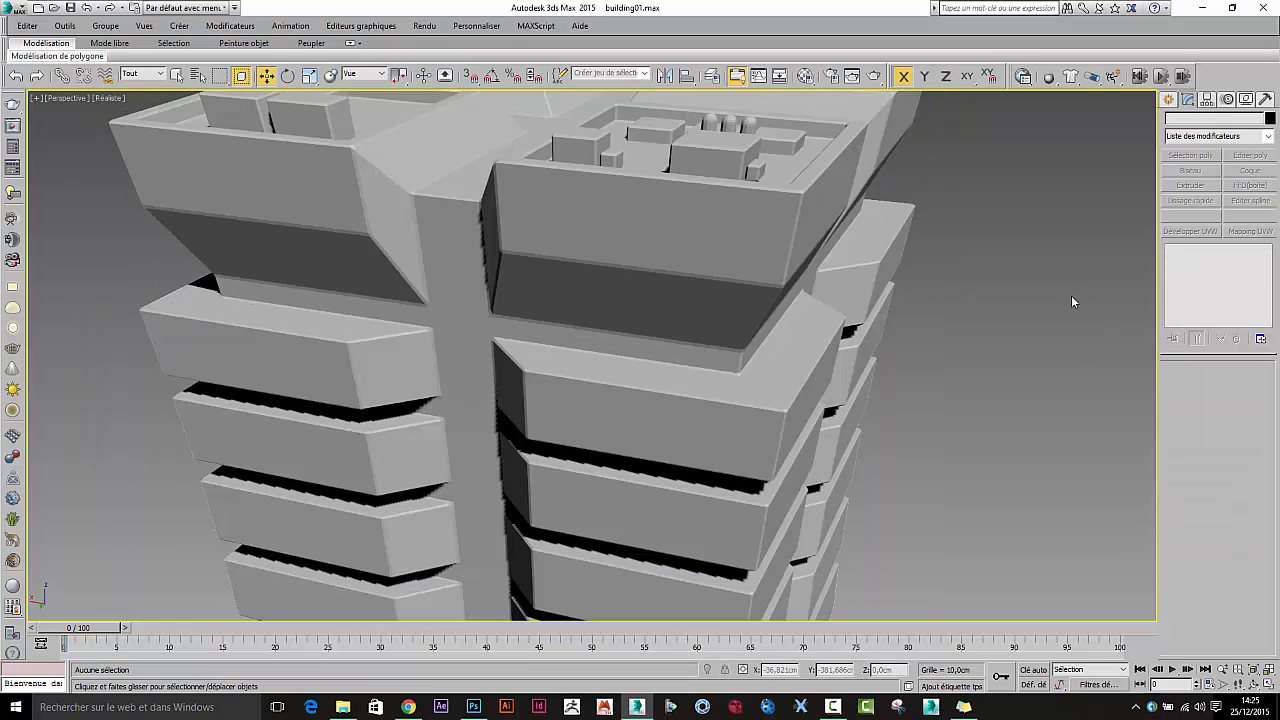
middle_click_drag(1009, 349, 706, 297, "alt")
scroll(997, 351, "down", 5)
scroll(706, 297, "up", 3)
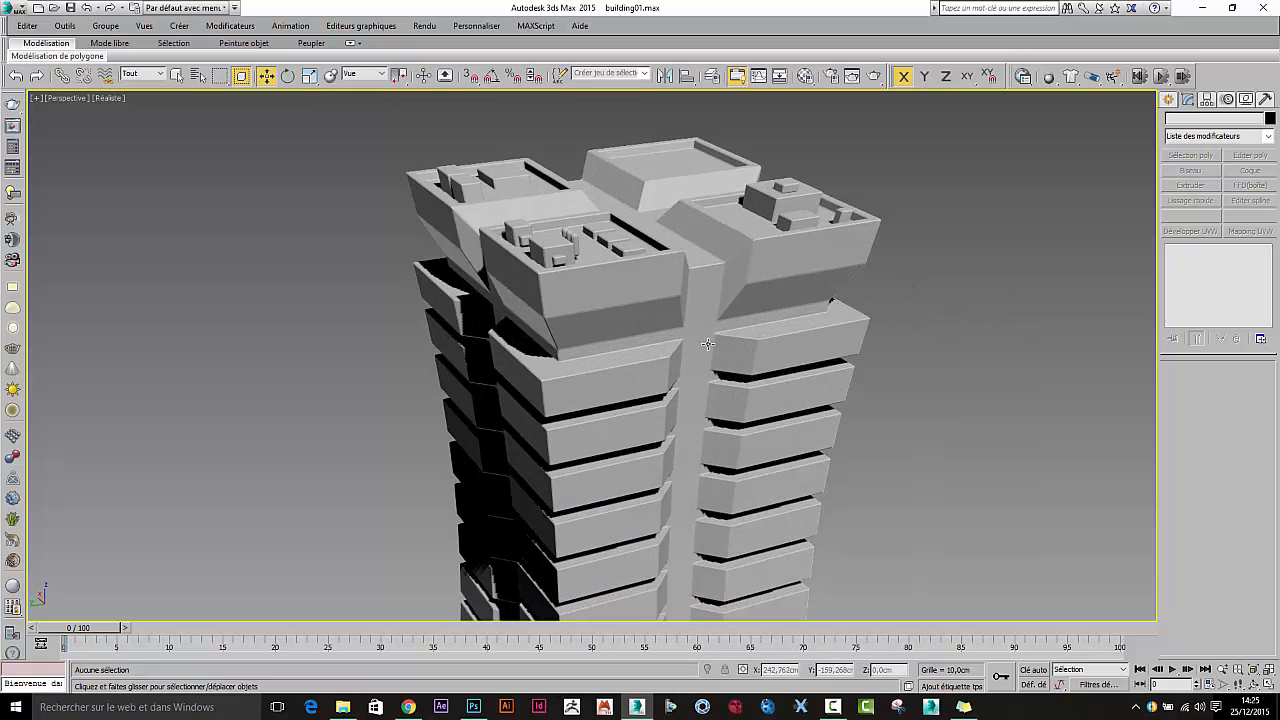
middle_click_drag(709, 316, 615, 343, "alt")
scroll(601, 264, "up", 2)
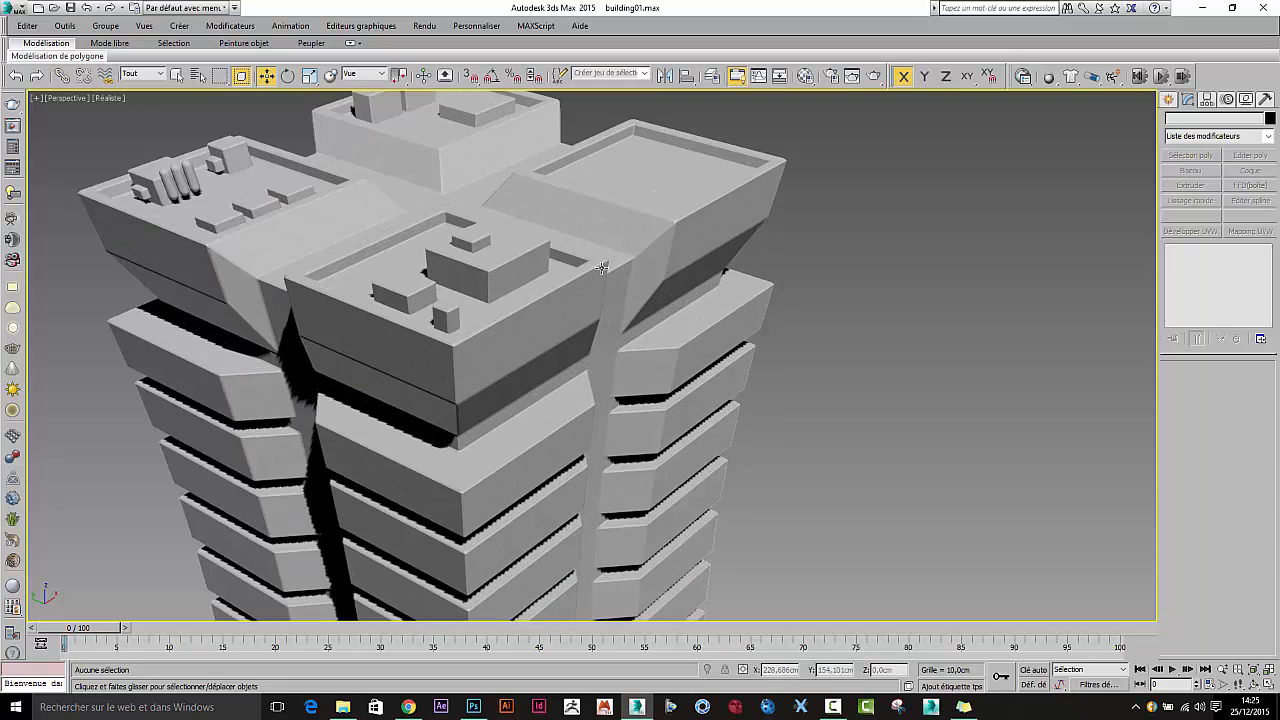
middle_click_drag(679, 264, 568, 245, "alt")
scroll(763, 376, "down", 8)
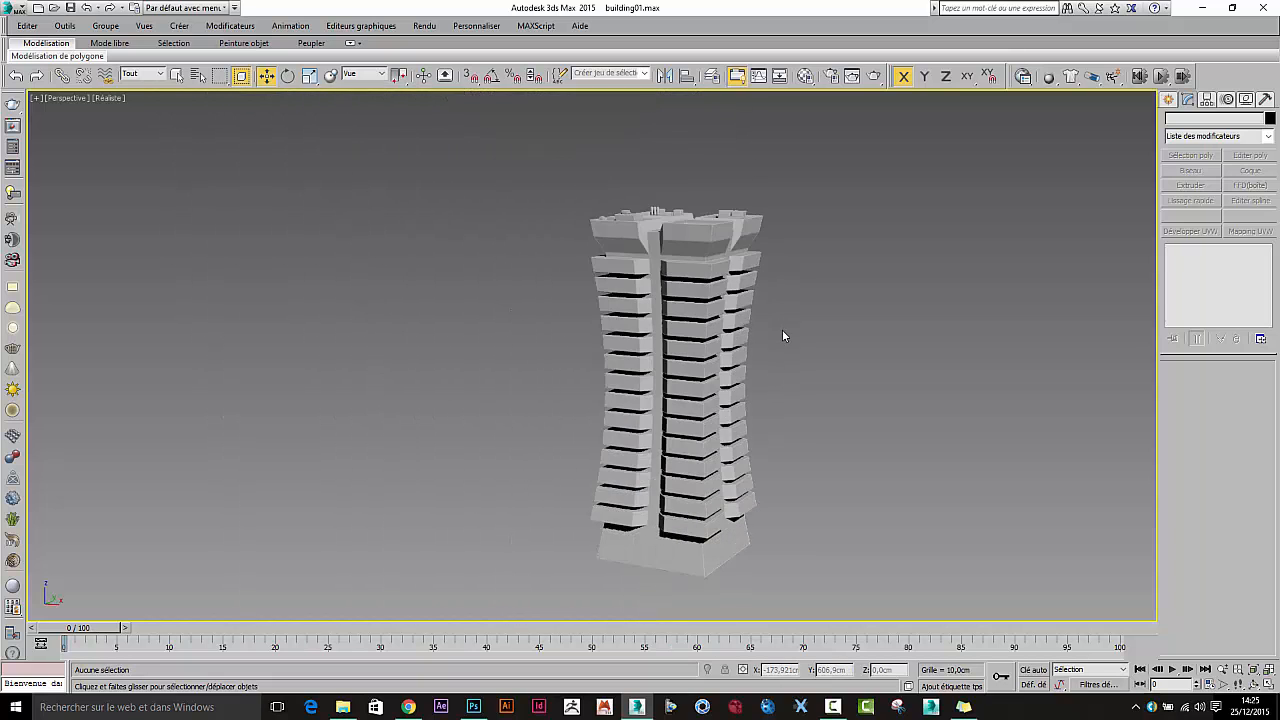
Step: Create a standard box about 10.9 cm long and 13.4 cm wide on the ground against the tower's base
scroll(650, 452, "up", 5)
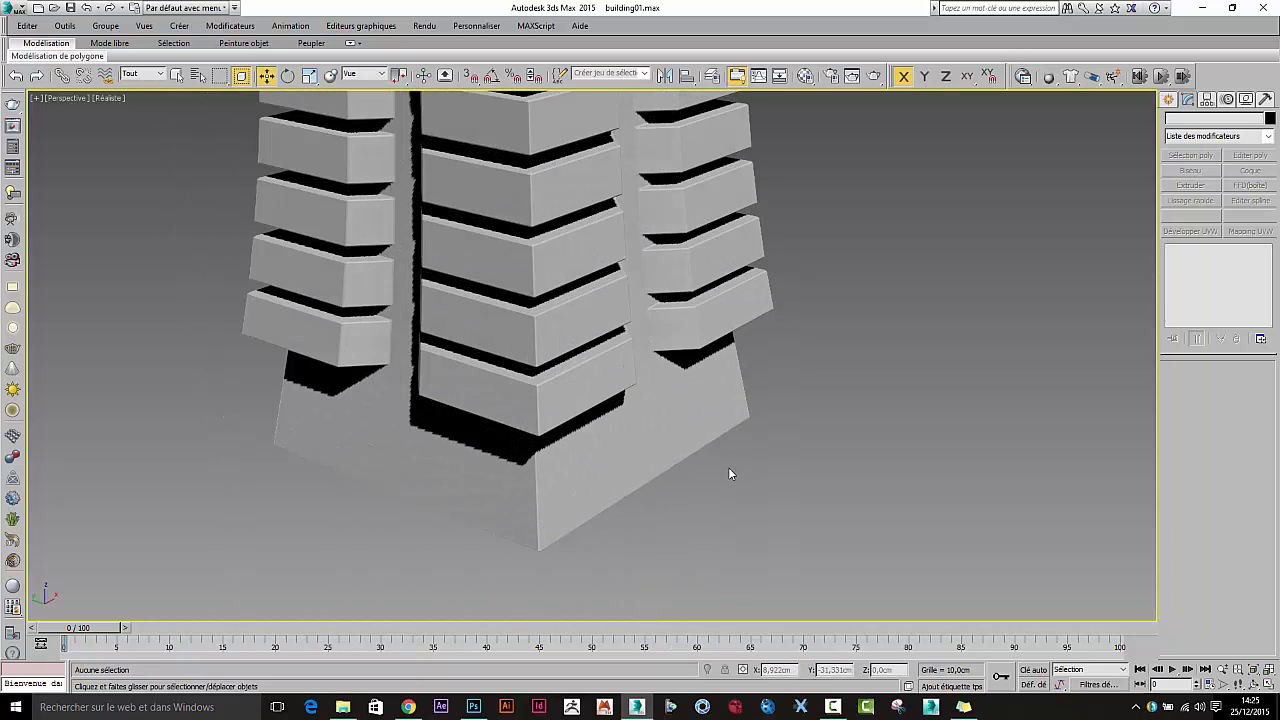
left_click(1168, 101)
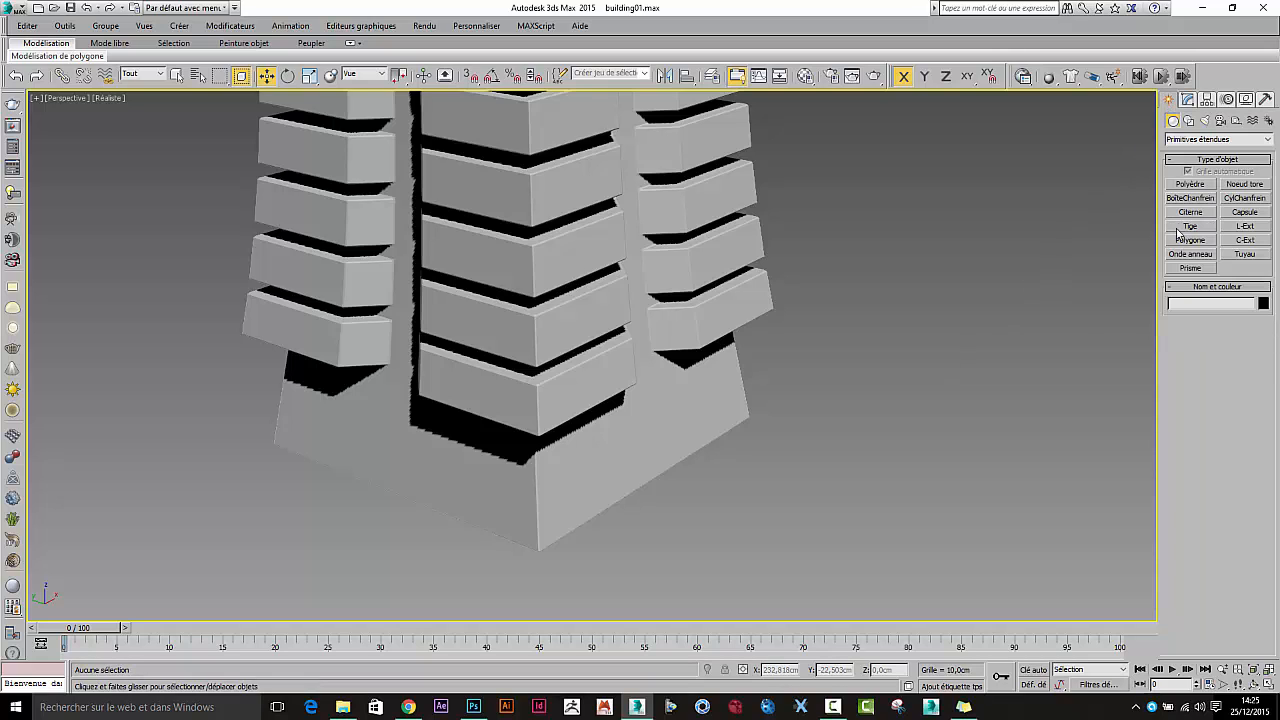
left_click(1183, 144)
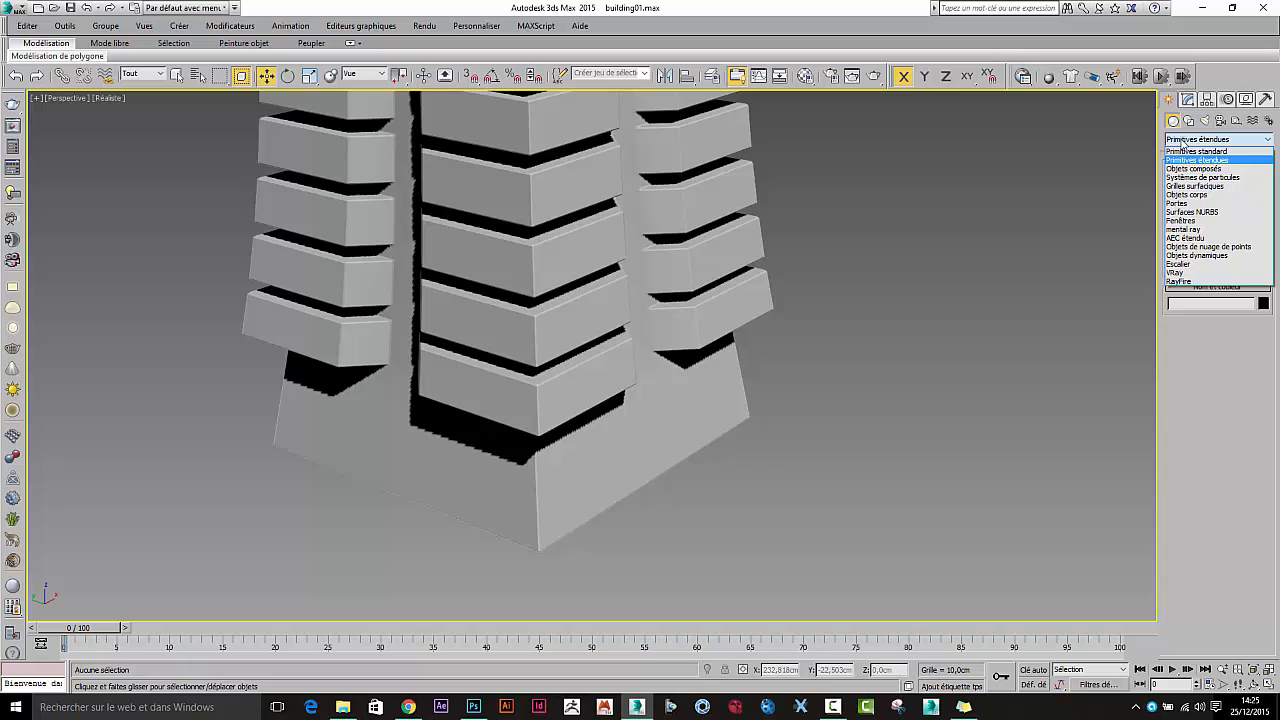
left_click(1186, 156)
left_click(1190, 186)
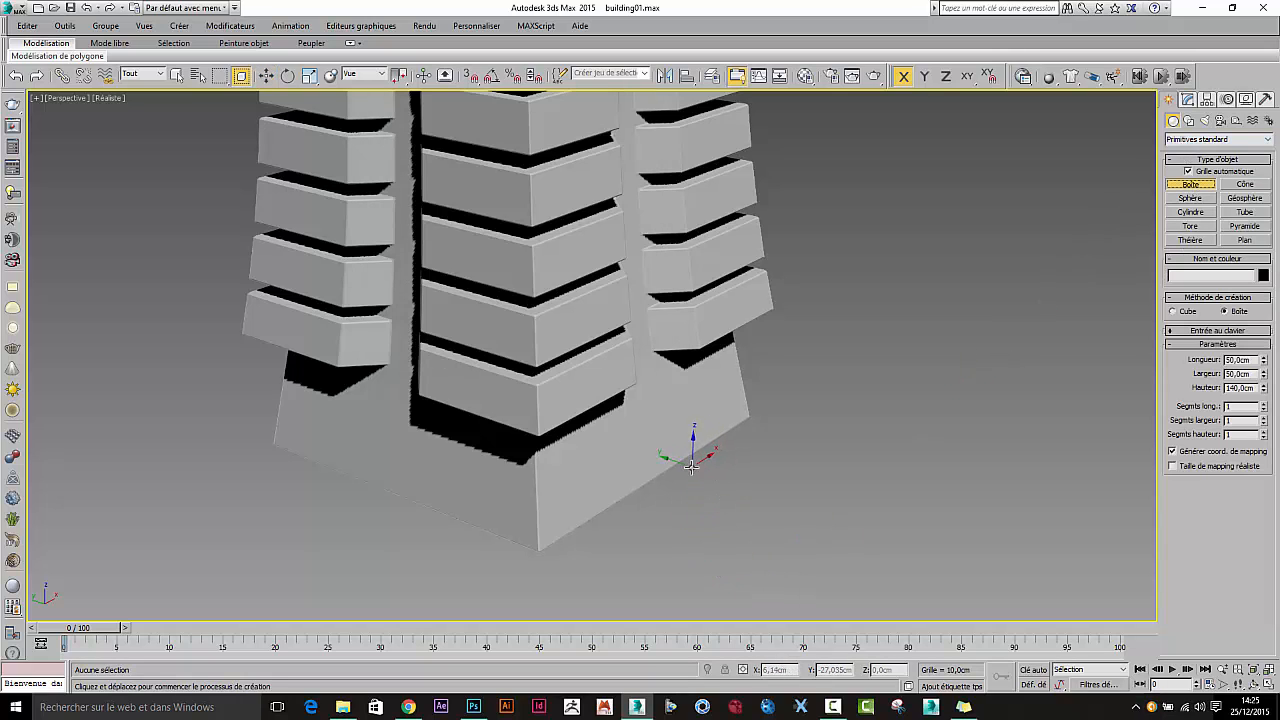
left_click_drag(689, 463, 706, 528)
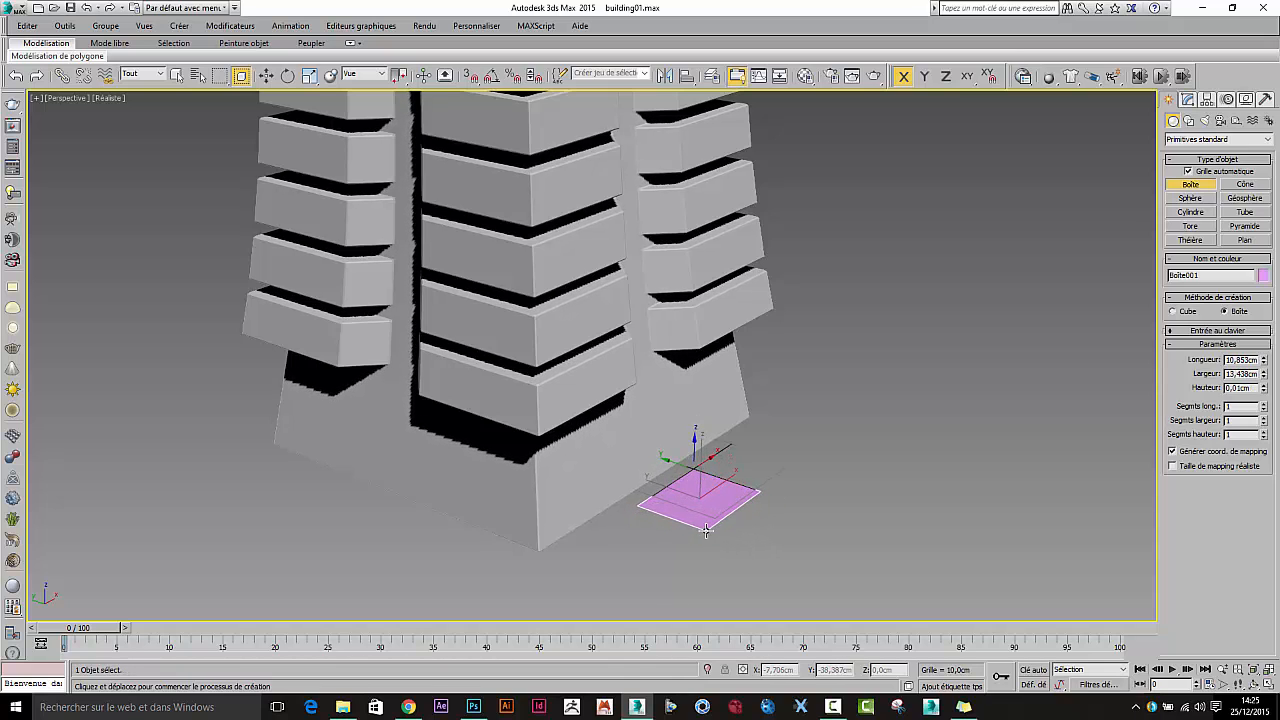
left_click(705, 455)
right_click(705, 455)
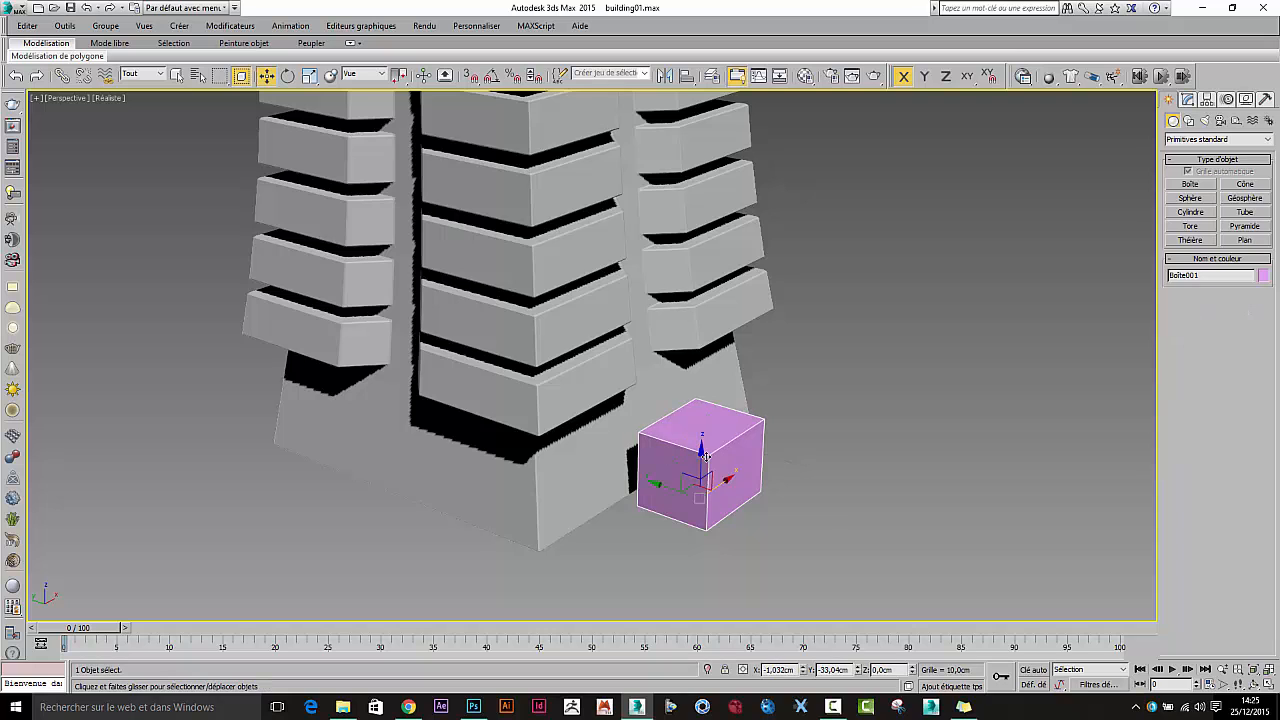
Step: Center the new box at X 0 cm and move it along Y to about -26.3 cm, into the base wall
right_click(705, 455)
left_click(734, 470)
right_click(803, 672)
middle_click_drag(745, 551, 788, 560, "alt")
left_click_drag(672, 491, 619, 491)
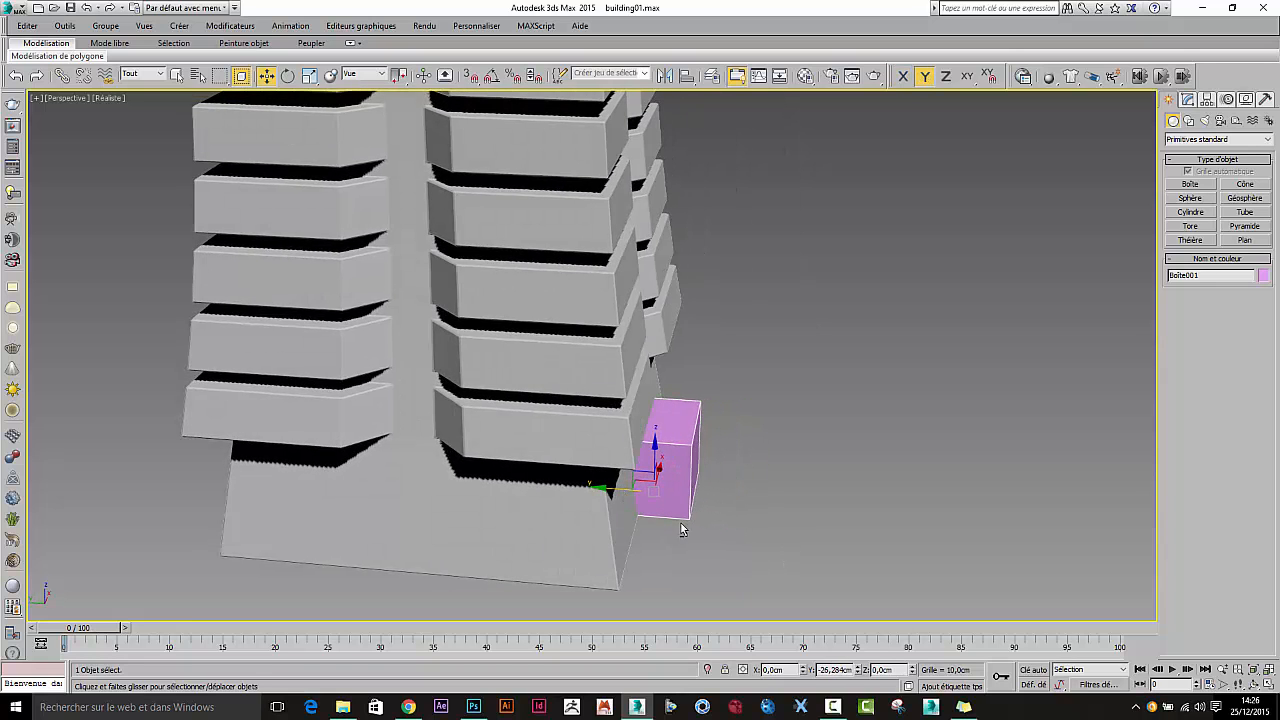
middle_click_drag(681, 523, 714, 512, "alt")
Step: Convert the box to an Editable Poly, switch to polygon level, and hide all other objects
scroll(640, 512, "up", 6)
right_click(727, 382)
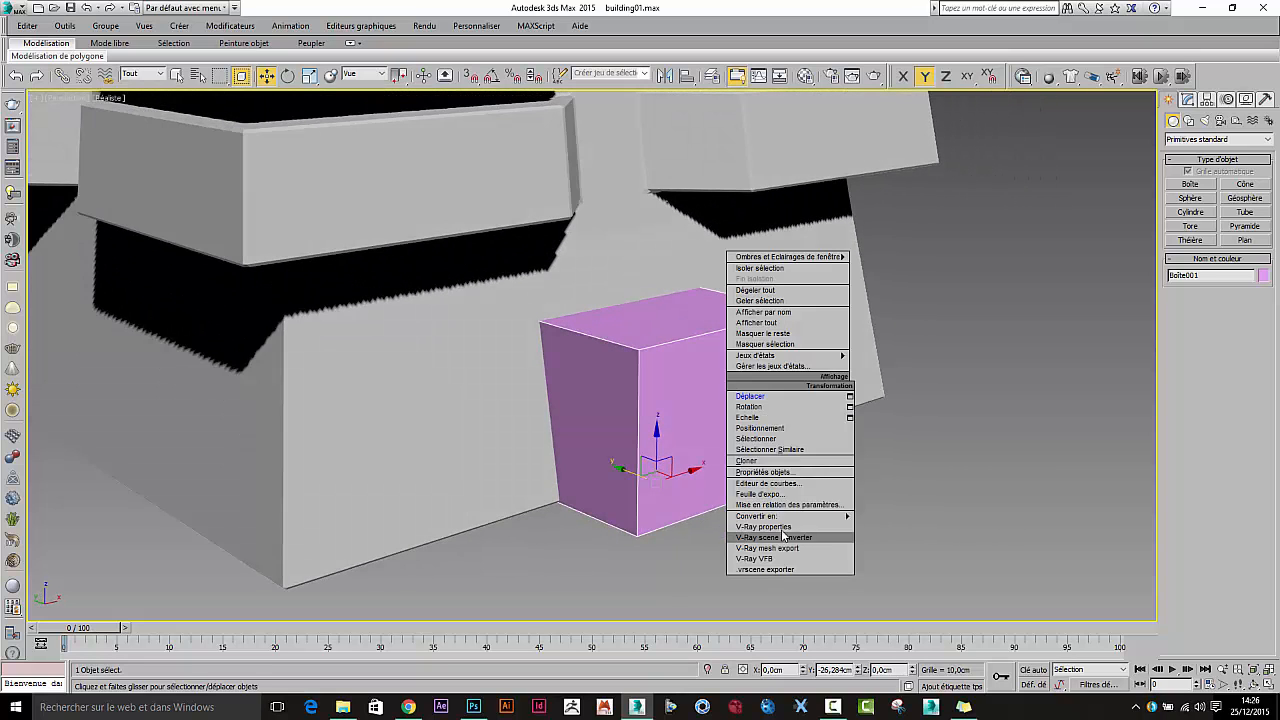
mouse_move(790, 516)
left_click(933, 527)
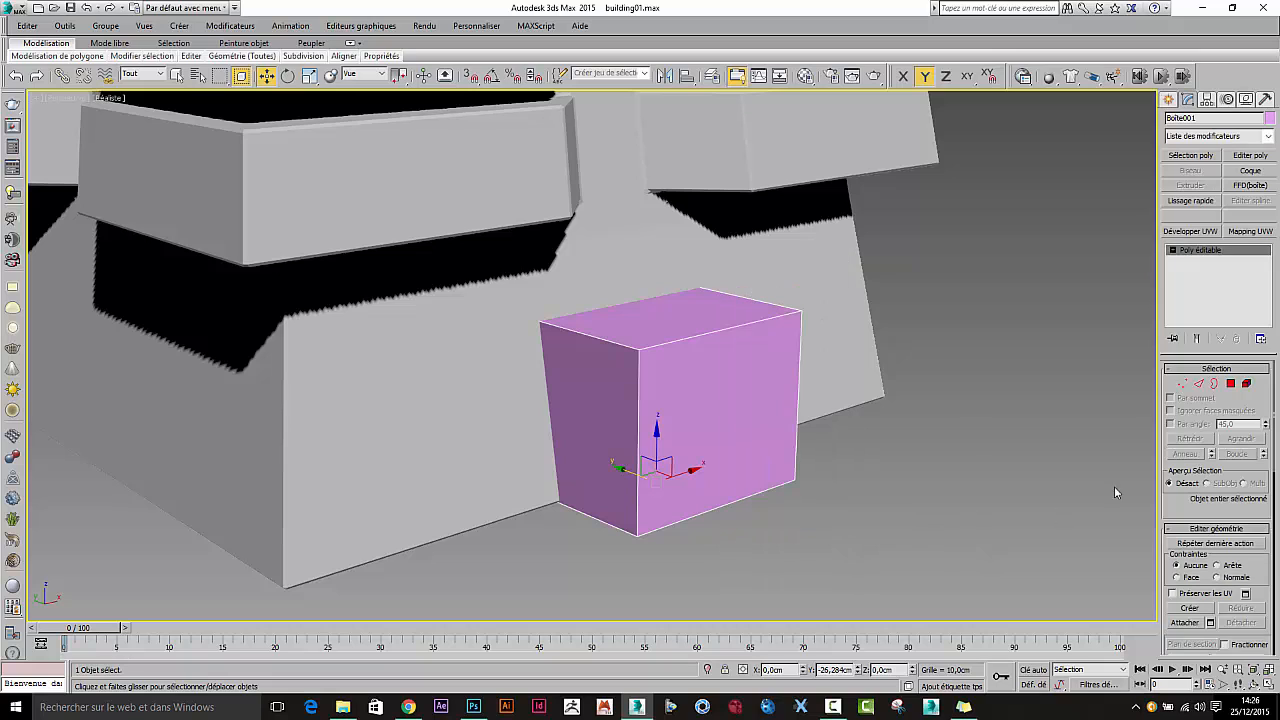
left_click(1230, 383)
right_click(705, 395)
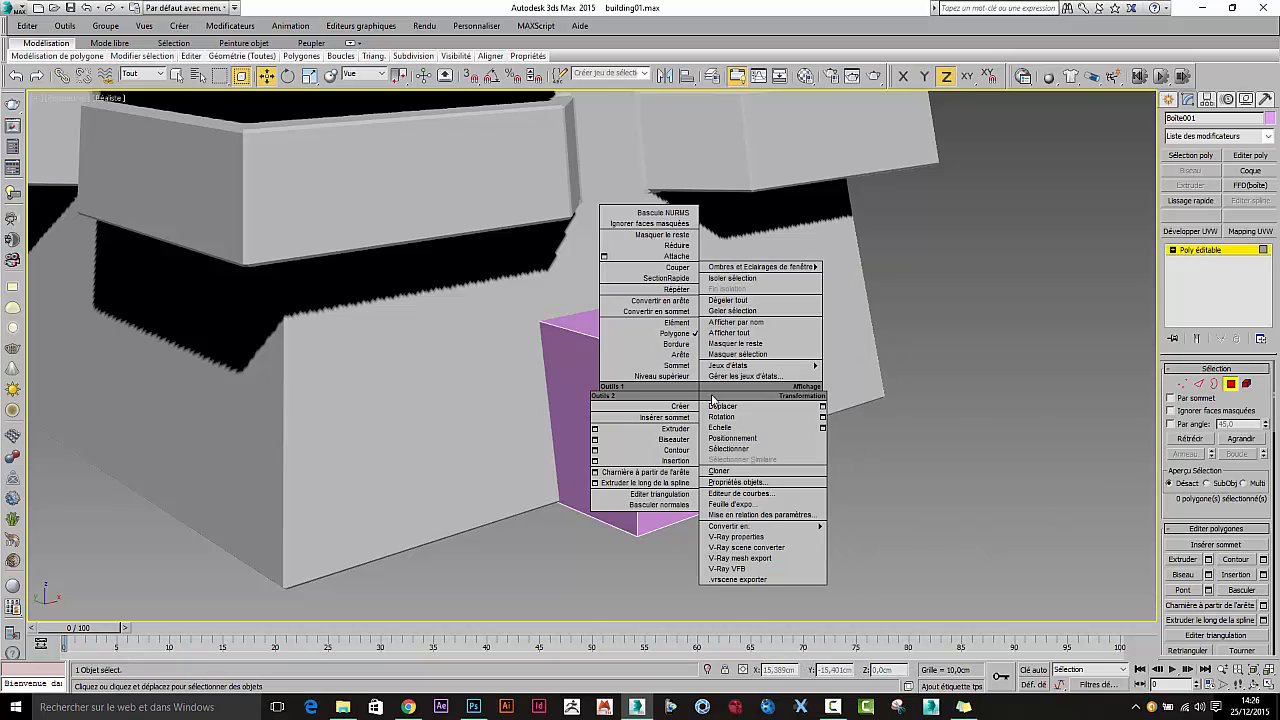
left_click(740, 345)
Step: Bevel the box's front and back polygons together with a height of 0 cm and an outline of -0.902 cm
left_click(675, 487)
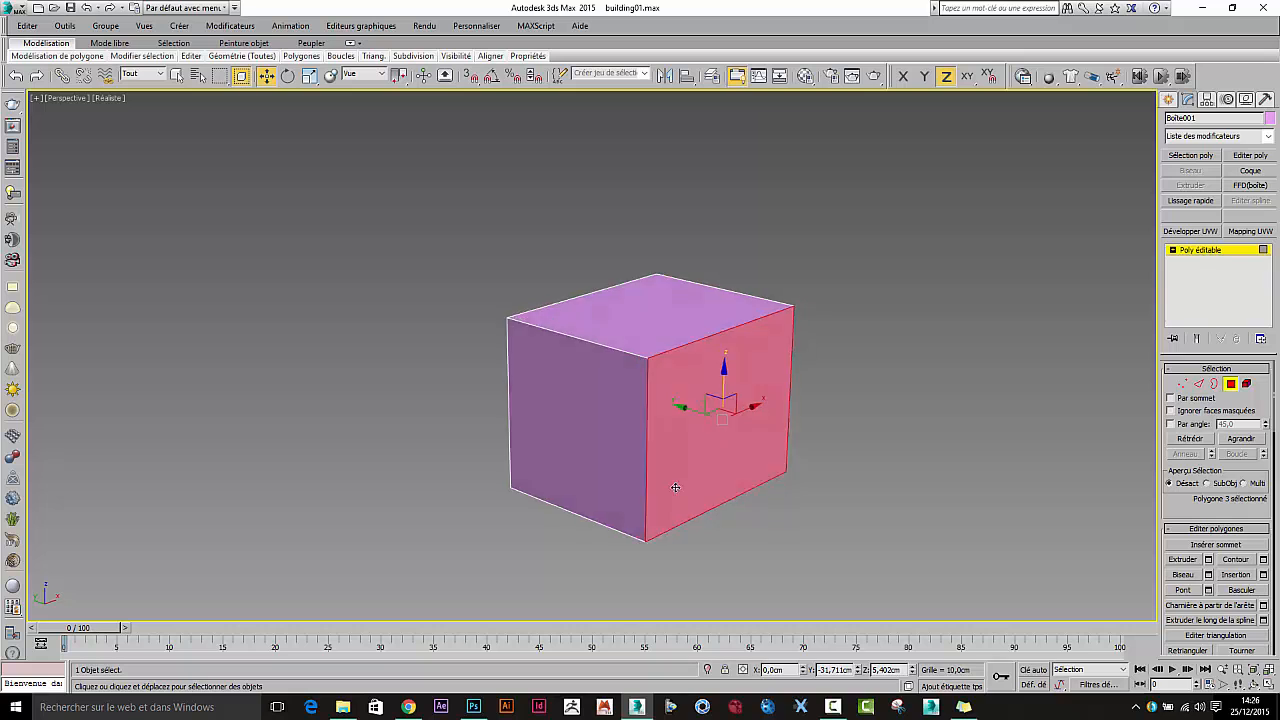
middle_click_drag(675, 487, 806, 495, "alt")
left_click(648, 520, "ctrl")
middle_click_drag(668, 529, 523, 529, "alt")
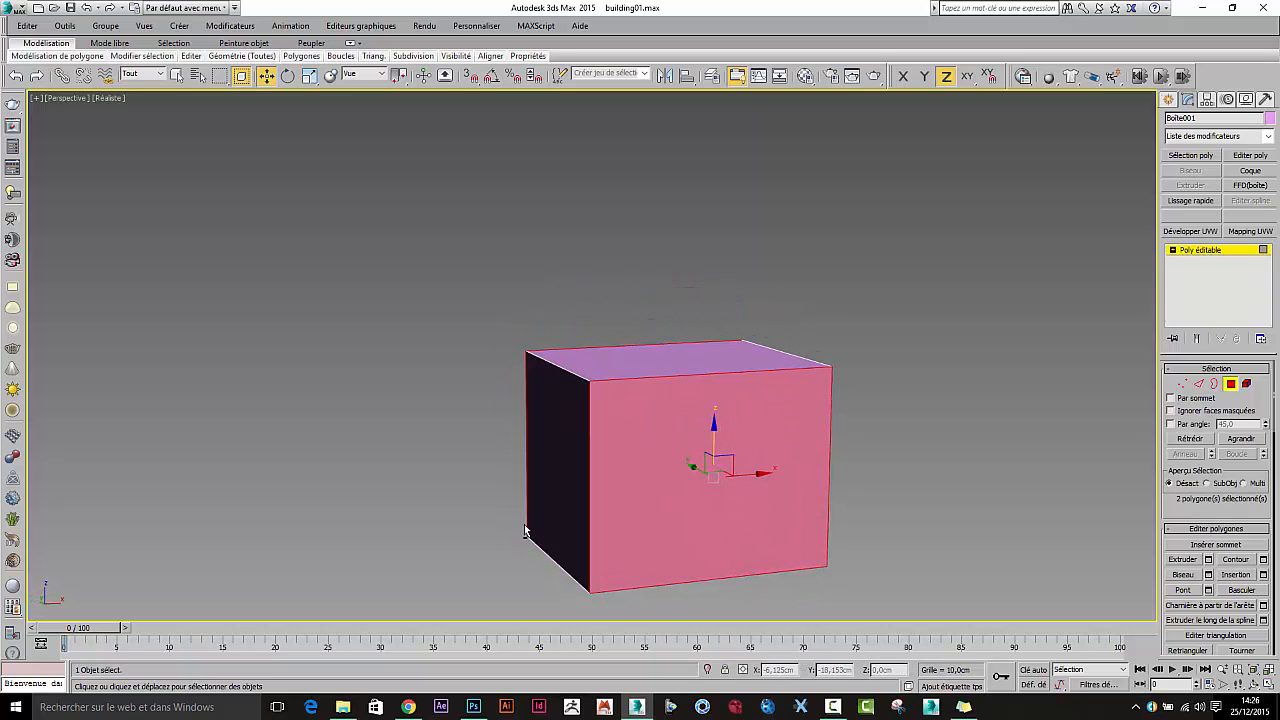
left_click(1208, 575)
right_click(793, 295)
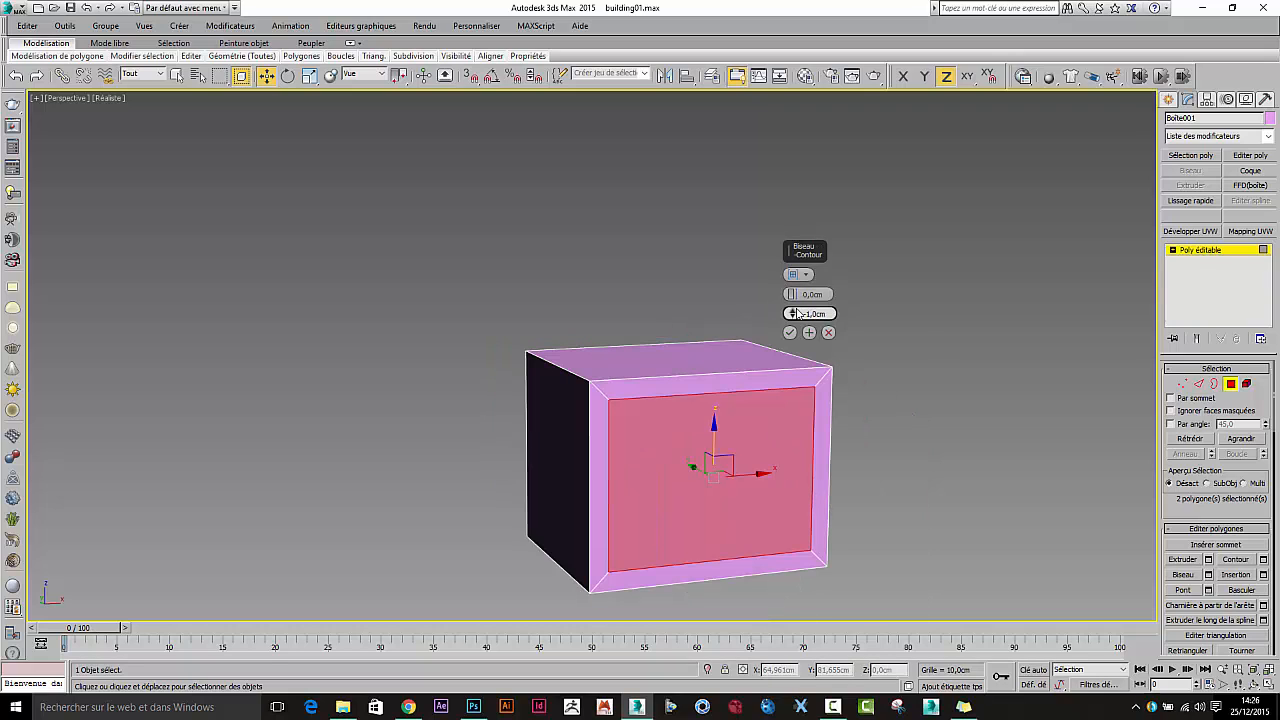
left_click_drag(793, 314, 789, 313)
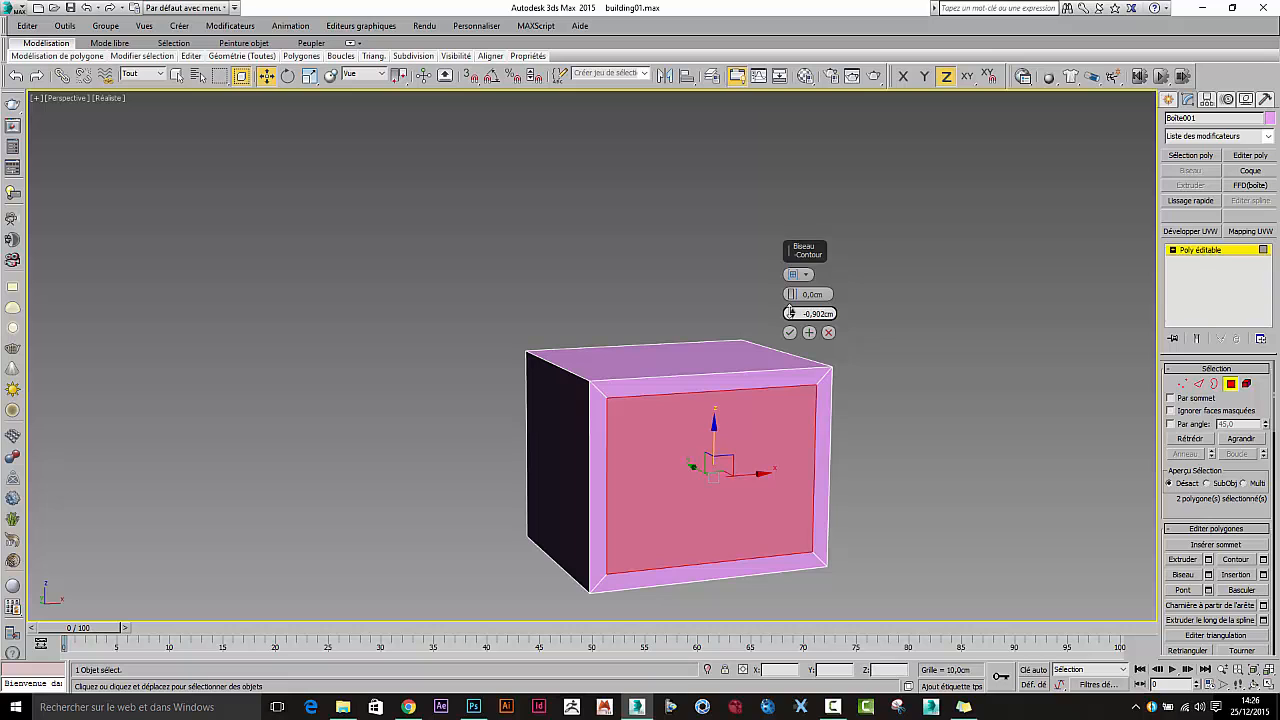
left_click(790, 332)
Step: Bridge the front and back inset polygons to open a passage through the box, and delete the polygons along its floor
middle_click_drag(770, 430, 929, 449, "alt")
left_click(1183, 590)
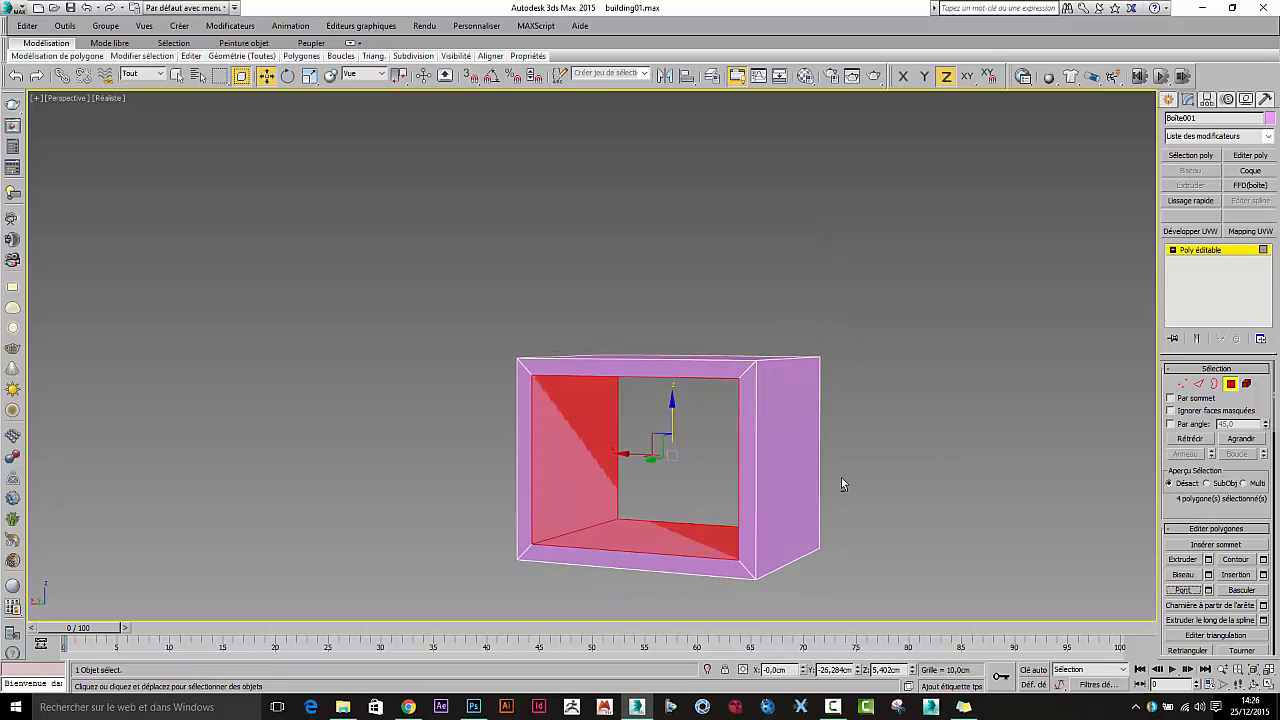
middle_click_drag(842, 484, 605, 478, "alt")
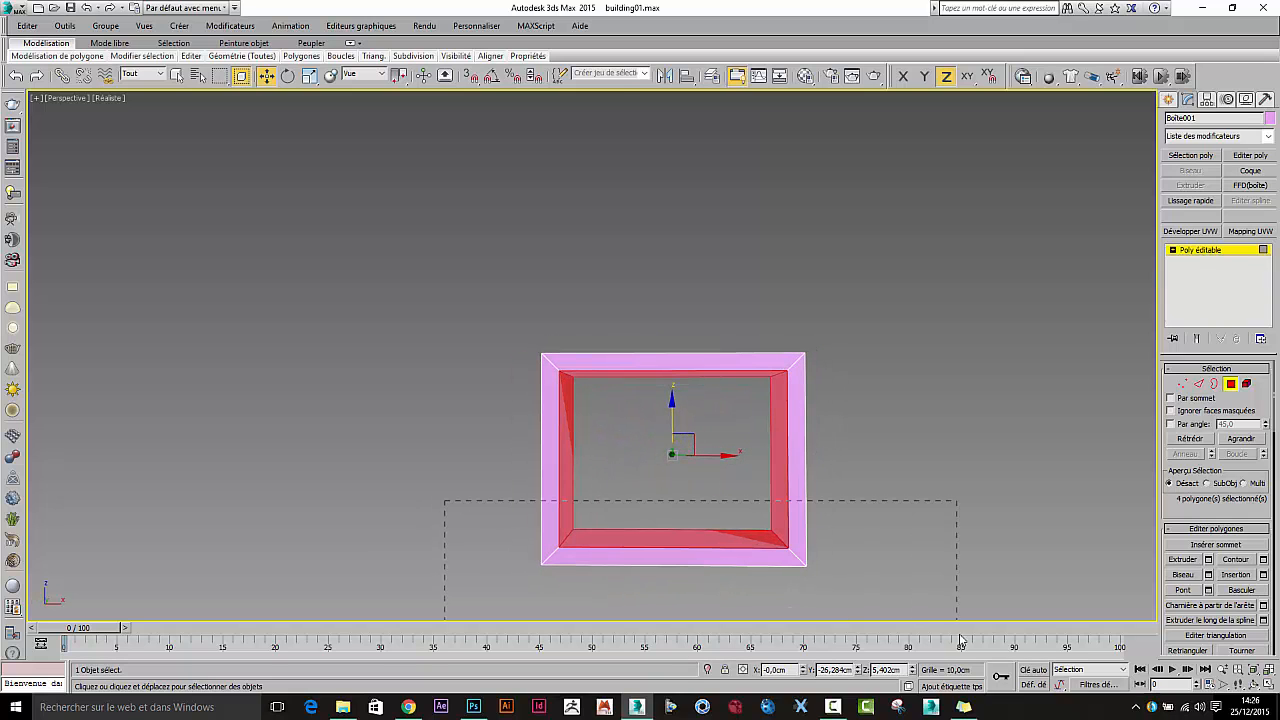
left_click_drag(960, 640, 943, 614)
middle_click_drag(796, 616, 768, 563, "alt")
key("Delete")
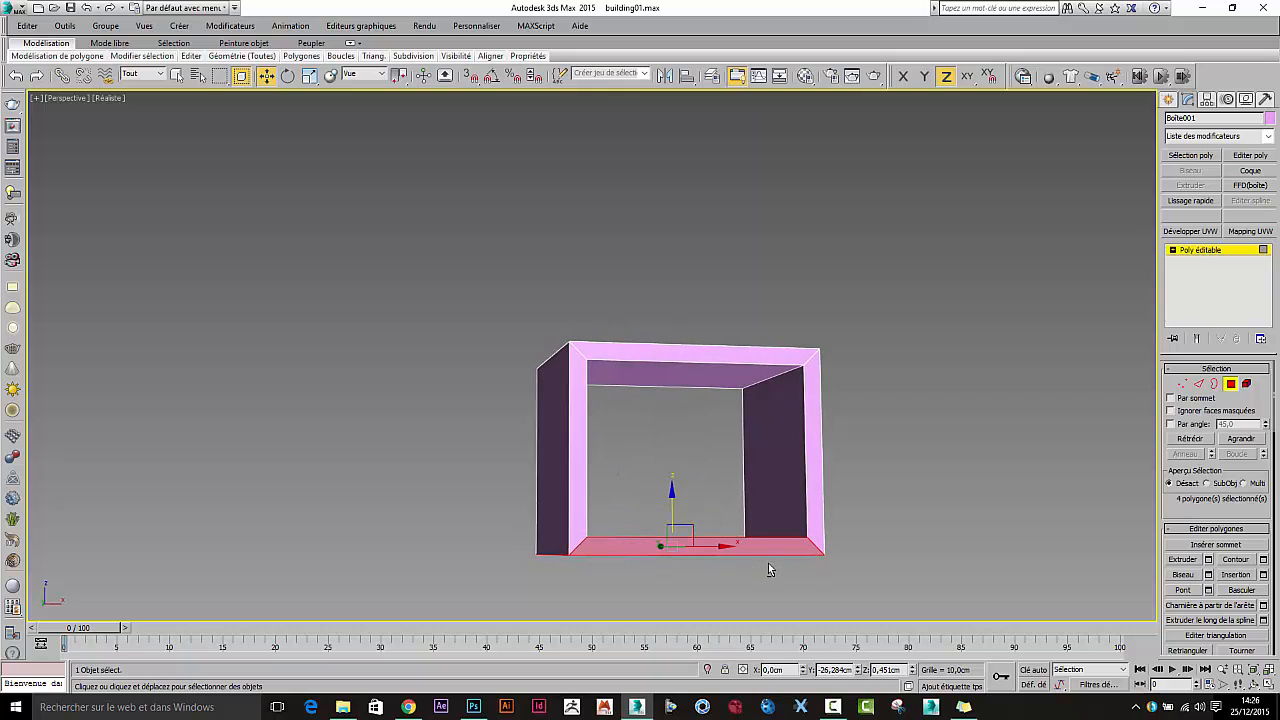
Step: Select the vertices at the bottom of both entrance legs and make them planar in Z
left_click(1181, 385)
left_click_drag(714, 588, 966, 604)
scroll(1196, 512, "down", 10)
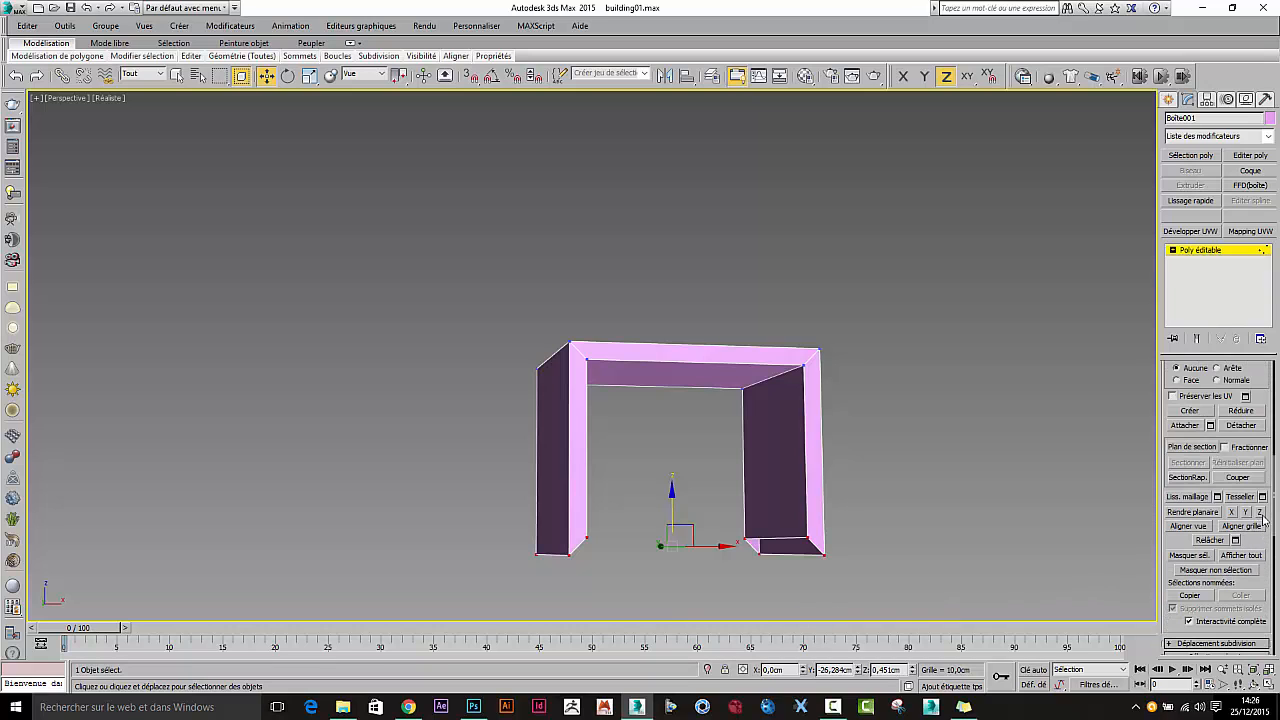
left_click(1261, 513)
middle_click_drag(904, 547, 877, 529, "alt")
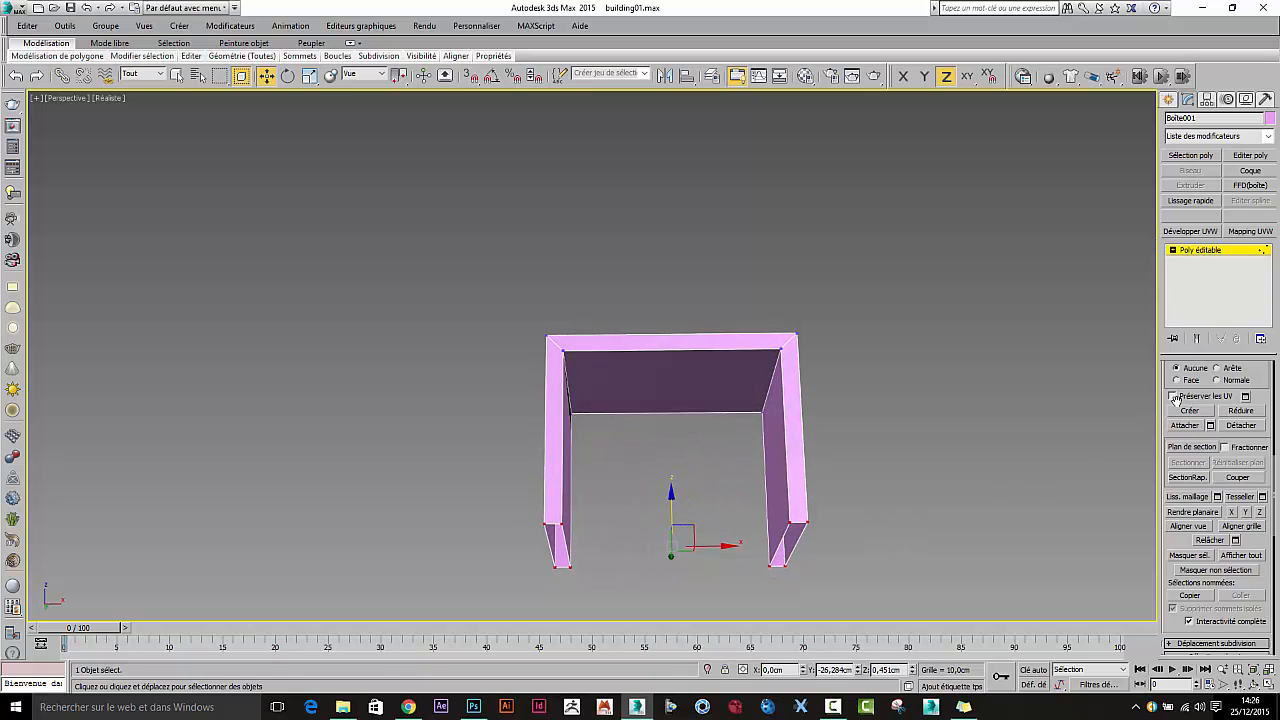
Step: Cap the open borders underneath both legs of the entrance
scroll(1176, 398, "up", 10)
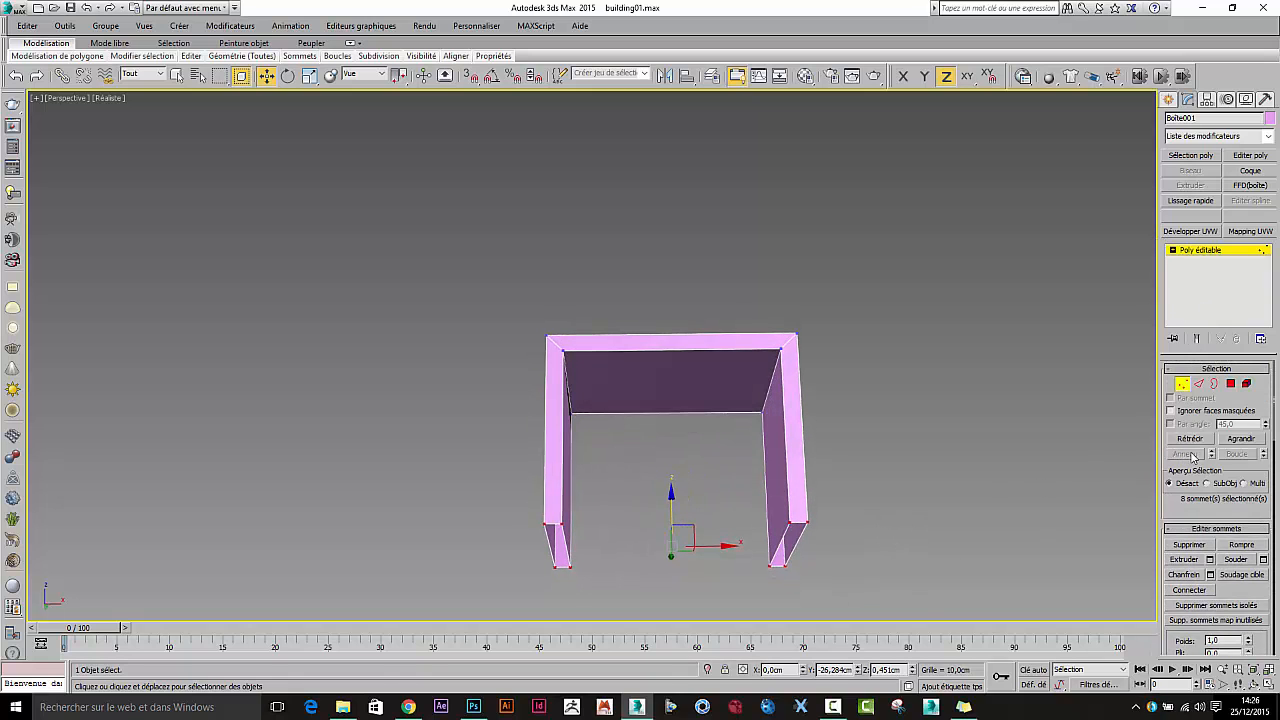
left_click(1214, 383)
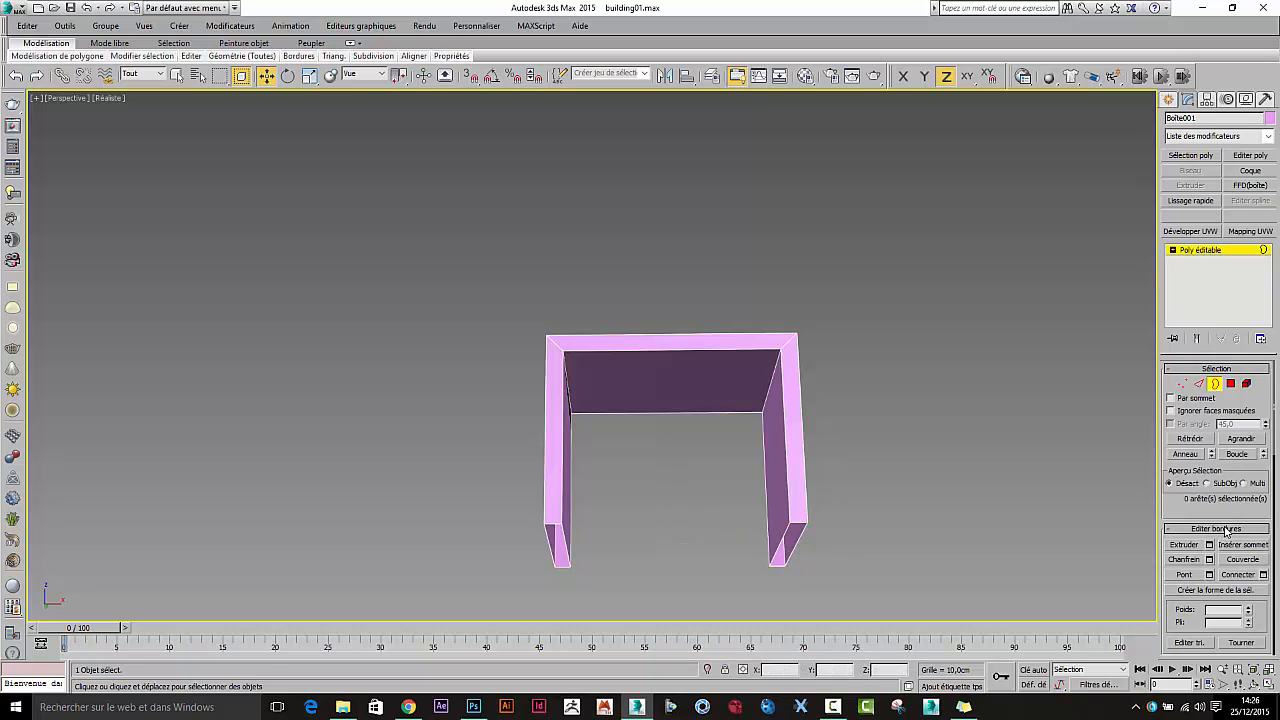
key("ctrl+a")
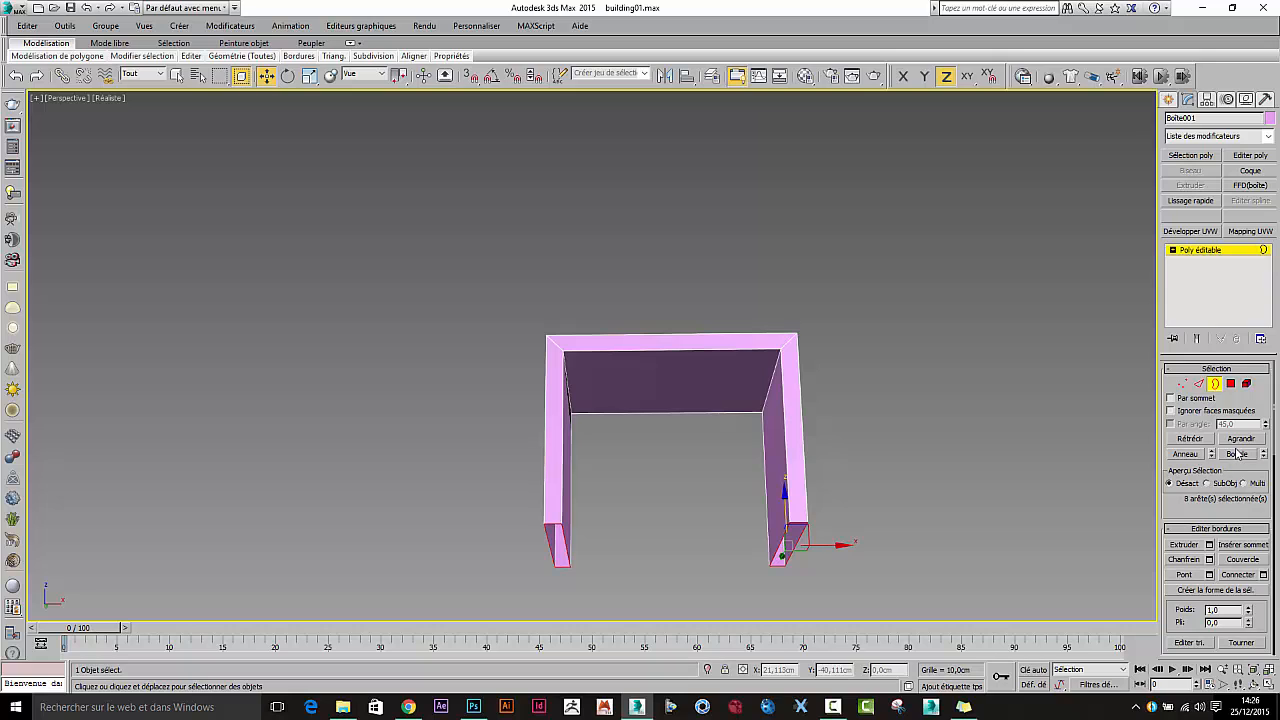
left_click(1238, 559)
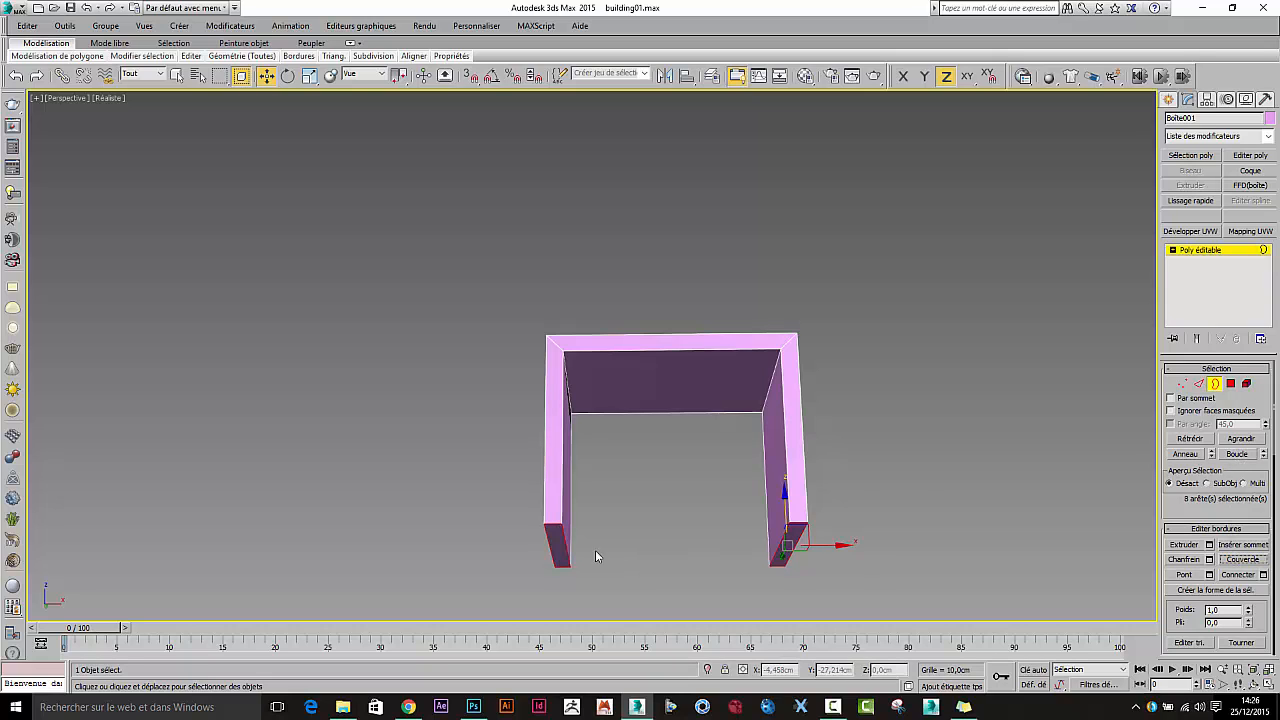
Step: Lower the ceiling polygon inside the entrance opening to about Z 8.7 cm
left_click(1198, 384)
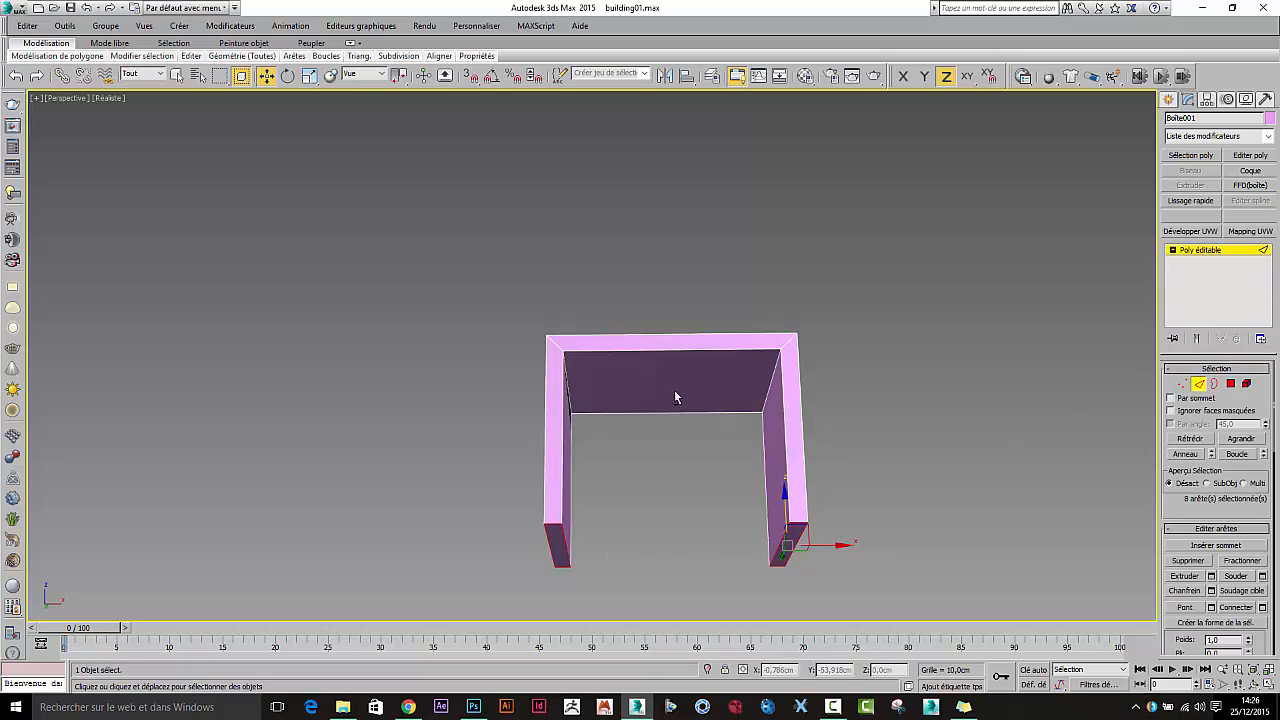
middle_click_drag(674, 389, 677, 417, "alt")
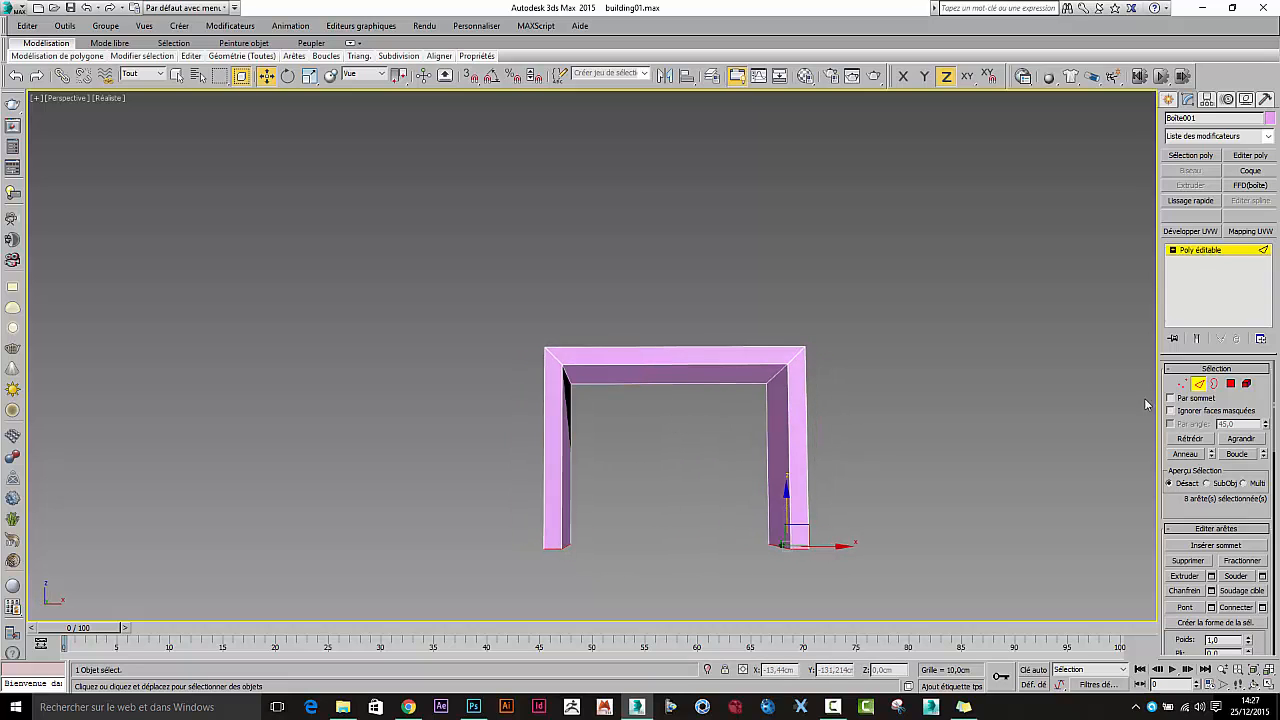
left_click(1231, 385)
left_click(706, 373)
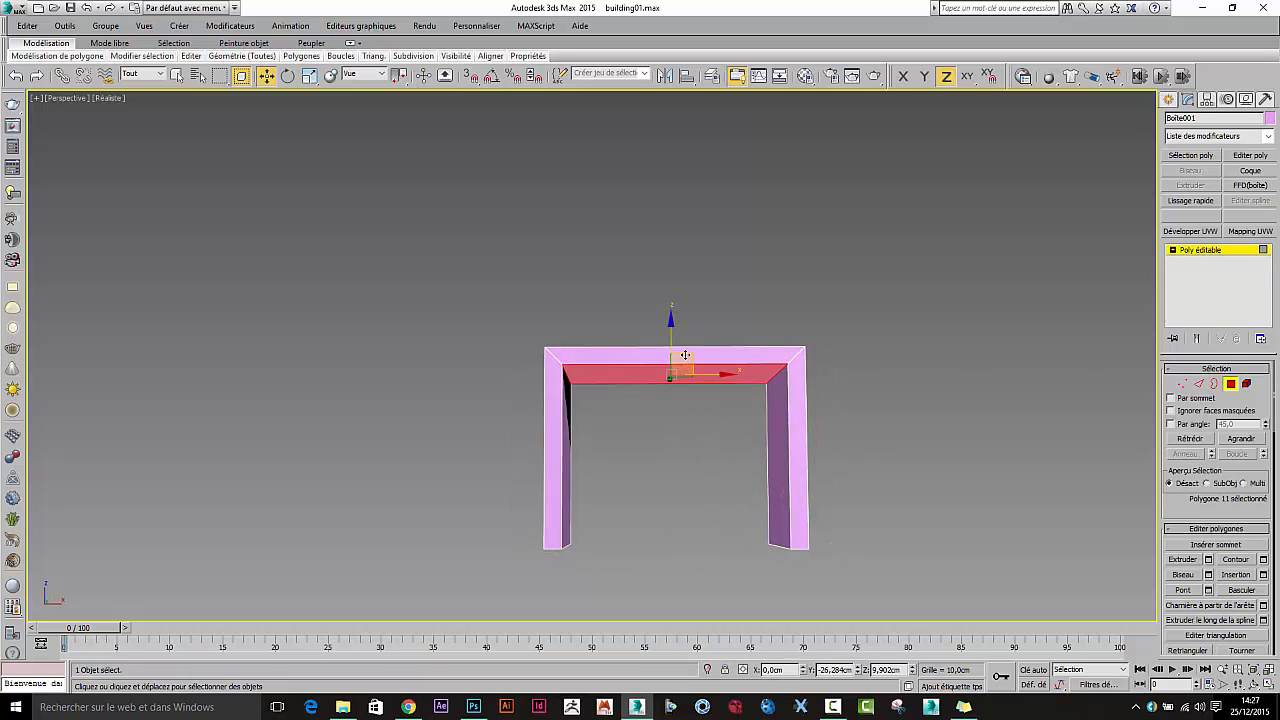
left_click_drag(670, 337, 670, 360)
Step: Scale the opening's ceiling polygon narrower along X so the inner sides of the legs slant inward toward the top
mouse_move(646, 426)
middle_mouse_down("alt")
mouse_move(749, 432)
mouse_move(750, 447)
mouse_move(674, 447)
mouse_move(647, 430)
middle_mouse_up("alt")
right_click(674, 410)
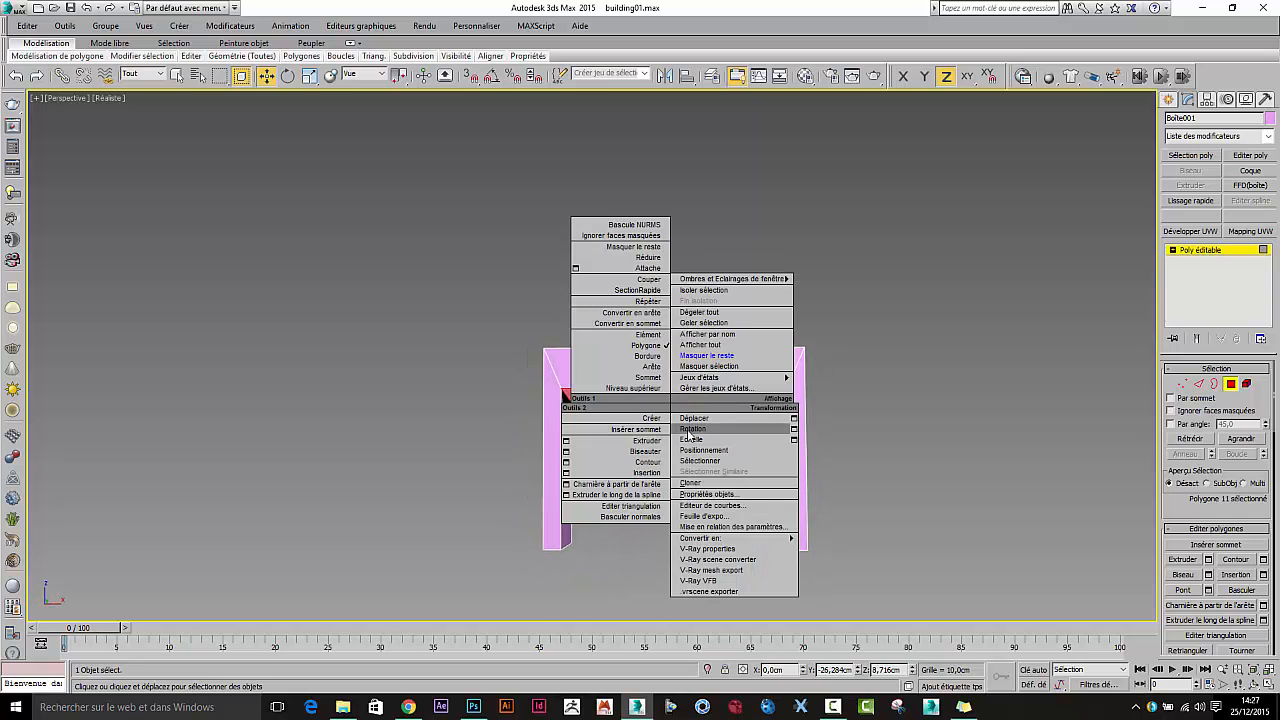
left_click(697, 437)
left_click_drag(737, 391, 712, 395)
Step: Chamfer all edges of the entrance by 0.118 cm with one segment
middle_click_drag(630, 462, 669, 514, "alt")
left_click(1197, 384)
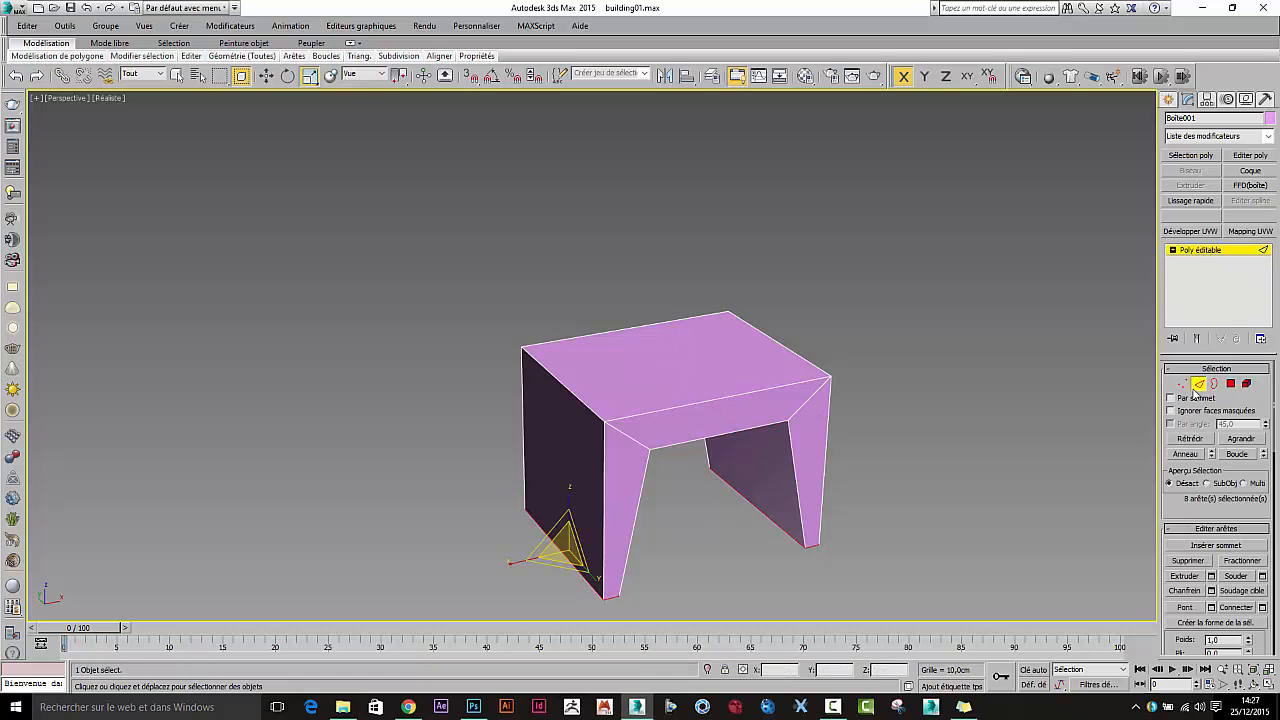
left_click(1211, 590)
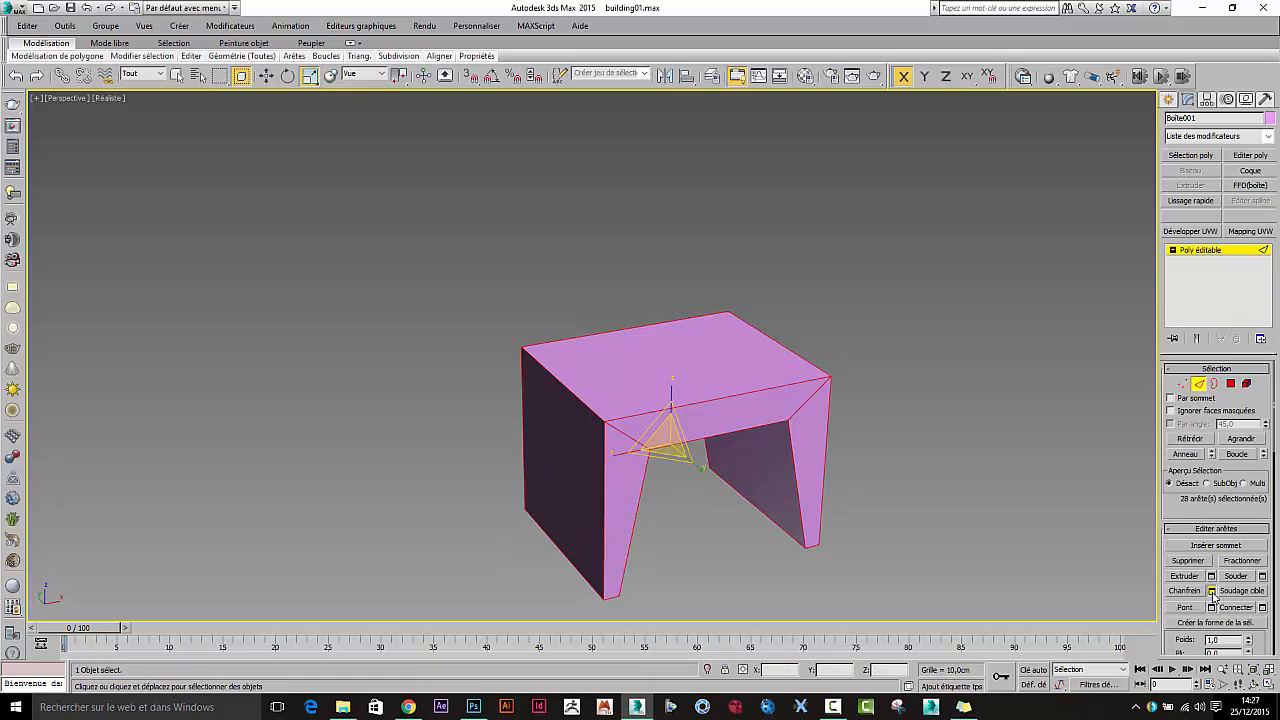
right_click(793, 294)
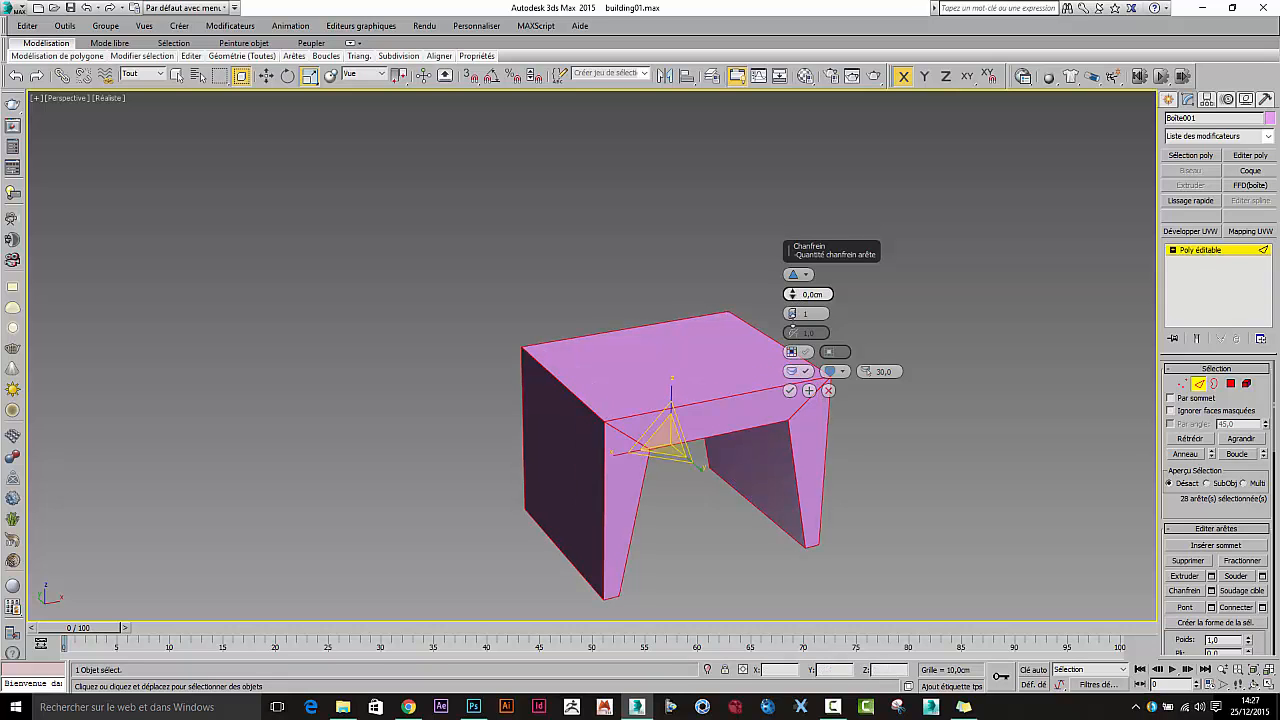
left_click_drag(787, 346, 797, 281)
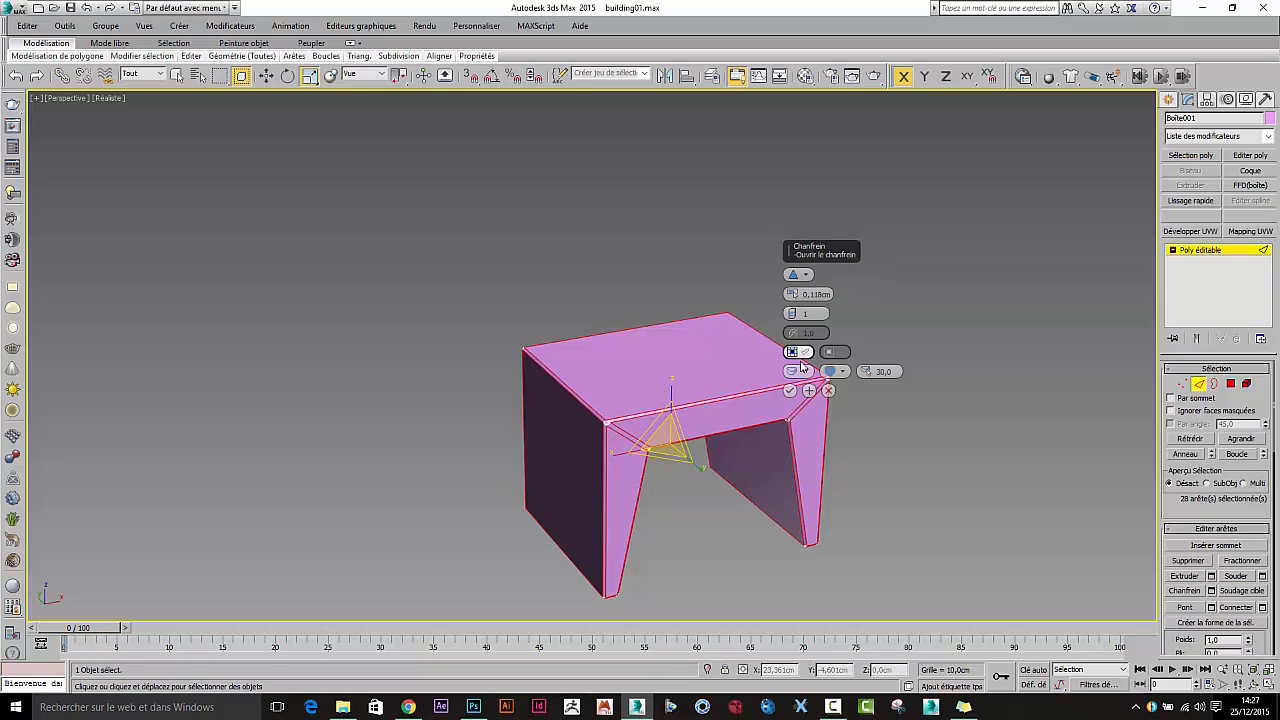
left_click(790, 390)
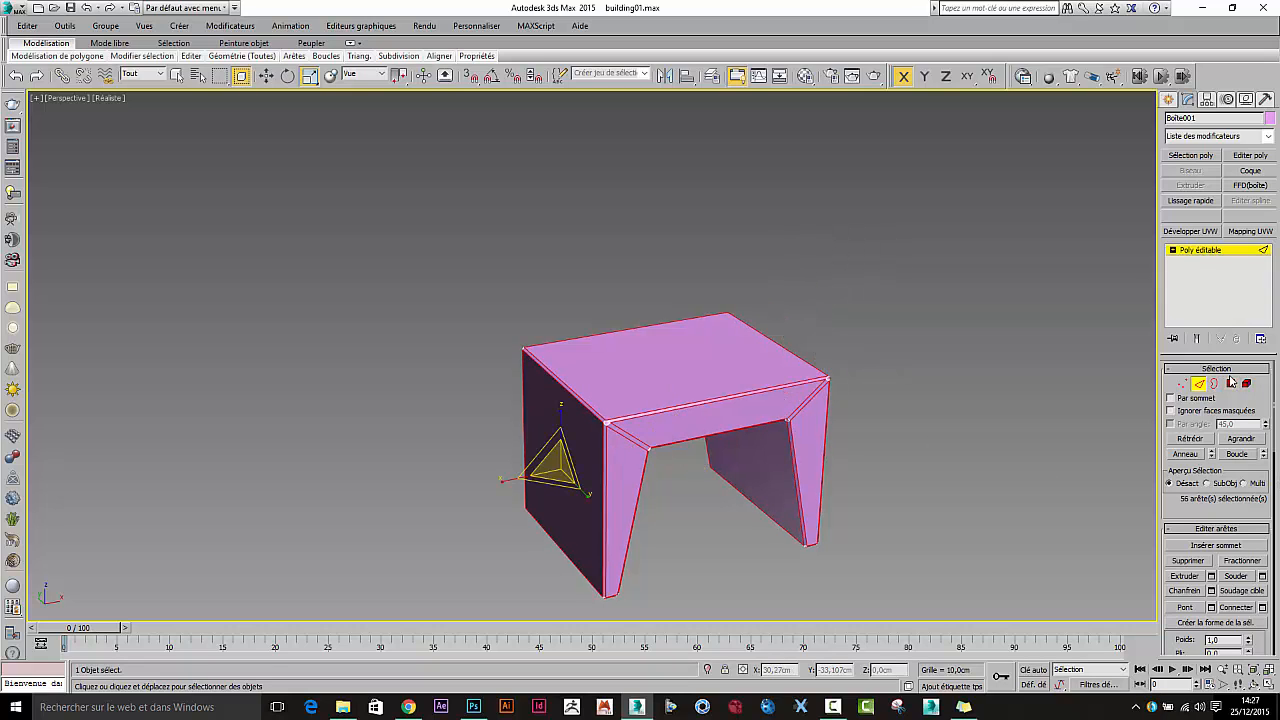
Step: Select all polygons of the entrance and clear their smoothing groups
left_click(1231, 383)
key("ctrl+a")
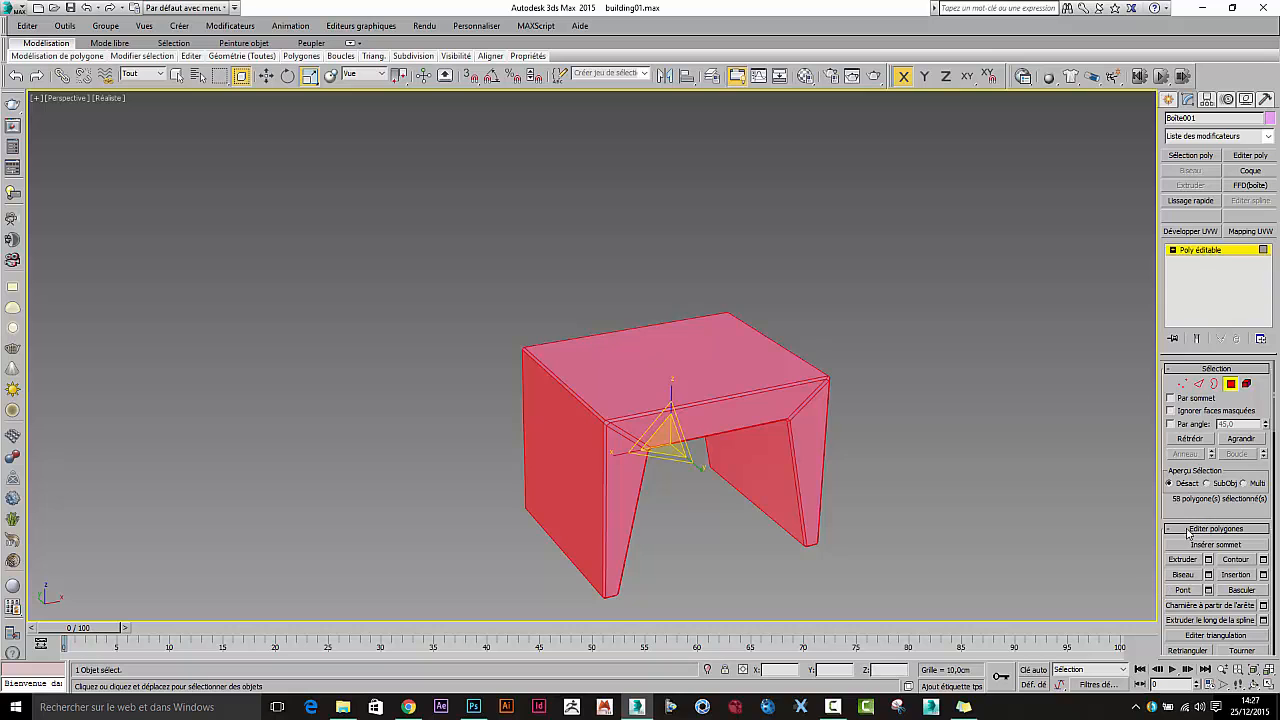
scroll(1195, 545, "down", 15)
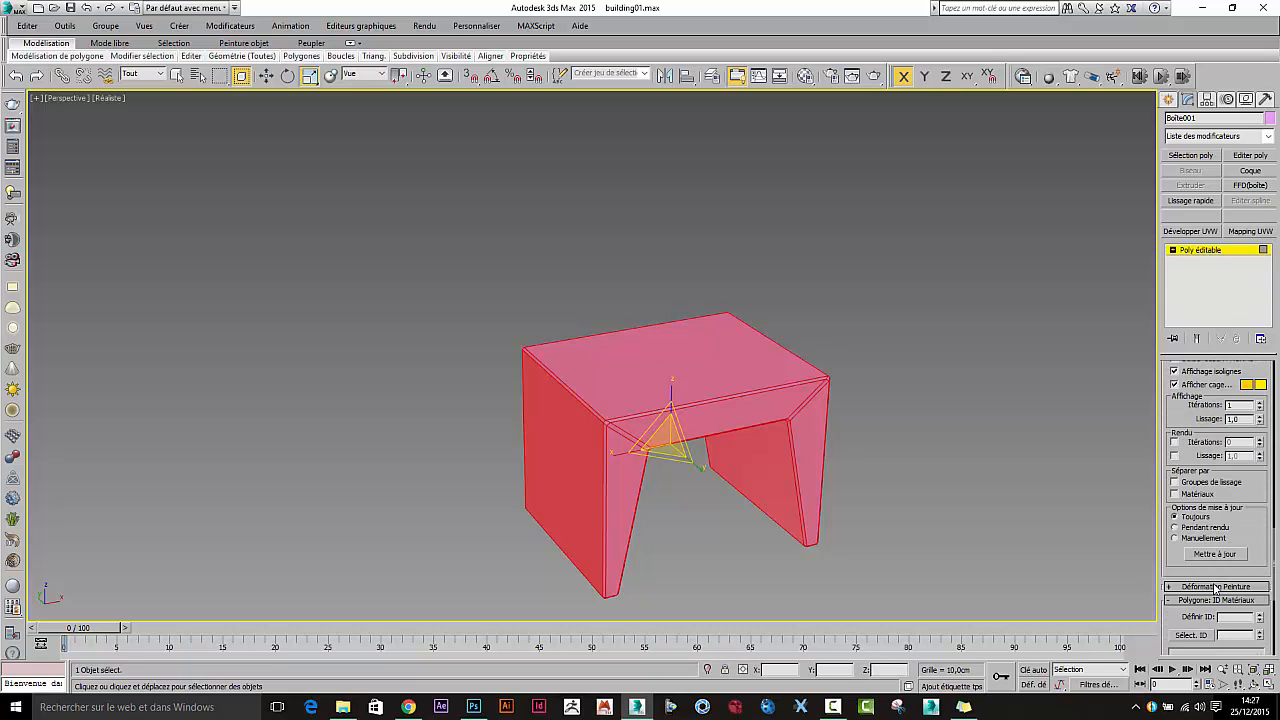
scroll(1215, 588, "down", 5)
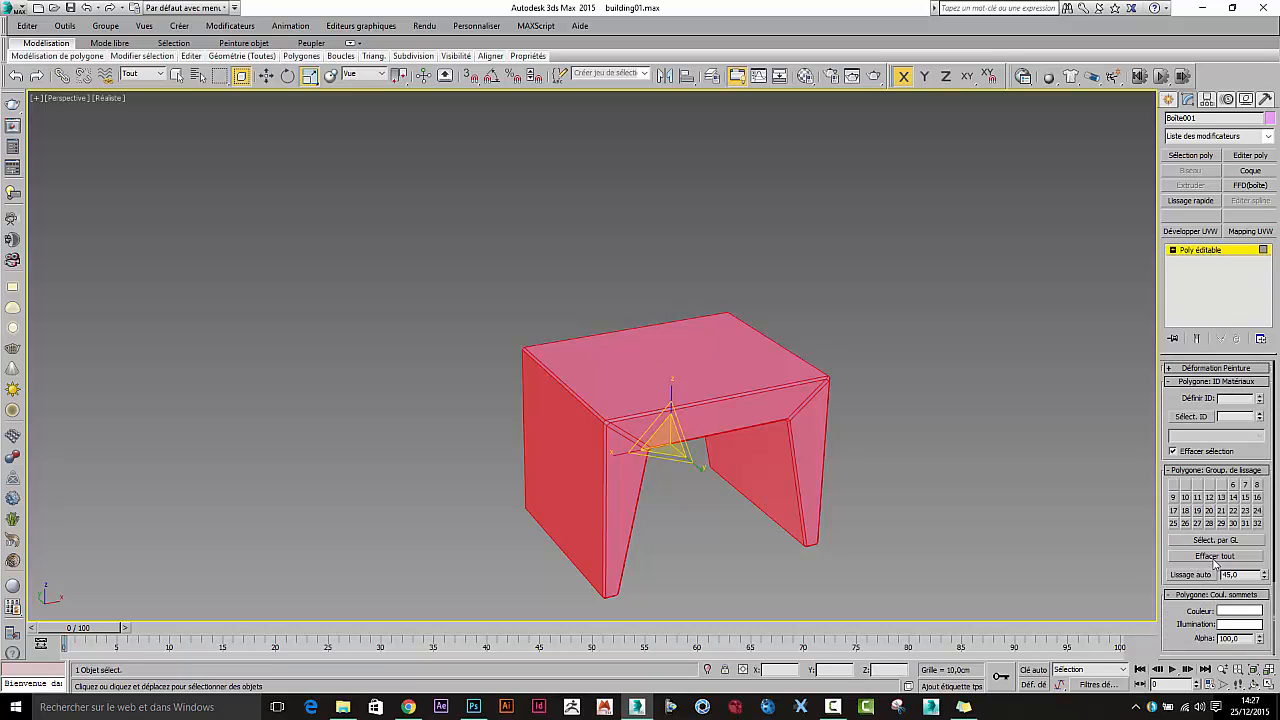
left_click(1215, 556)
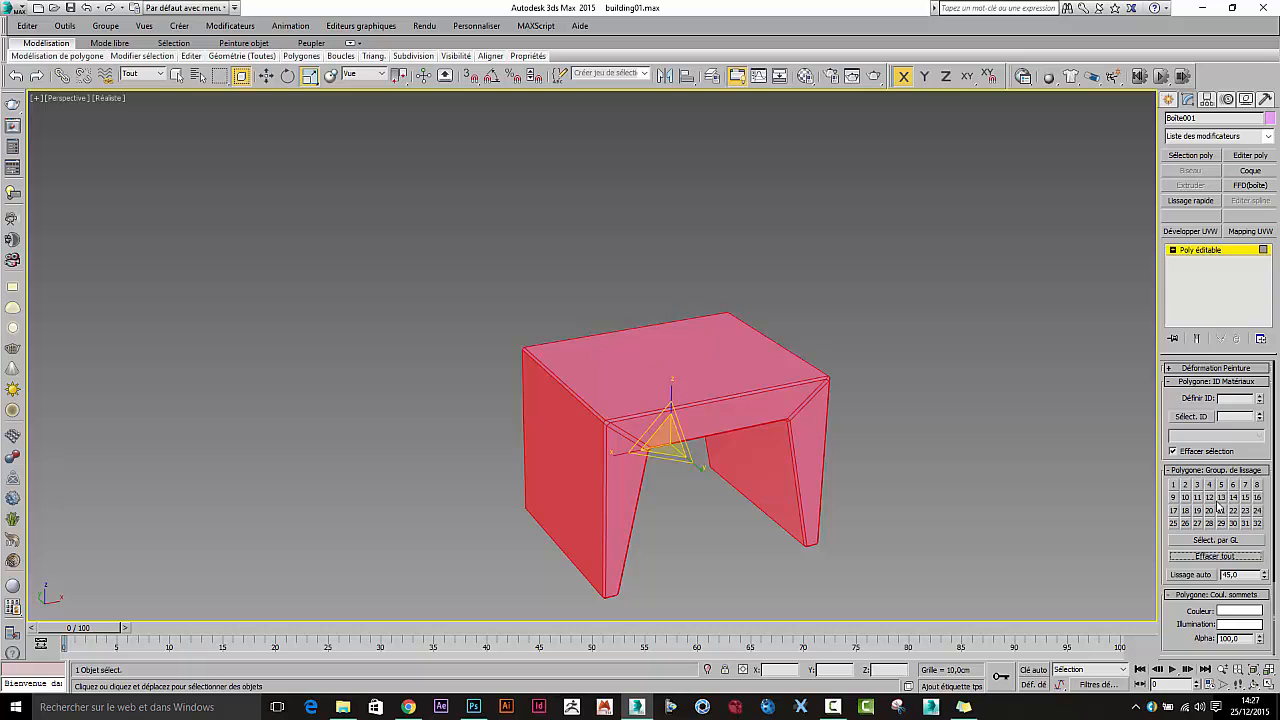
Step: Leave polygon level and unhide all objects to bring the tower back around the entrance
left_click(1196, 250)
right_click(766, 302)
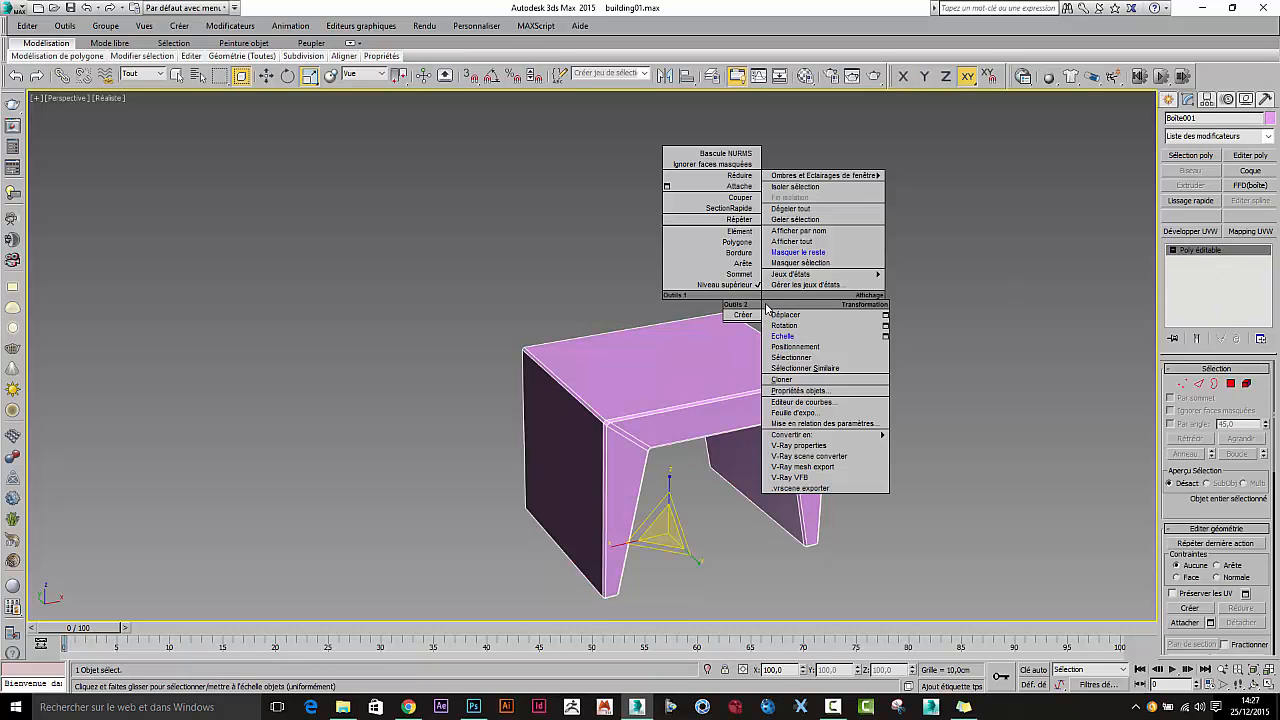
left_click(785, 242)
middle_click_drag(743, 378, 768, 381, "alt")
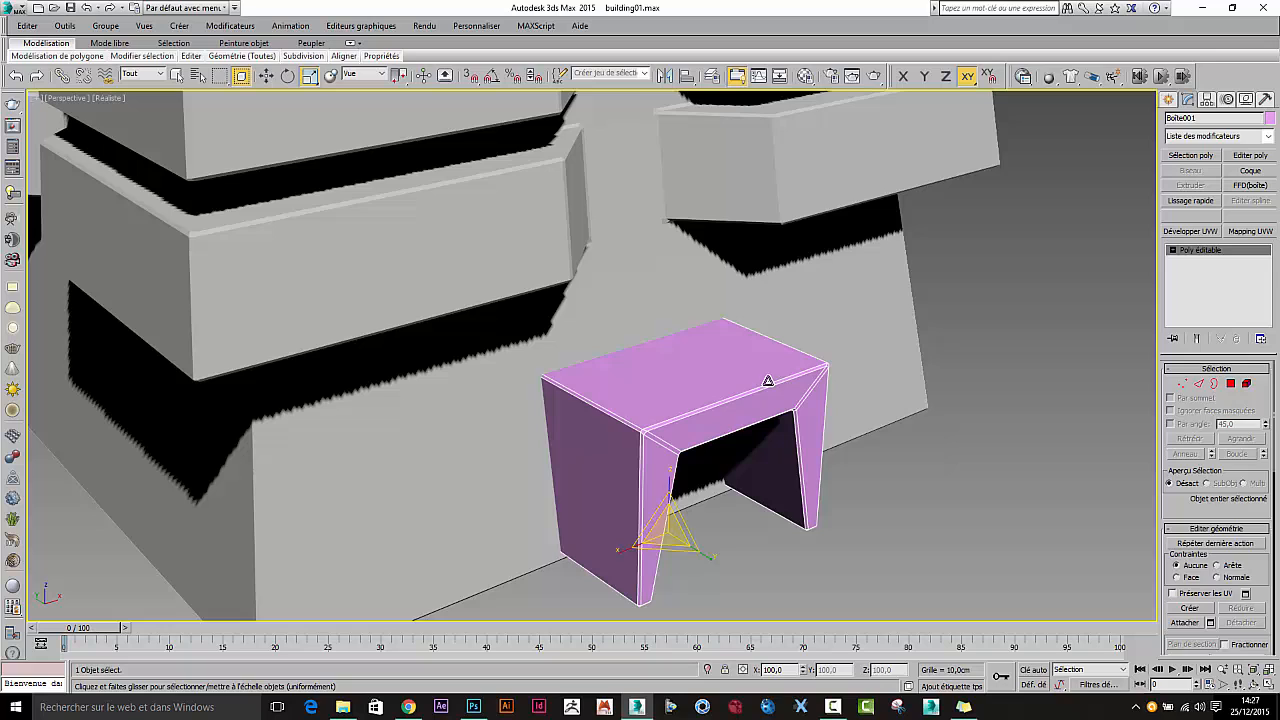
Step: Attach the entrance to the building's Editable Poly, and return to the Taper modifier at the top of its stack
left_click(778, 308)
left_click(1200, 260)
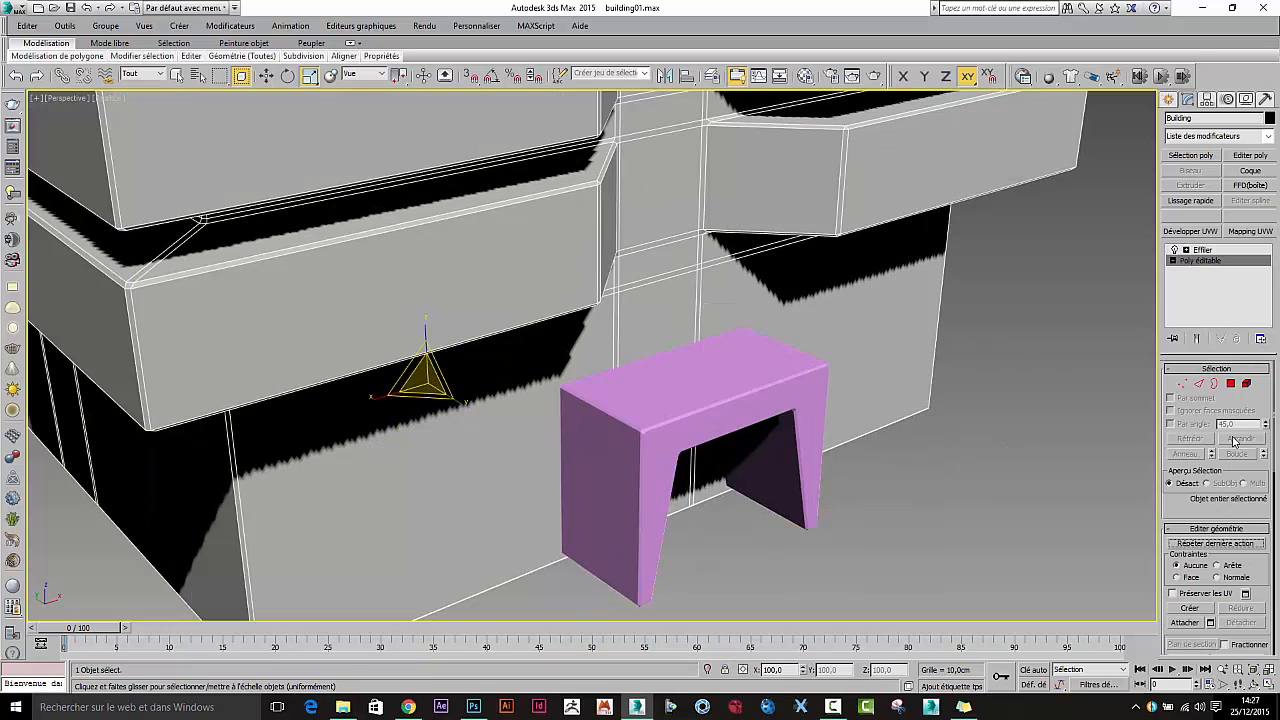
left_click(1185, 622)
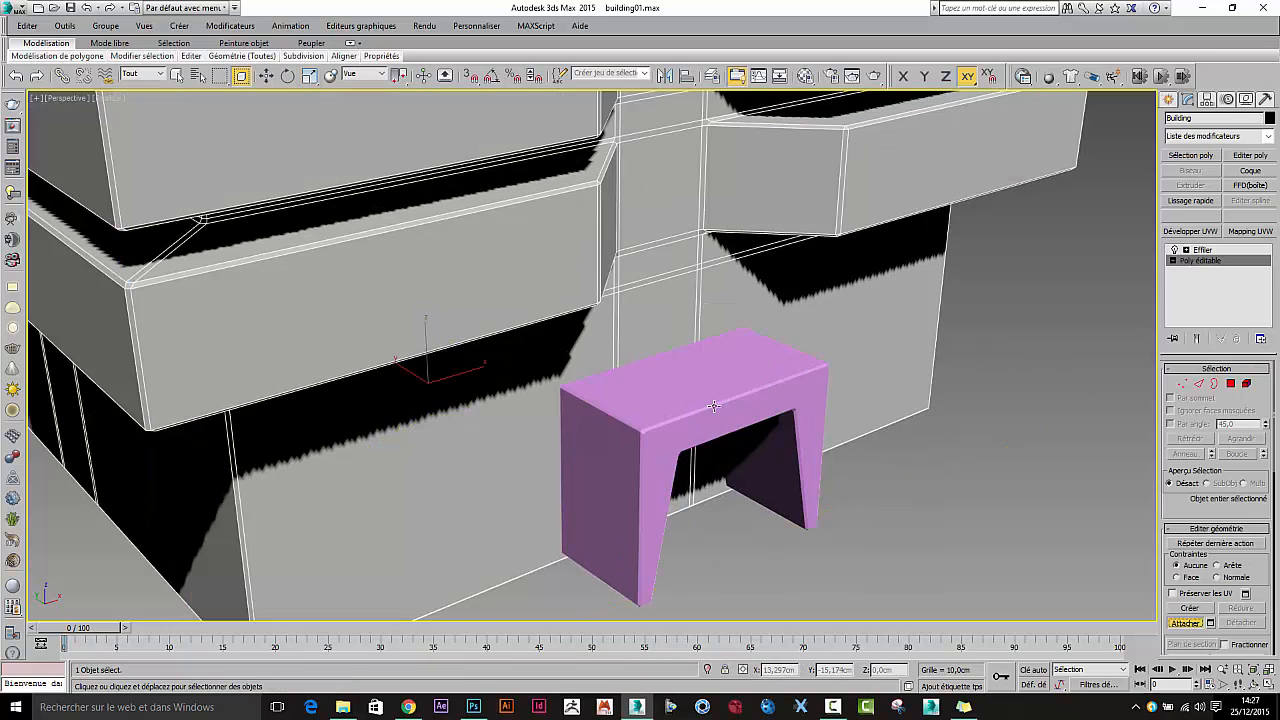
left_click(713, 405)
key("w")
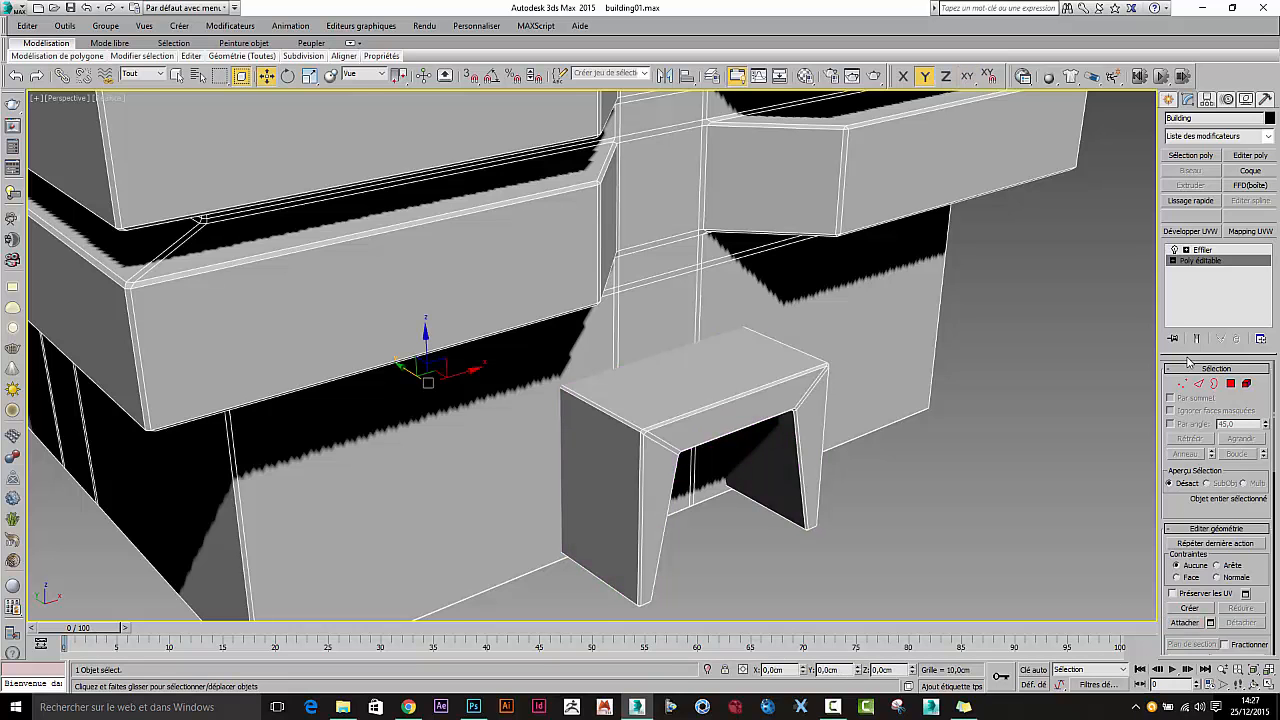
left_click(1204, 250)
Step: Deselect the building and examine the finished tower from the entrance up to the rooftops
left_click(970, 458)
scroll(970, 458, "down", 6)
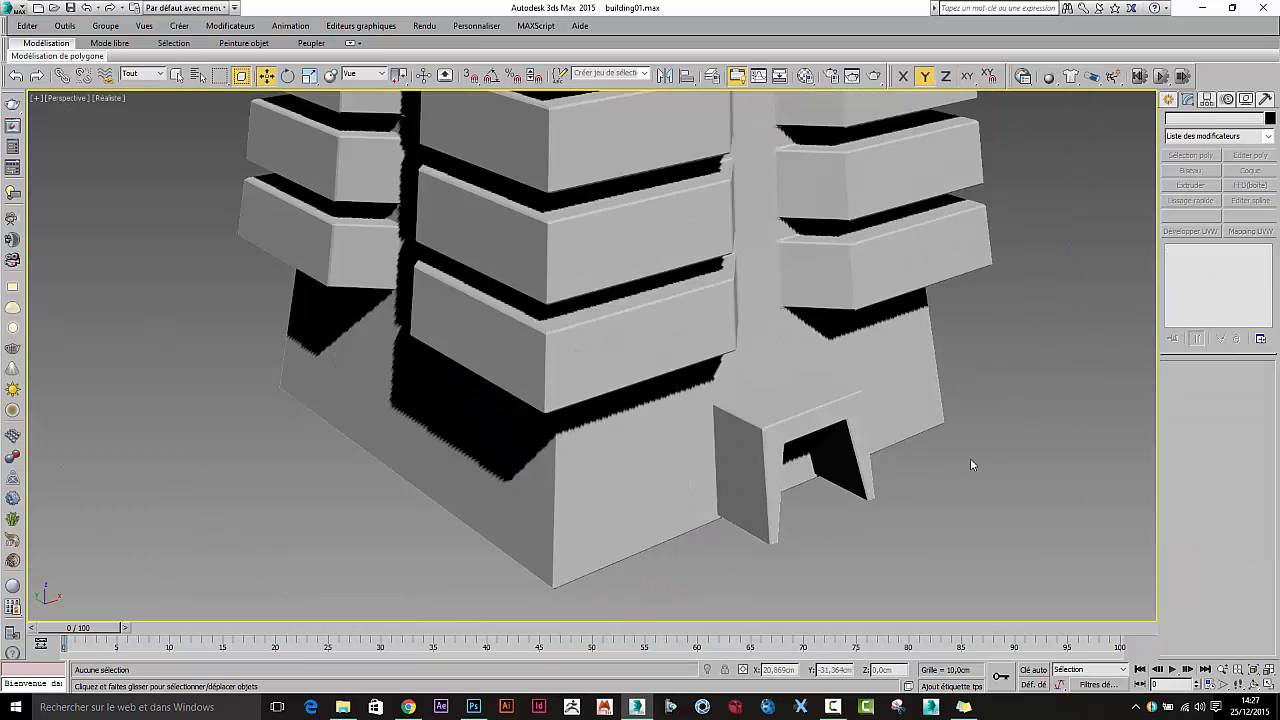
middle_click_drag(960, 425, 846, 495)
scroll(864, 520, "down", 2)
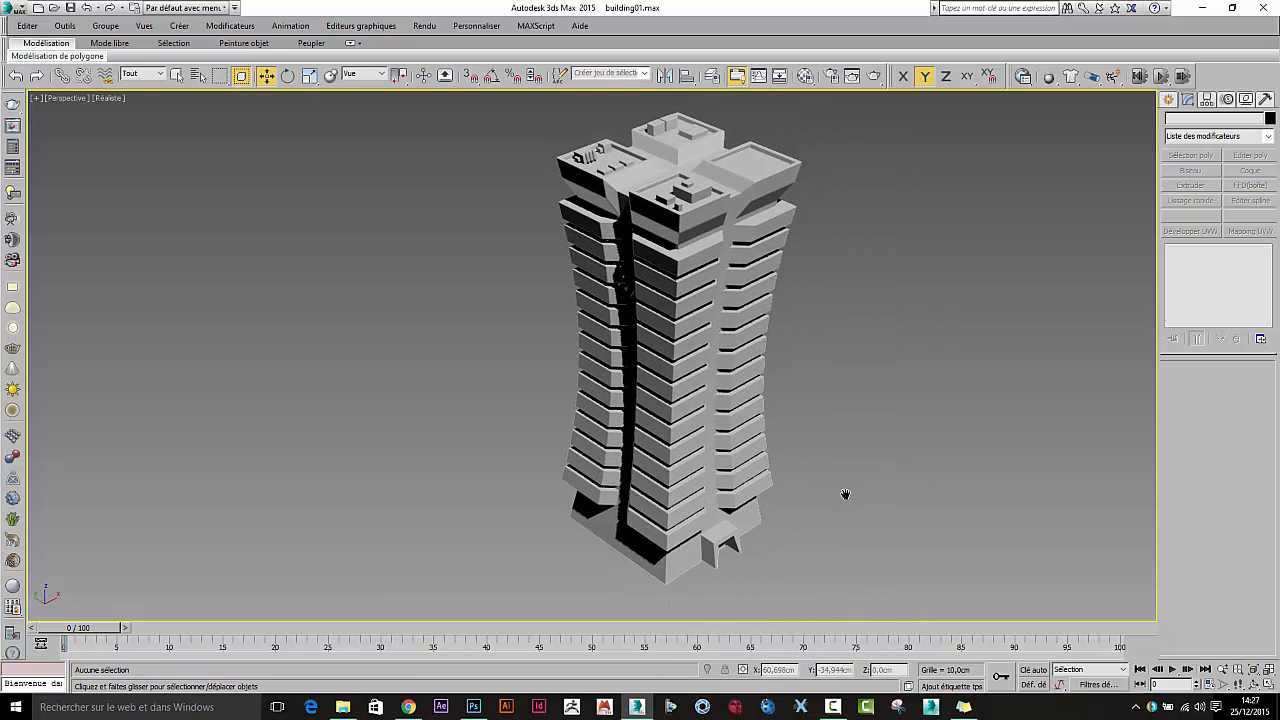
mouse_move(699, 191)
middle_mouse_down("alt")
mouse_move(668, 219)
mouse_move(698, 194)
middle_mouse_up("alt")
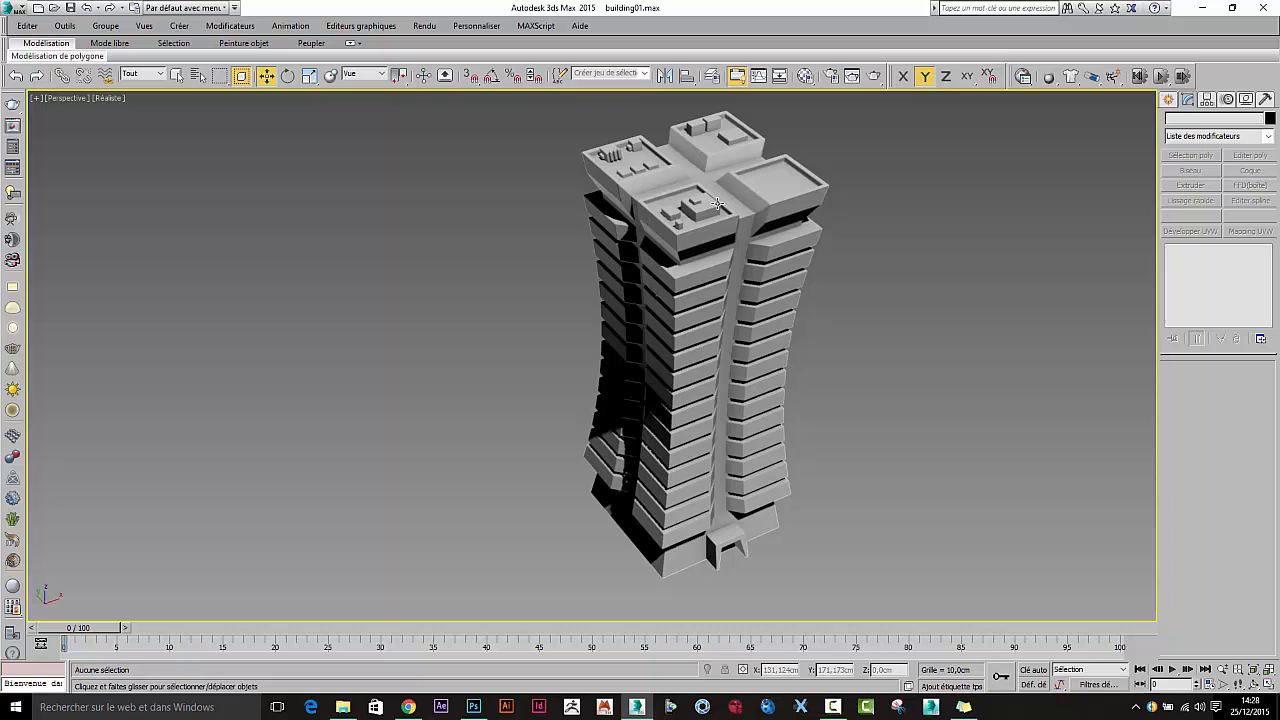
scroll(722, 226, "up", 6)
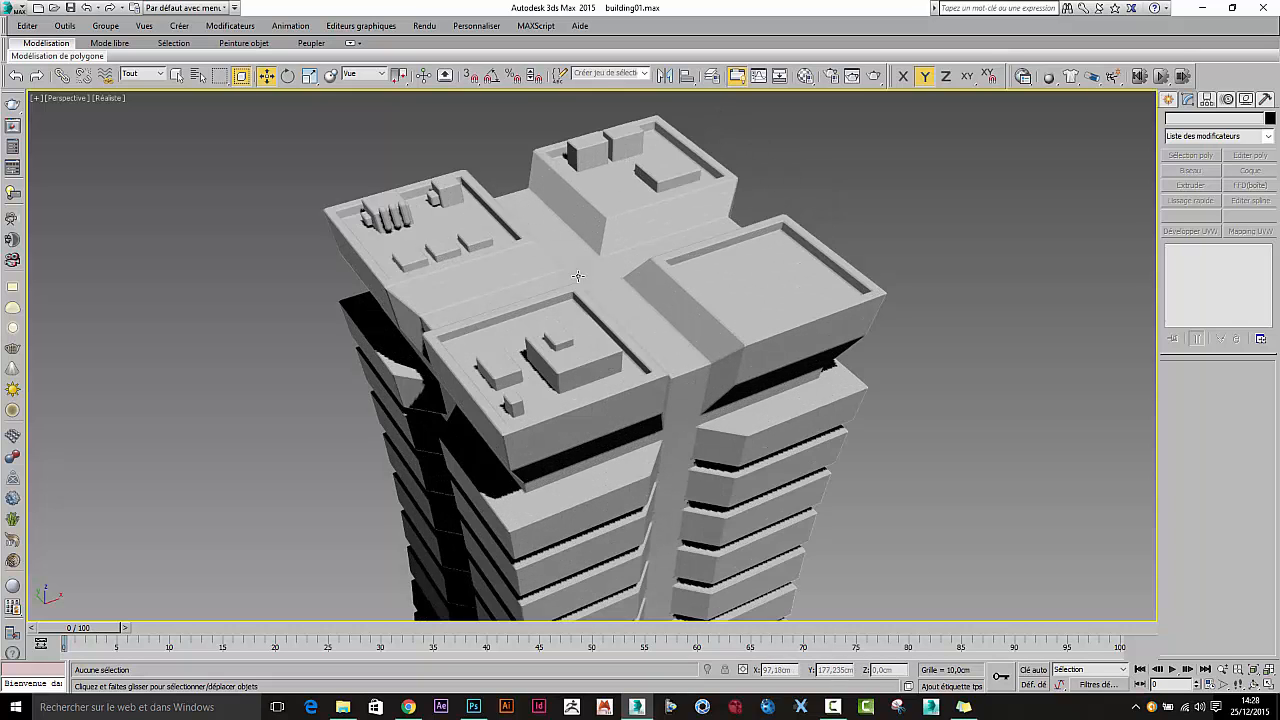
Step: Draw a box about 13 cm long, 13 cm wide and 7.4 cm high over the tower's center in plan, with AutoGrid off
key("t")
key("F3")
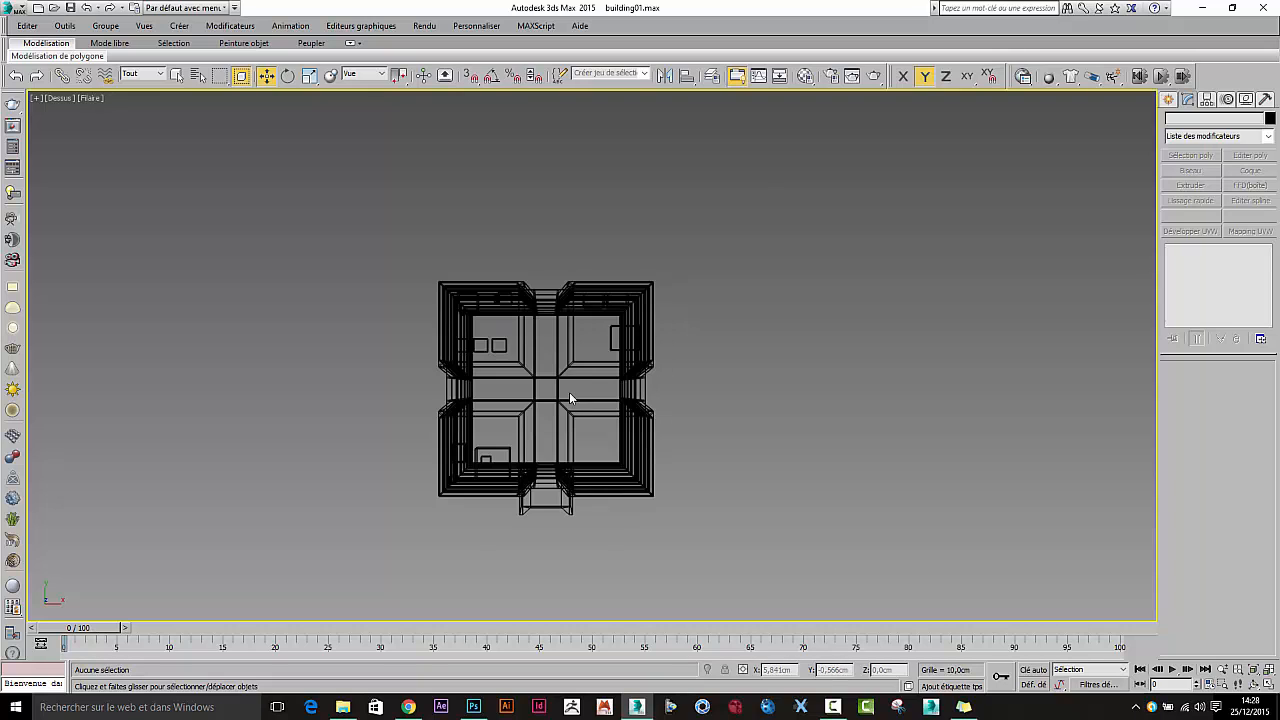
scroll(560, 390, "up", 4)
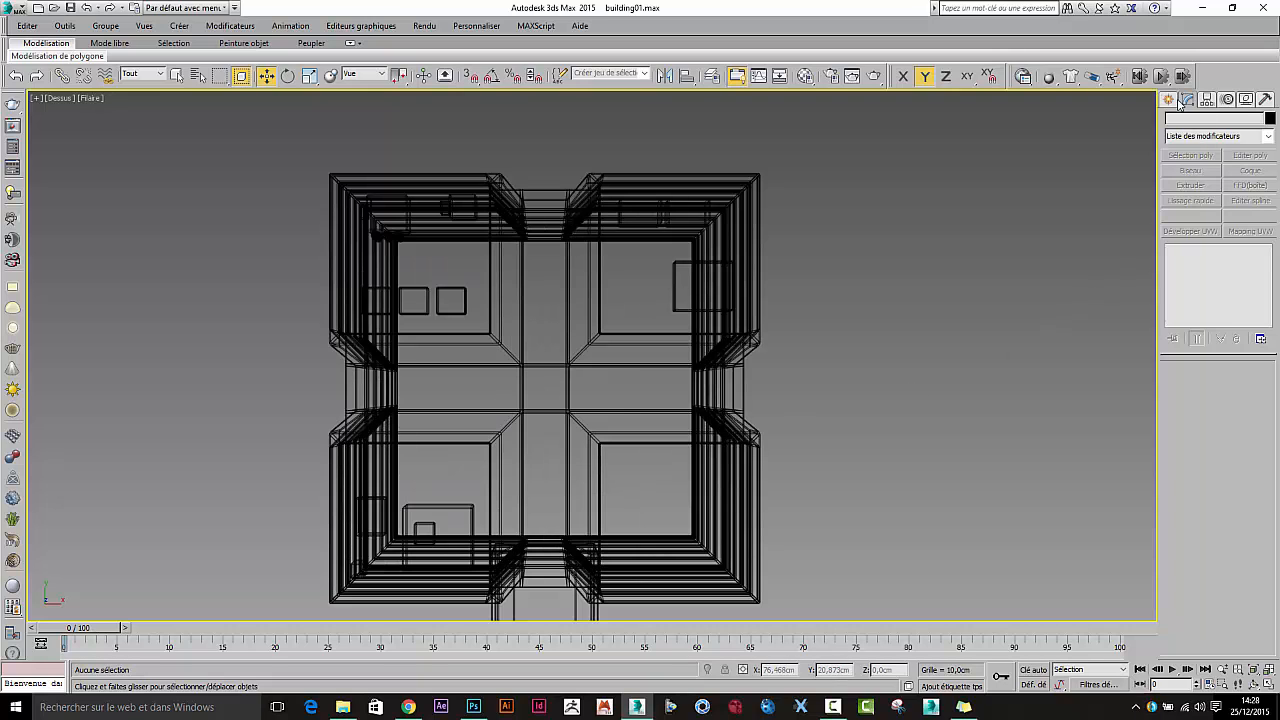
left_click(1168, 99)
left_click(1187, 184)
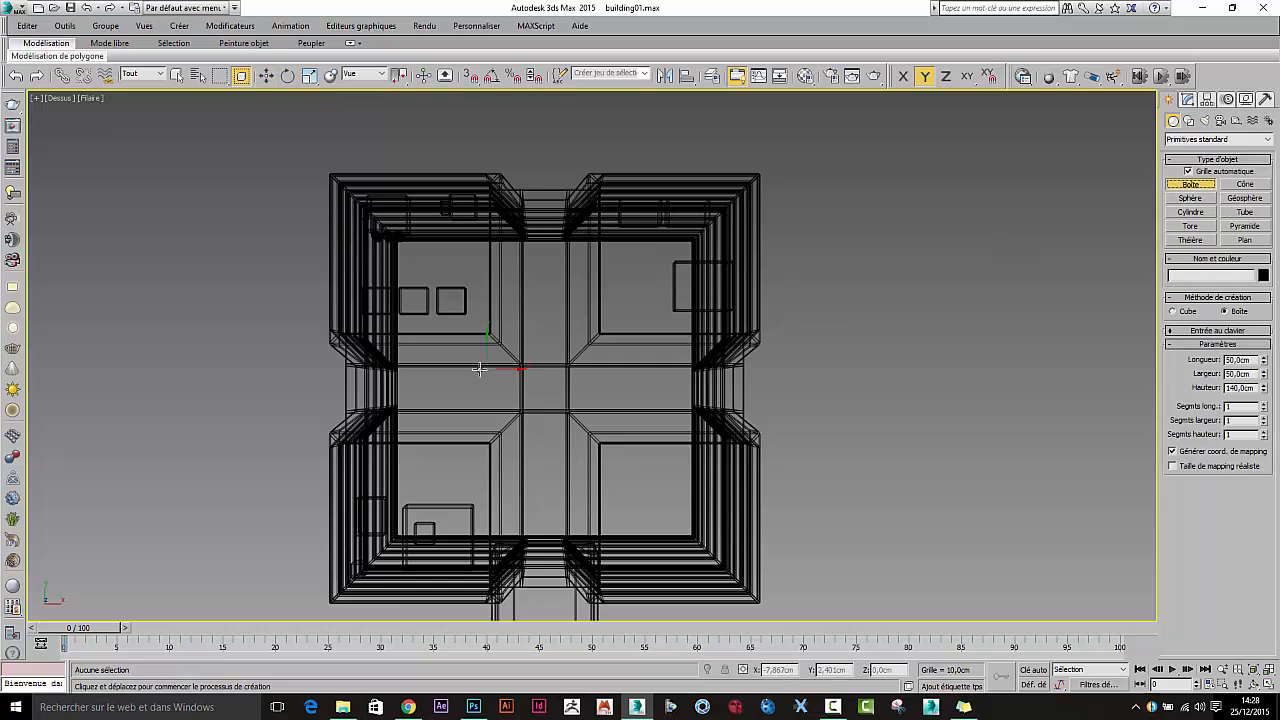
left_click(1196, 170)
left_click_drag(492, 337, 594, 437)
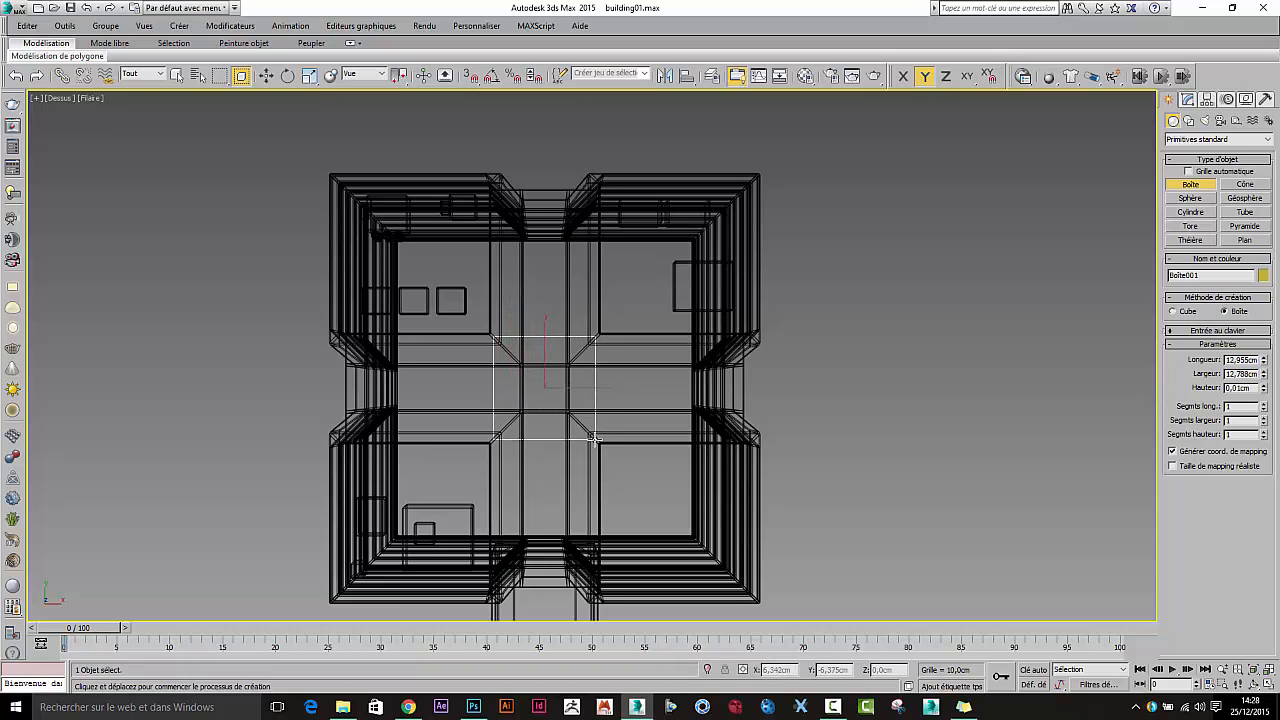
Step: Center the box at X 0 and Y 0, and raise it to rooftop level at about Z 142.9 cm
key("w")
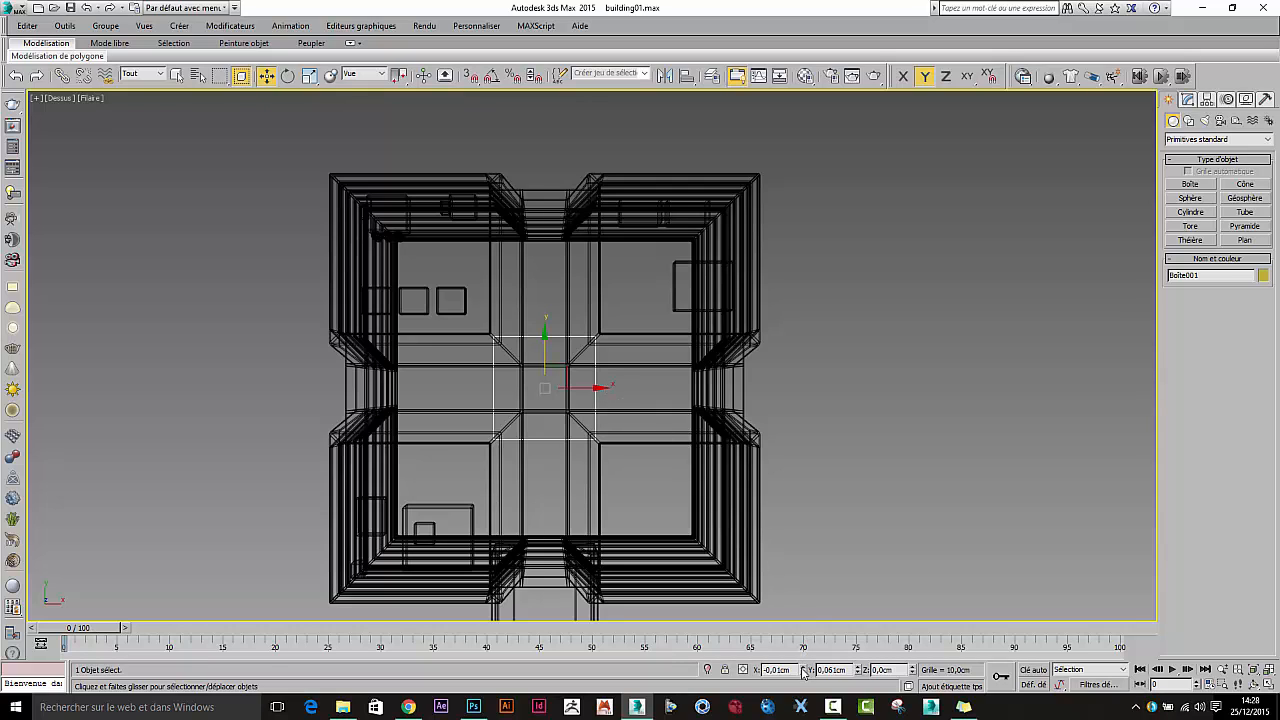
right_click(857, 671)
key("p")
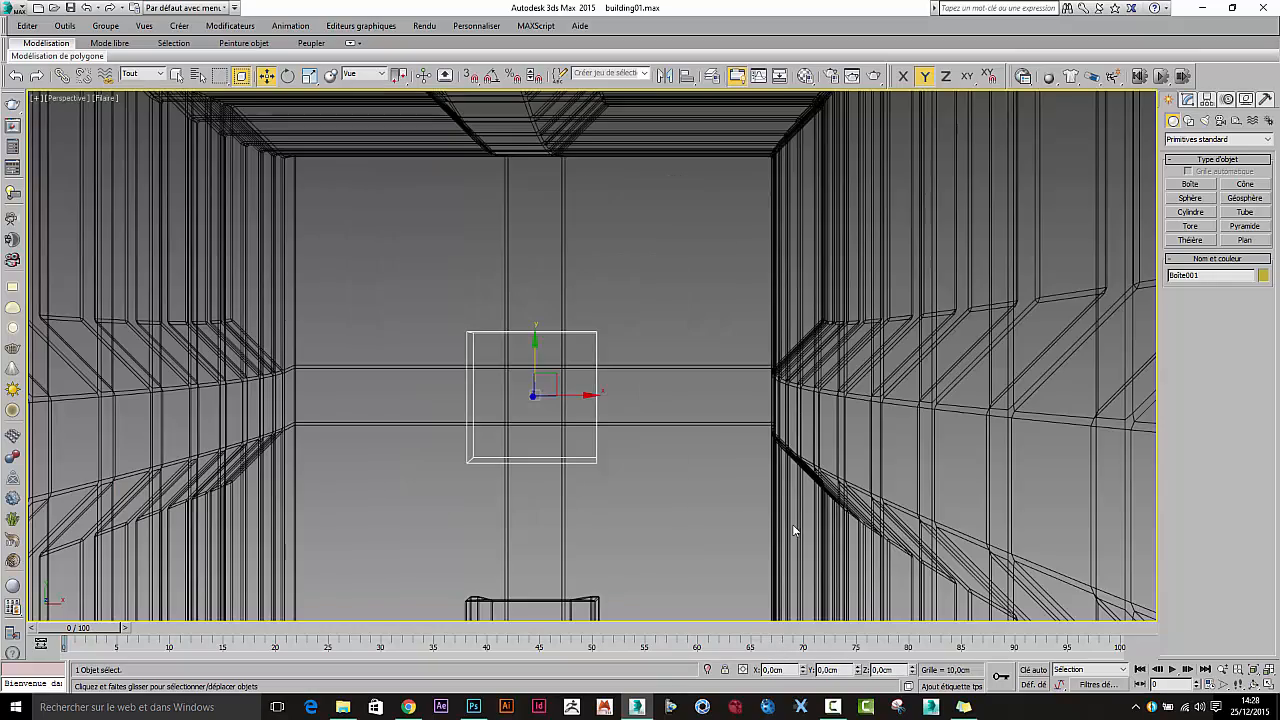
scroll(712, 489, "down", 6)
middle_click_drag(691, 480, 628, 482, "alt")
left_click_drag(606, 483, 606, 132)
middle_click_drag(606, 132, 617, 348, "alt")
key("F3")
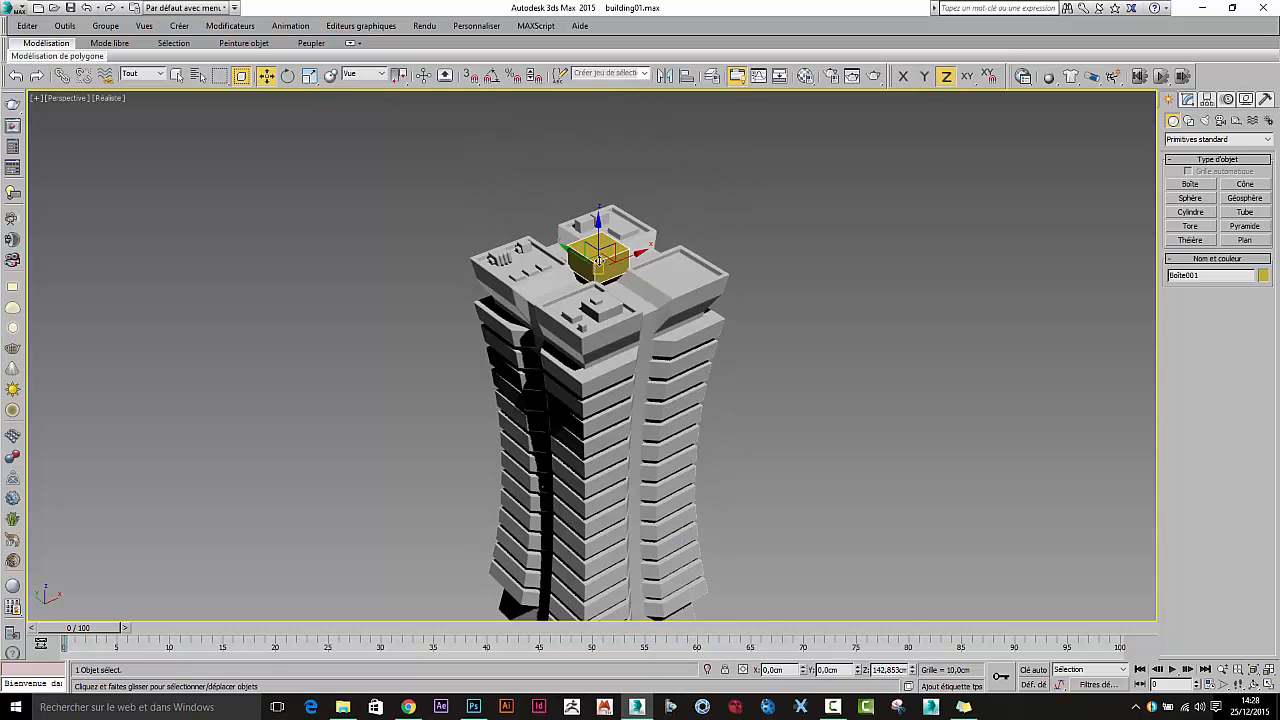
Step: Fine-tune the box's height above the cross-shaped roof to about Z 144 cm
scroll(599, 253, "up", 8)
left_click_drag(599, 253, 617, 232)
middle_click_drag(662, 302, 624, 320, "alt")
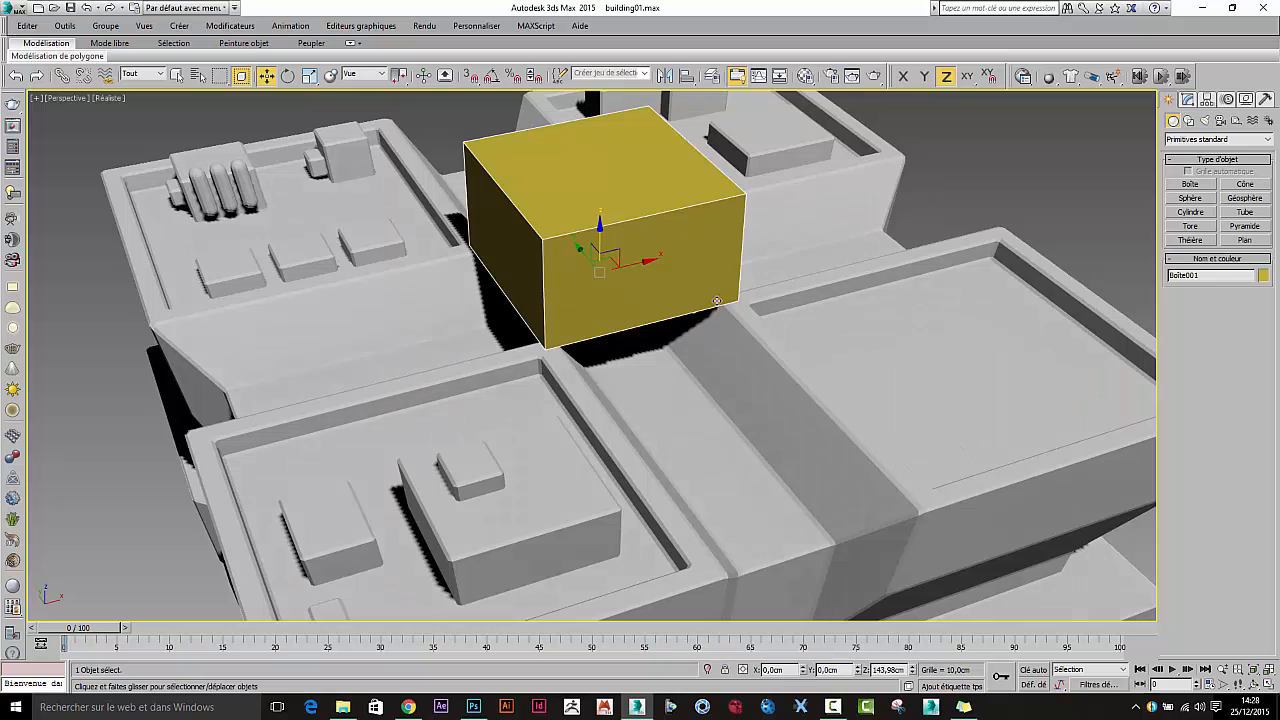
scroll(720, 305, "up", 3)
middle_click_drag(621, 284, 649, 388)
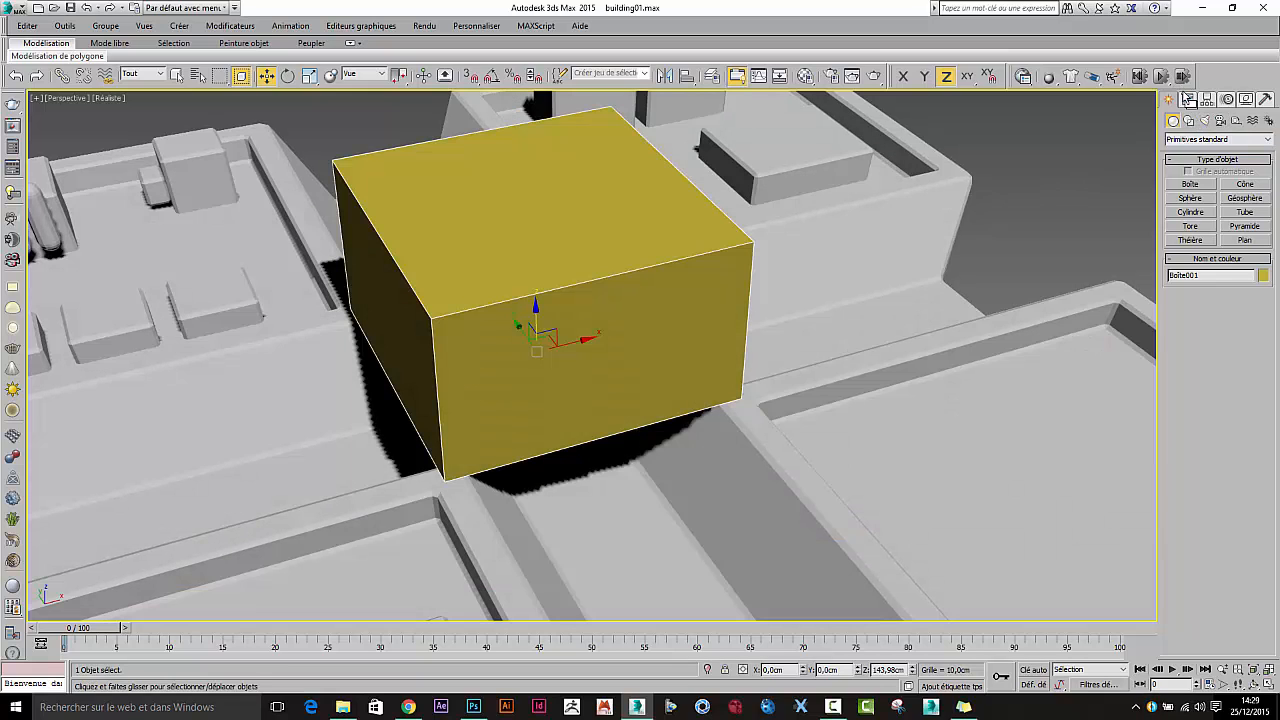
Step: Enlarge the box to about 14 cm long and 13 cm wide, and convert it to an Editable Poly
left_click(1188, 100)
mouse_move(1264, 388)
left_mouse_down()
mouse_move(1262, 374)
mouse_move(1262, 394)
left_mouse_up()
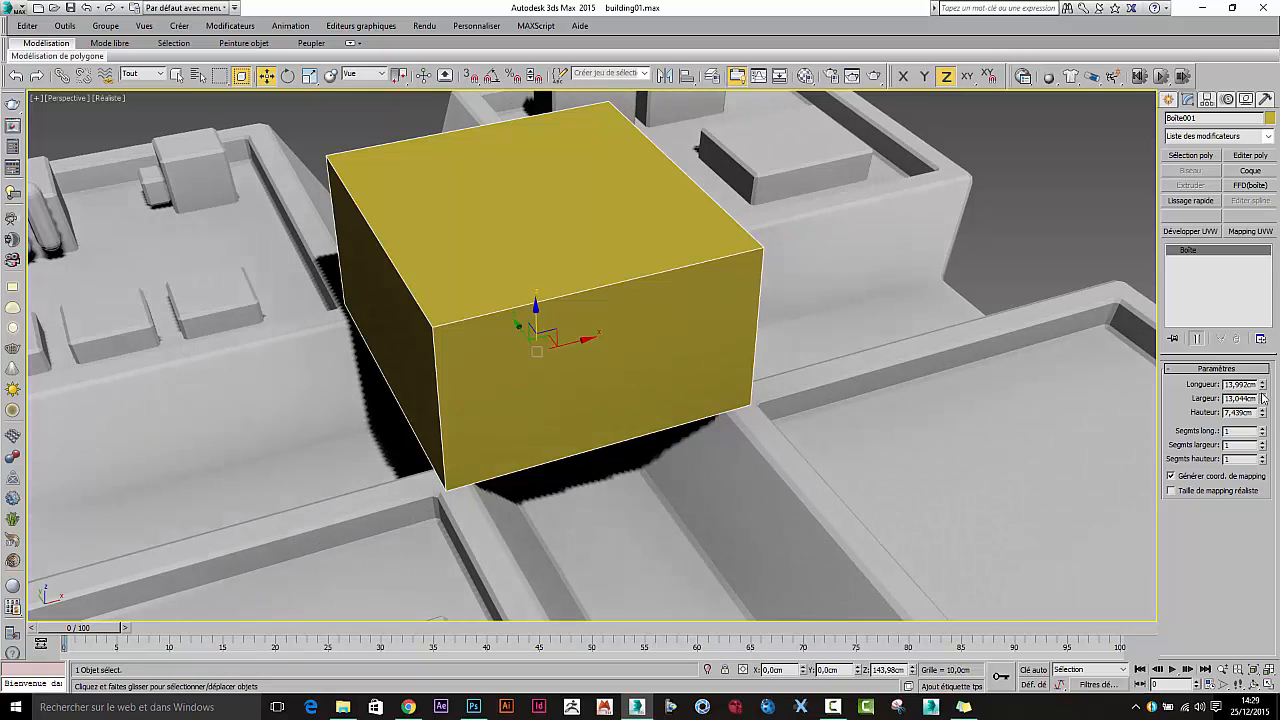
right_click(595, 257)
mouse_move(648, 392)
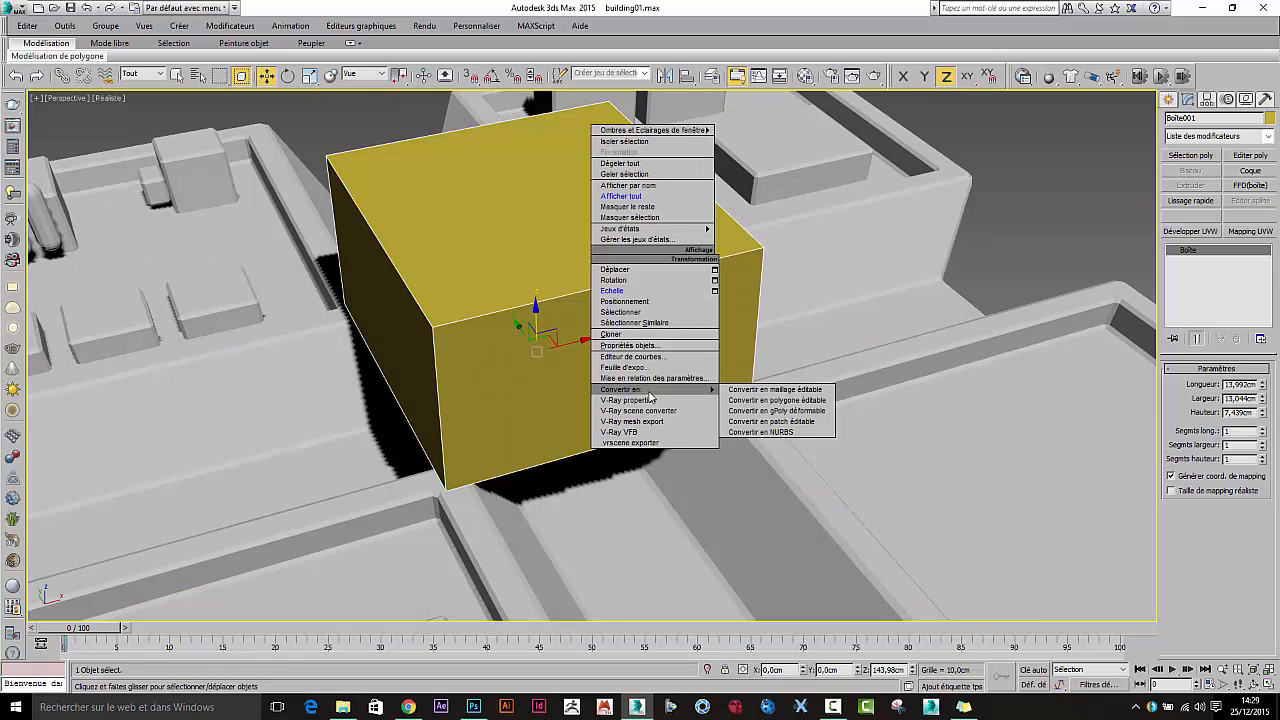
left_click(772, 400)
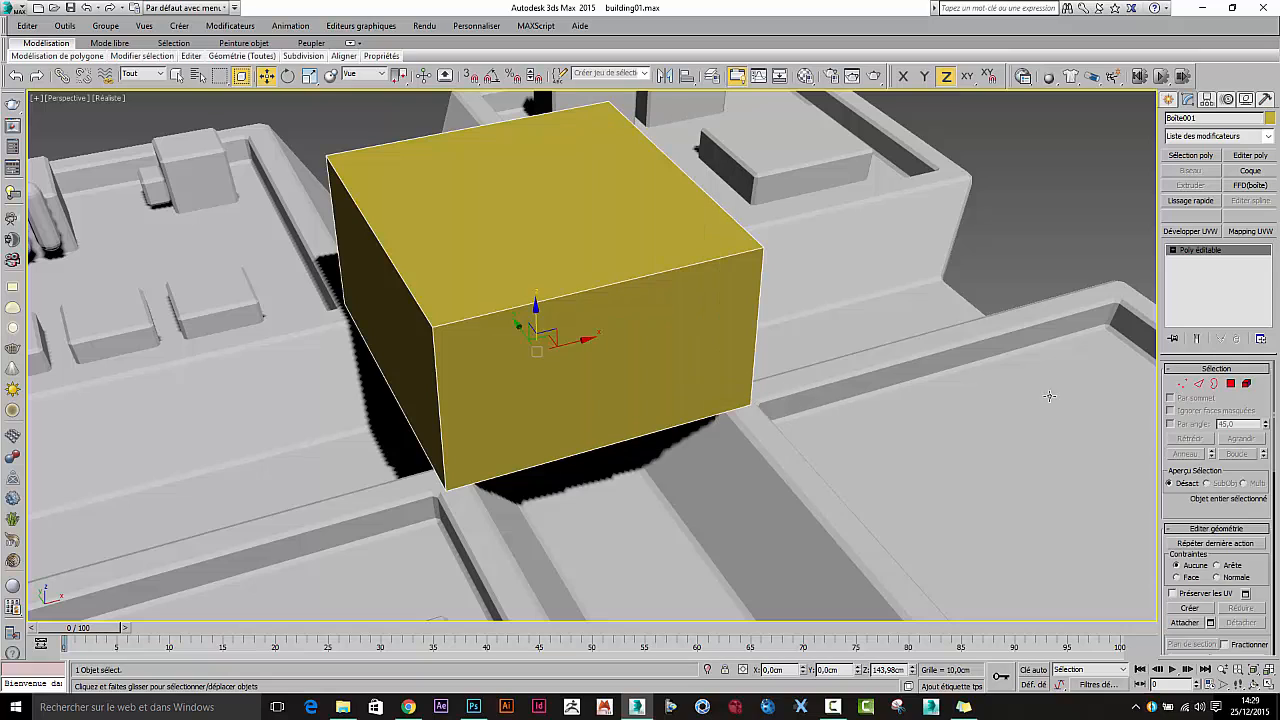
Step: Chamfer the box's four vertical edges by 0.804 cm with 2 segments
left_click(1200, 386)
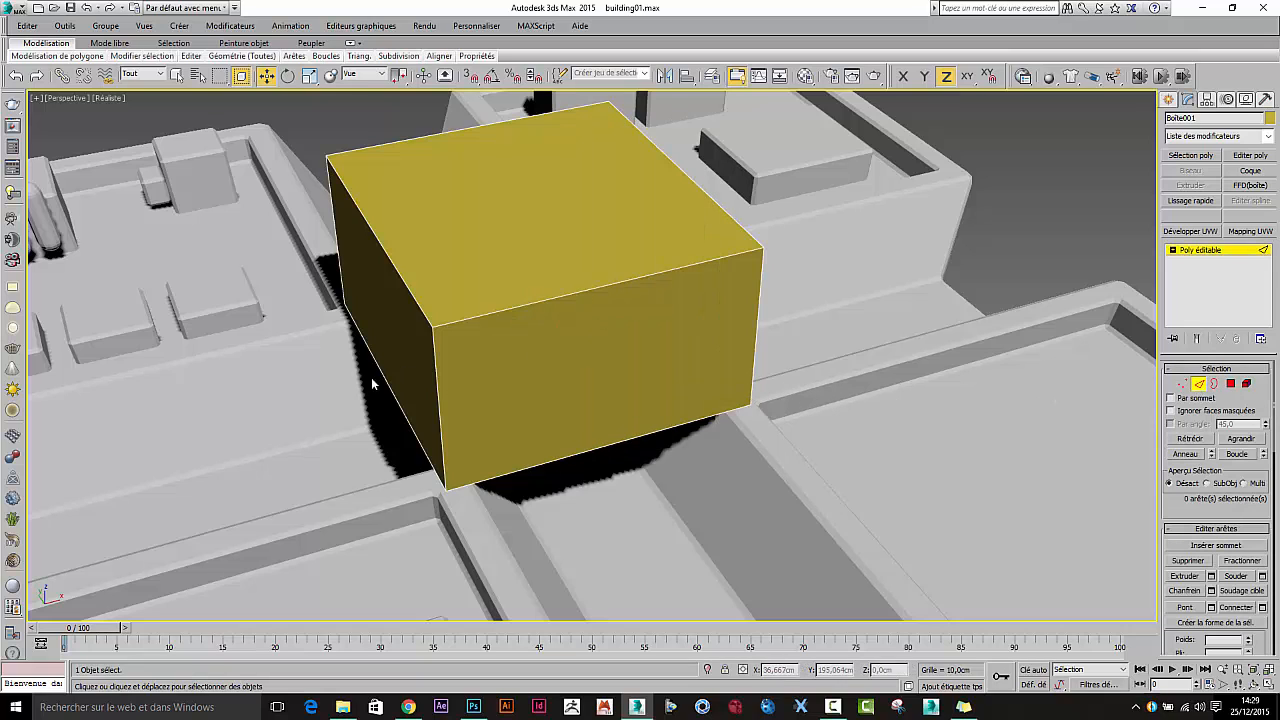
left_click(435, 402)
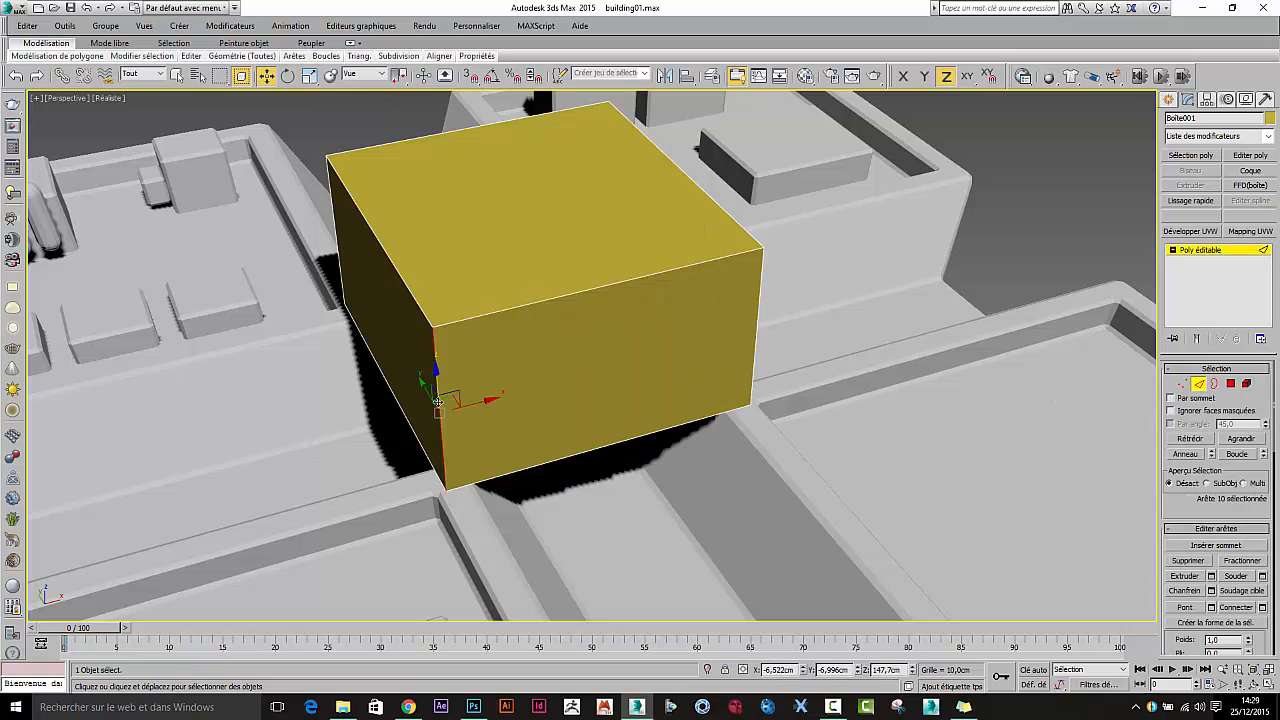
left_click(755, 343, "shift")
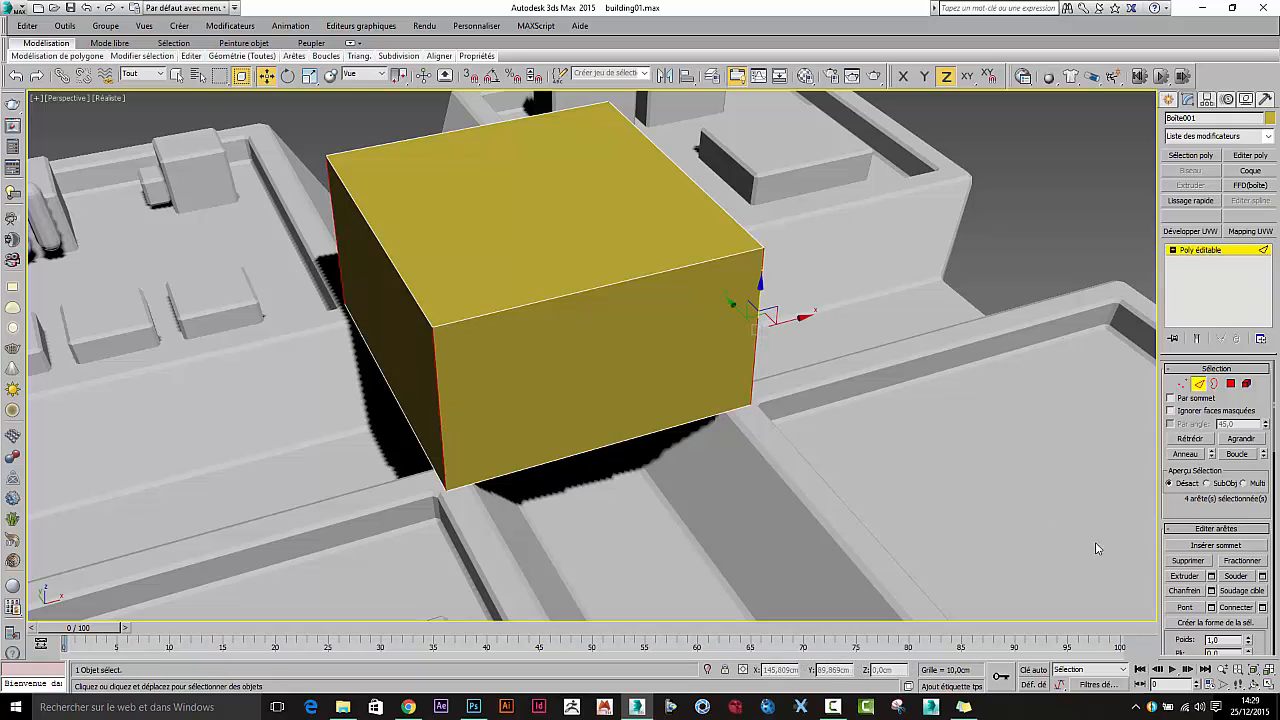
left_click(1211, 591)
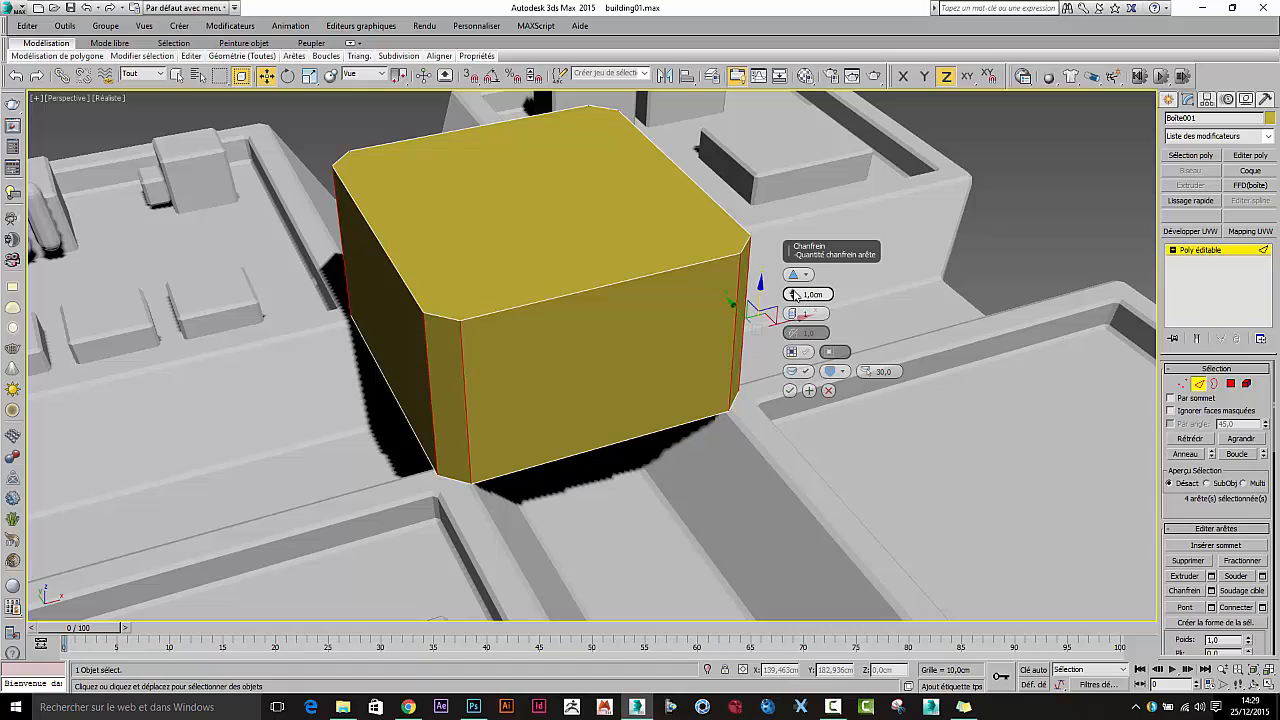
left_click_drag(793, 294, 793, 294)
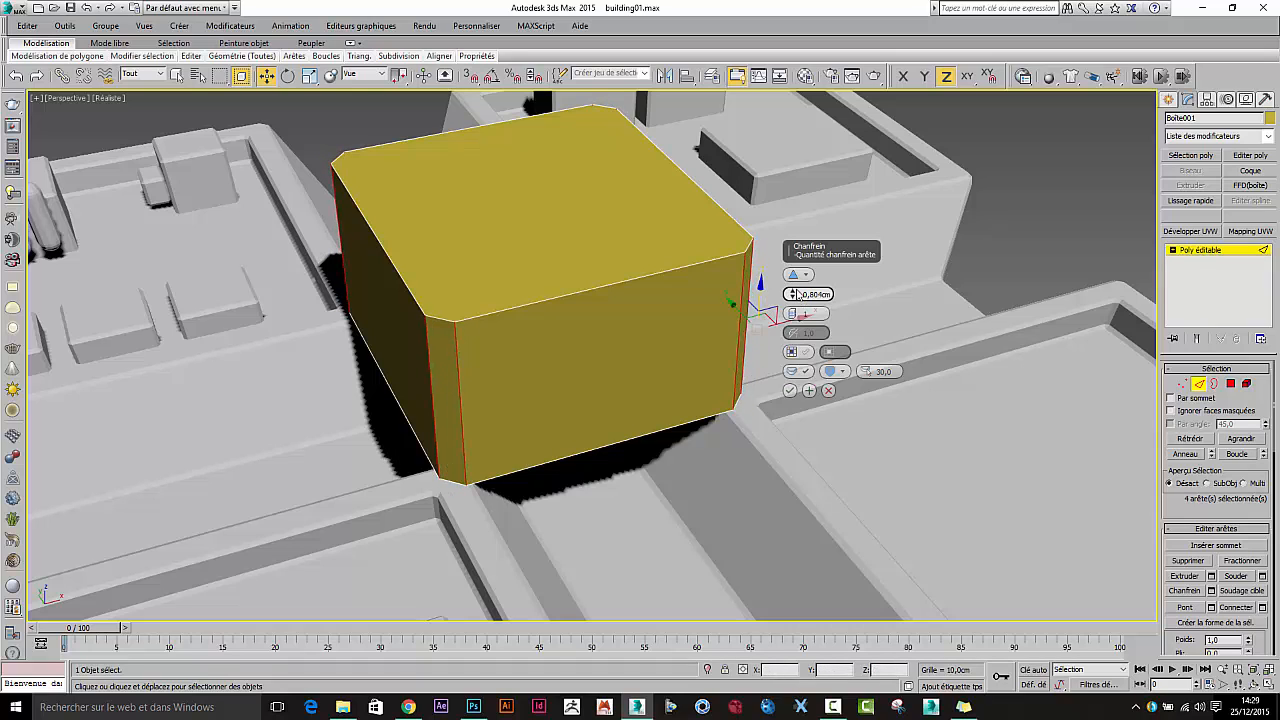
left_click_drag(791, 313, 792, 311)
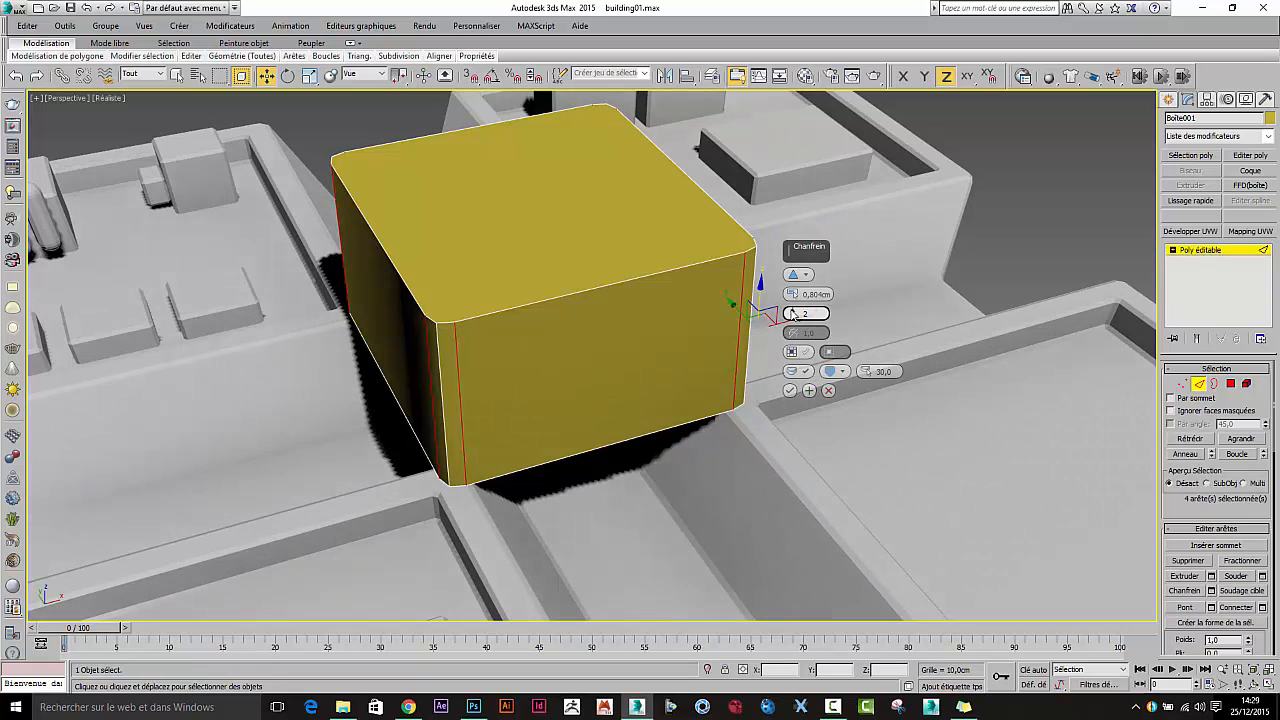
left_click(790, 391)
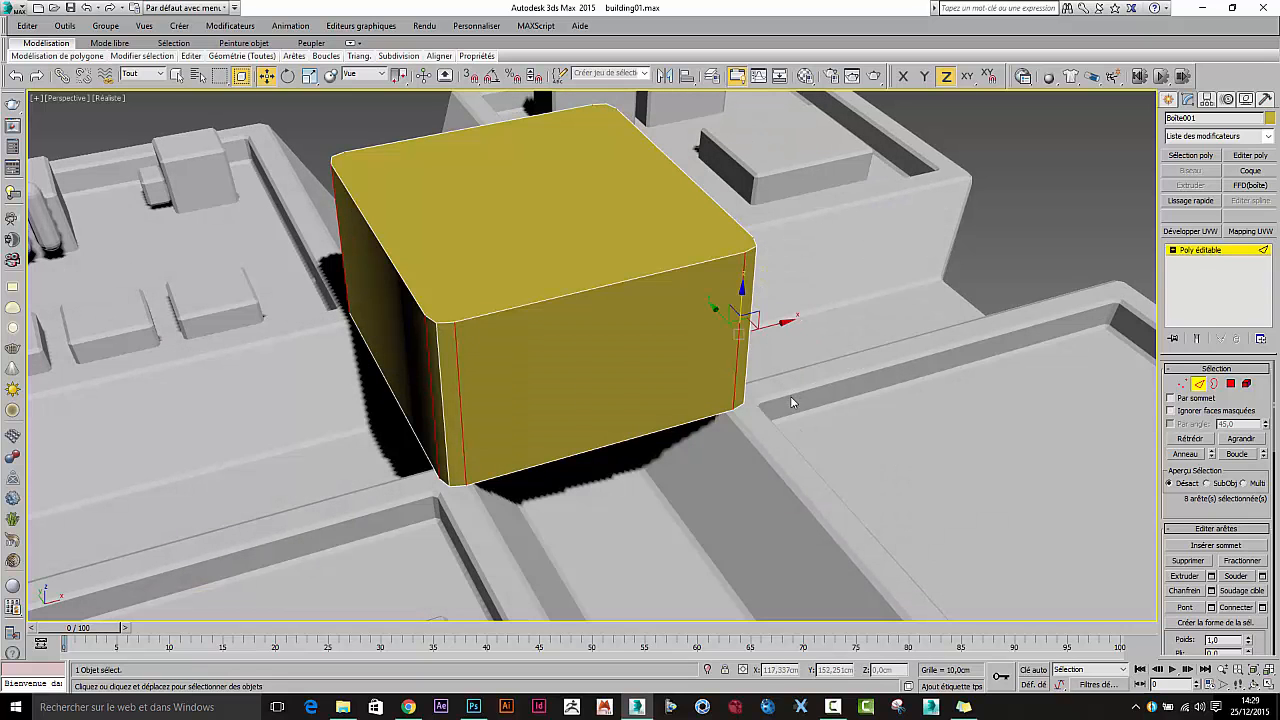
Step: Scale down the box's top polygon uniformly so the sides taper inward
mouse_move(452, 342)
middle_mouse_down("alt")
mouse_move(490, 322)
mouse_move(470, 324)
middle_mouse_up("alt")
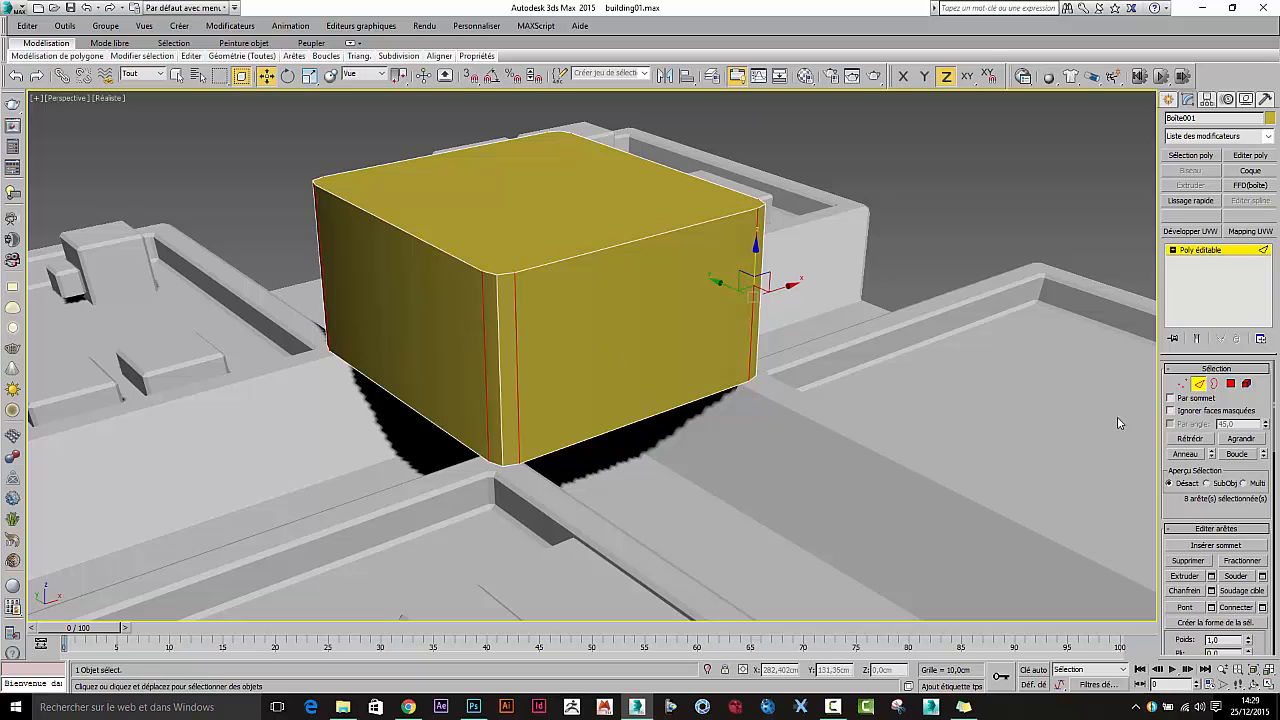
key("4")
left_click(552, 246)
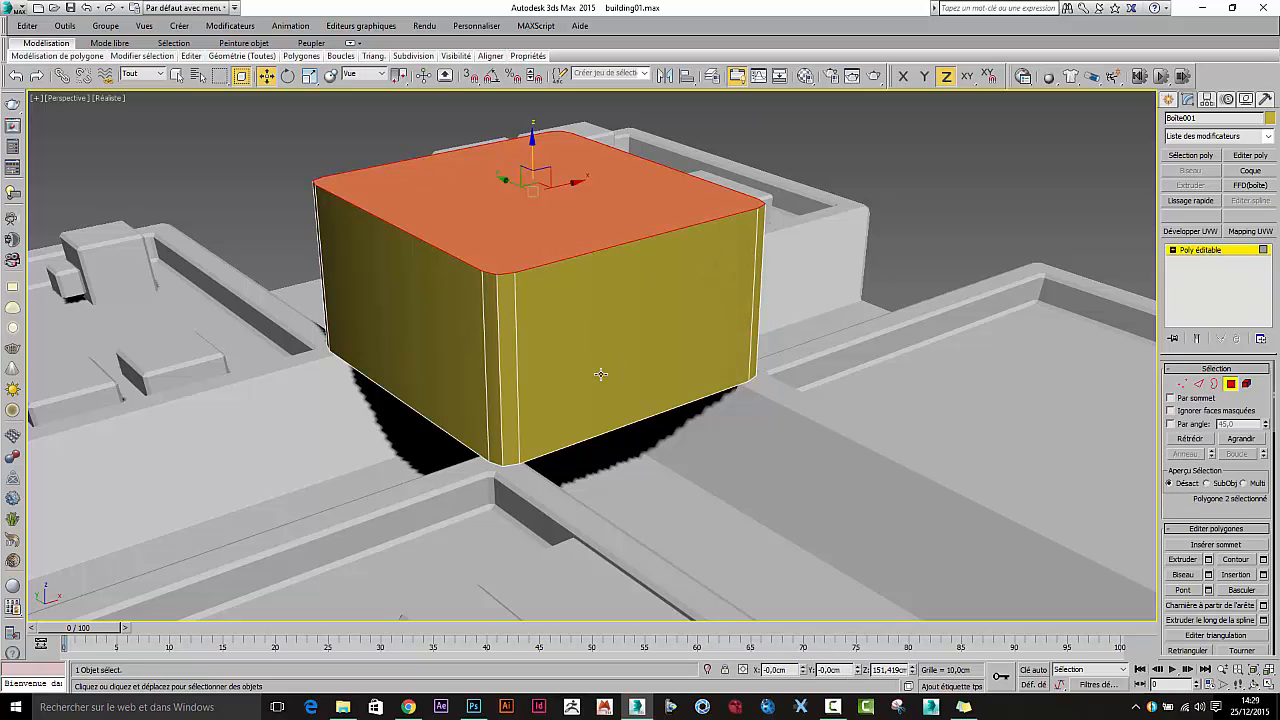
right_click(503, 223)
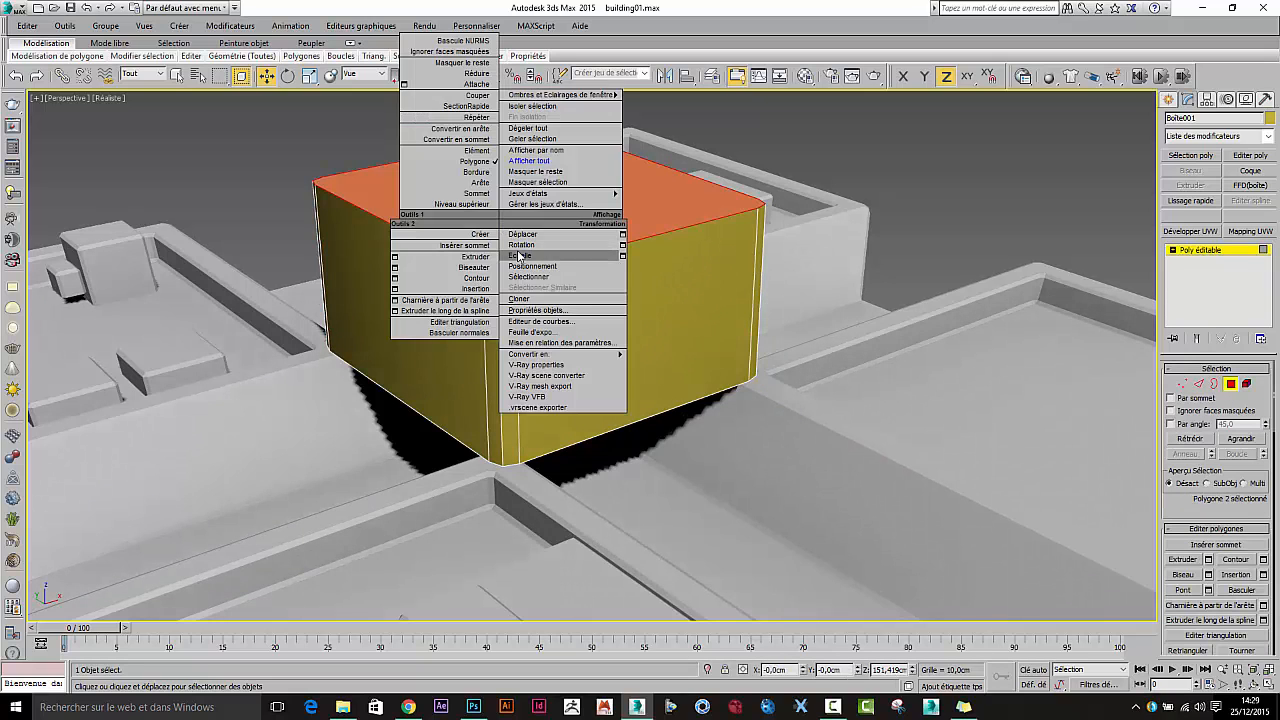
left_click(517, 251)
left_click_drag(534, 196, 530, 215)
middle_click_drag(530, 215, 498, 283, "alt")
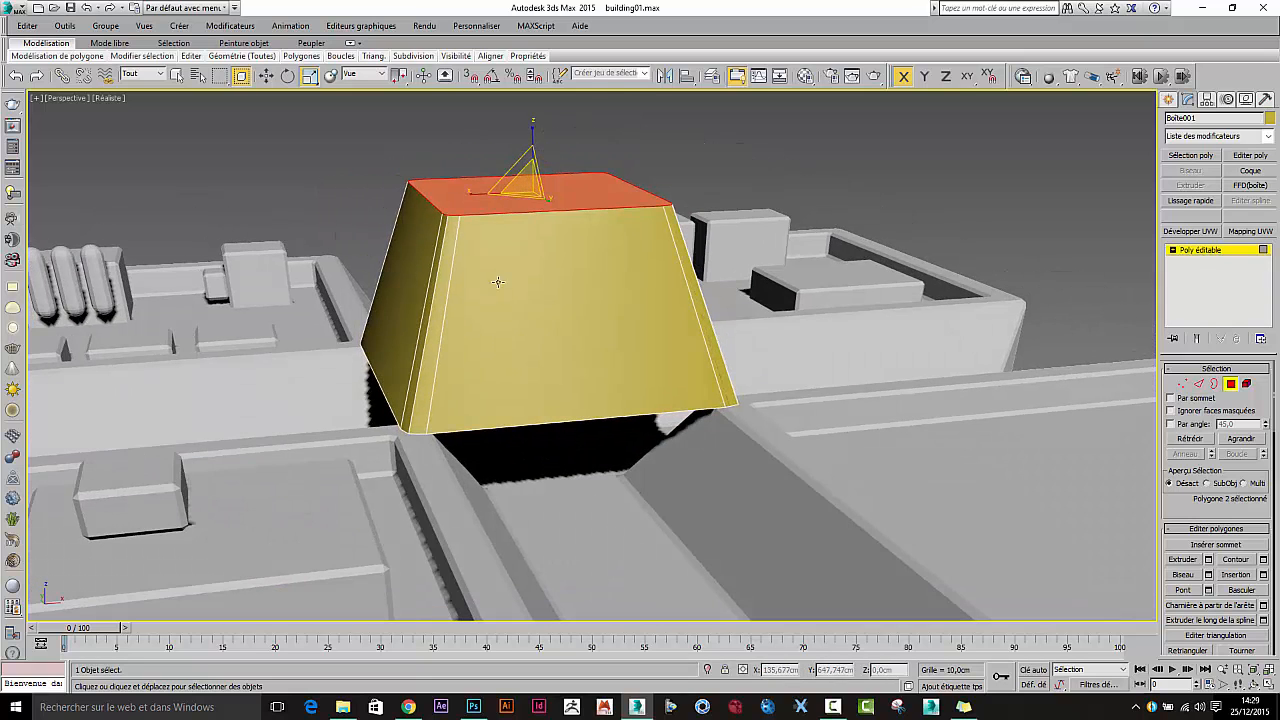
Step: Lower the scaled top polygon to about Z 148.2 cm to flatten the tapered box
right_click(513, 217)
left_click(535, 221)
left_click_drag(535, 157, 533, 231)
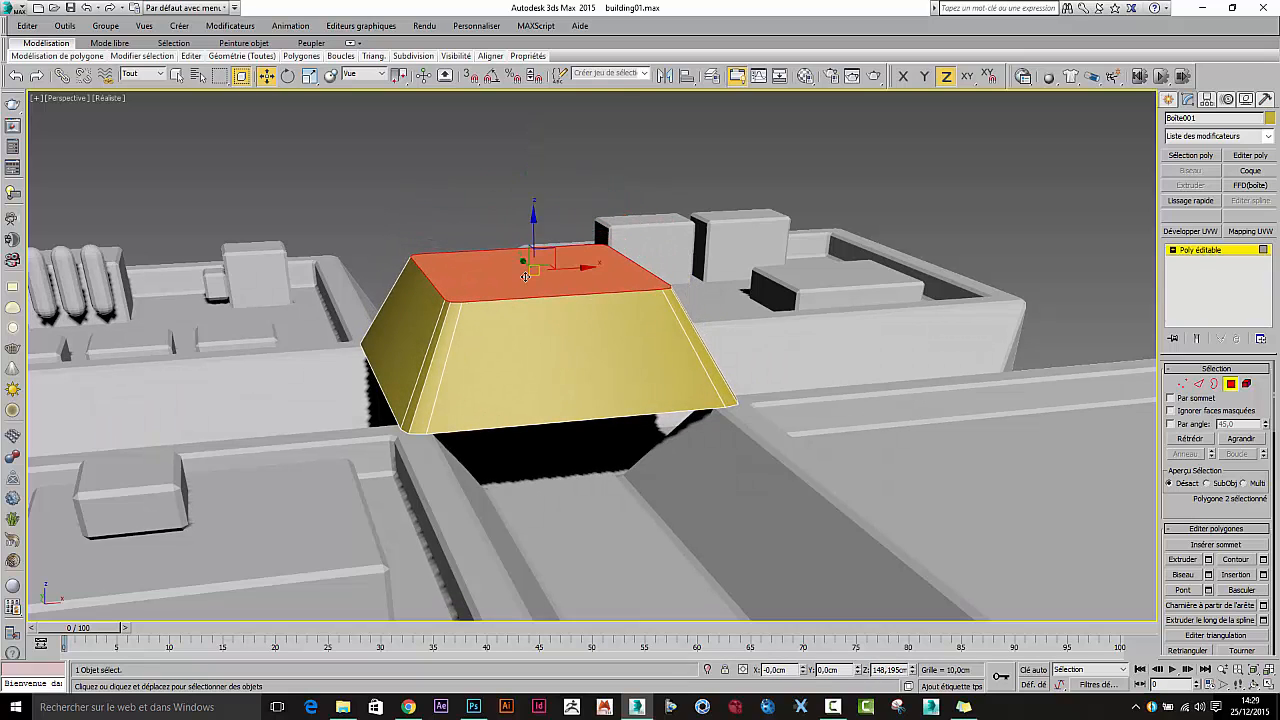
middle_click_drag(533, 240, 546, 350, "alt")
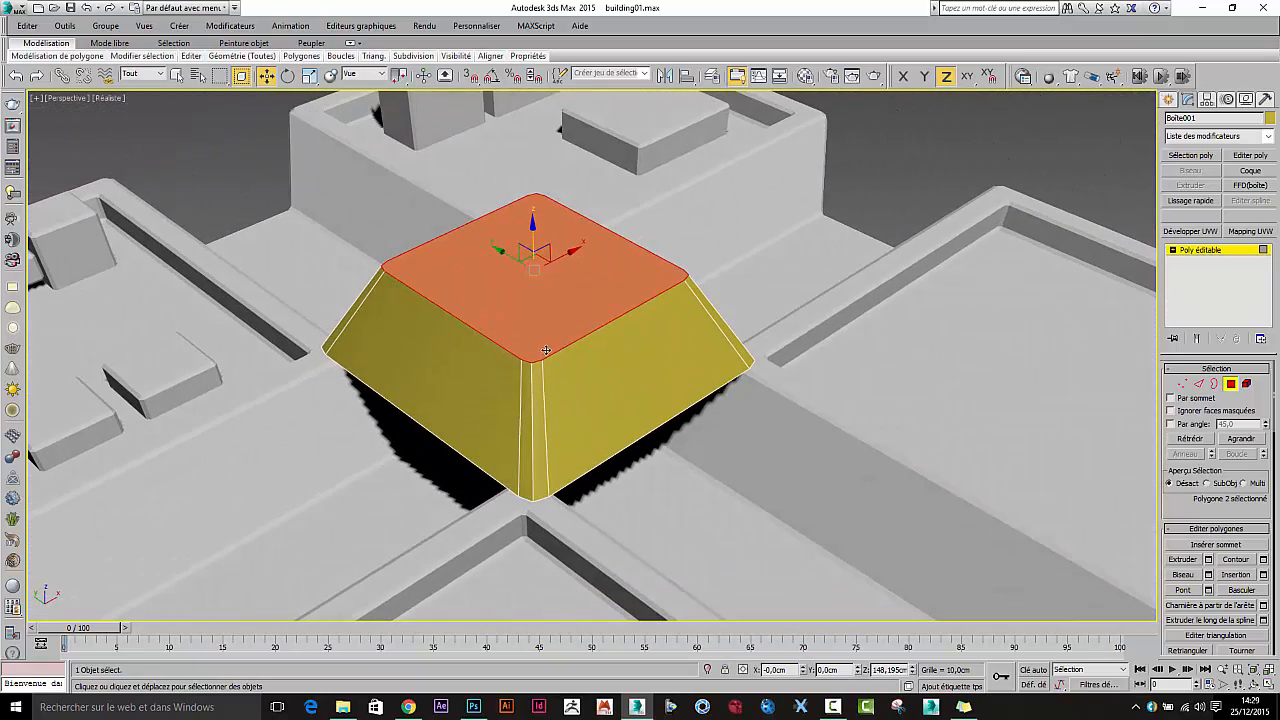
Step: Select all edges of the tapered box, including its rounded corners, and return to object level
left_click(1199, 383)
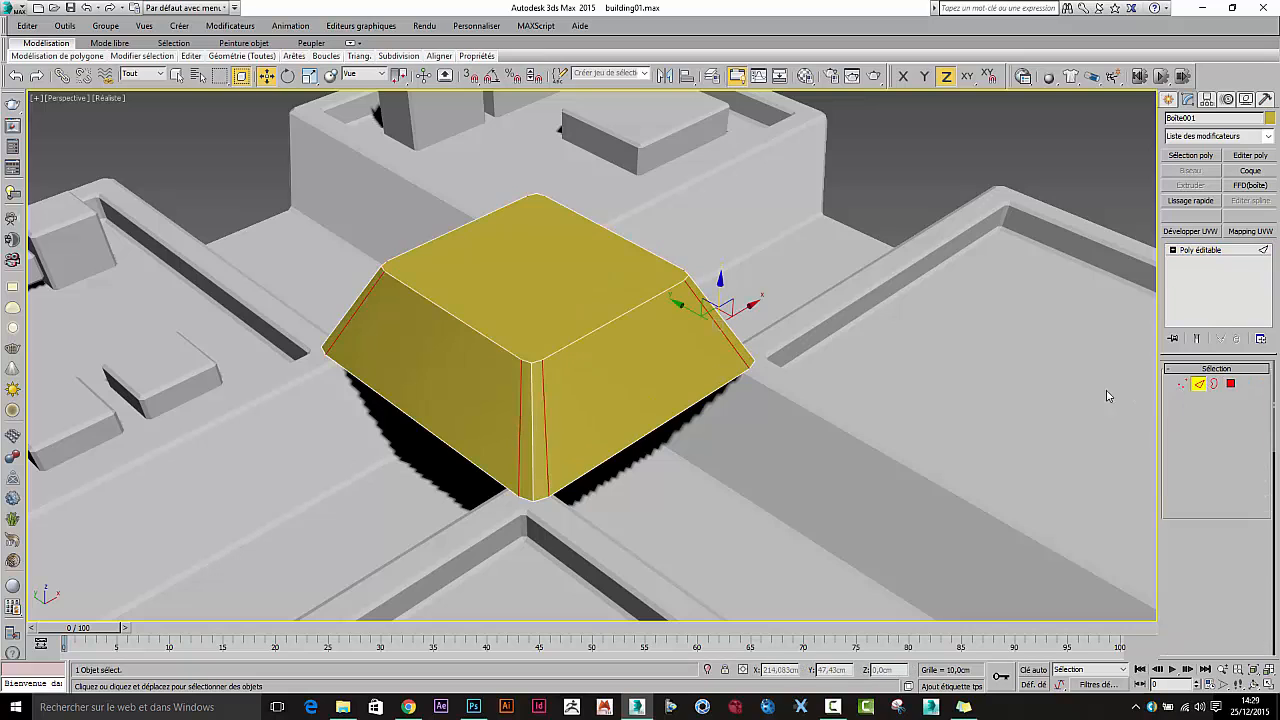
left_click(531, 421)
left_click(545, 436, "shift")
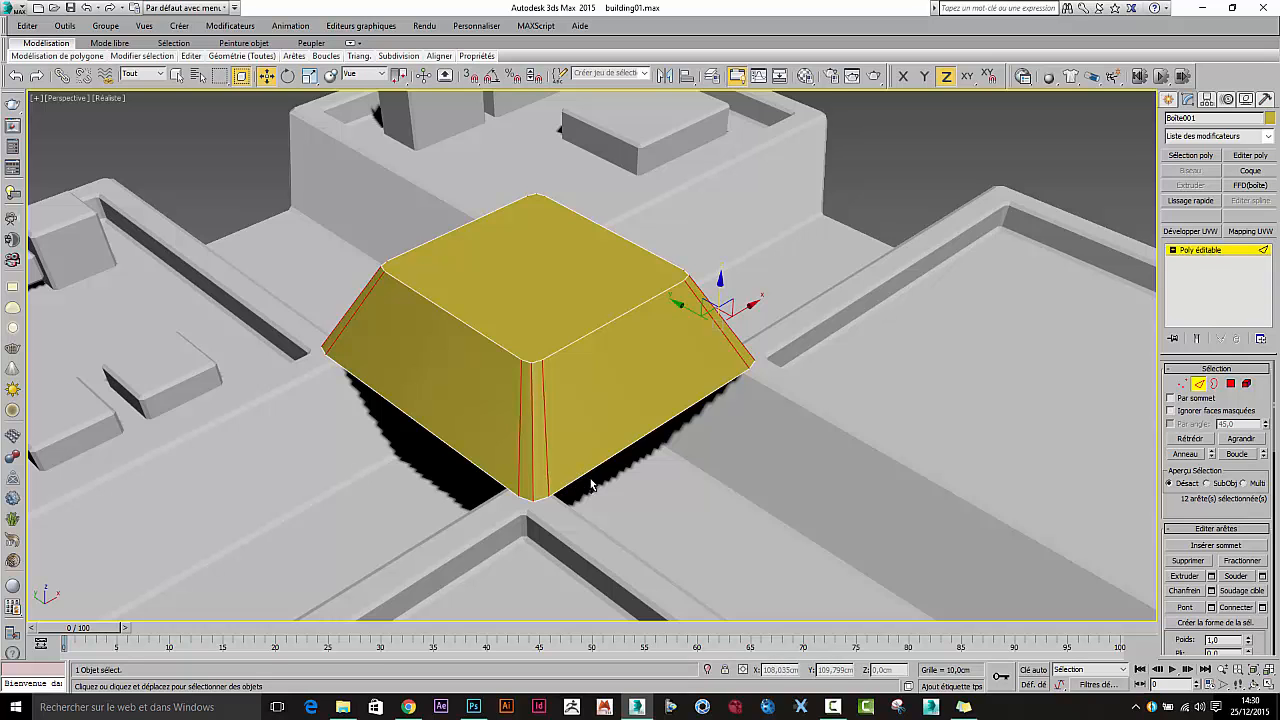
key("ctrl+Page_Up")
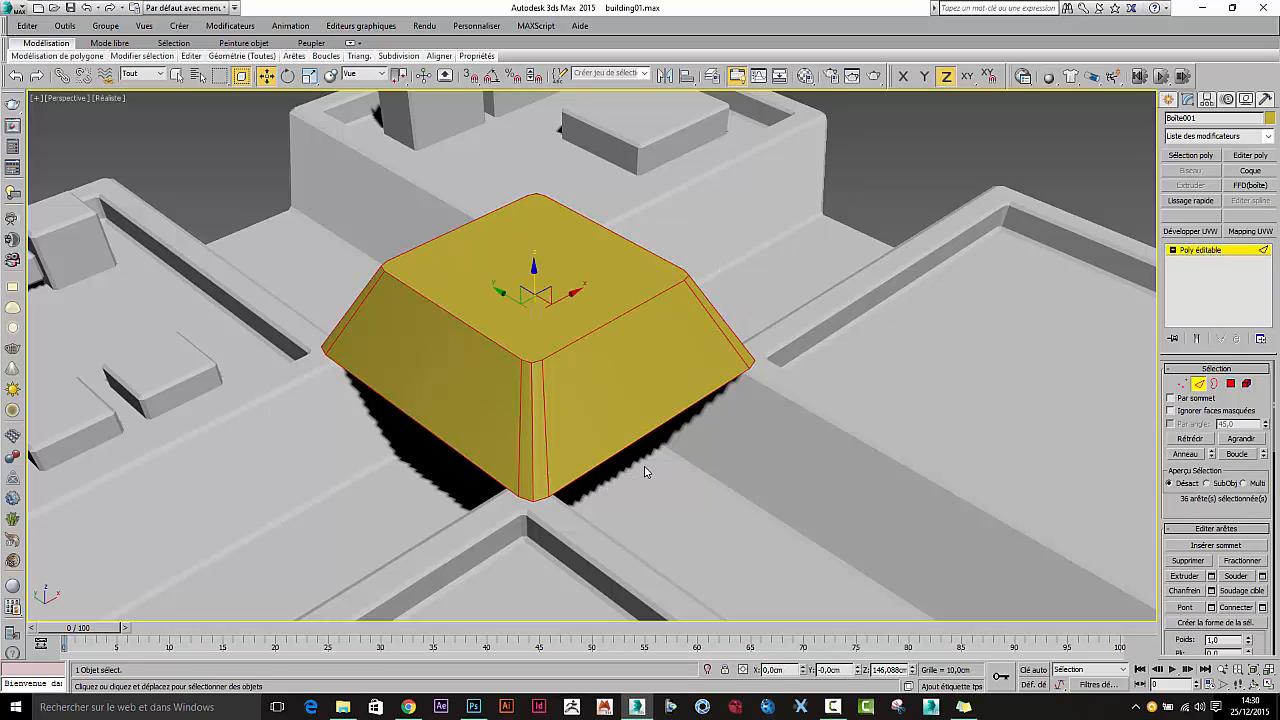
middle_click_drag(645, 472, 623, 450, "alt")
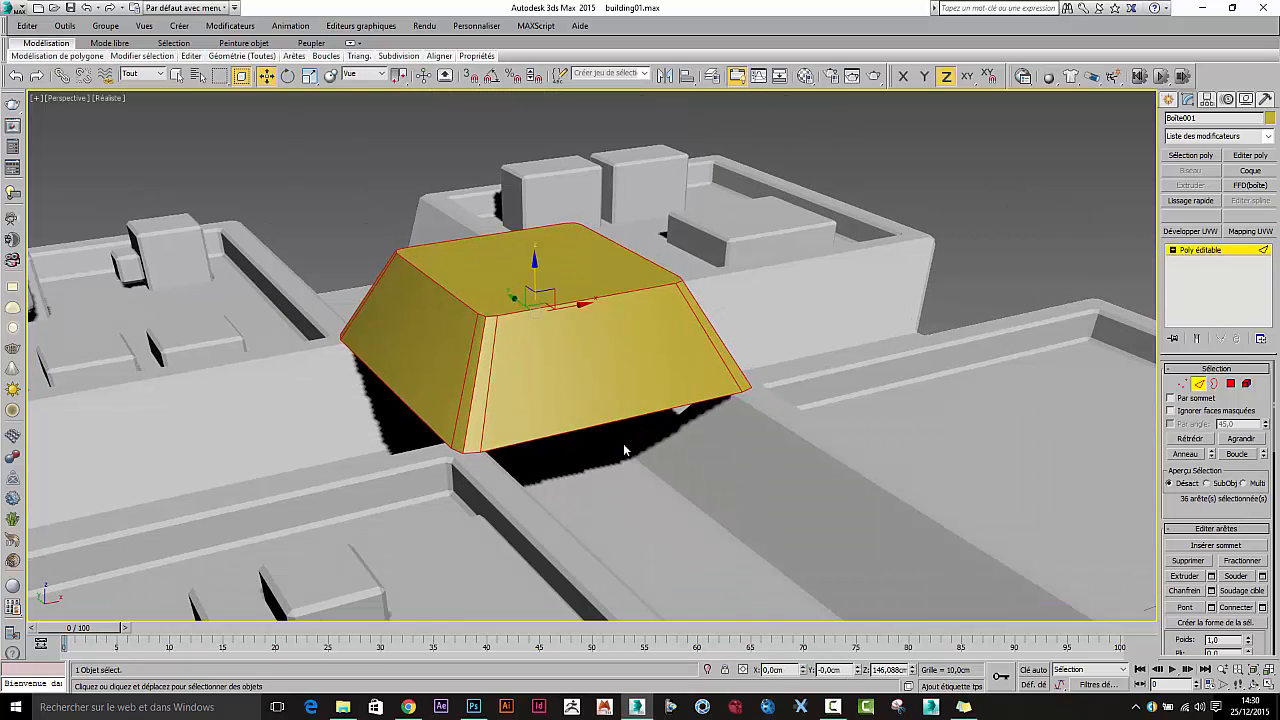
left_click(1199, 384)
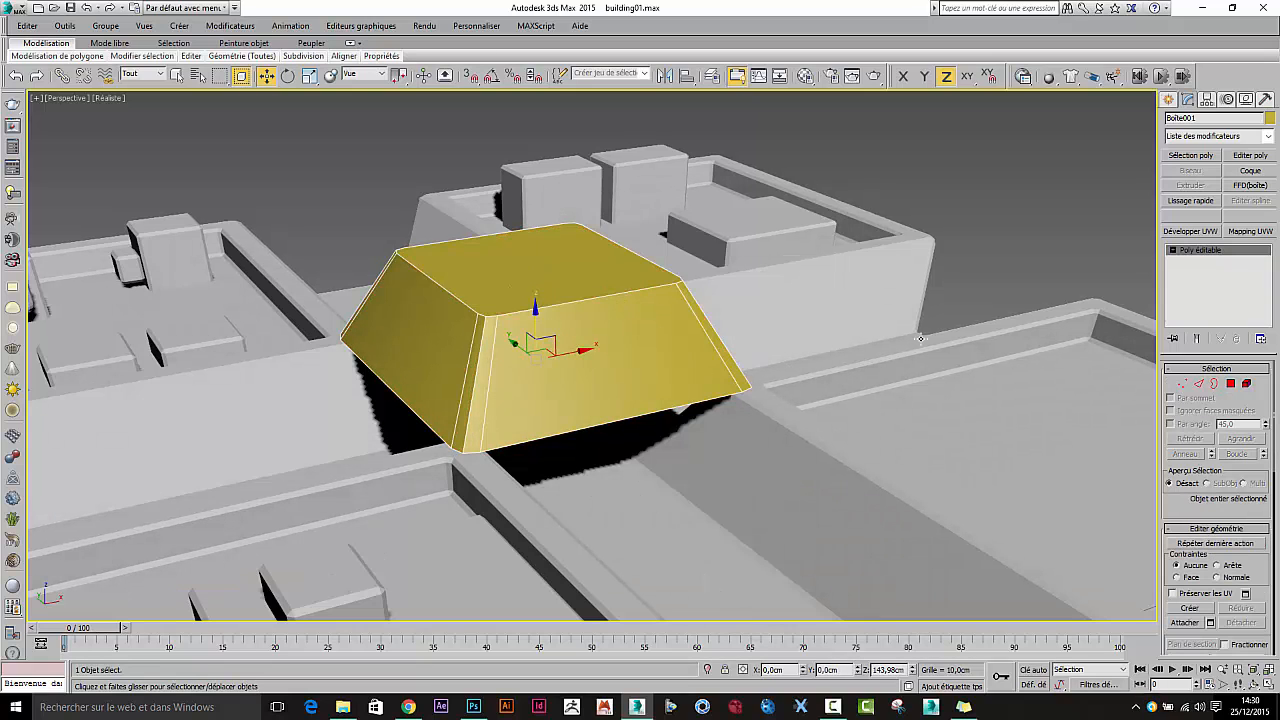
Step: Apply the Treillis (Lattice) modifier to the tapered box and reduce the strut radius to 0 cm
left_click(1267, 136)
scroll(1240, 483, "down", 20)
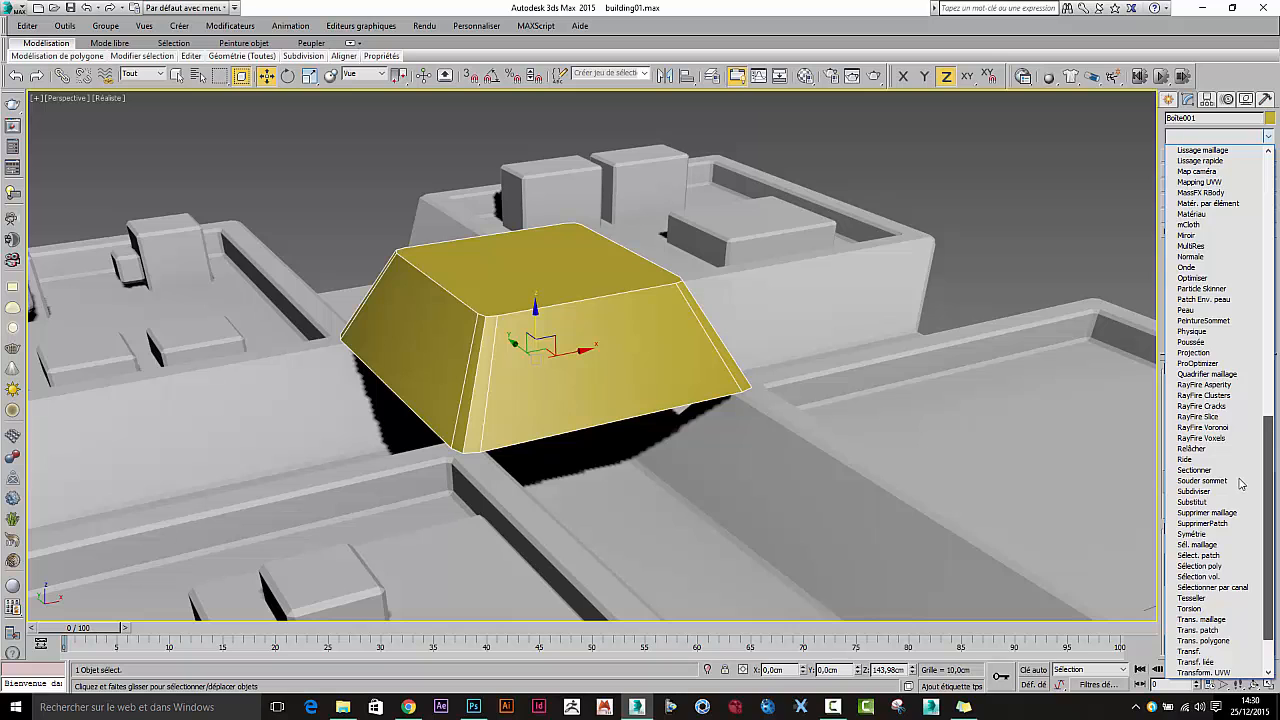
scroll(1240, 483, "up", 1)
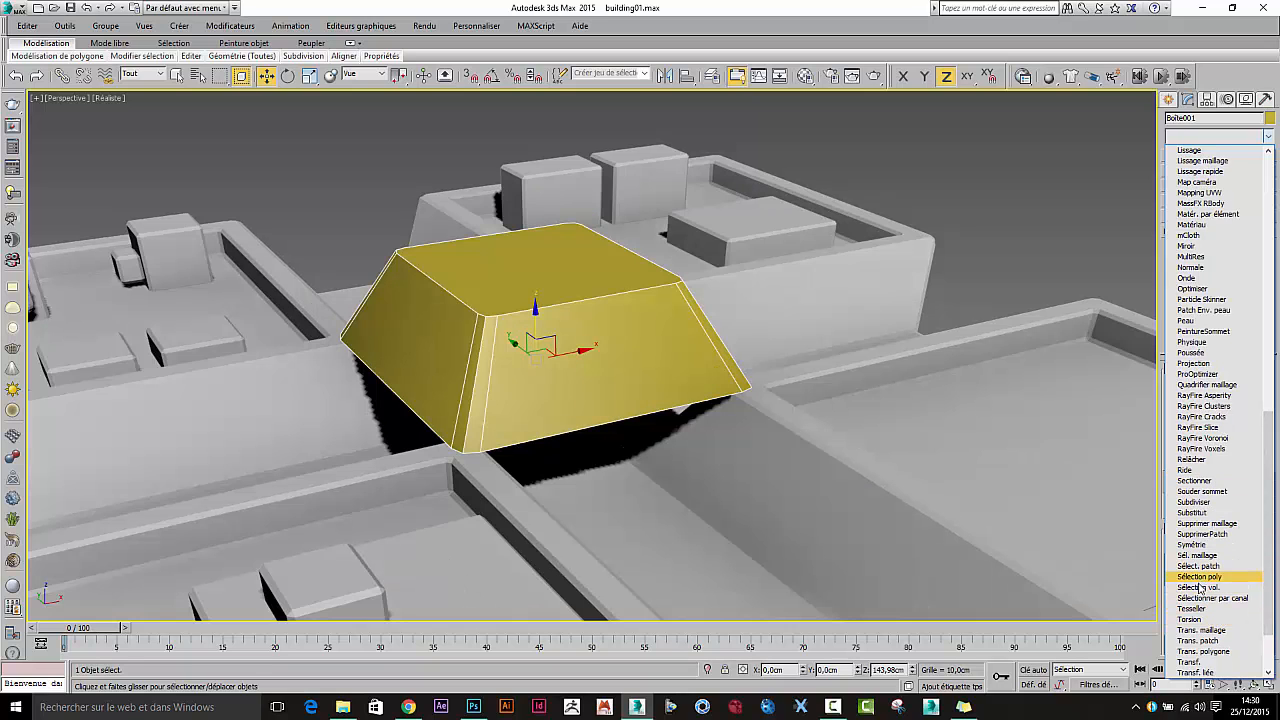
scroll(1202, 608, "down", 2)
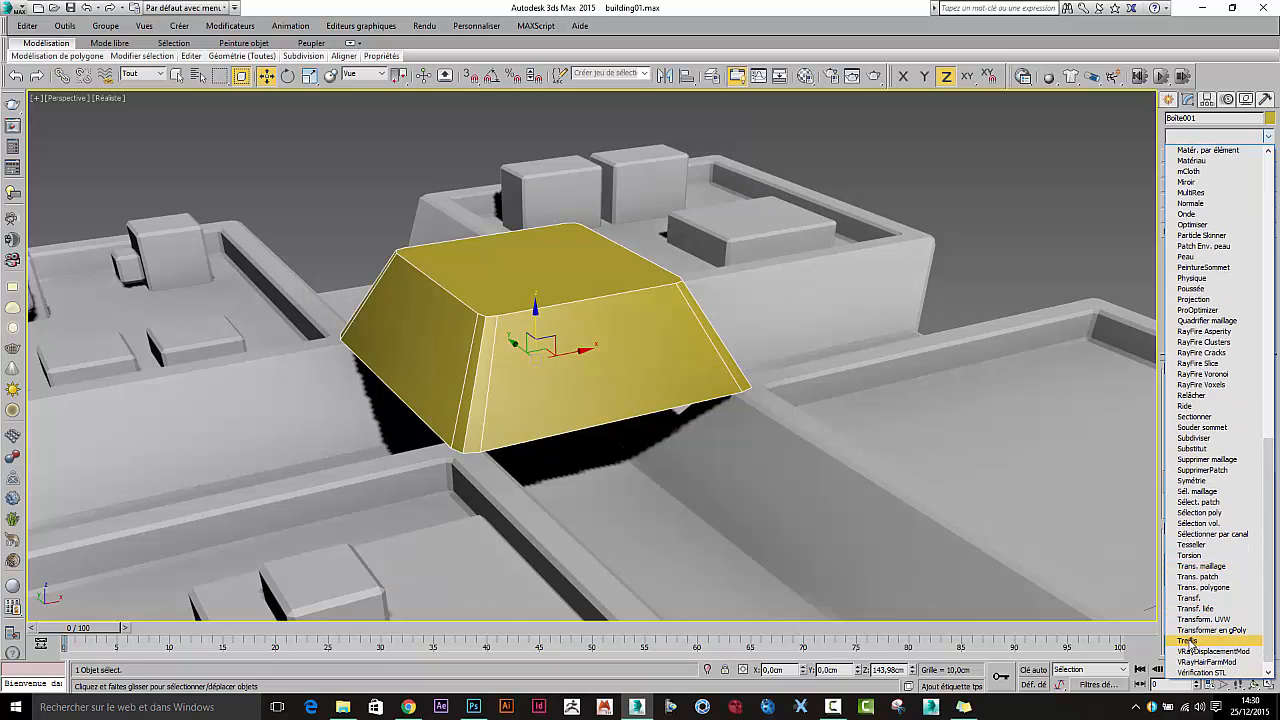
left_click(1191, 641)
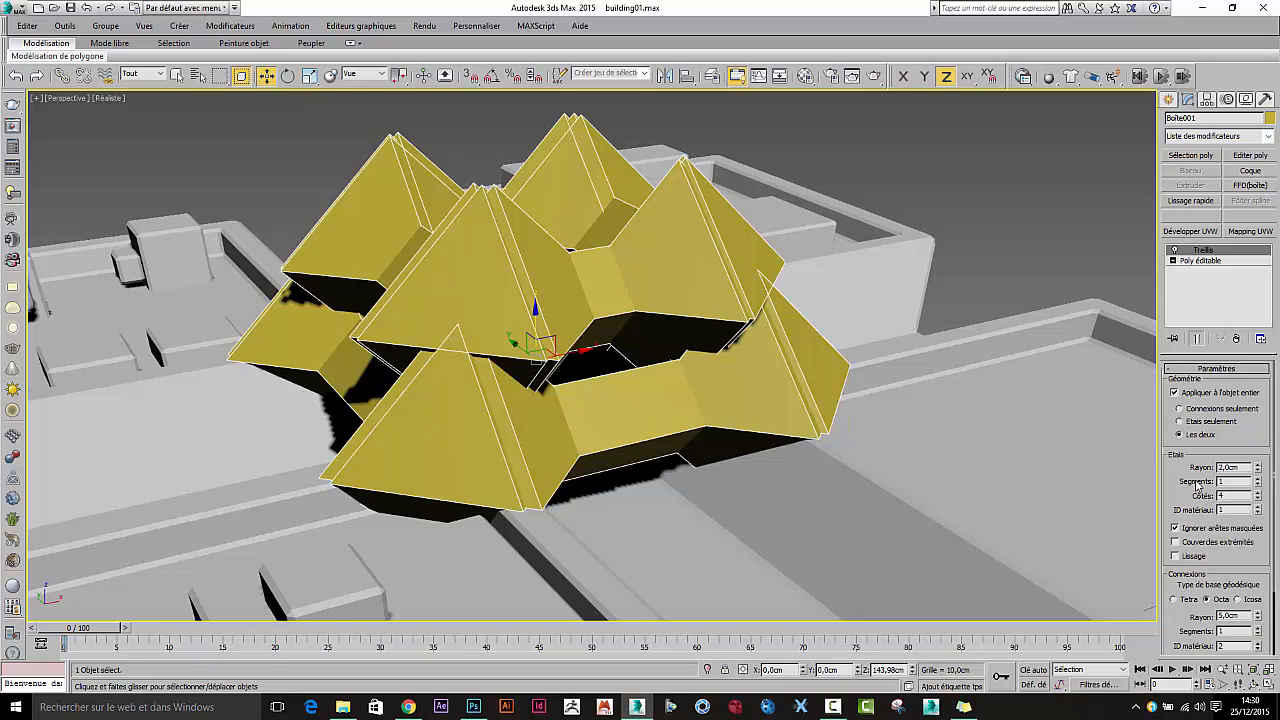
left_click_drag(1257, 467, 1261, 470)
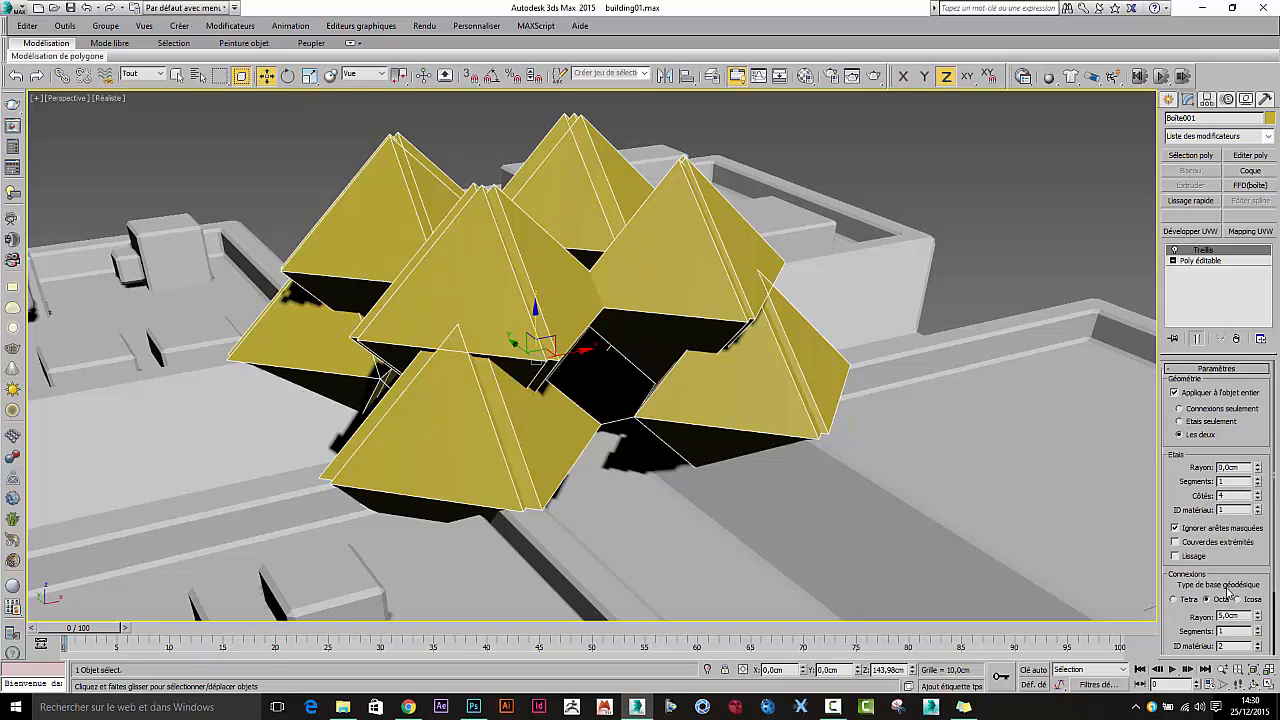
Step: Set the lattice joints to the Icosa base type with a radius of 0.5 cm
right_click(1259, 618)
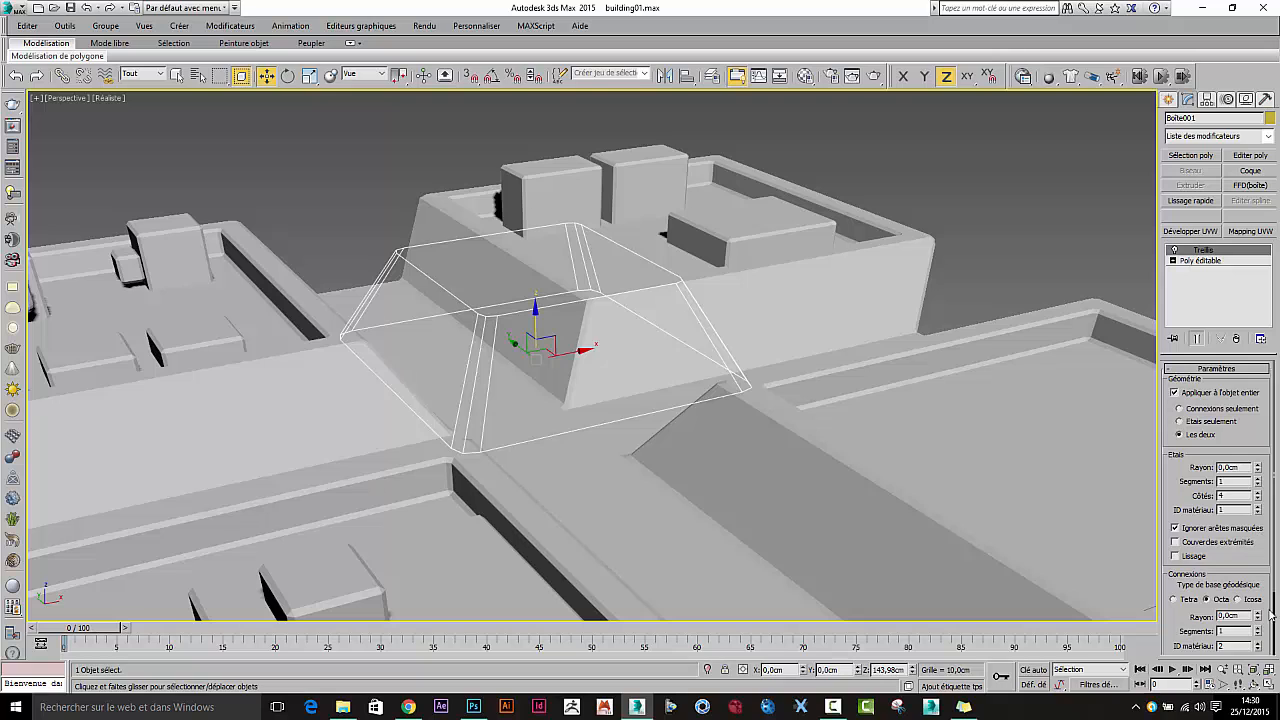
left_click_drag(1259, 618, 1259, 612)
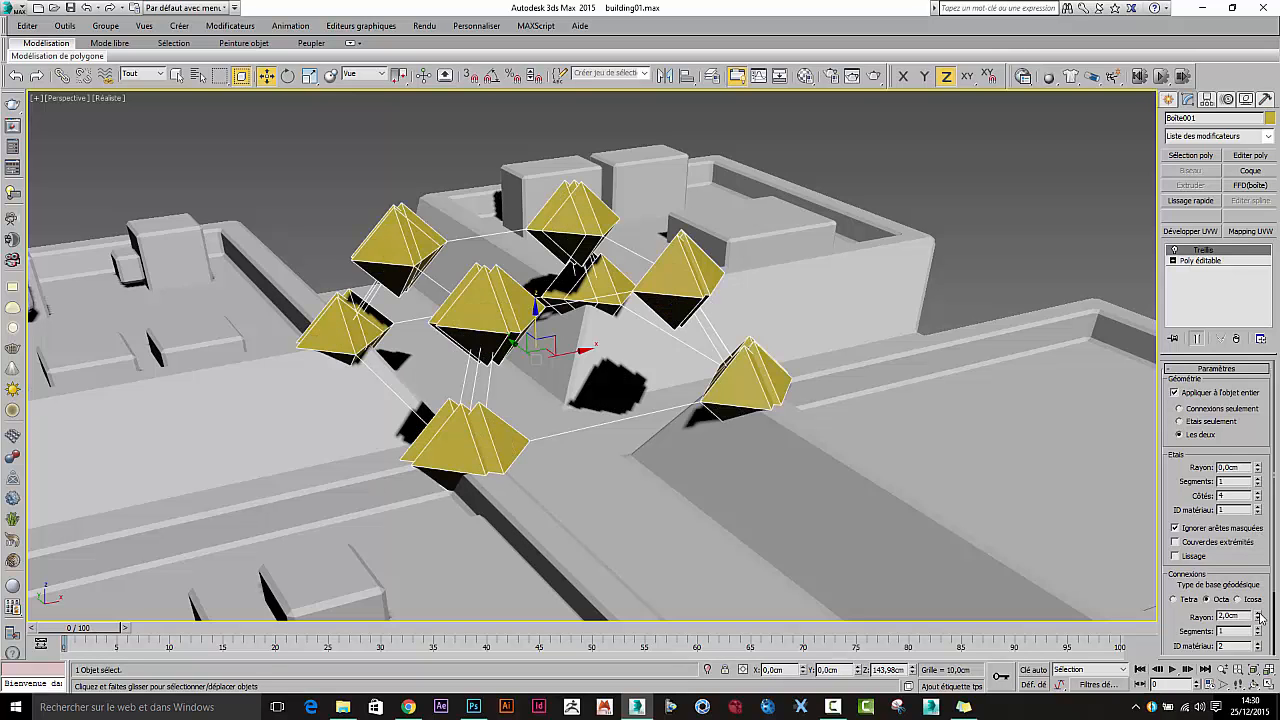
right_click(1259, 618)
left_click(1259, 616)
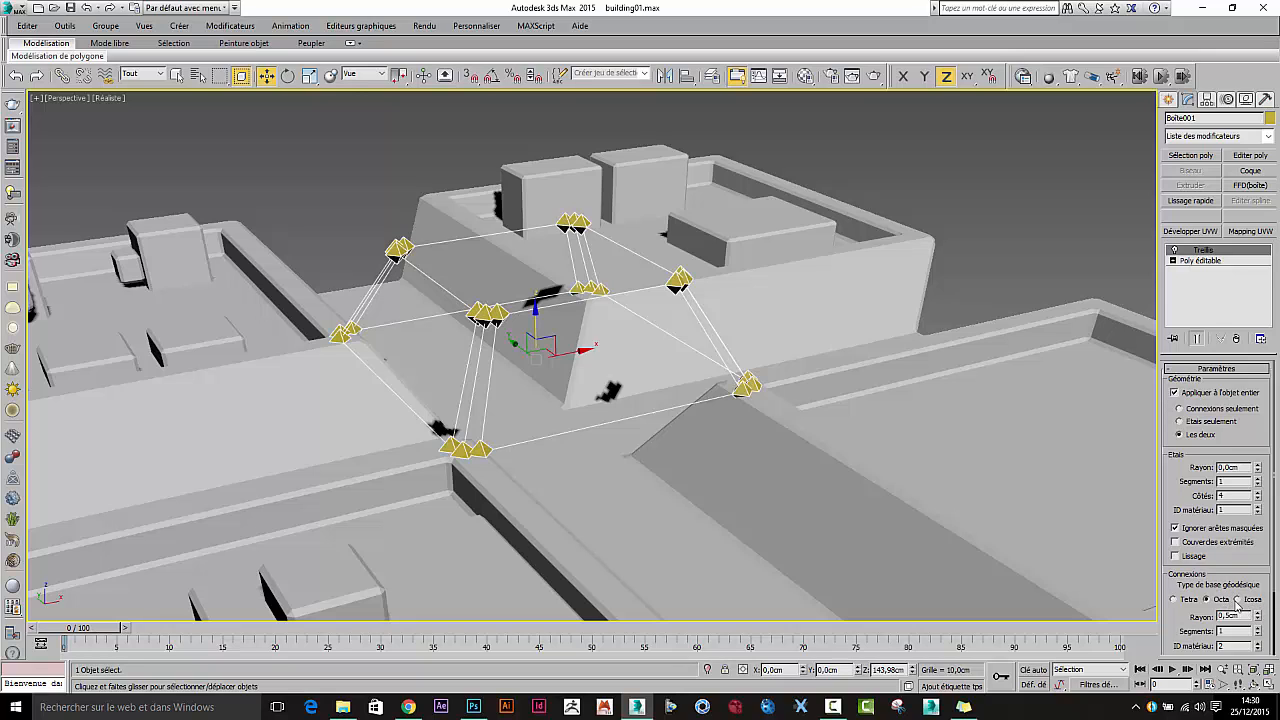
left_click(1237, 600)
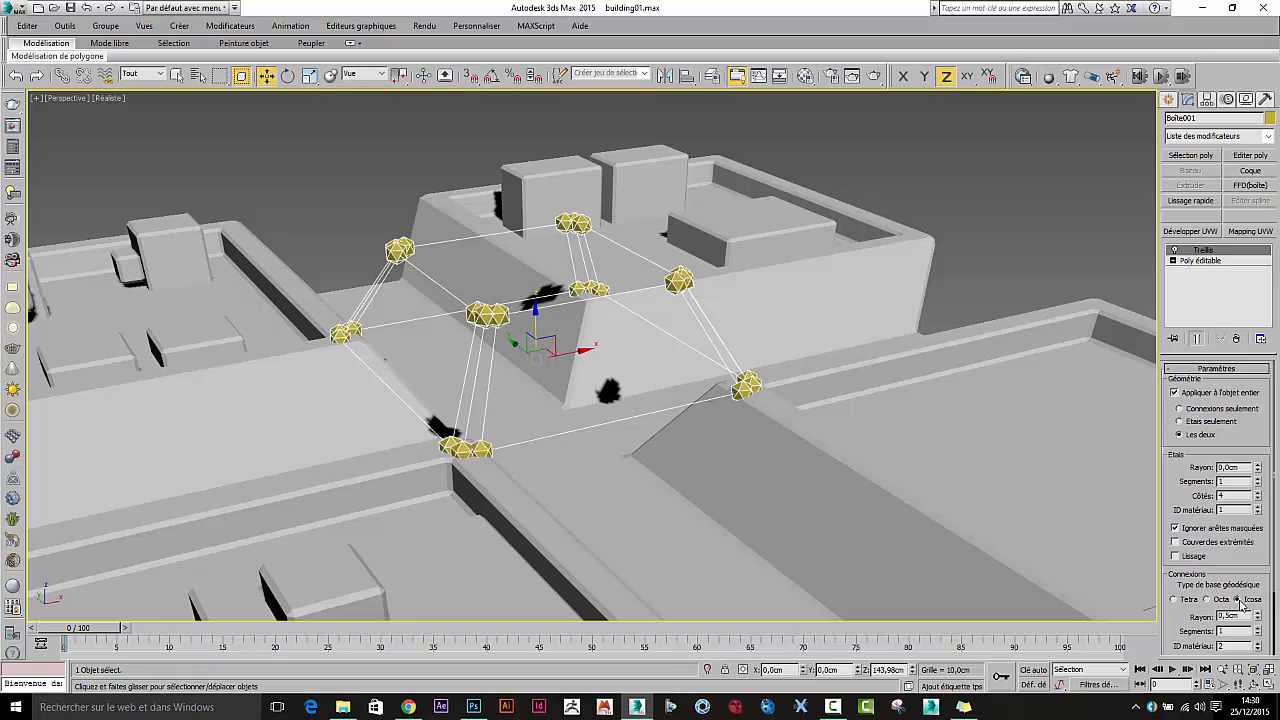
Step: Set the lattice strut radius to 0.15 cm and the joint radius to 0.25 cm
left_click(1258, 466)
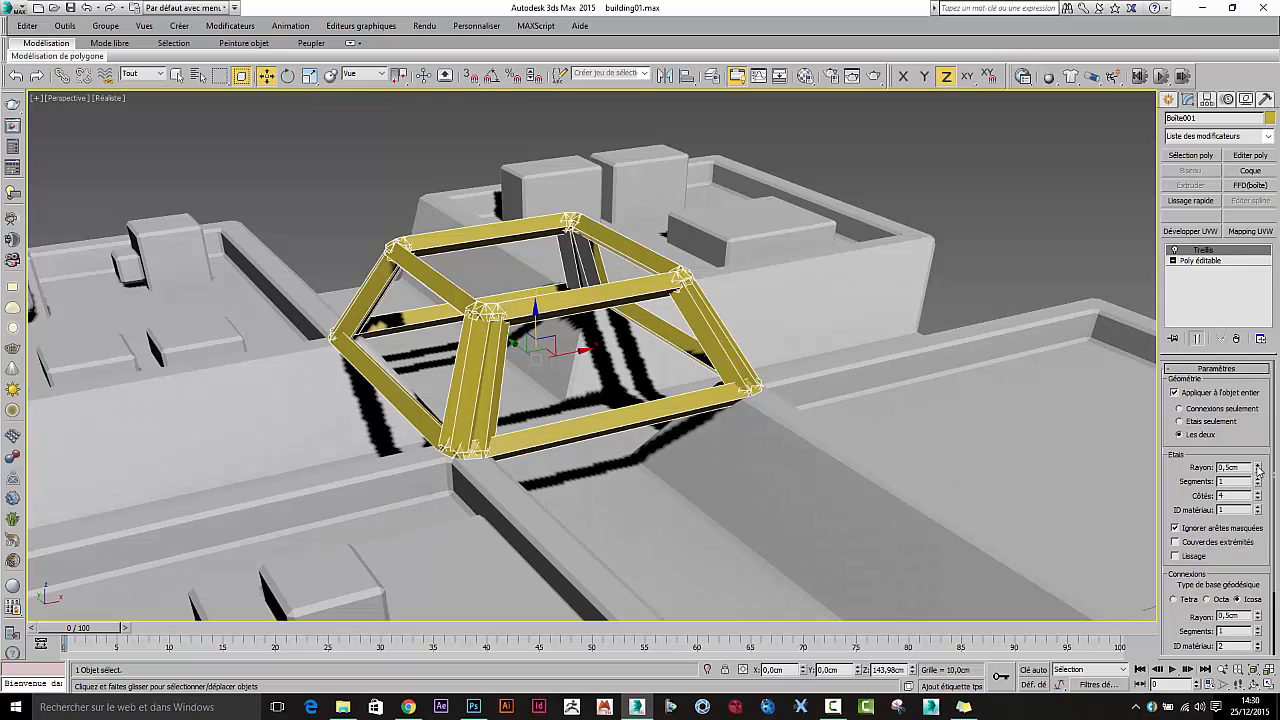
left_click(1258, 471)
left_click_drag(1257, 473, 1257, 468)
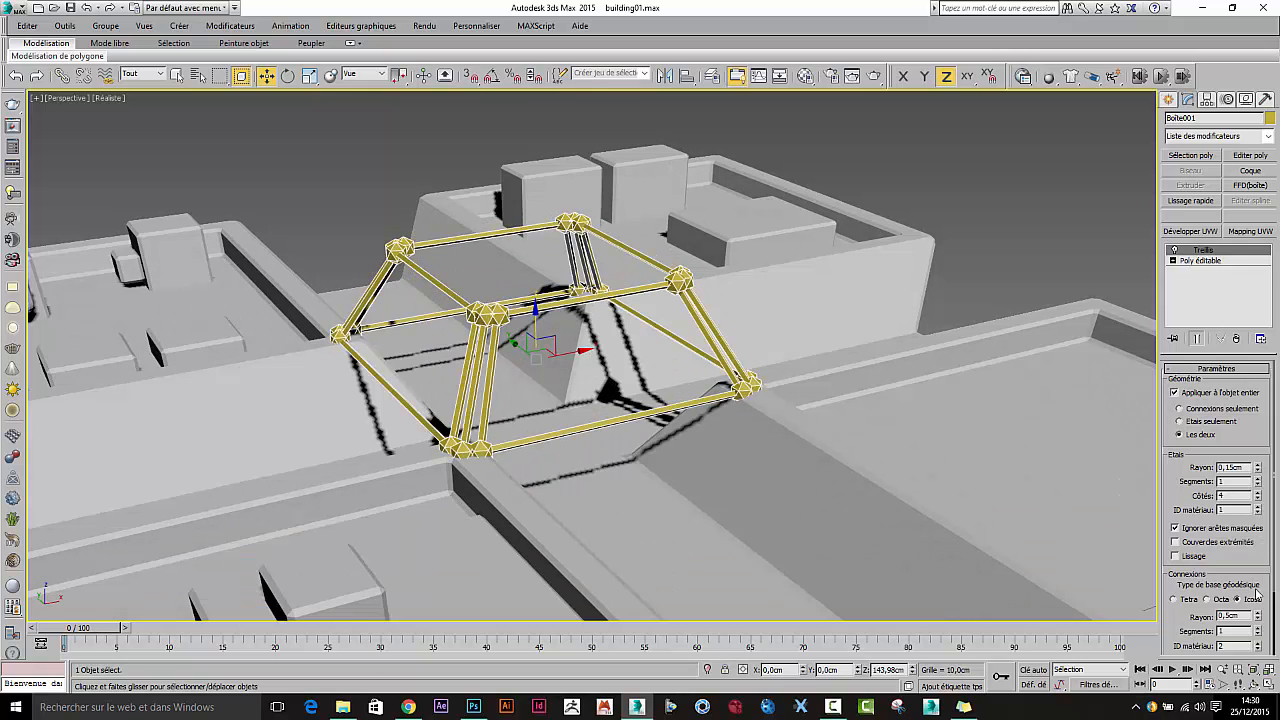
left_click(1258, 621)
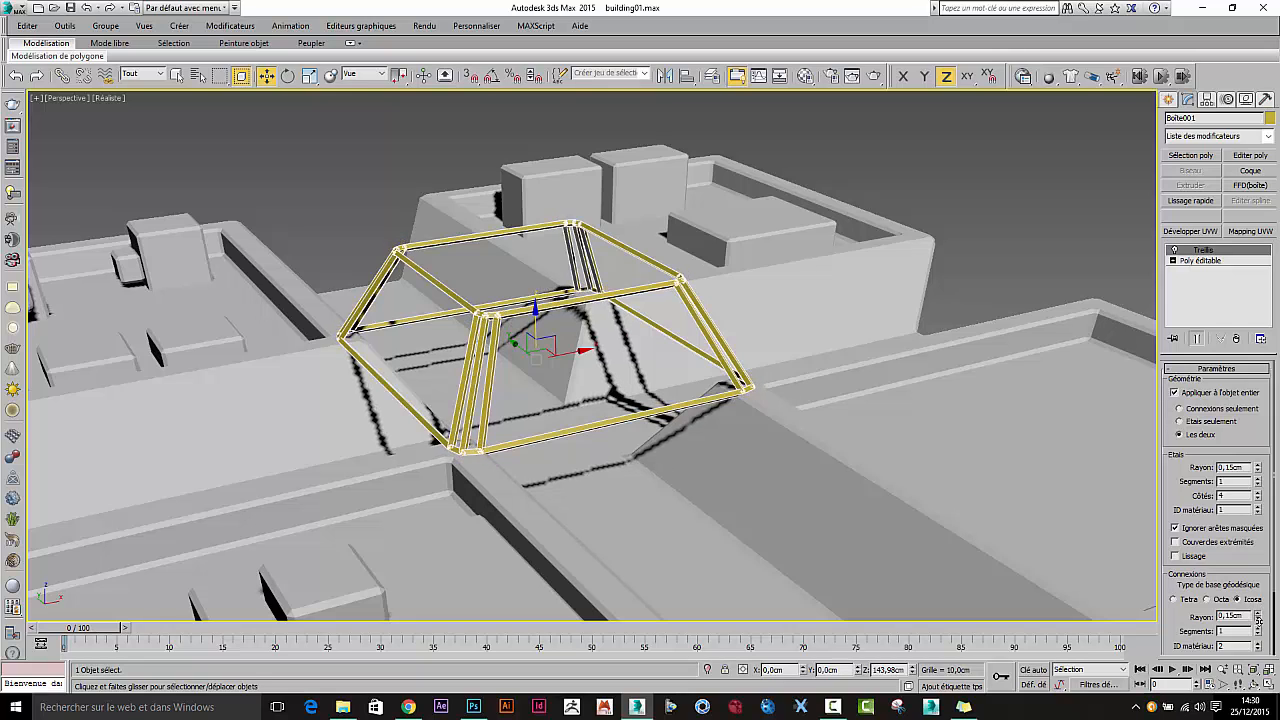
left_click_drag(1258, 621, 1258, 617)
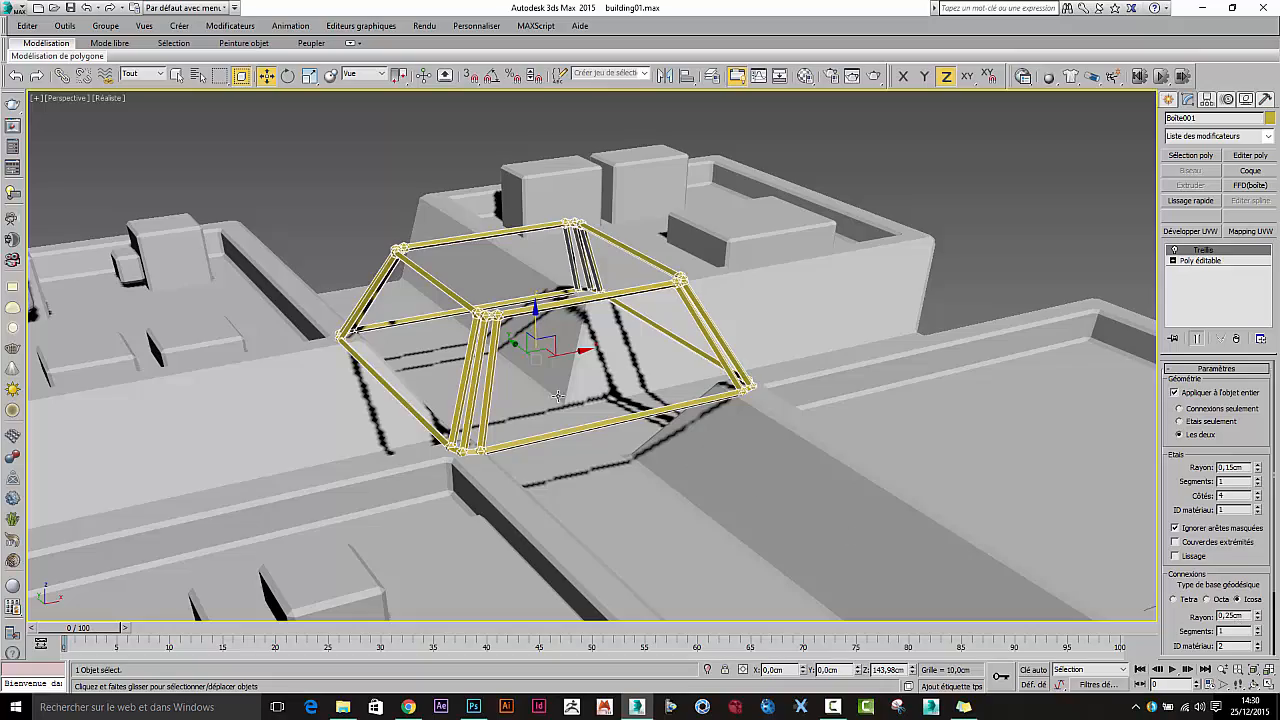
Step: Enlarge the joint radius to 0.4 cm, turn on joint smoothing (Lissage) and set the joint segments to 3
middle_click_drag(557, 396, 568, 318, "alt")
scroll(552, 401, "up", 3)
scroll(552, 401, "up", 3)
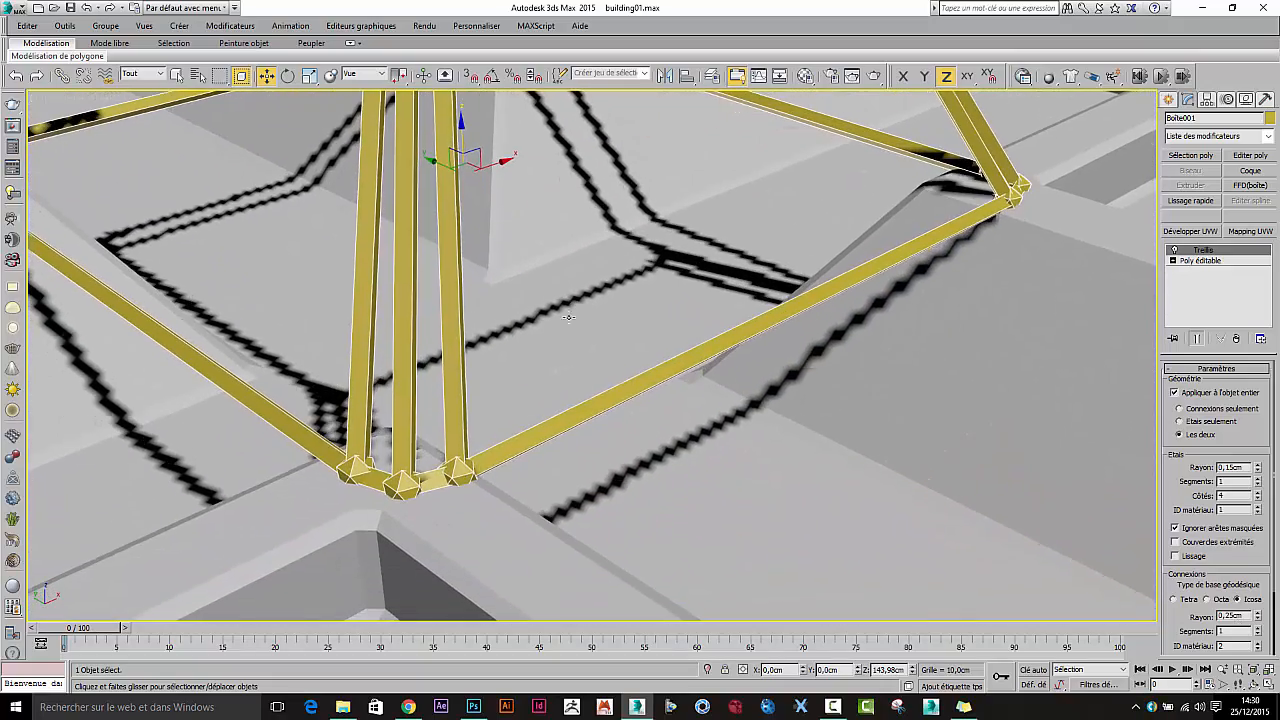
left_click_drag(1174, 624, 1176, 530)
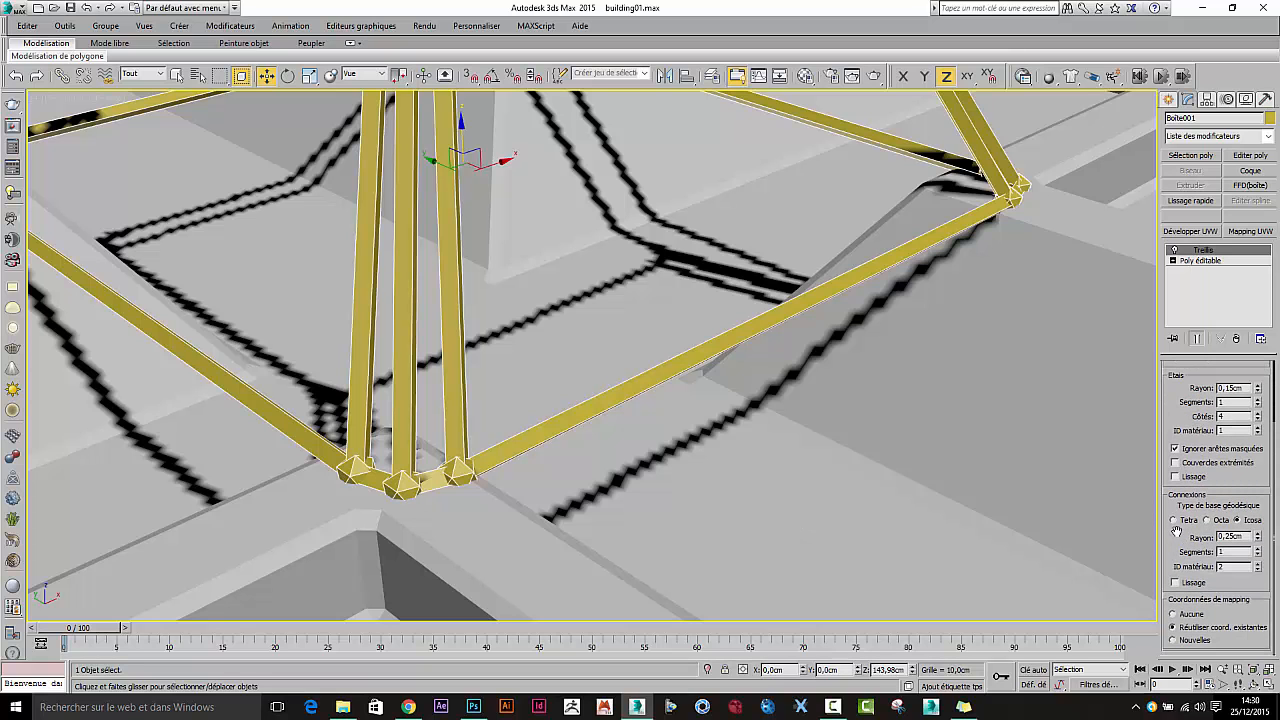
middle_click_drag(668, 470, 645, 458, "alt")
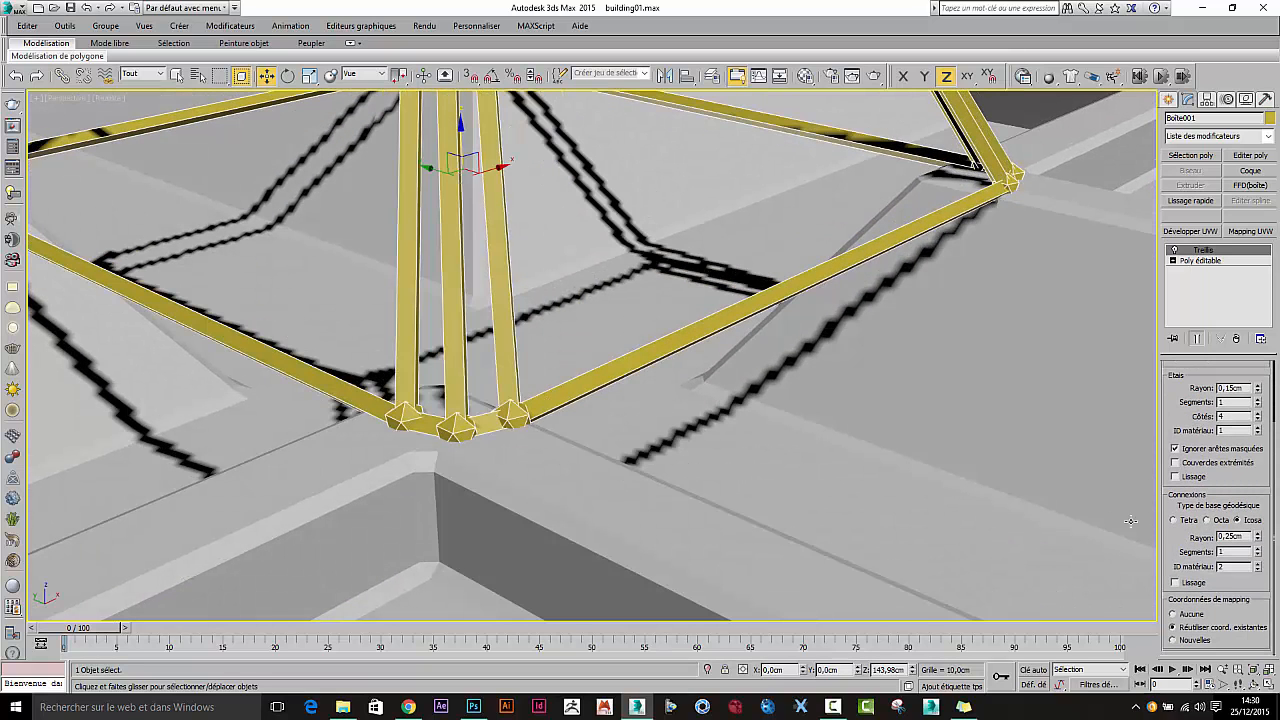
left_click_drag(1175, 543, 1180, 567)
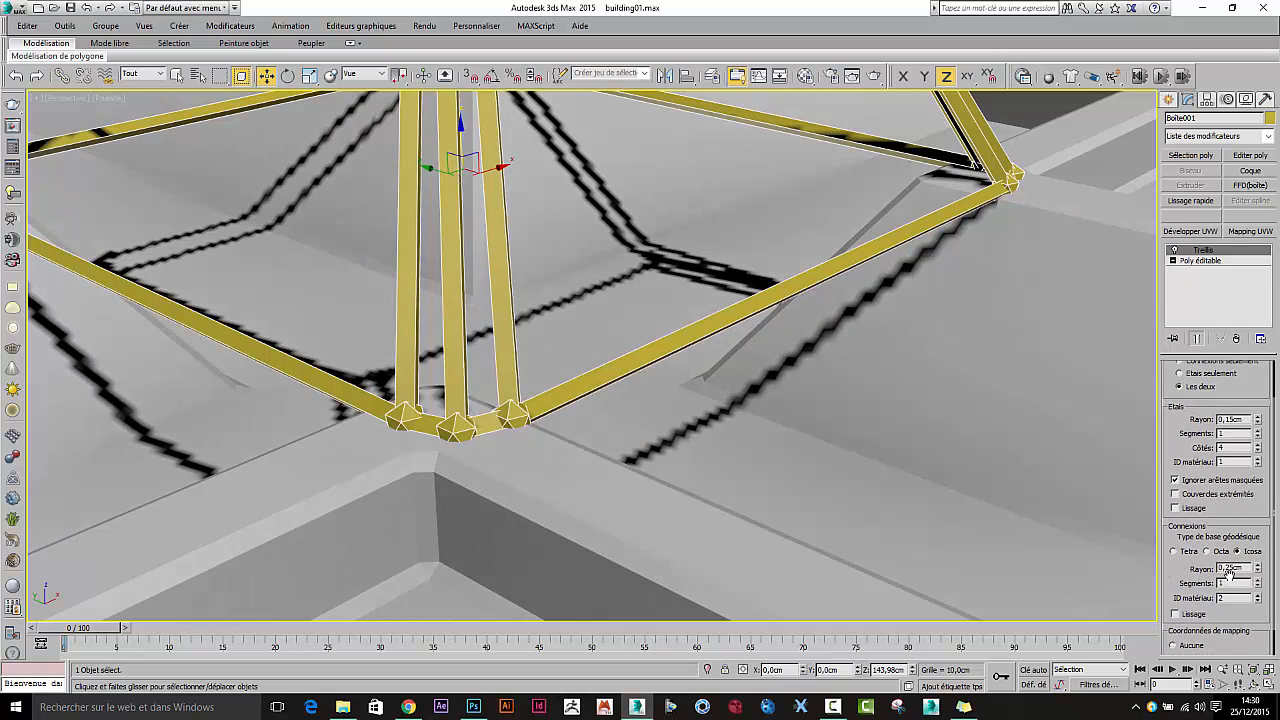
left_click_drag(1258, 568, 1258, 565)
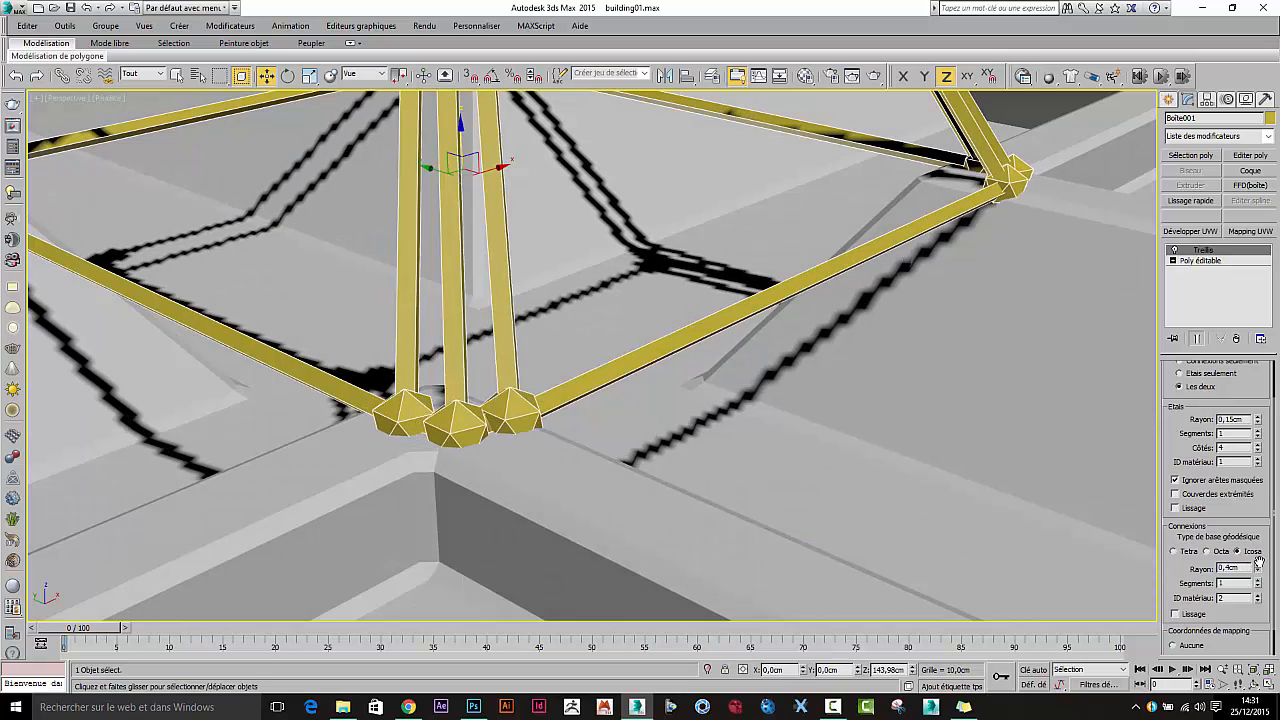
left_click(1176, 614)
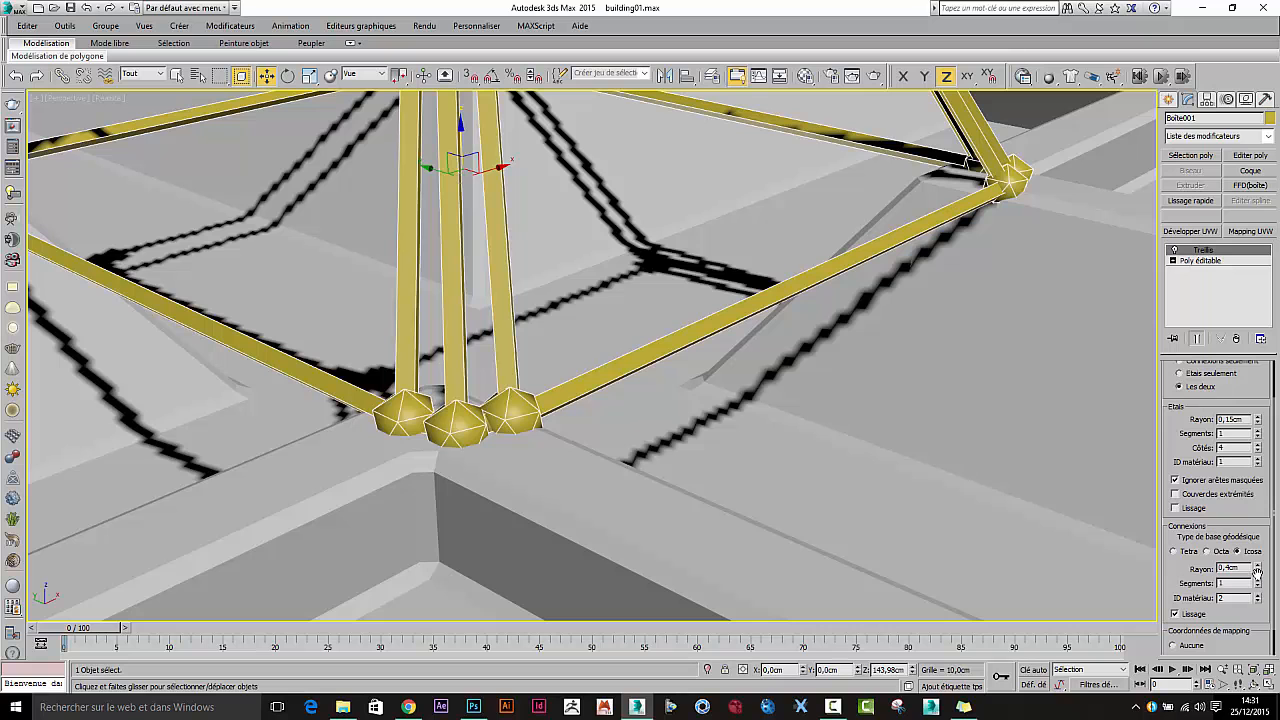
left_click(1259, 581)
left_click(1259, 581)
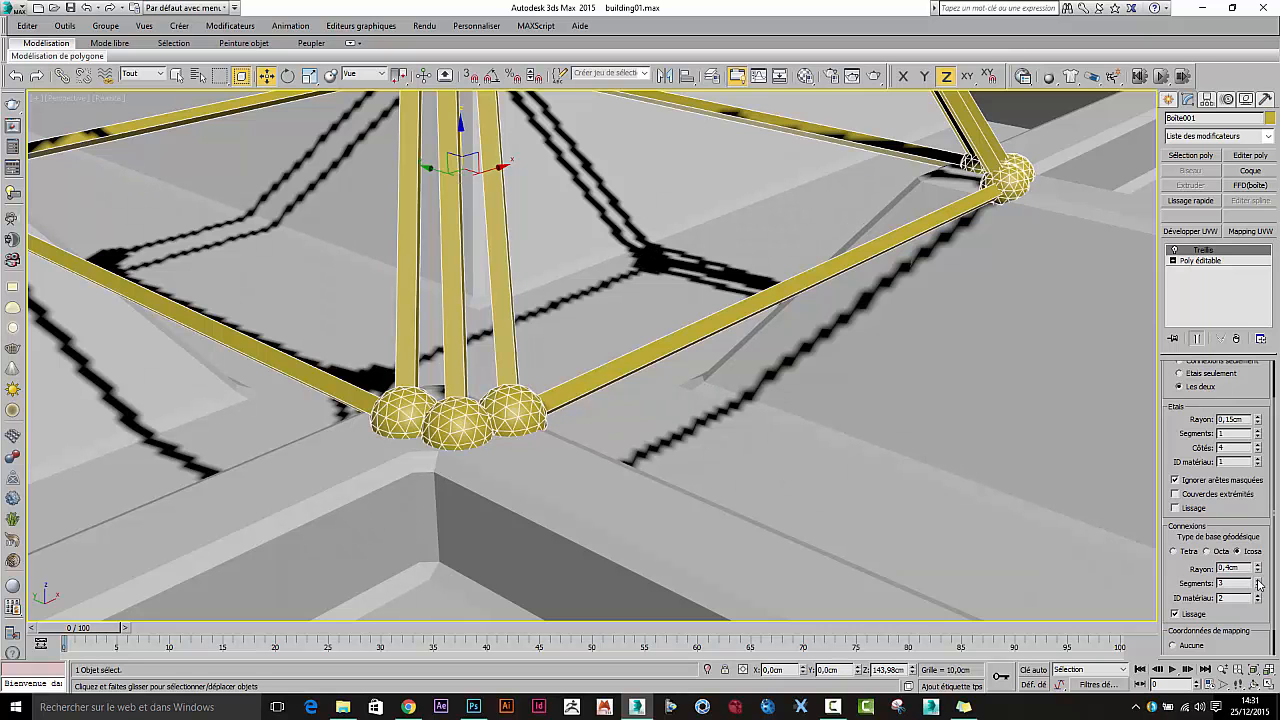
Step: Reduce the radius of the rounded lattice joints to 0.25 cm
middle_click_drag(743, 424, 716, 409, "alt")
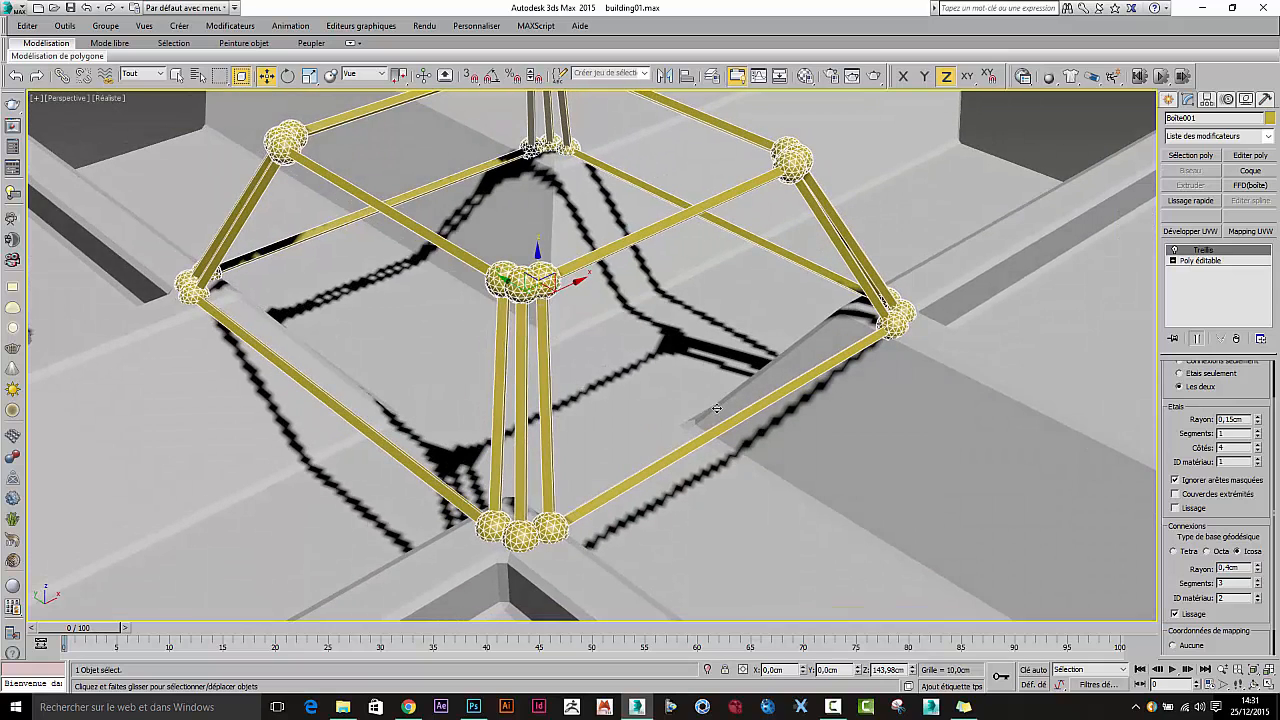
left_click(1258, 571)
left_click(1258, 571)
left_click(1258, 571)
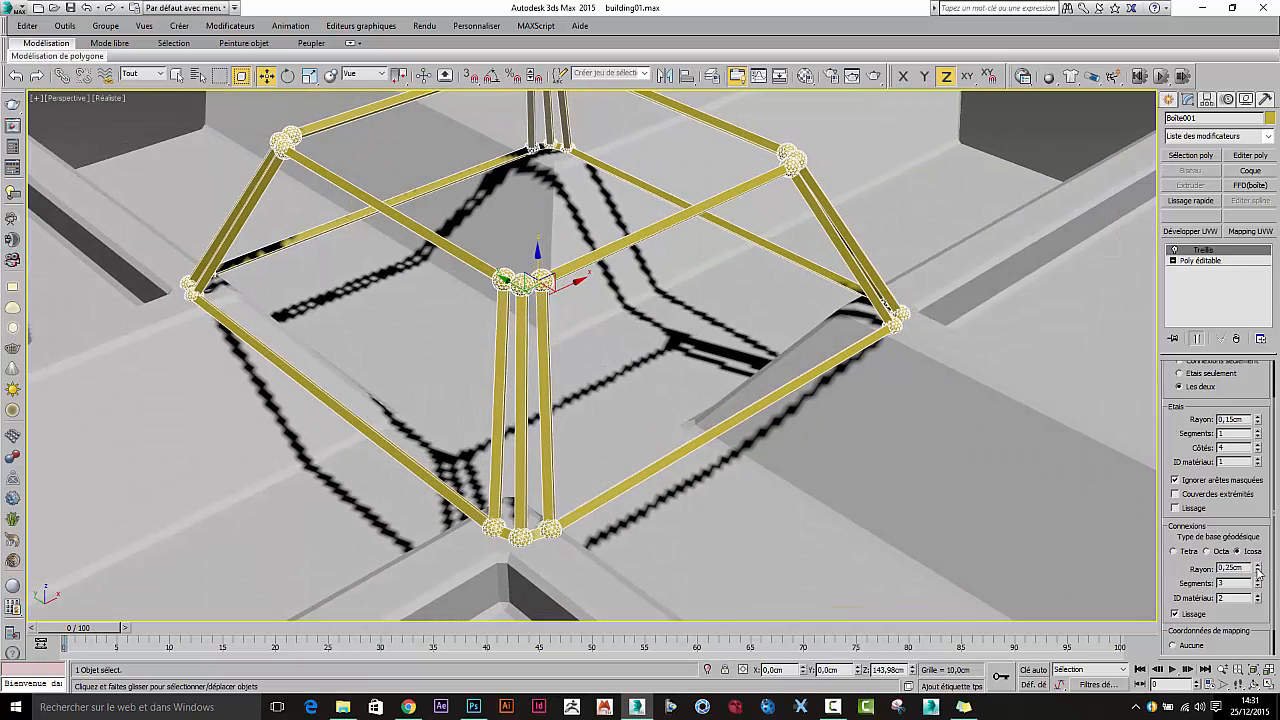
Step: Raise the number of sides (Côtés) of the lattice struts to 10
left_click_drag(1172, 576, 1174, 603)
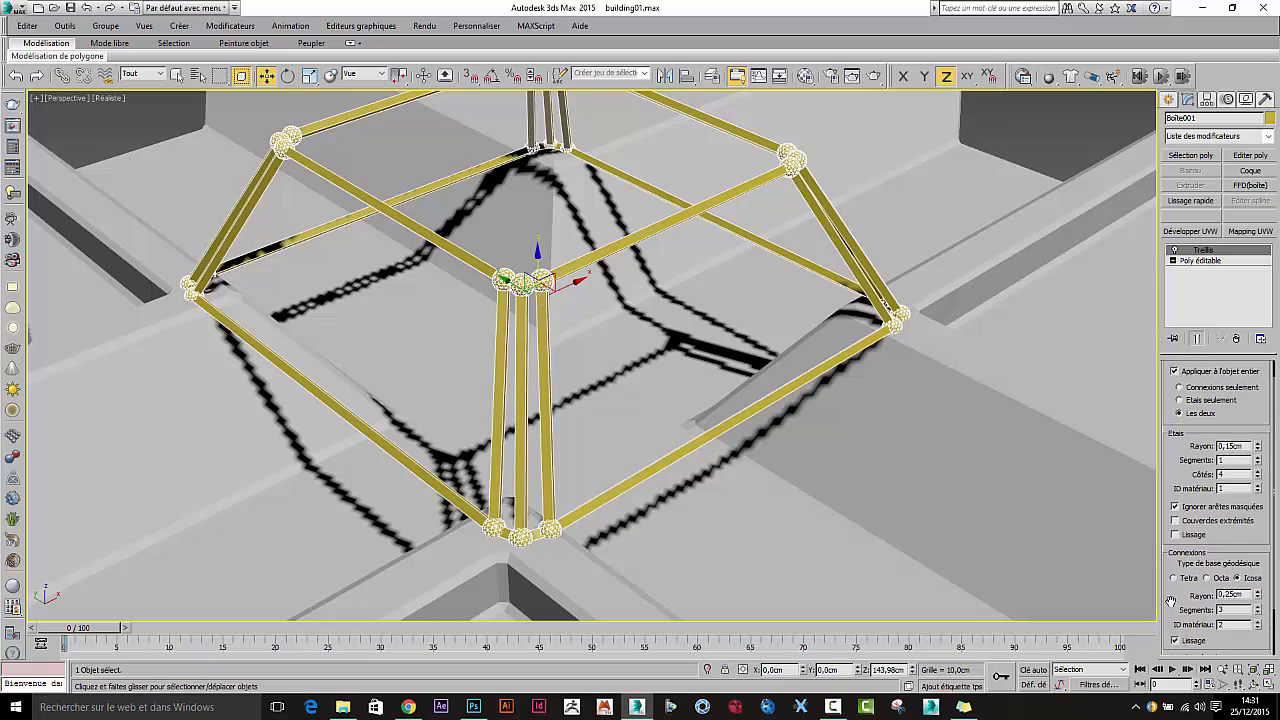
middle_click_drag(735, 364, 827, 404, "alt")
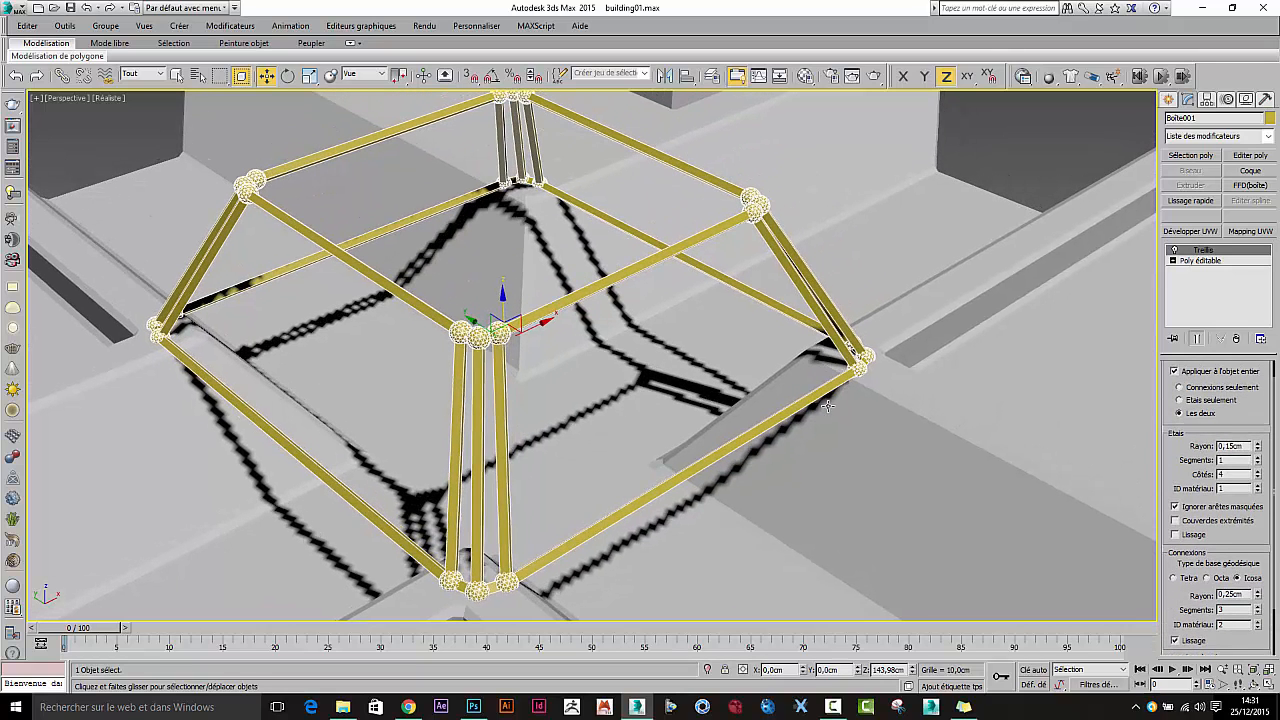
left_click(1258, 472)
left_click(1258, 472)
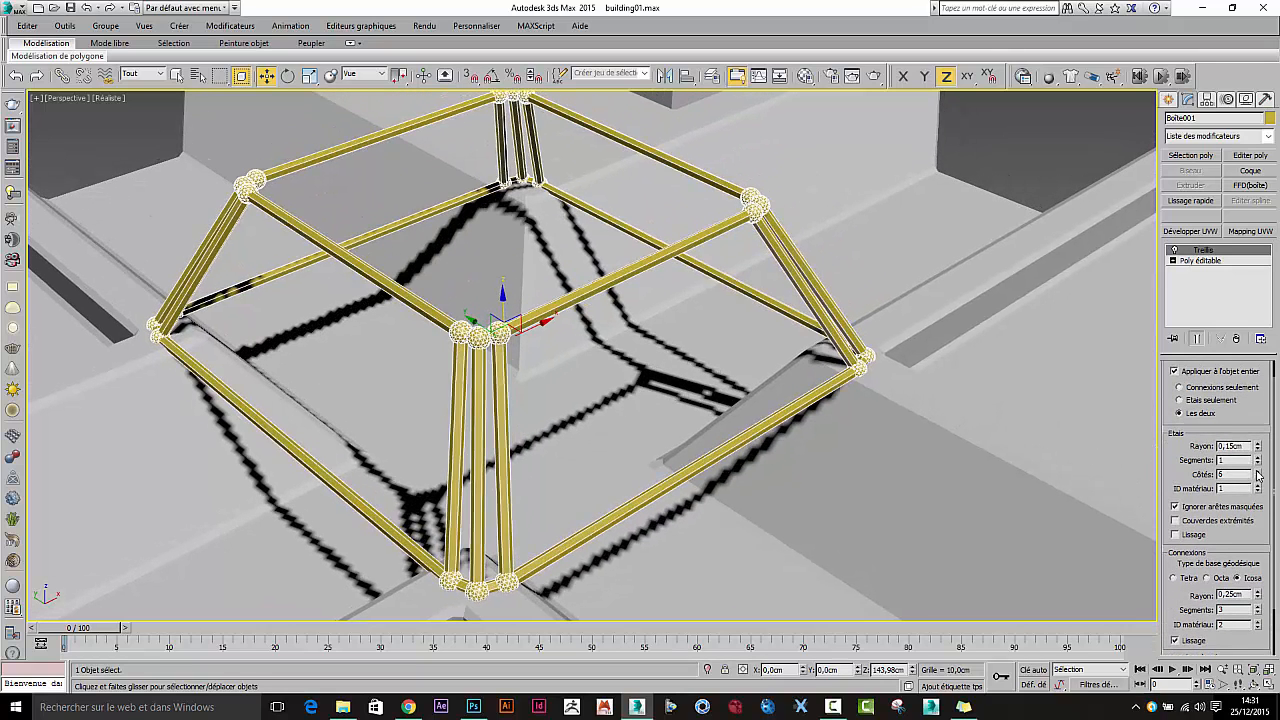
left_click(1258, 472)
left_click(1258, 472)
left_click(1258, 472)
left_click(1258, 472)
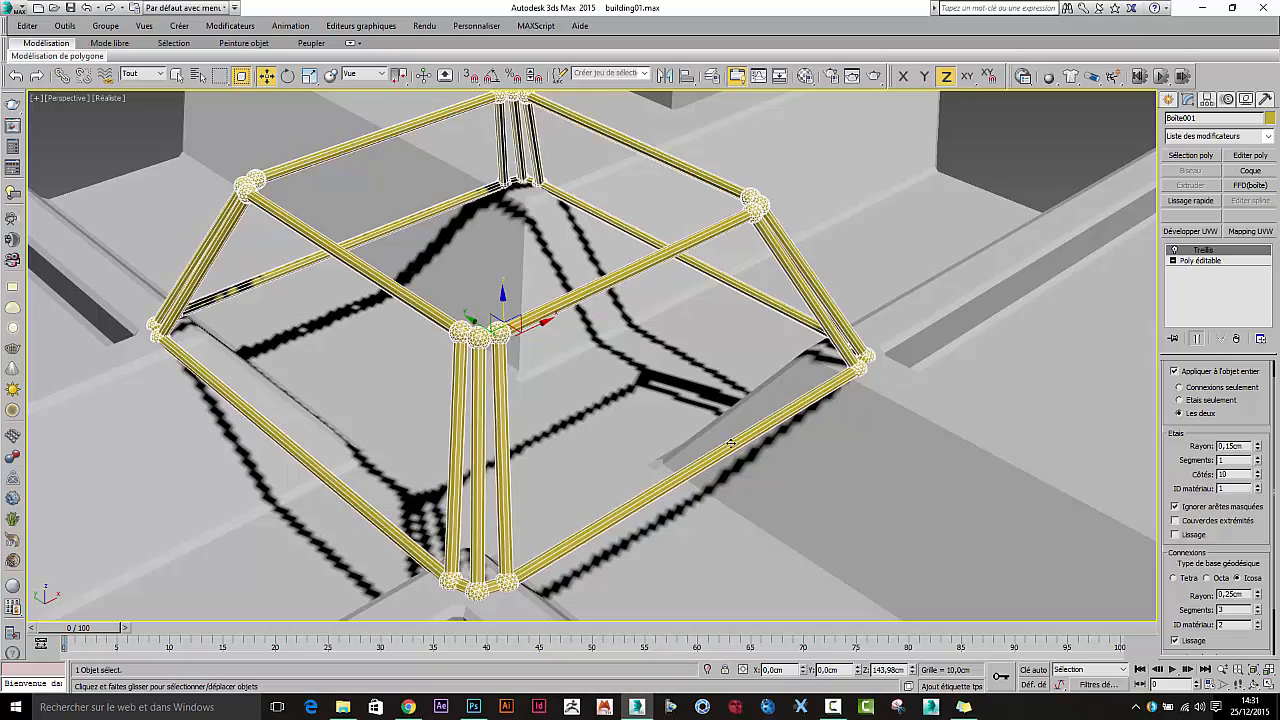
Step: Deselect the lattice and examine how it sits on the building's roof from several angles and distances
middle_click_drag(730, 443, 627, 332, "alt")
scroll(664, 334, "down", 3)
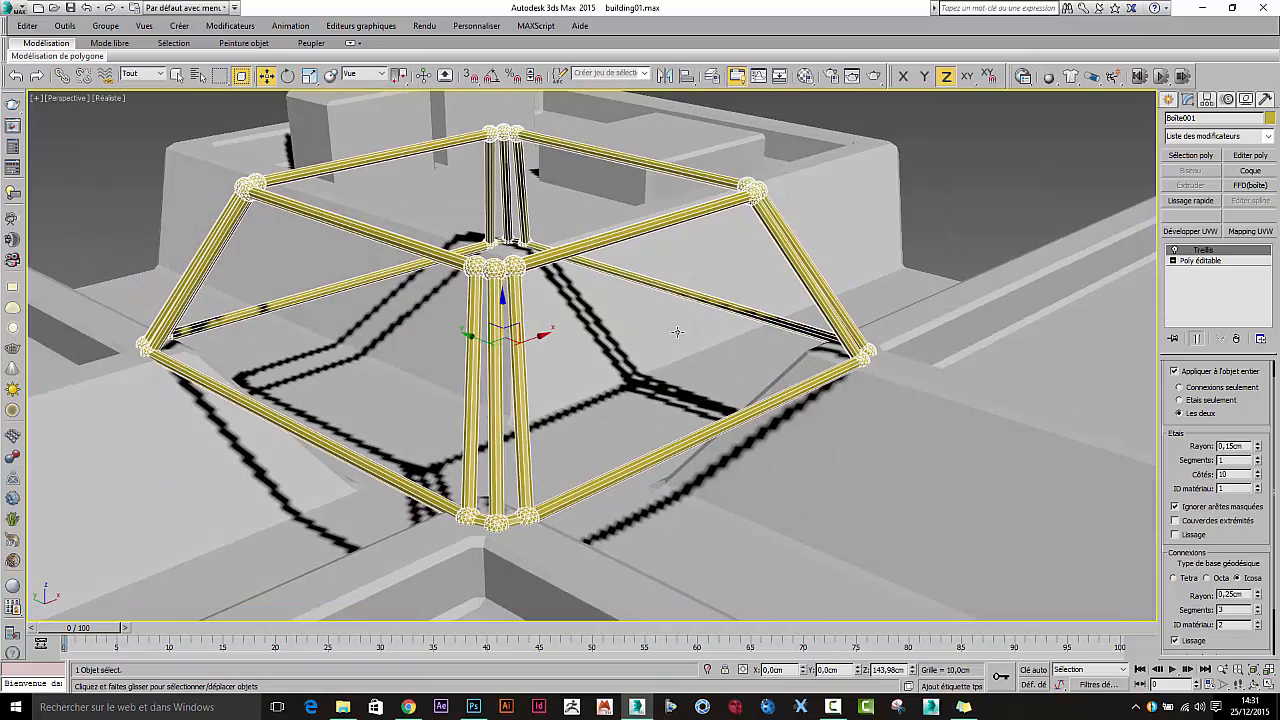
left_click(907, 208)
middle_click_drag(791, 329, 711, 357)
scroll(720, 303, "down", 5)
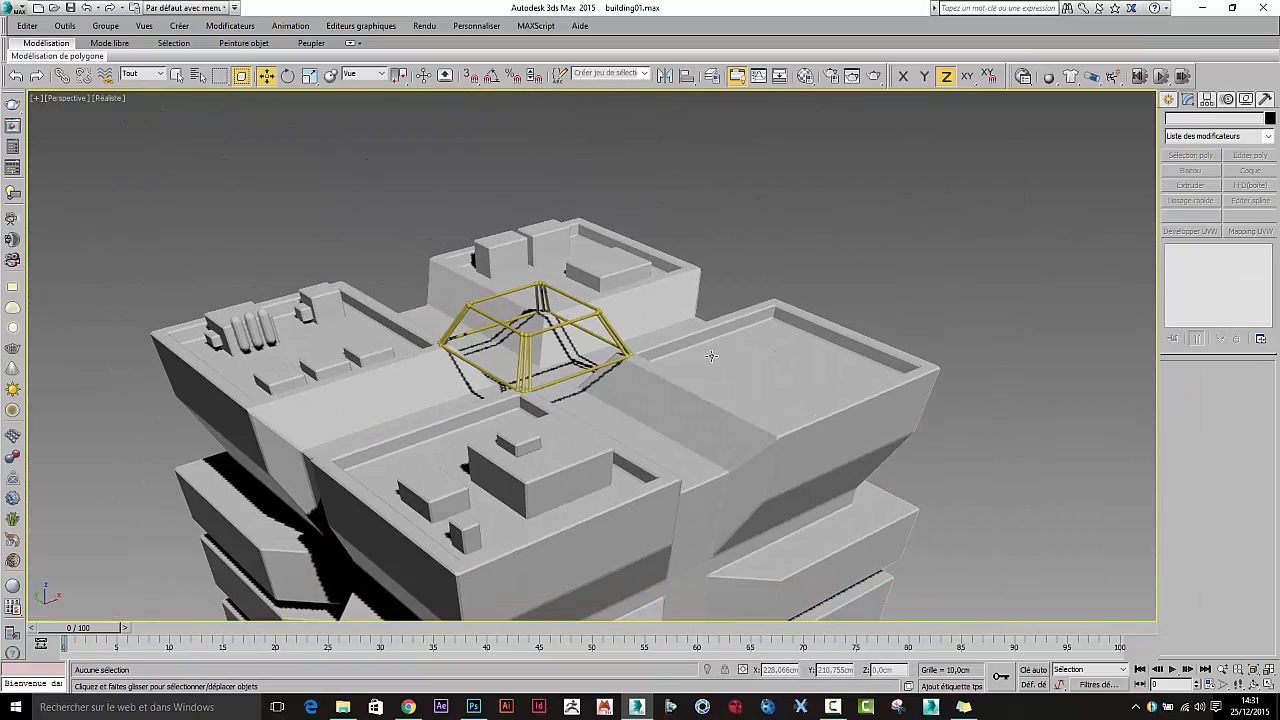
scroll(571, 362, "up", 4)
scroll(551, 363, "up", 3)
middle_click_drag(545, 368, 509, 373, "alt")
middle_click_drag(461, 331, 718, 346)
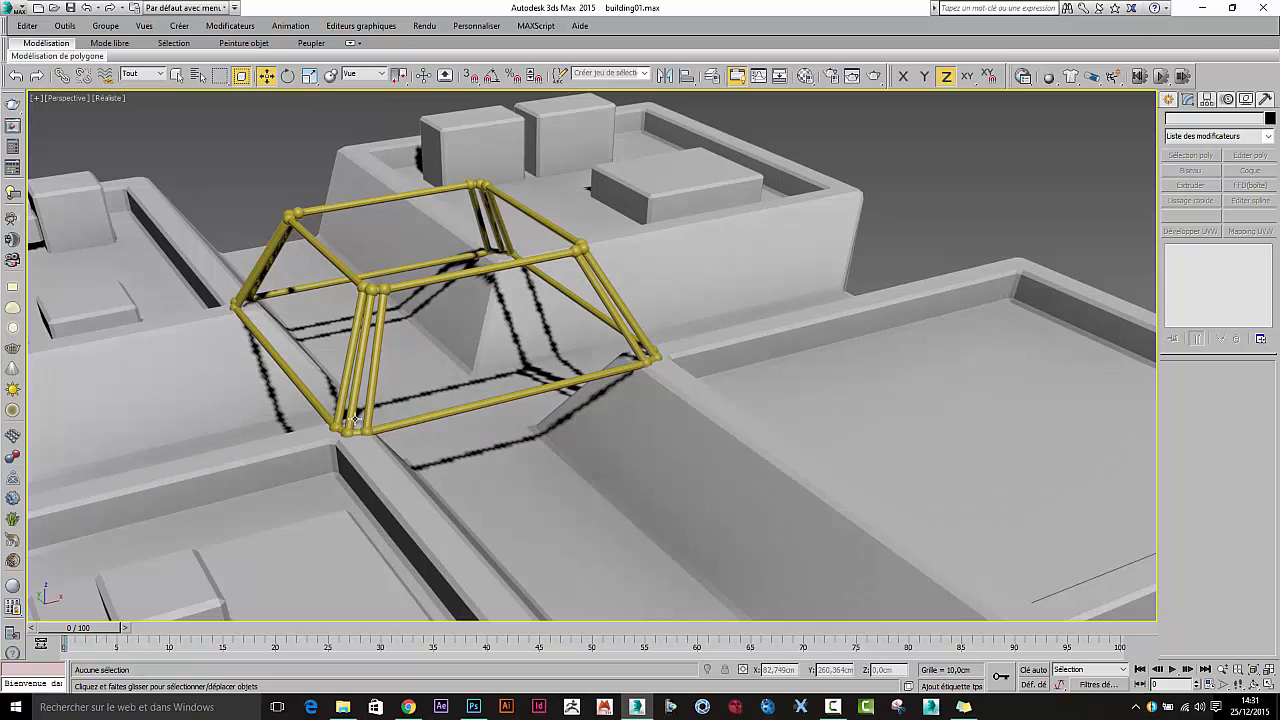
mouse_move(533, 303)
middle_mouse_down("alt")
mouse_move(480, 305)
mouse_move(533, 310)
middle_mouse_up("alt")
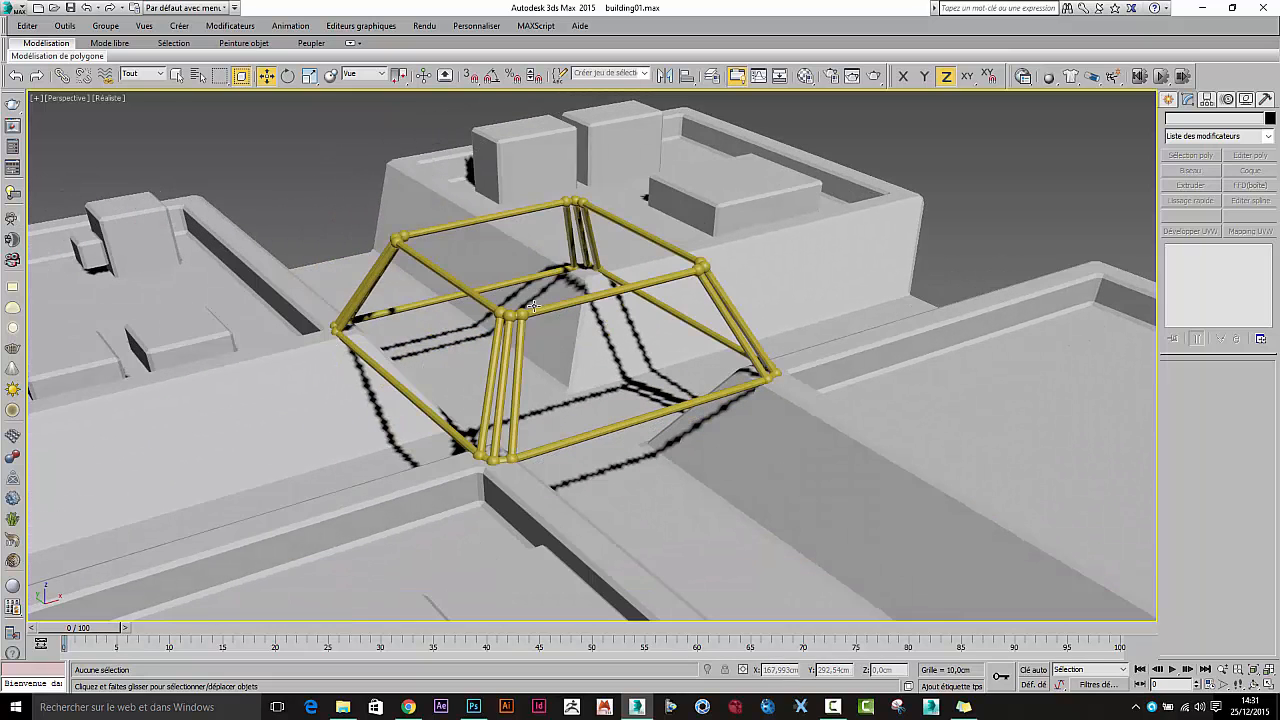
Step: Select the lattice frame on the roof and rename it plateforme
right_click(547, 313)
left_click(550, 316)
left_click(547, 300)
left_click(1207, 117)
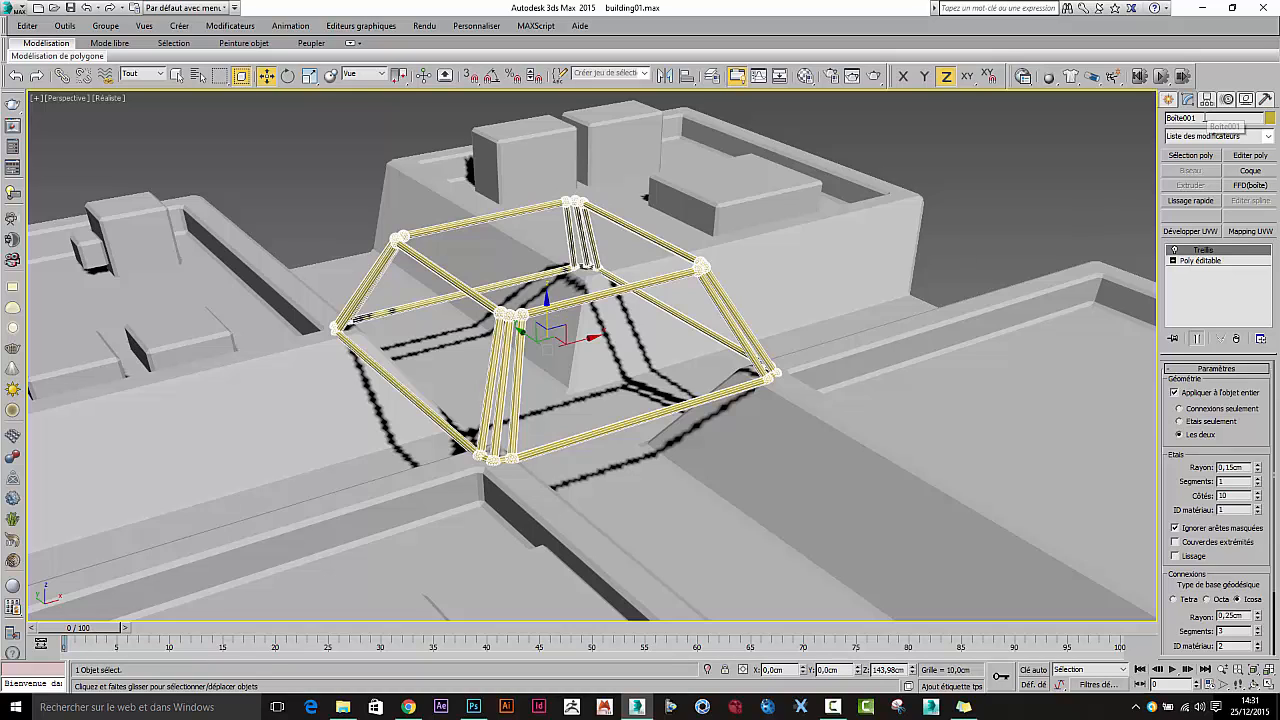
type("plateforme")
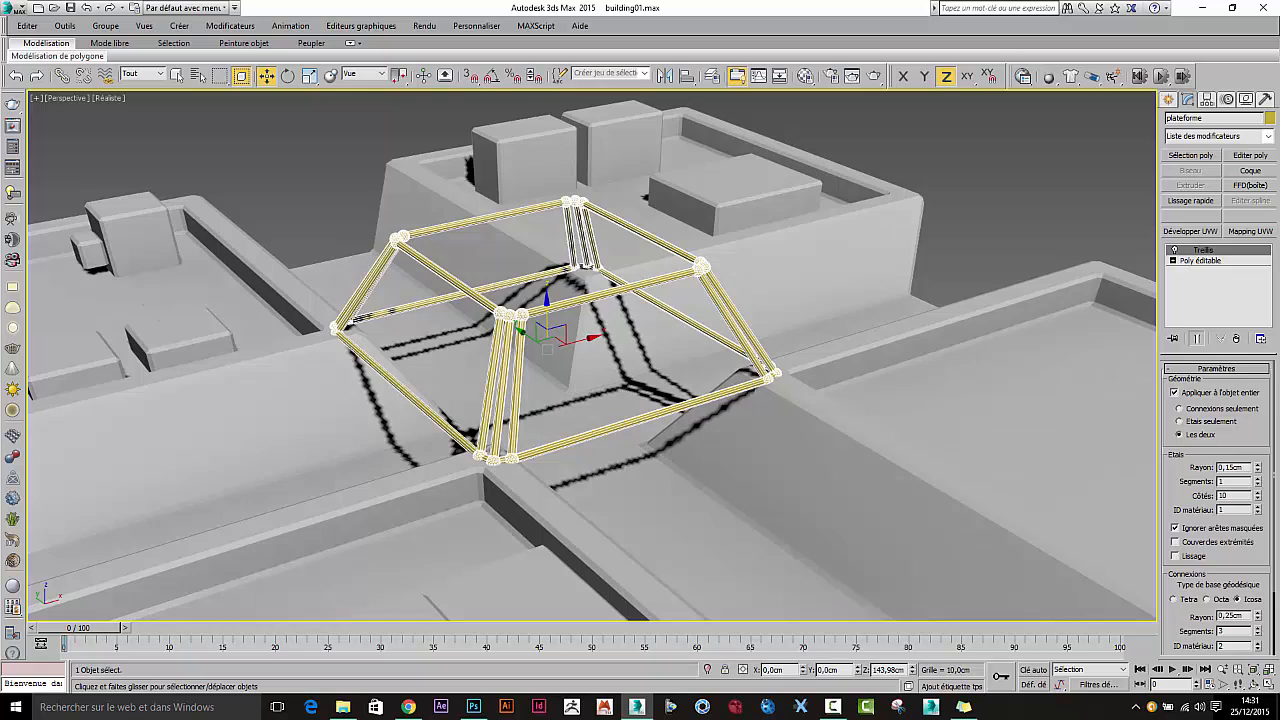
Step: Hide everything in the scene except the plateforme lattice
right_click(693, 265)
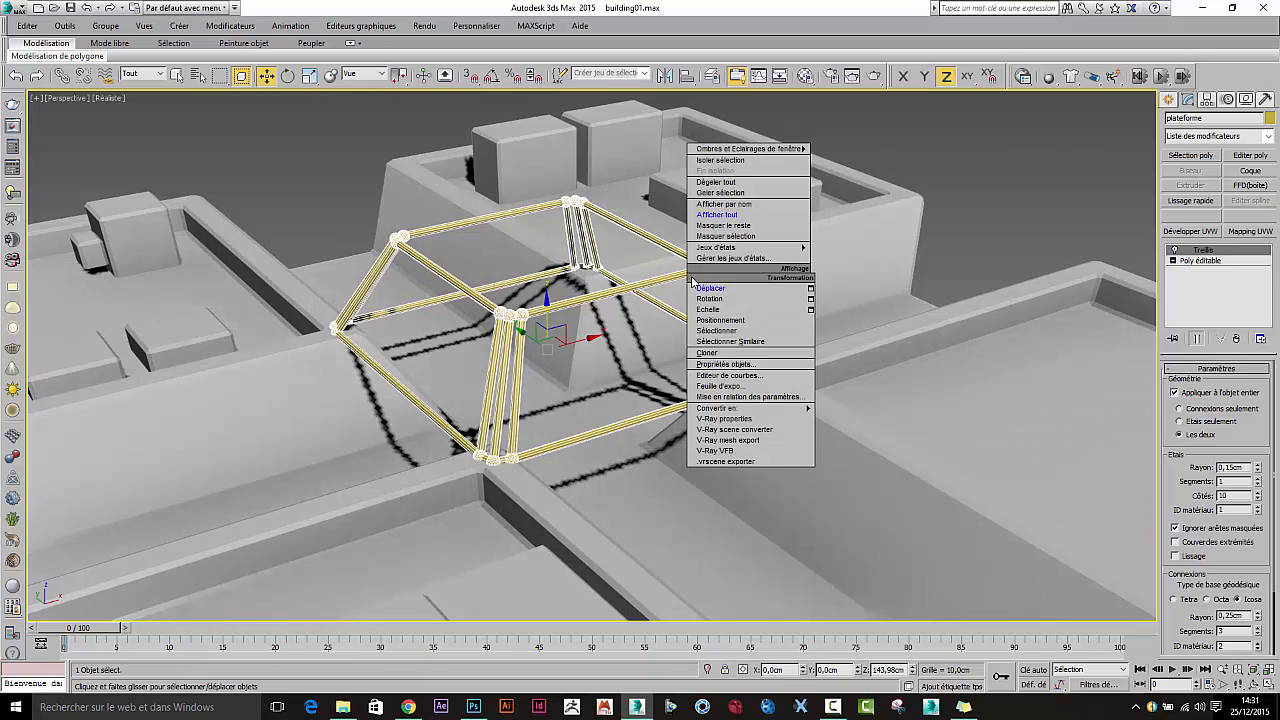
left_click(728, 240)
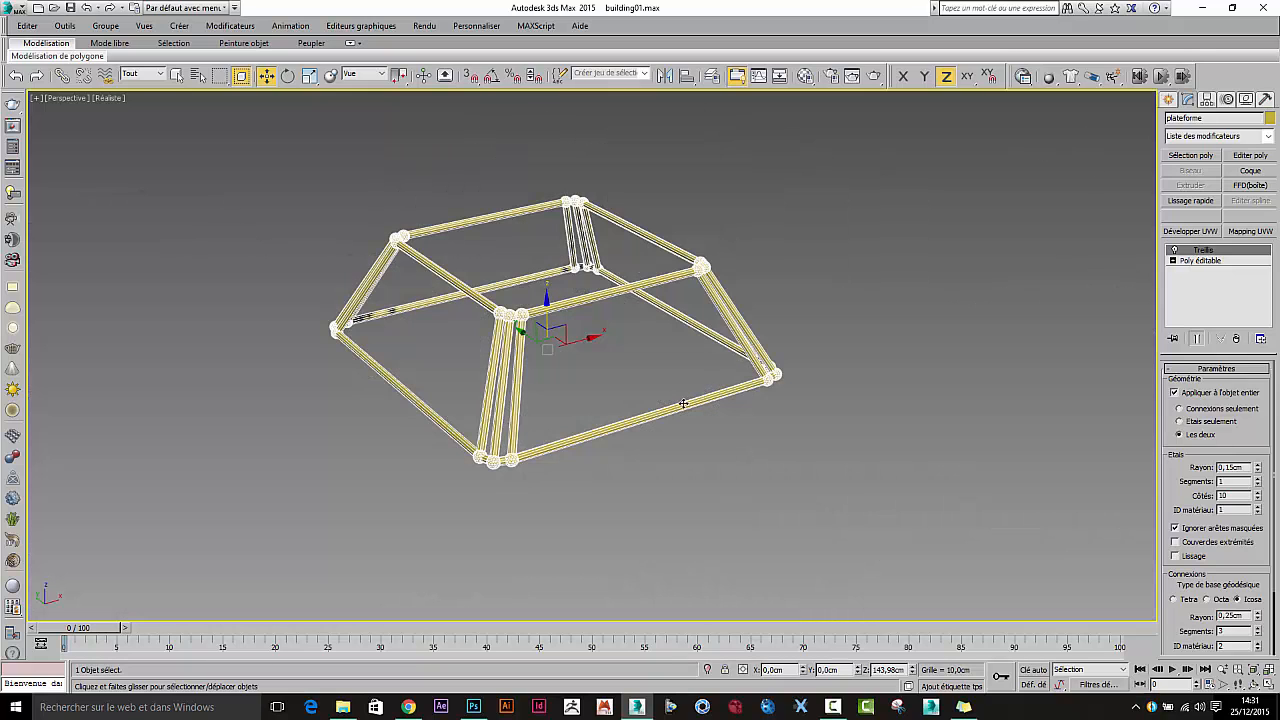
mouse_move(683, 404)
middle_mouse_down("alt")
mouse_move(672, 413)
mouse_move(676, 403)
middle_mouse_up("alt")
Step: Switch plateforme to its Poly éditable base level to show the solid tapered box, and display edged faces in the viewport
left_click(1218, 262)
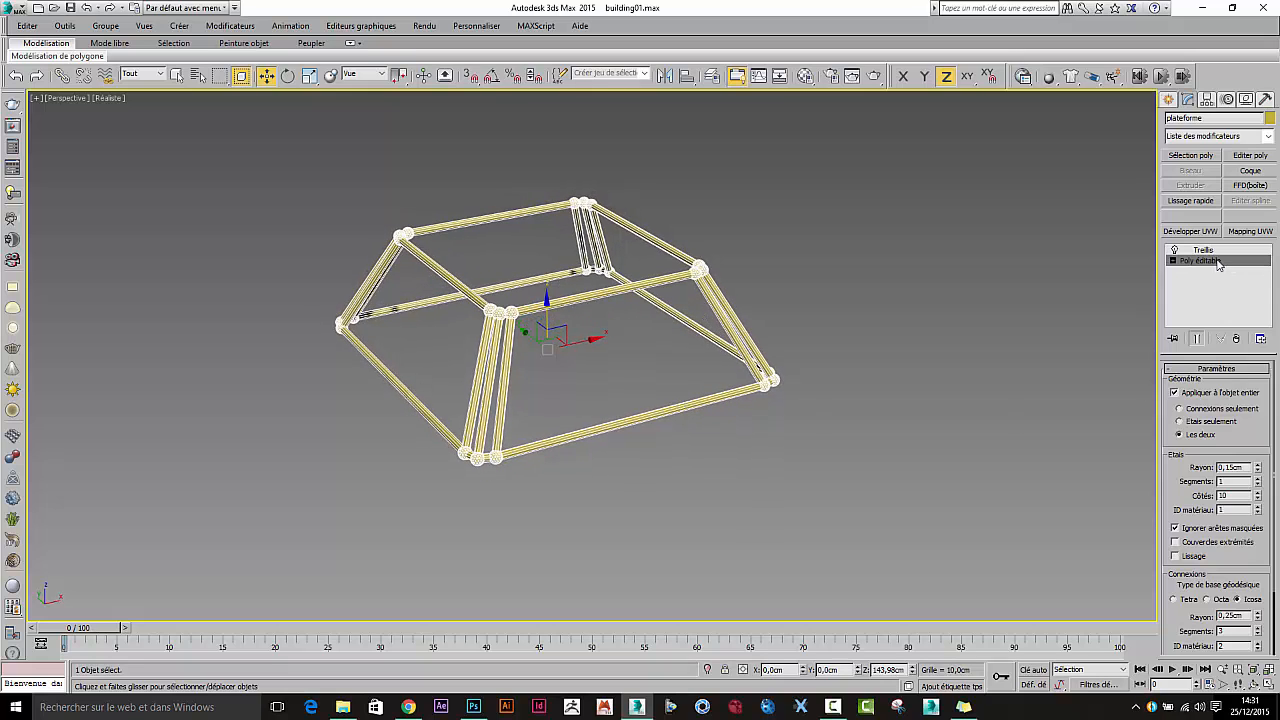
middle_click_drag(933, 352, 908, 356, "alt")
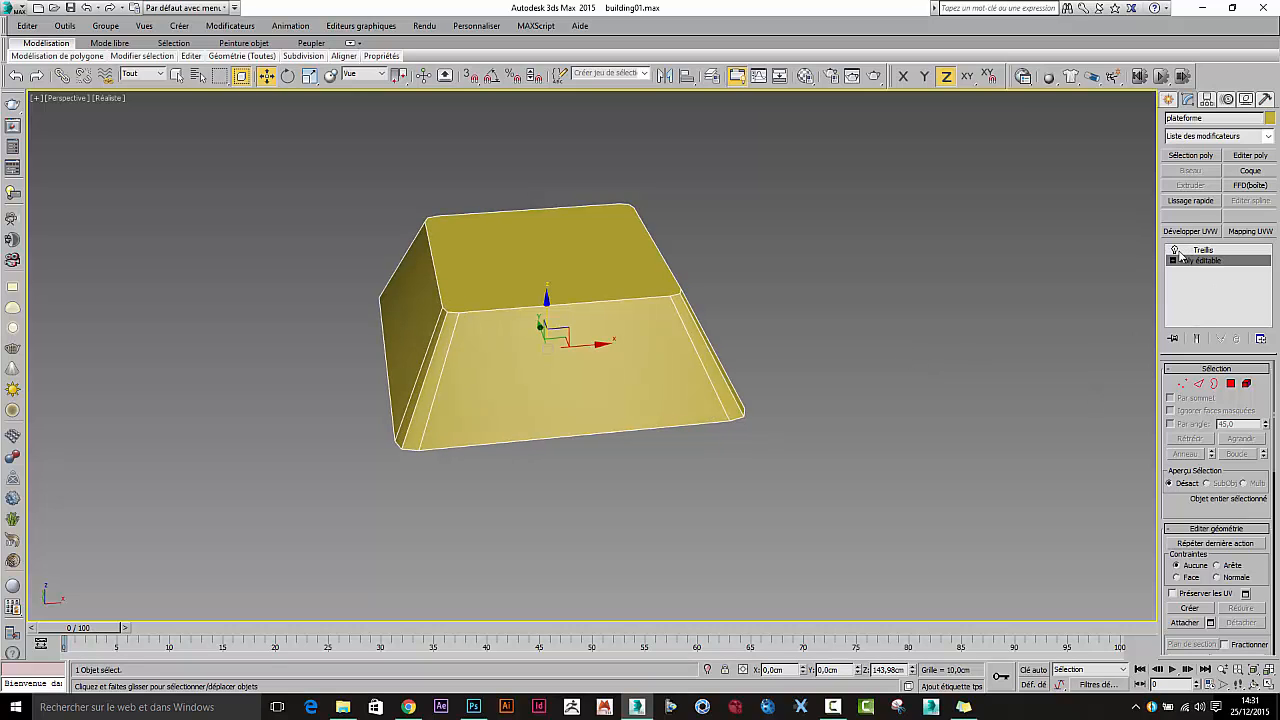
left_click(1069, 297)
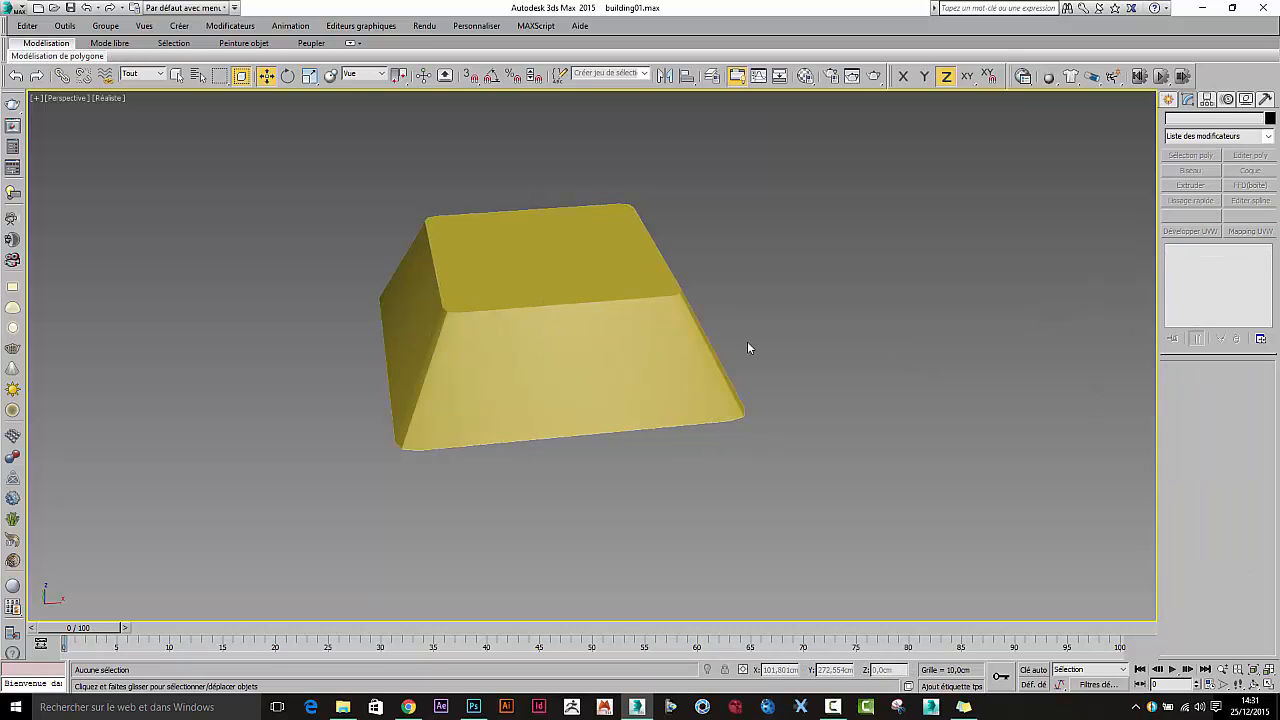
left_click(630, 359)
key("F4")
left_click(818, 323)
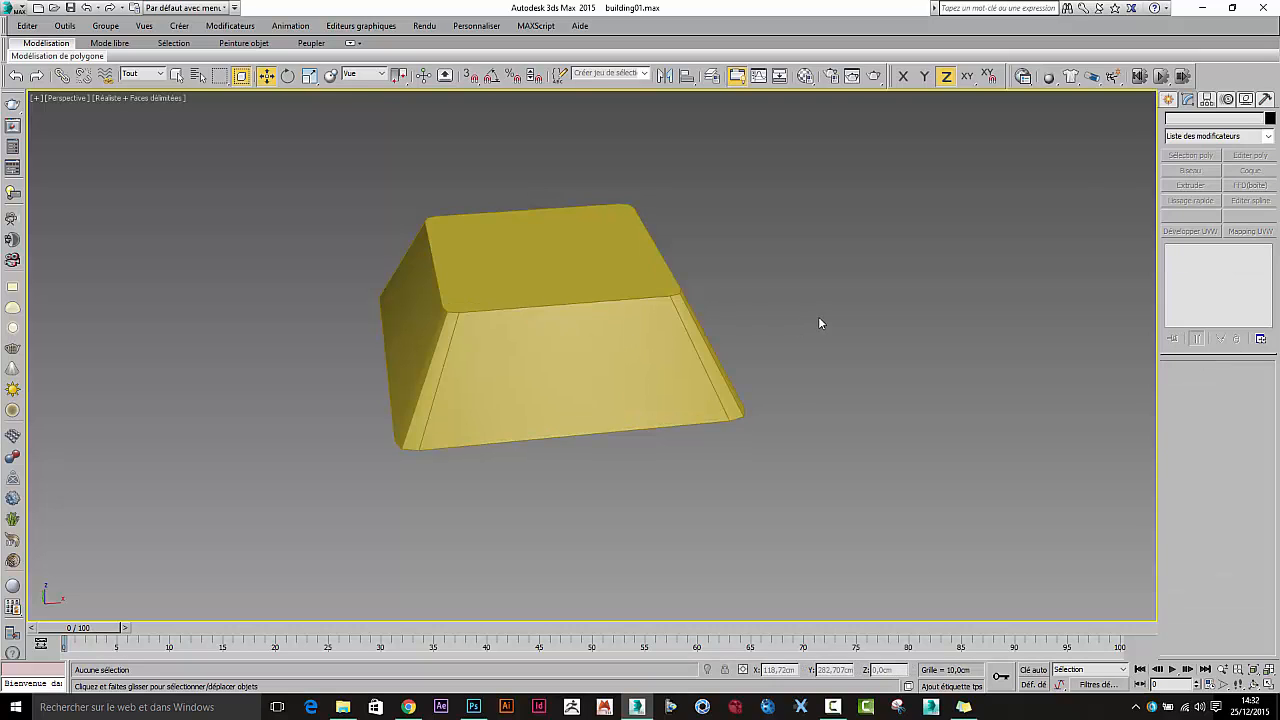
Step: Start a spline Line with its thickness enabled both in the render and in the viewport
left_click(1168, 100)
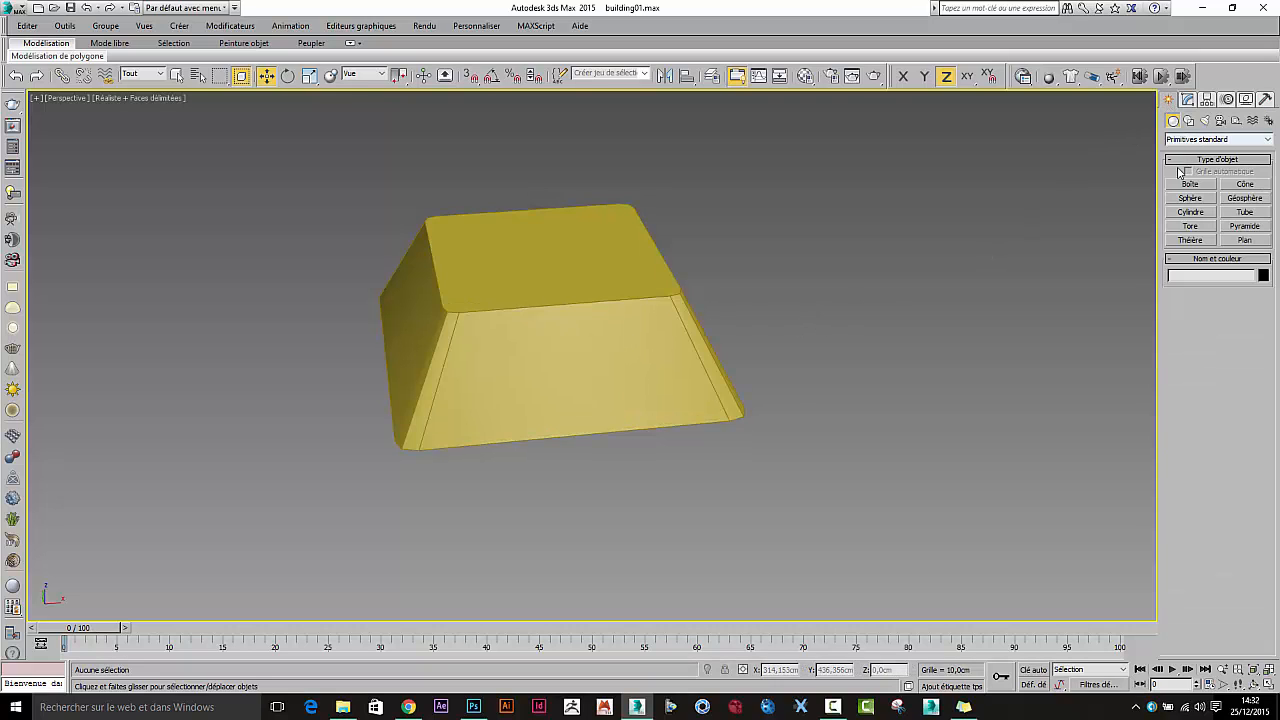
left_click(1188, 120)
left_click(1191, 200)
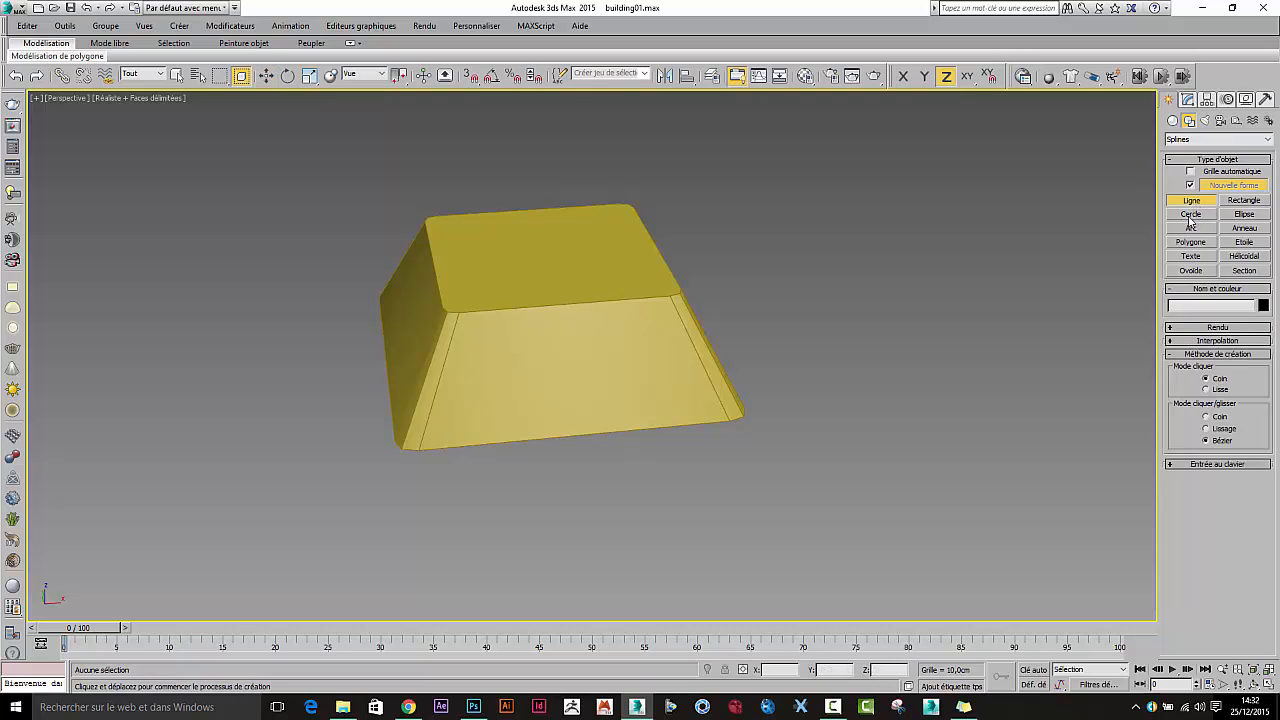
left_click(1190, 328)
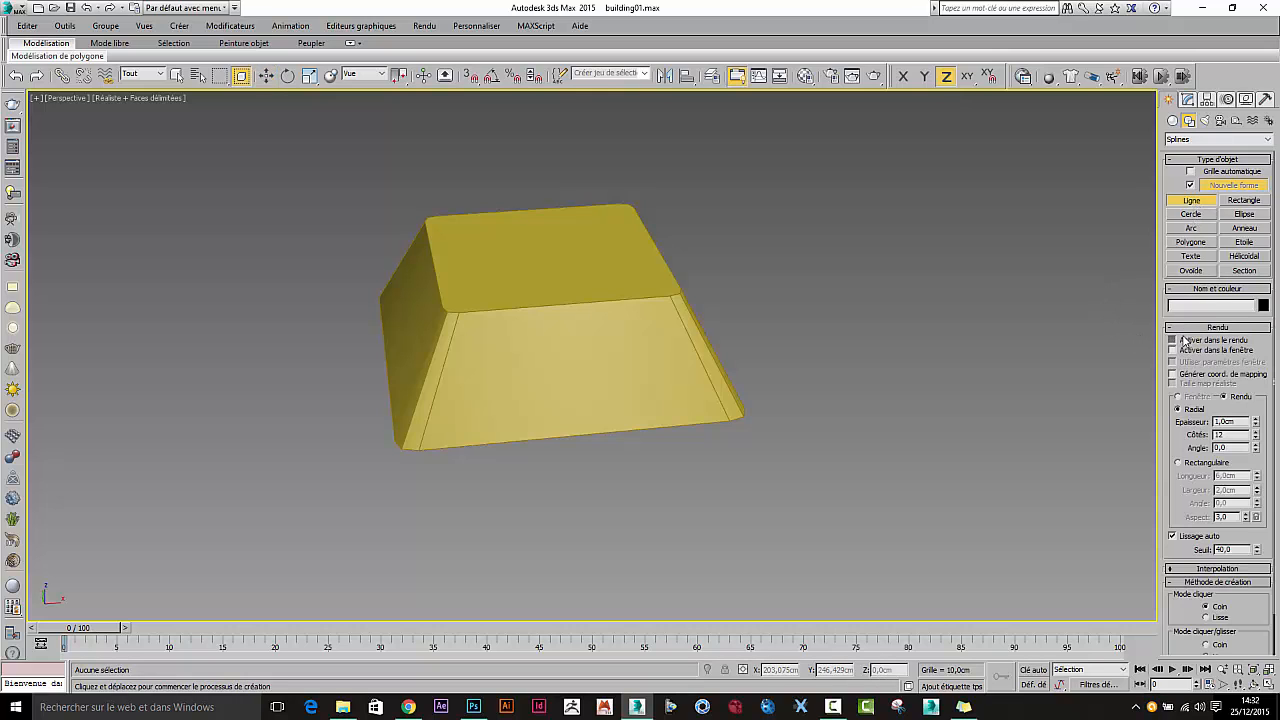
left_click(1183, 338)
left_click(1183, 350)
Step: Enable 3D snapping and turn off the Arête/Segment snap so that only Sommet remains active
middle_click_drag(662, 340, 607, 436, "alt")
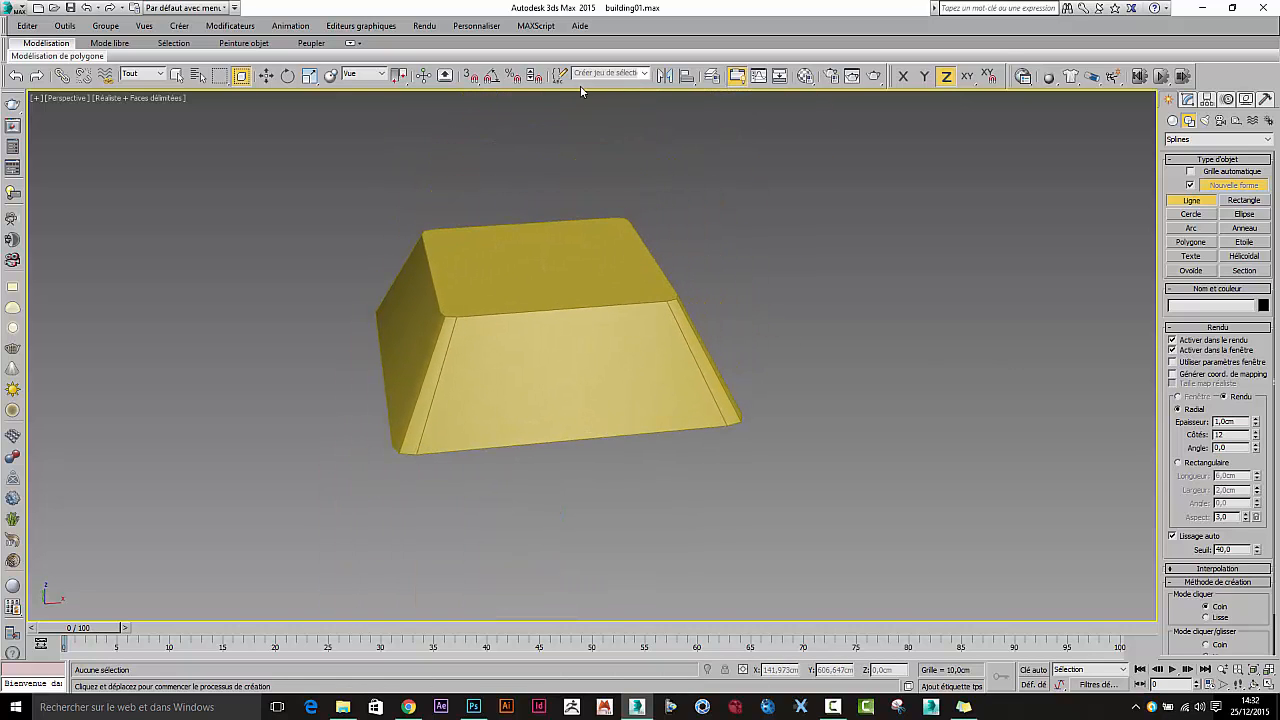
left_click(472, 79)
right_click(474, 81)
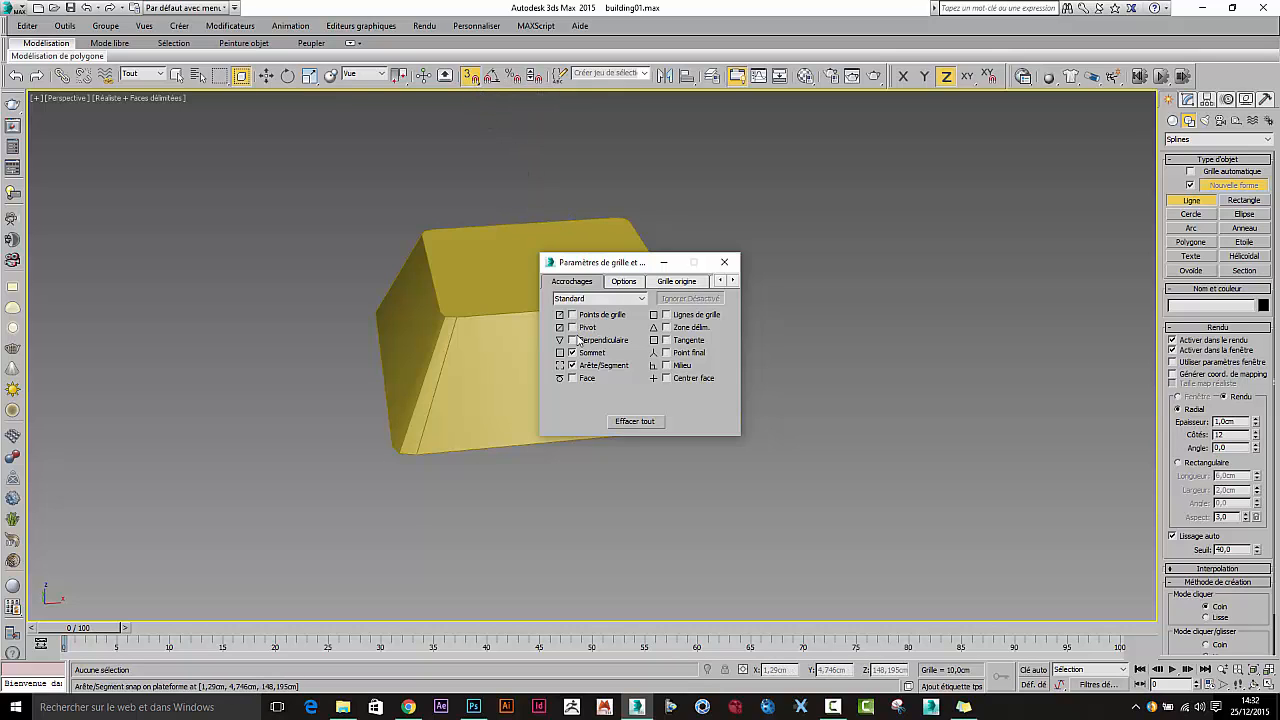
left_click(572, 367)
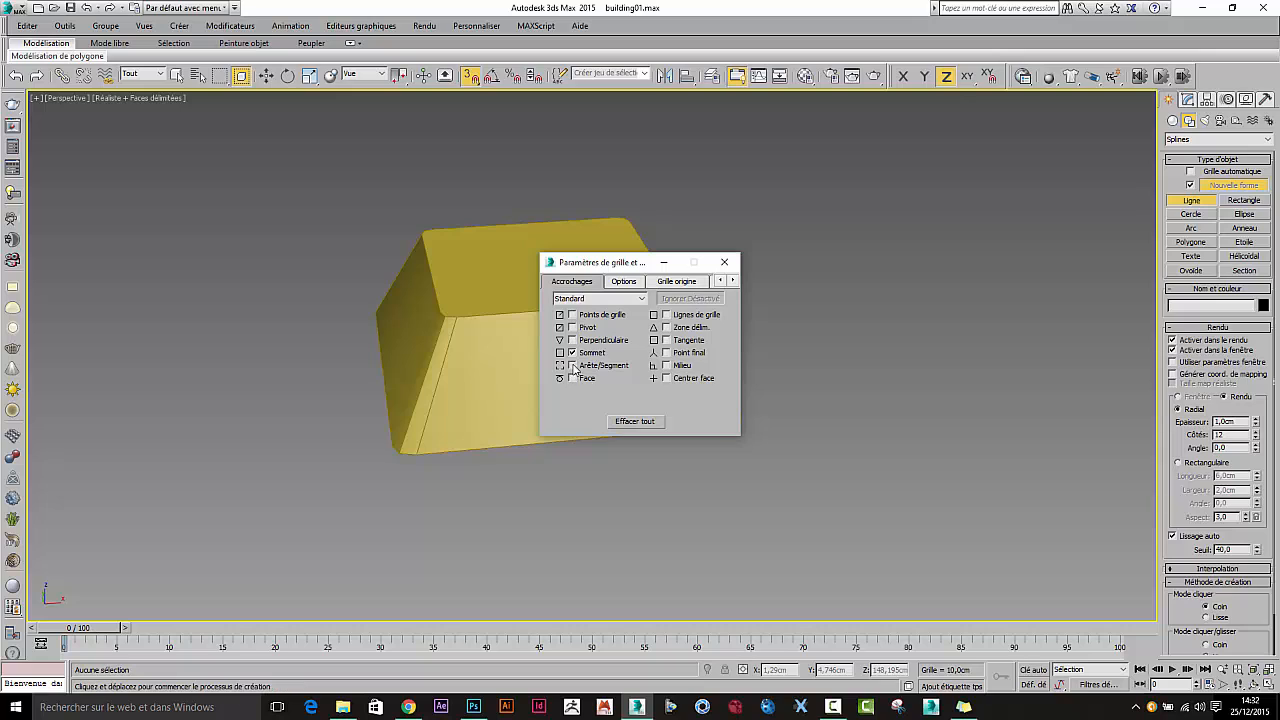
left_click(724, 262)
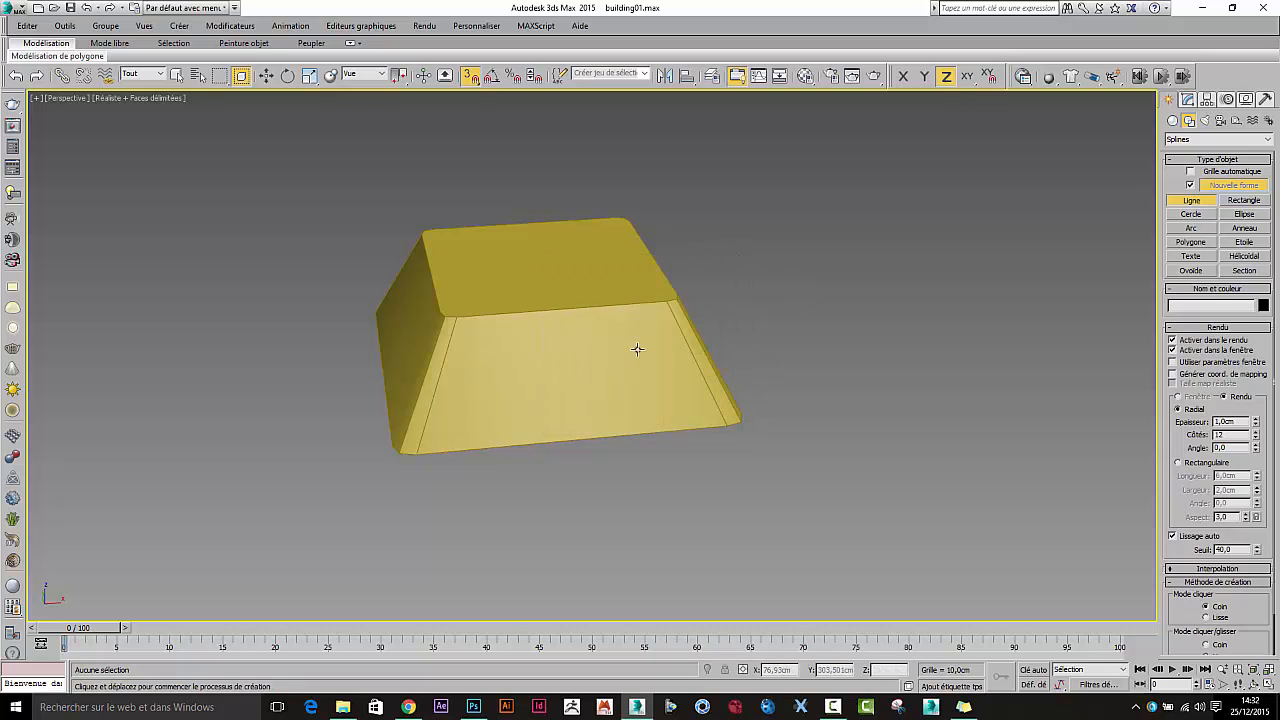
Step: Draw a diagonal line from the front face's upper-left vertex to its lower-right vertex and reduce its thickness to 0,273 cm
left_click(455, 318)
left_click(716, 425)
right_click(716, 425)
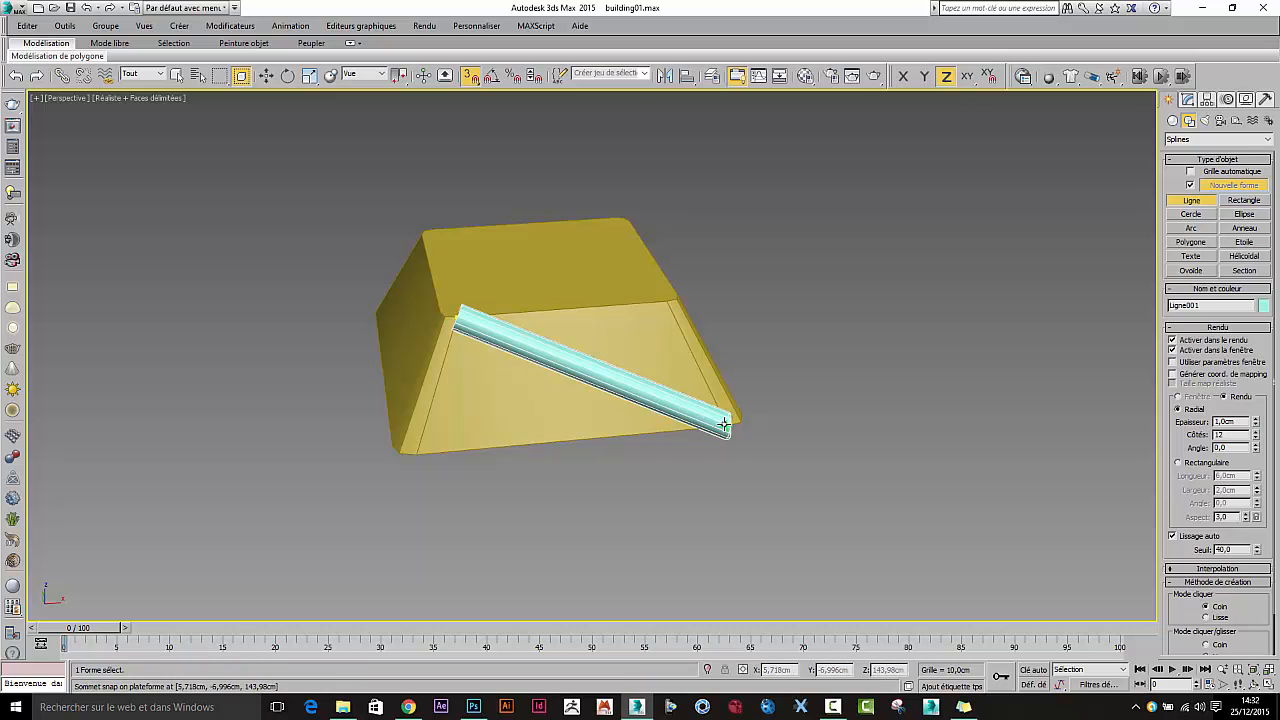
right_click(850, 472)
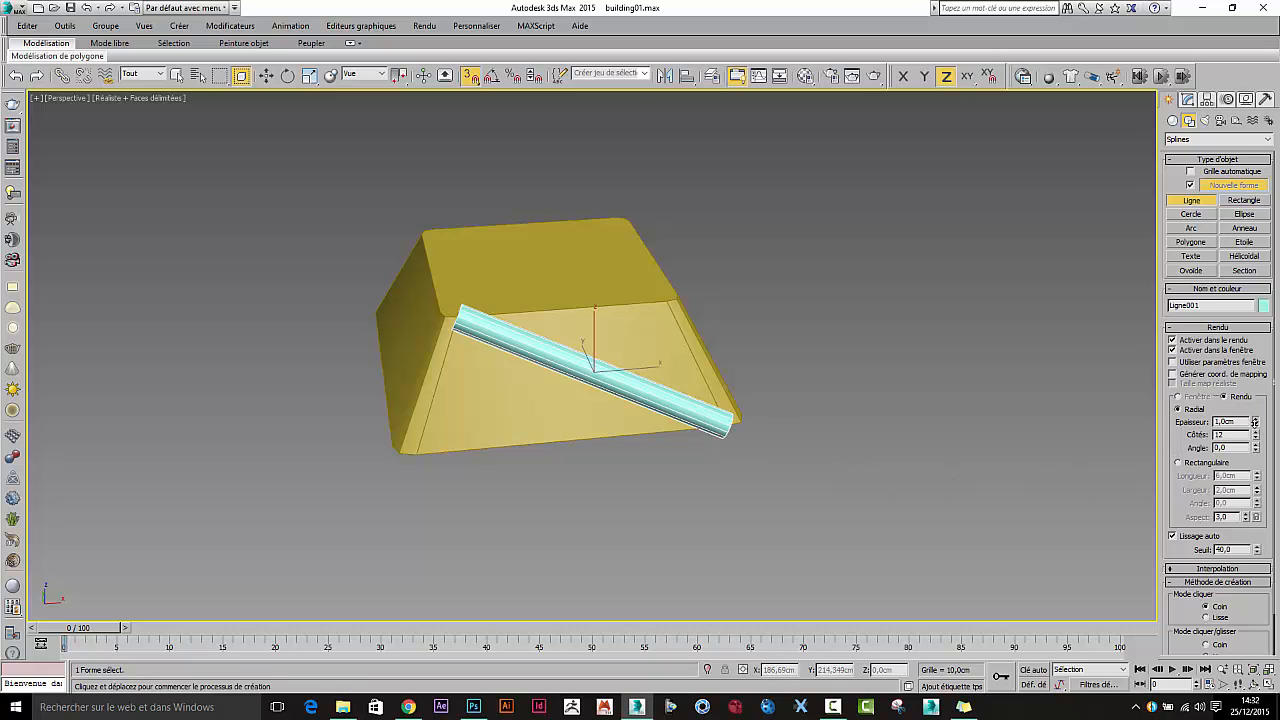
left_click_drag(1254, 421, 1140, 201)
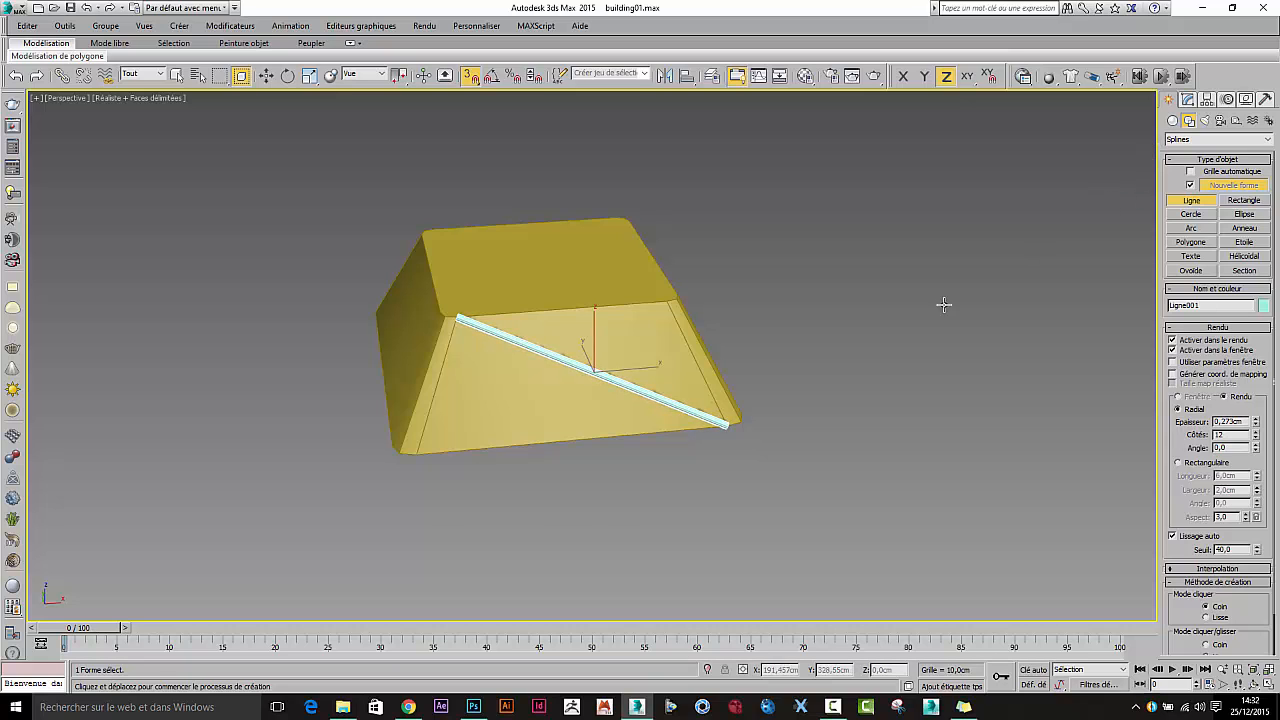
Step: Draw a second diagonal line on the adjacent sloped face, from its lower-left vertex to its upper-right vertex
middle_click_drag(563, 493, 437, 491, "alt")
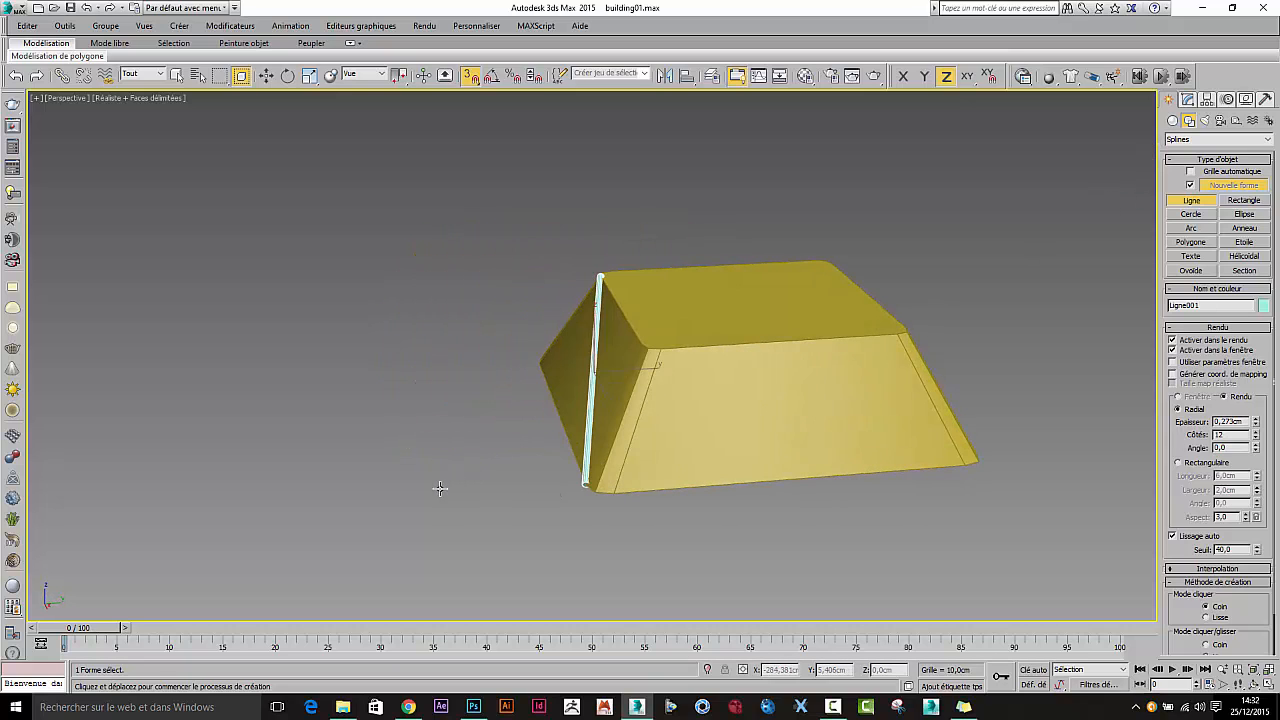
left_click(614, 491)
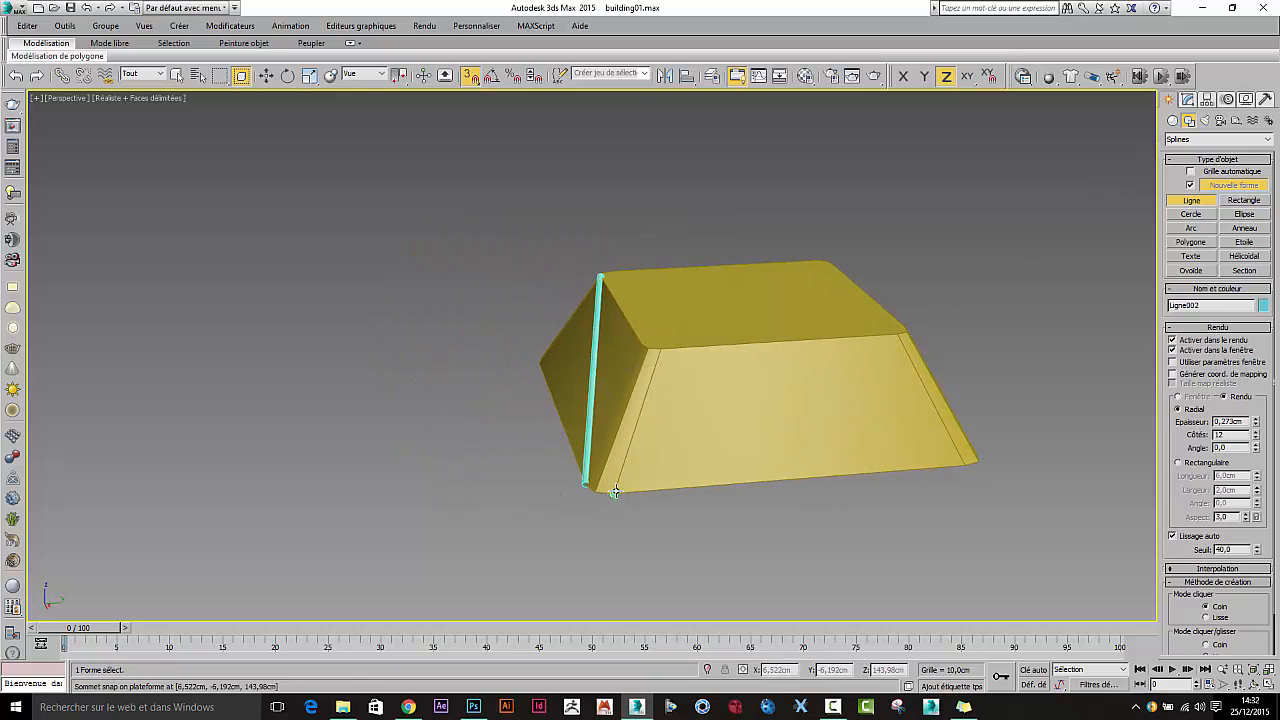
left_click(898, 336)
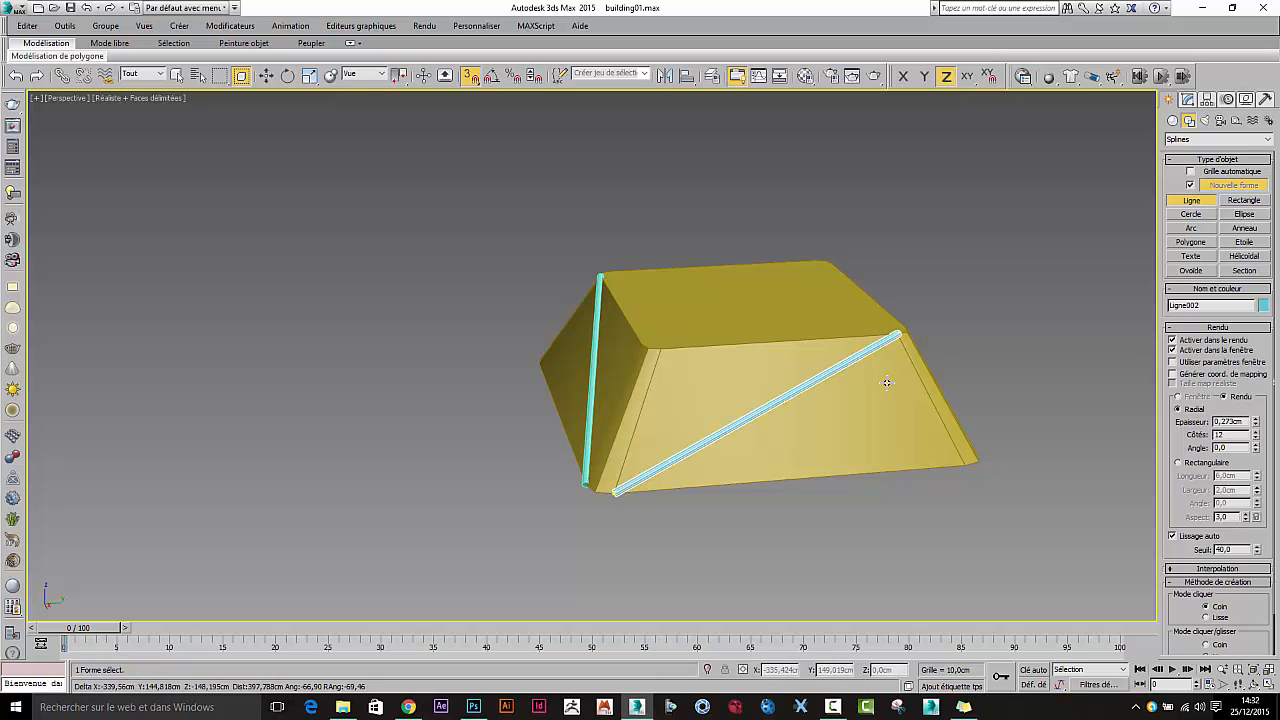
middle_click_drag(886, 382, 823, 443, "alt")
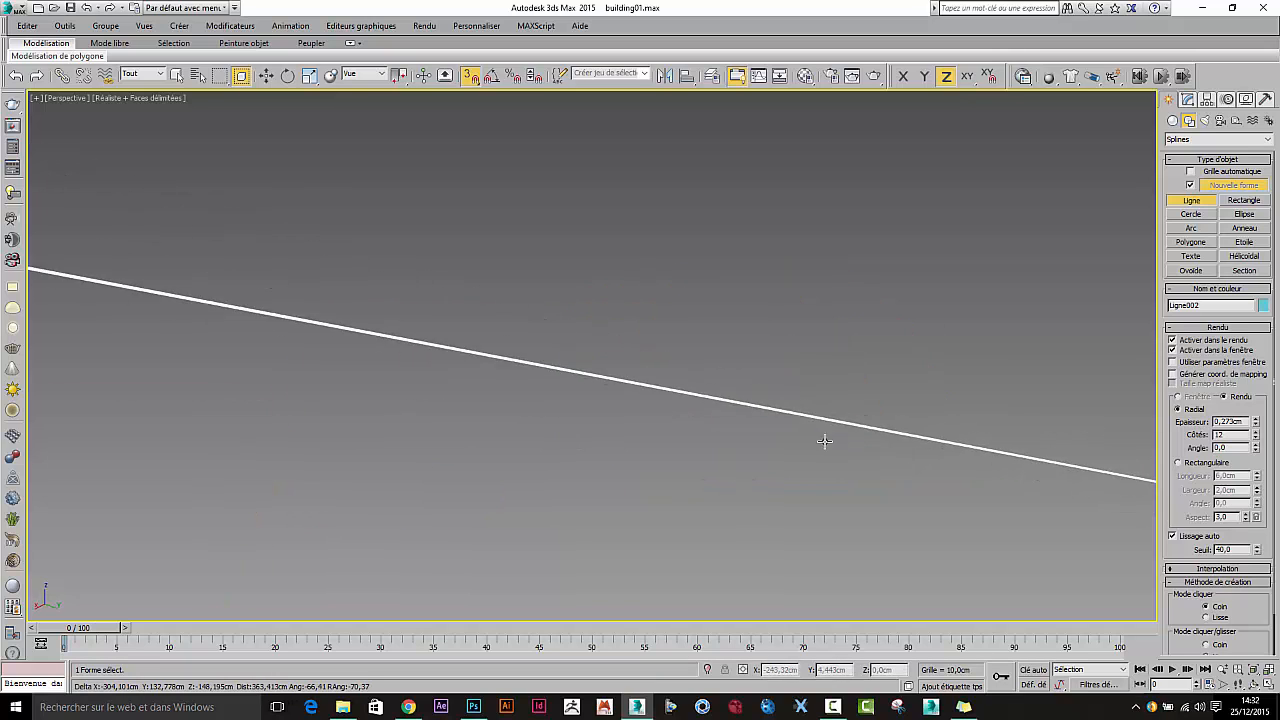
right_click(767, 402)
Step: Draw a third diagonal line from the lower-left to the upper-right vertex of the next bare sloped face
scroll(666, 358, "down", 8)
scroll(545, 320, "up", 6)
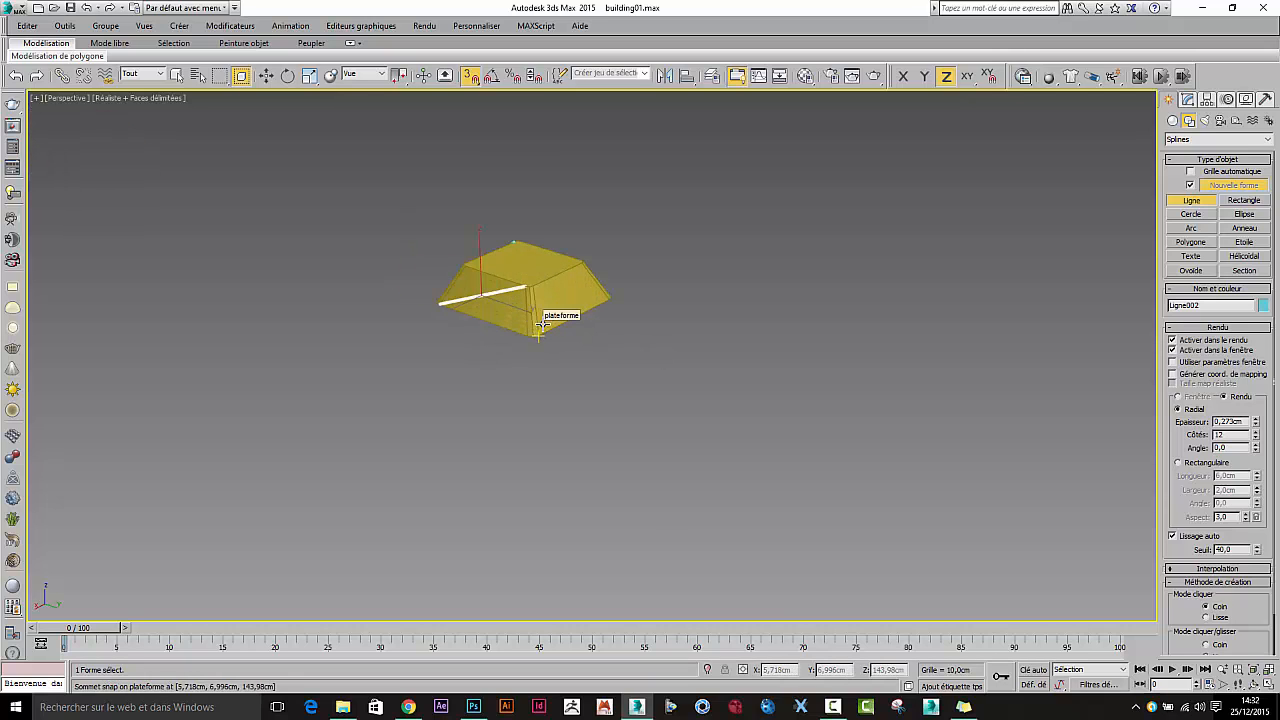
middle_click_drag(545, 320, 433, 390, "alt")
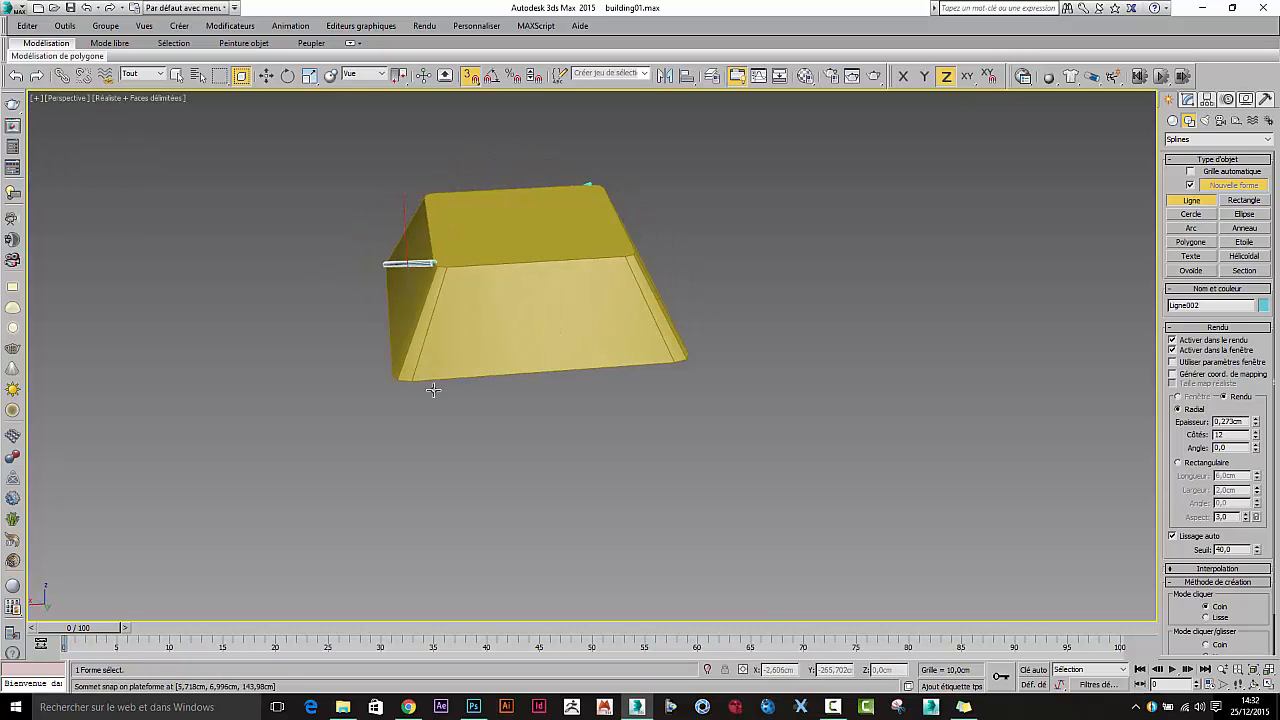
left_click(414, 383)
left_click(624, 258)
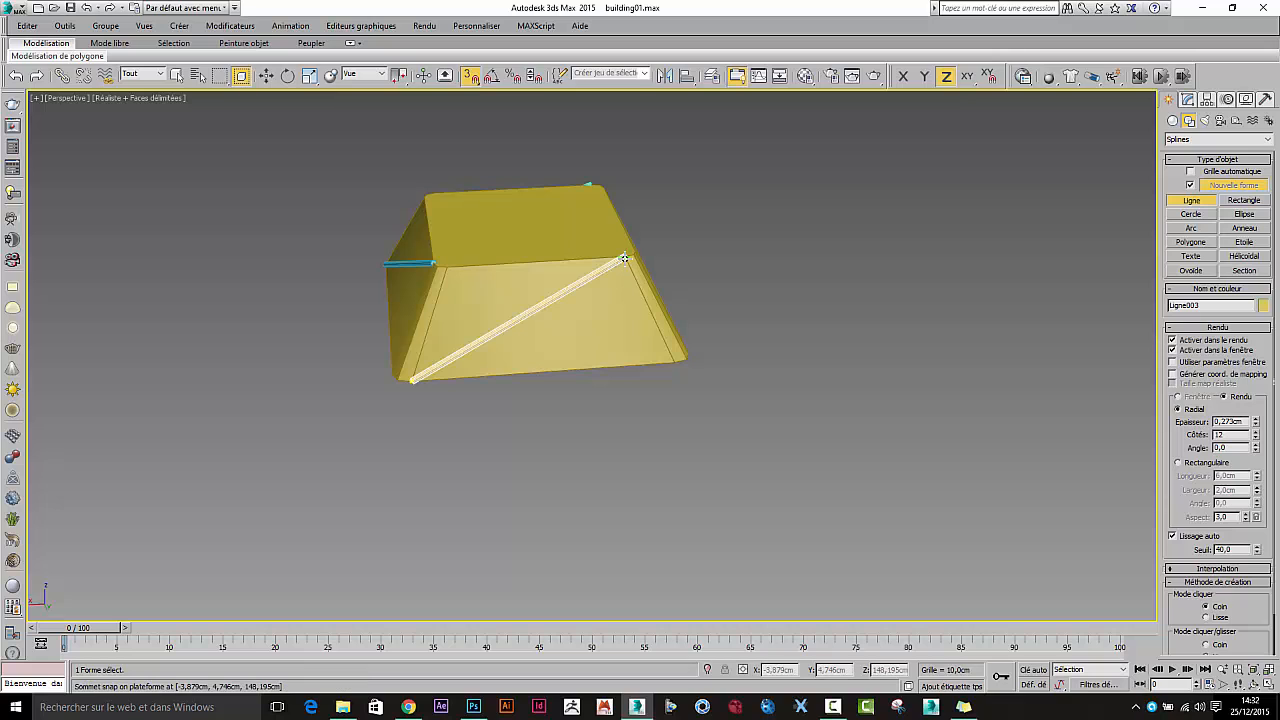
right_click(624, 258)
Step: Draw the fourth diagonal line across the last bare sloped face, from its lower-left to its upper-right vertex
middle_click_drag(670, 350, 541, 359, "alt")
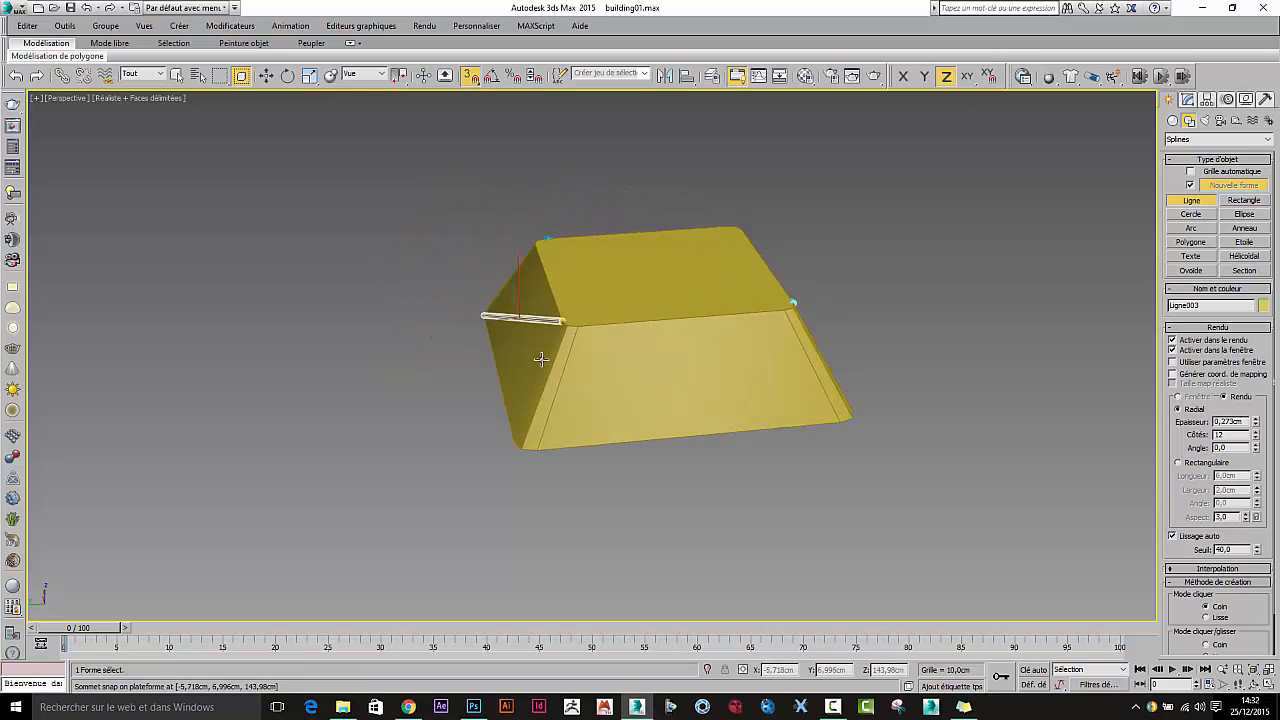
left_click(539, 448)
left_click(786, 309)
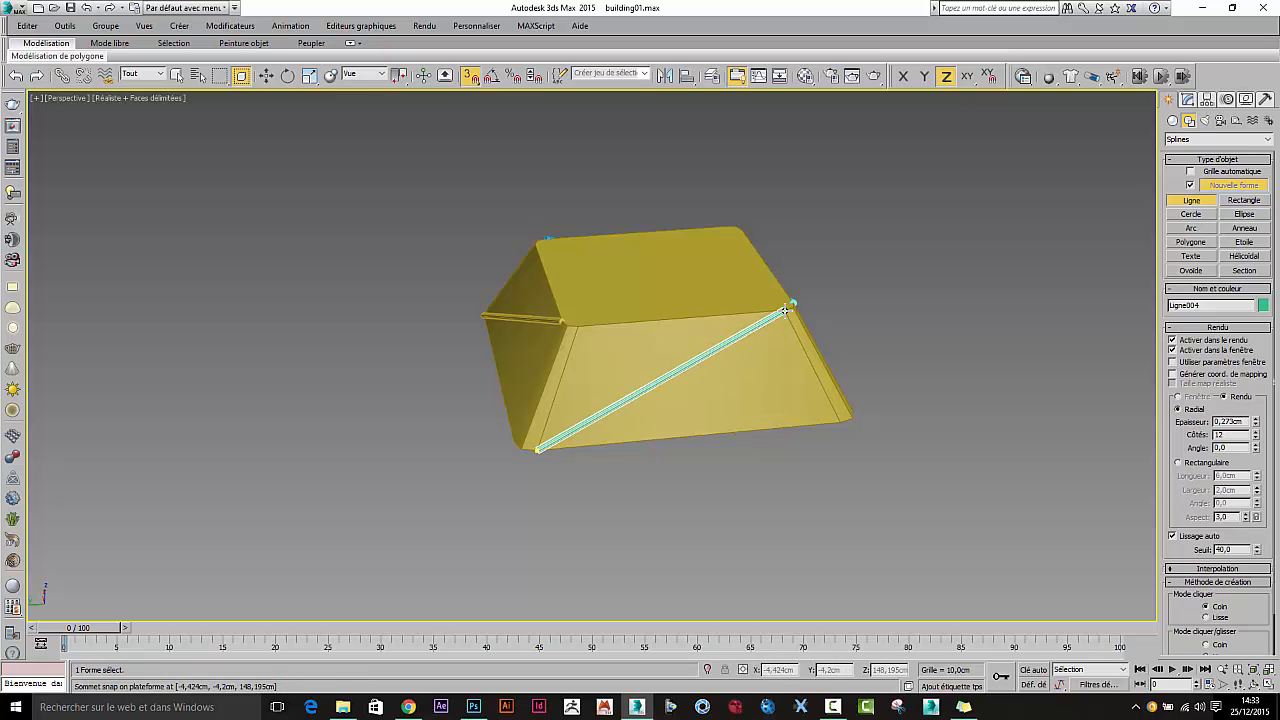
right_click(786, 309)
Step: Leave line creation, reactivate the Treillis modifier on plateforme to restore the lattice, and deselect it
middle_click_drag(680, 345, 729, 403, "alt")
key("w")
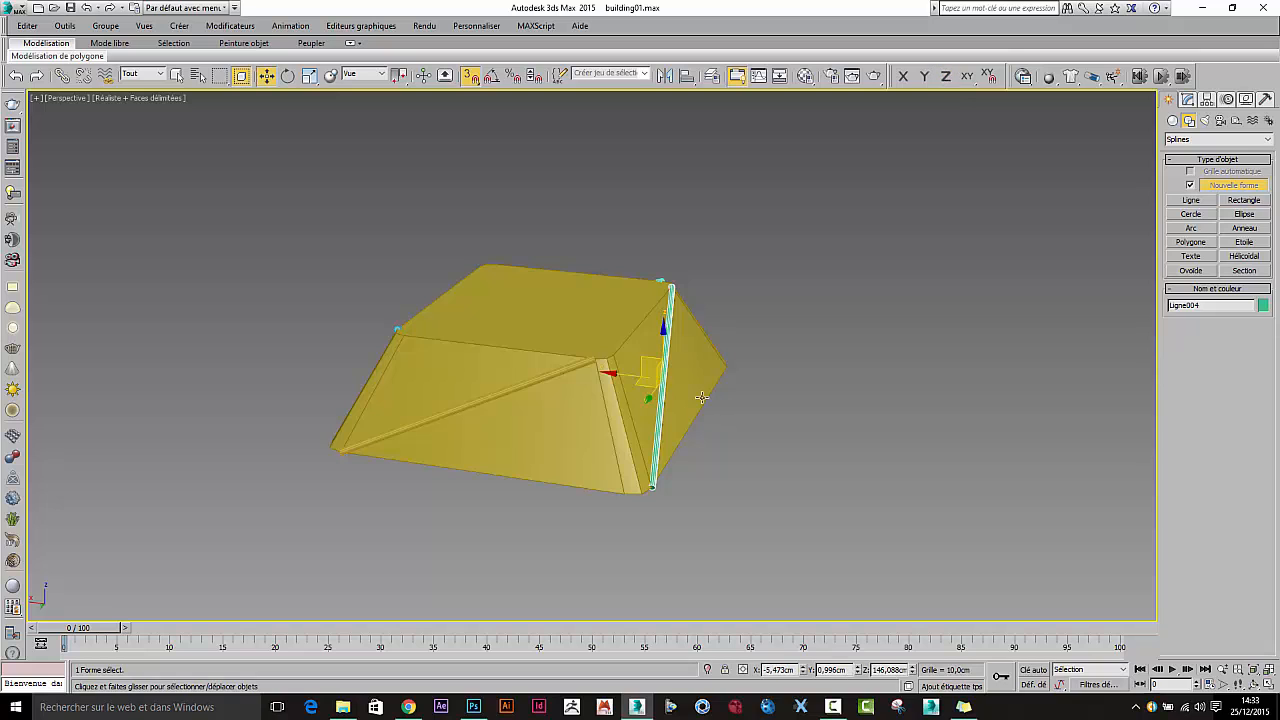
left_click(697, 395)
left_click(1188, 100)
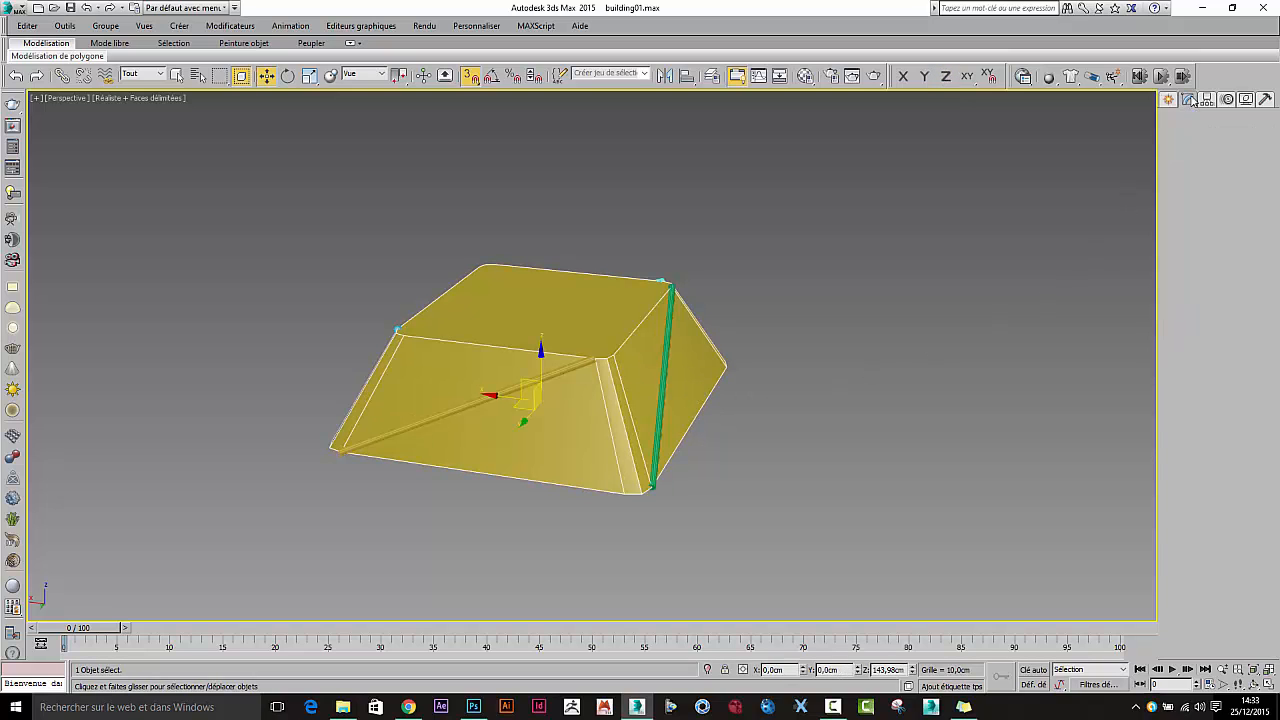
left_click(1175, 251)
left_click(925, 332)
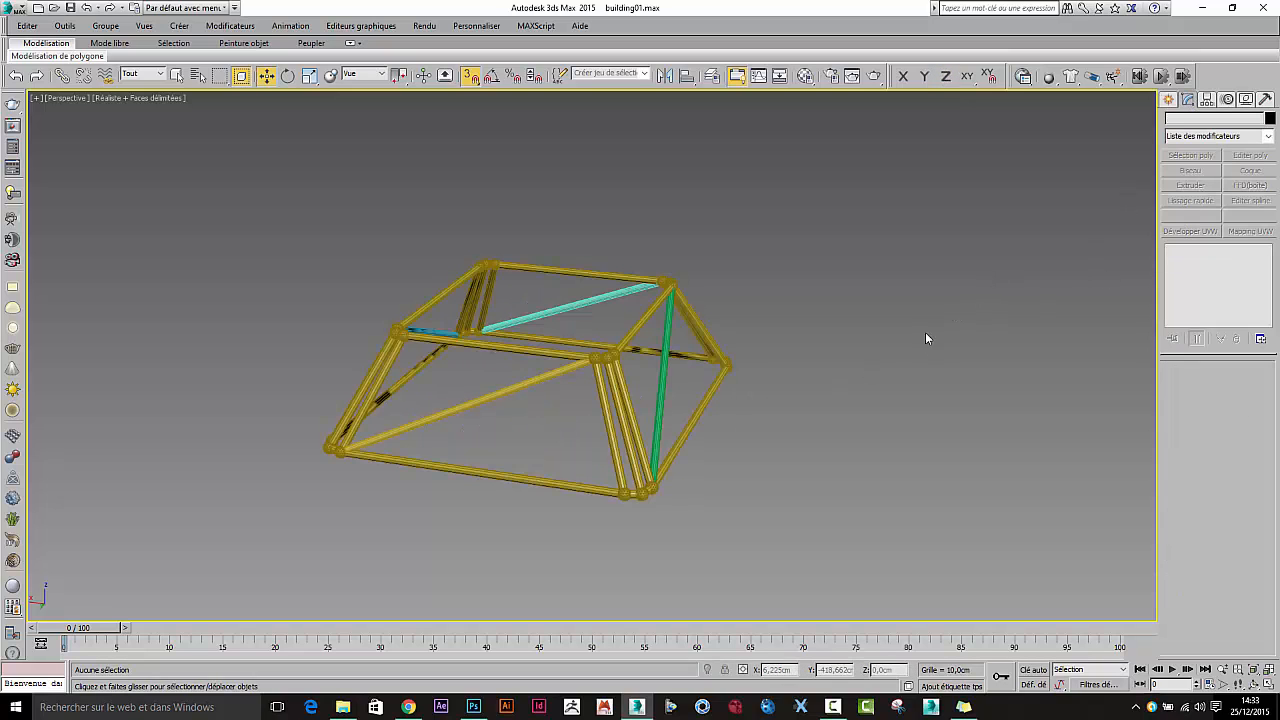
Step: Collapse plateforme's whole modifier stack and convert the resulting mesh to Poly éditable
middle_click_drag(925, 332, 582, 418, "alt")
middle_click_drag(634, 344, 602, 392, "alt")
left_click(597, 421)
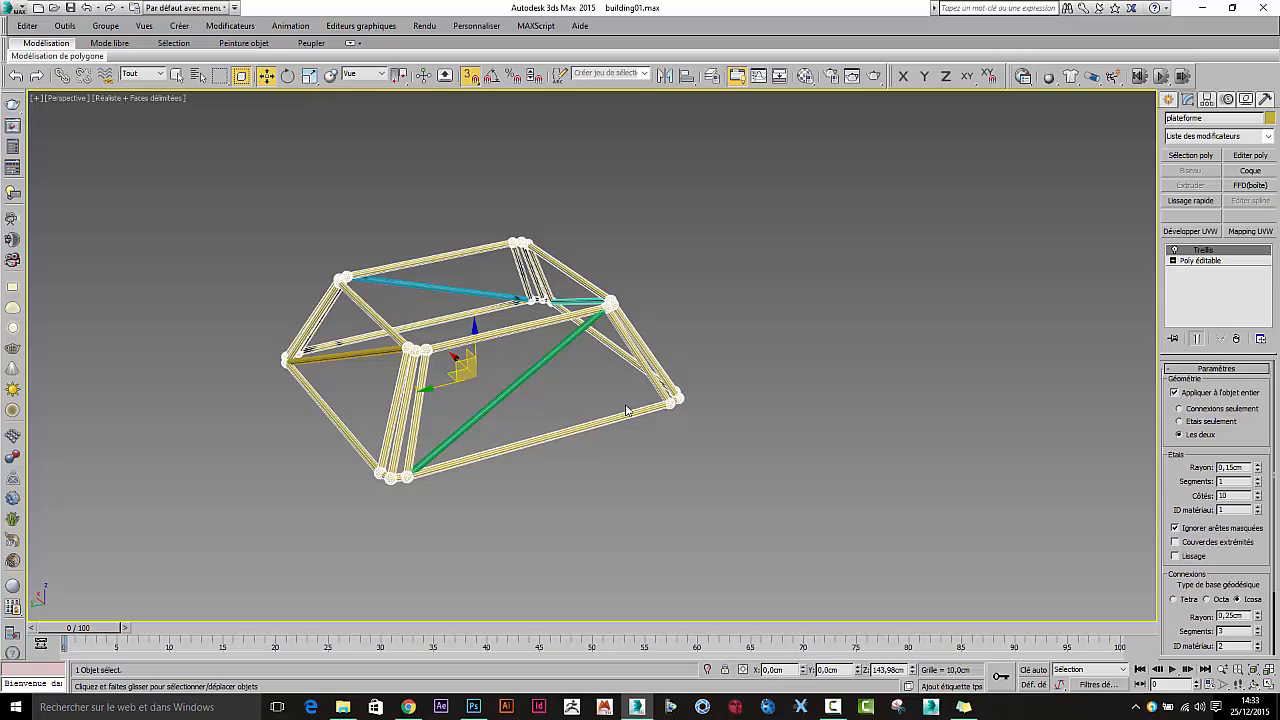
right_click(1220, 261)
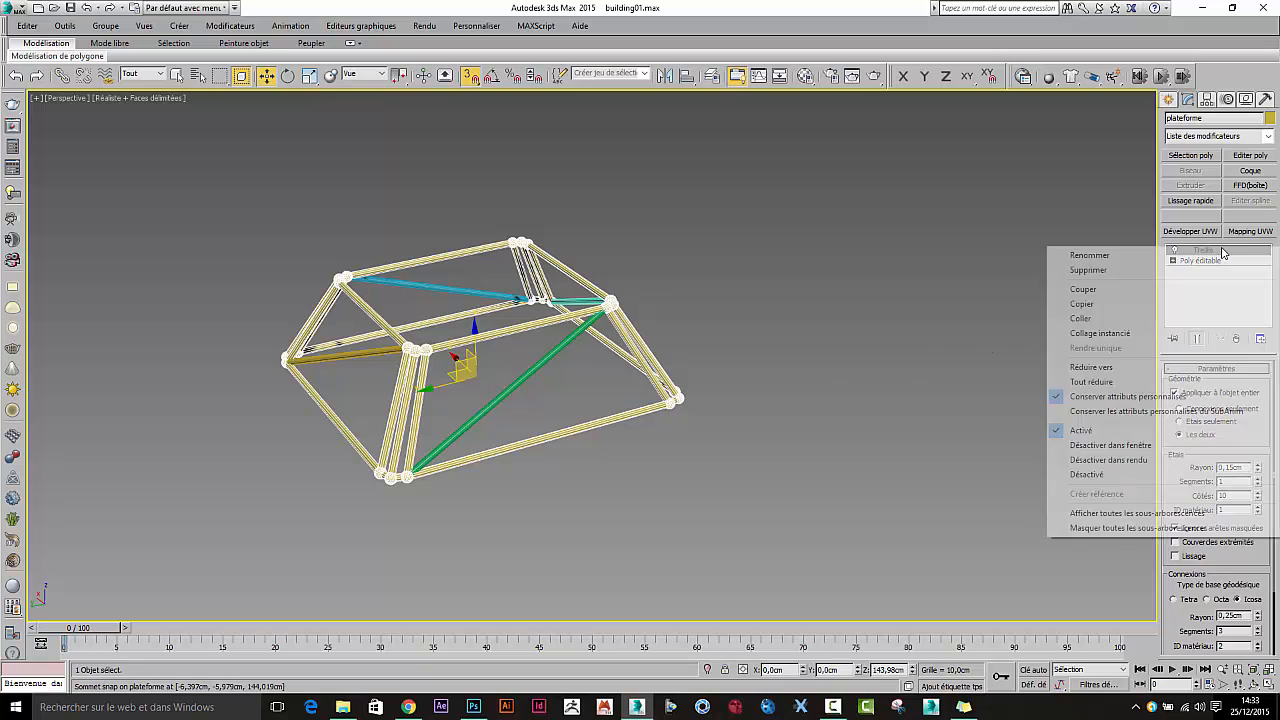
left_click(1100, 380)
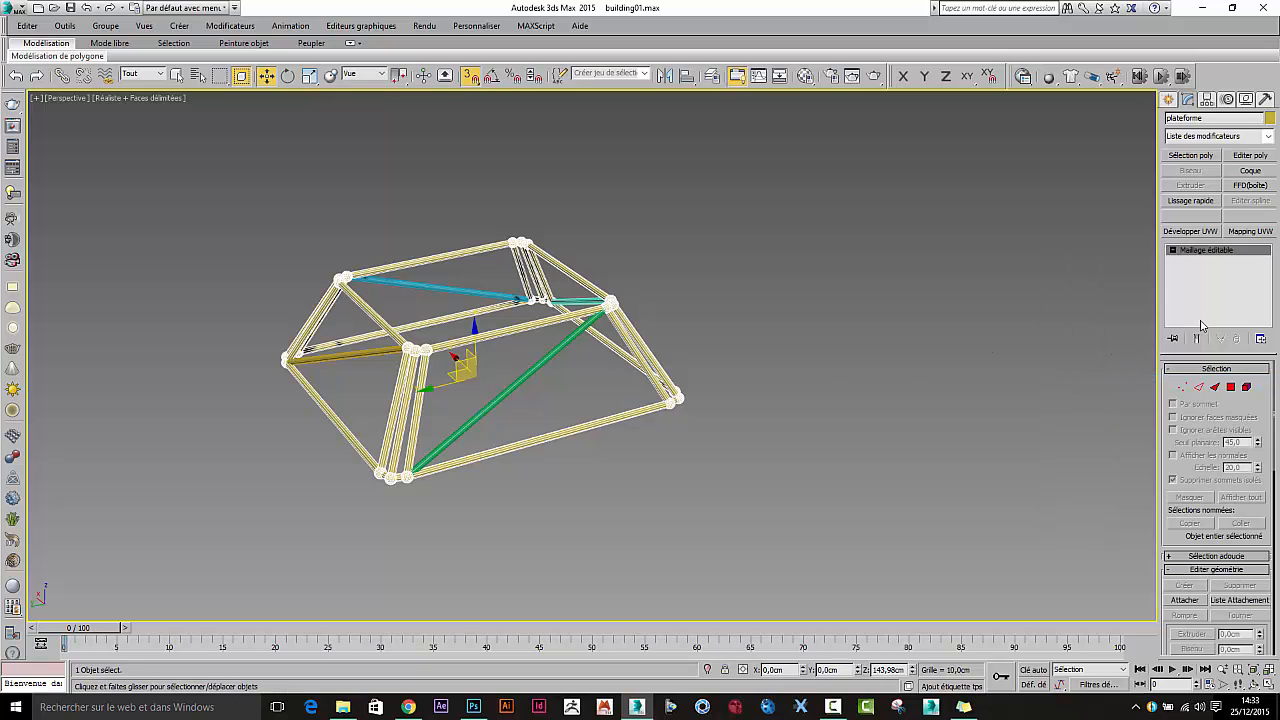
right_click(1210, 251)
left_click(1128, 365)
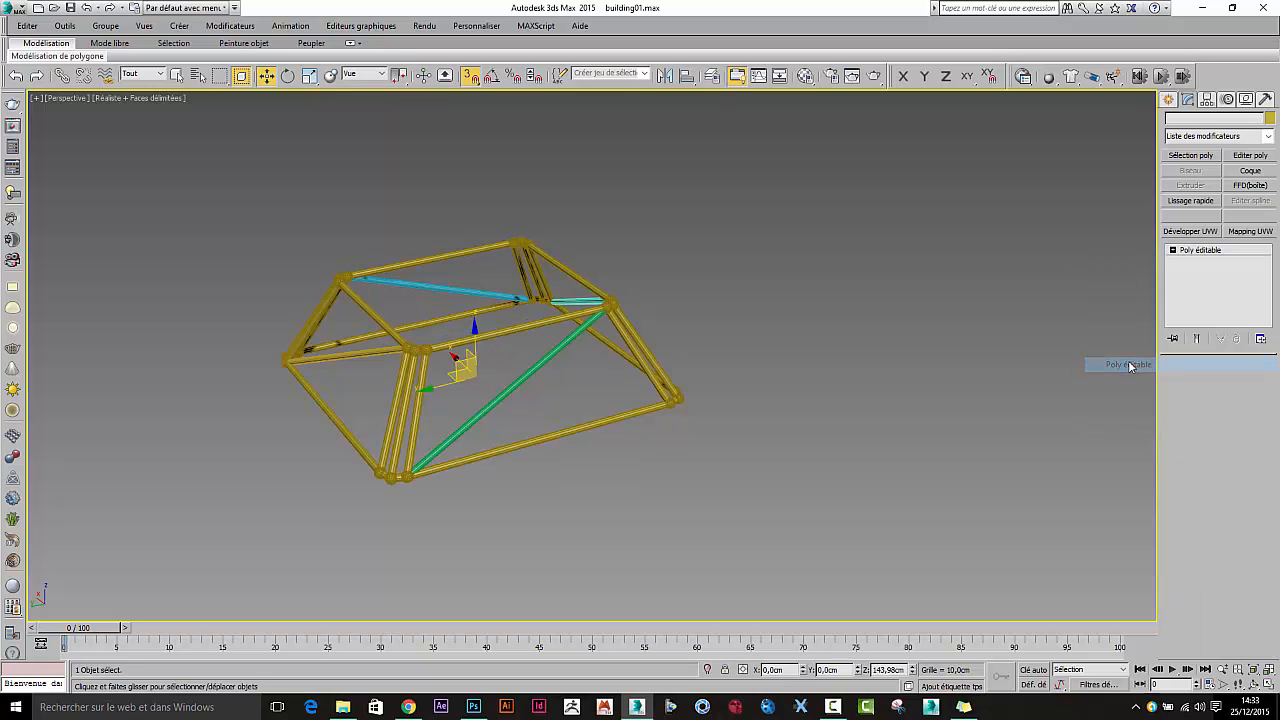
Step: Attach the four diagonal lines to plateforme
left_click(1185, 622)
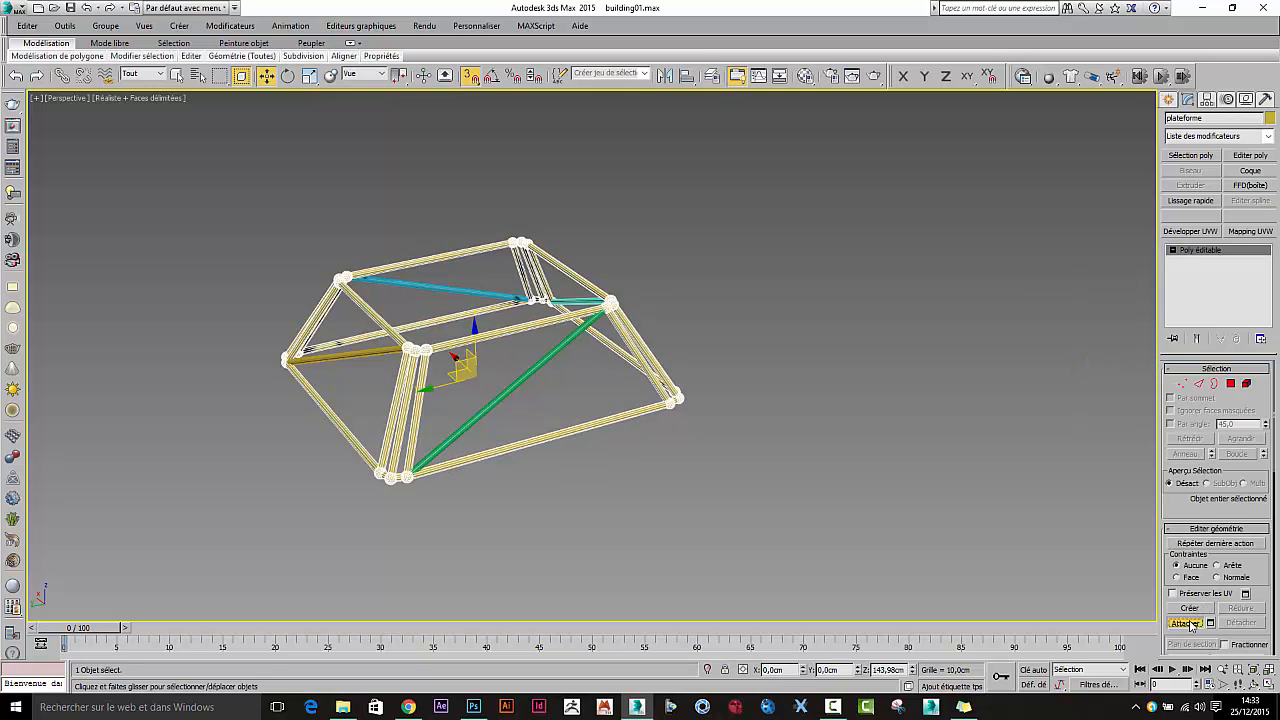
left_click(544, 357)
left_click(462, 290)
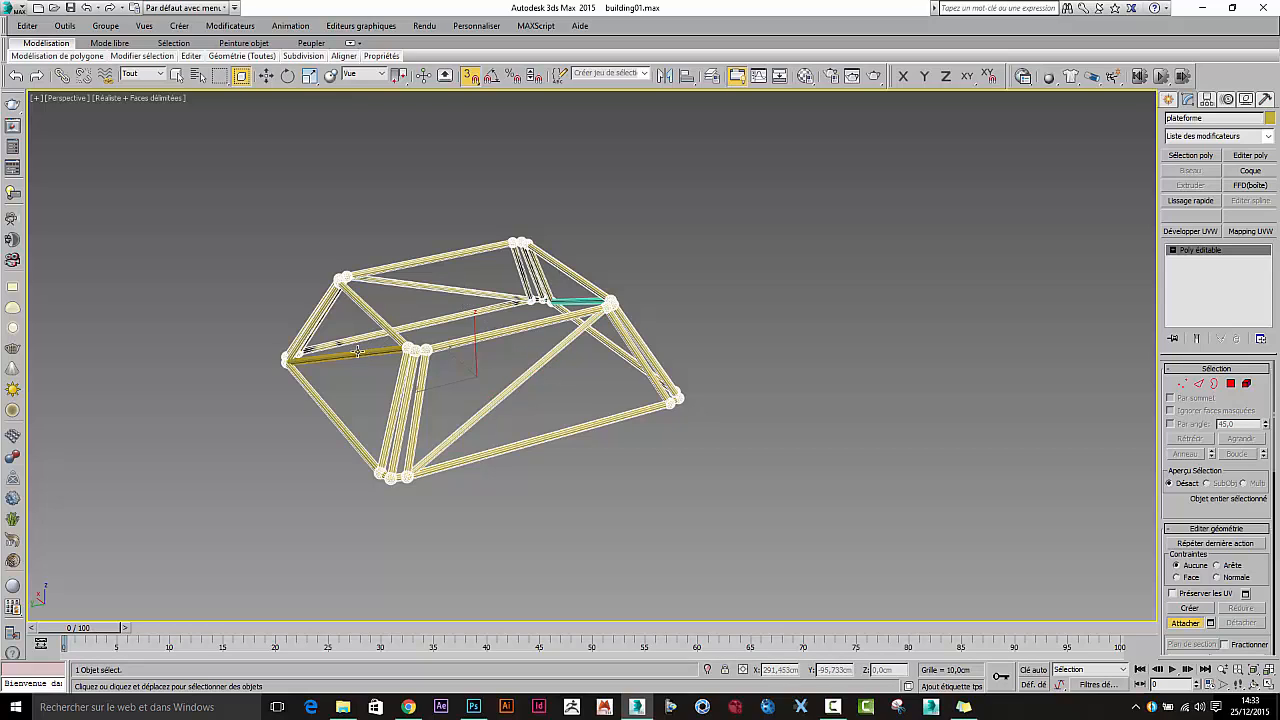
left_click(357, 351)
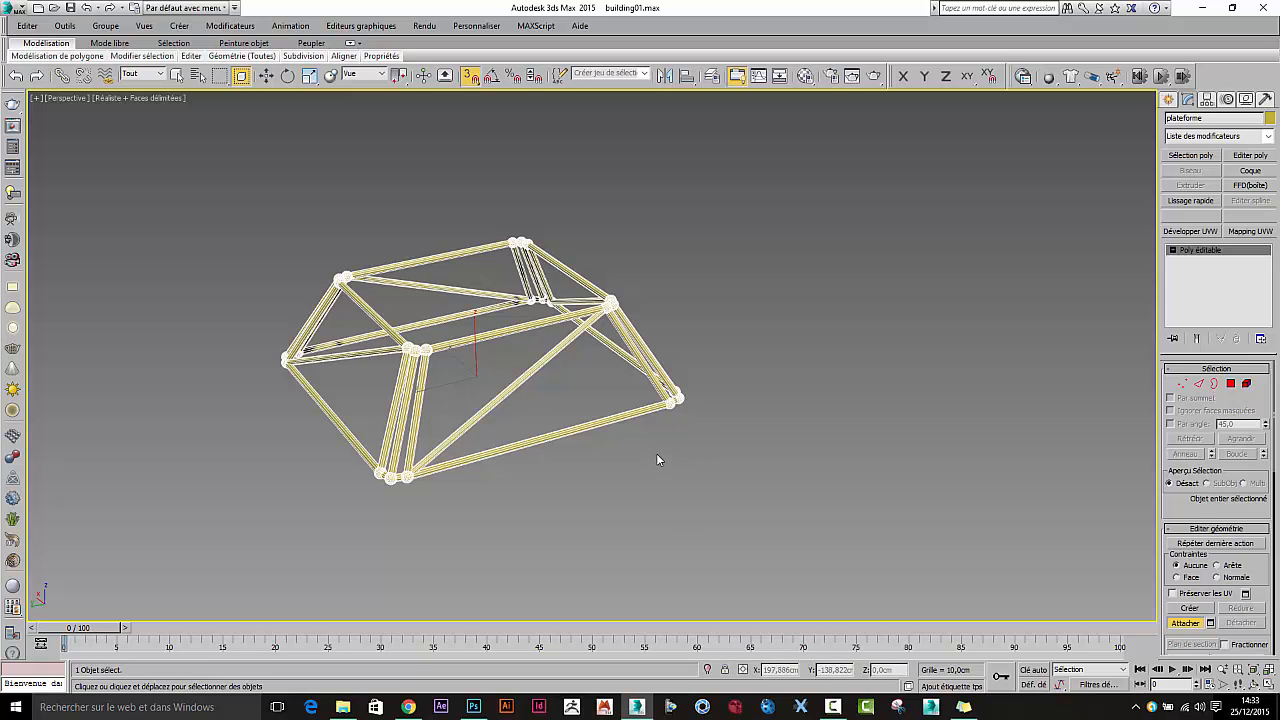
middle_click_drag(656, 453, 776, 445, "alt")
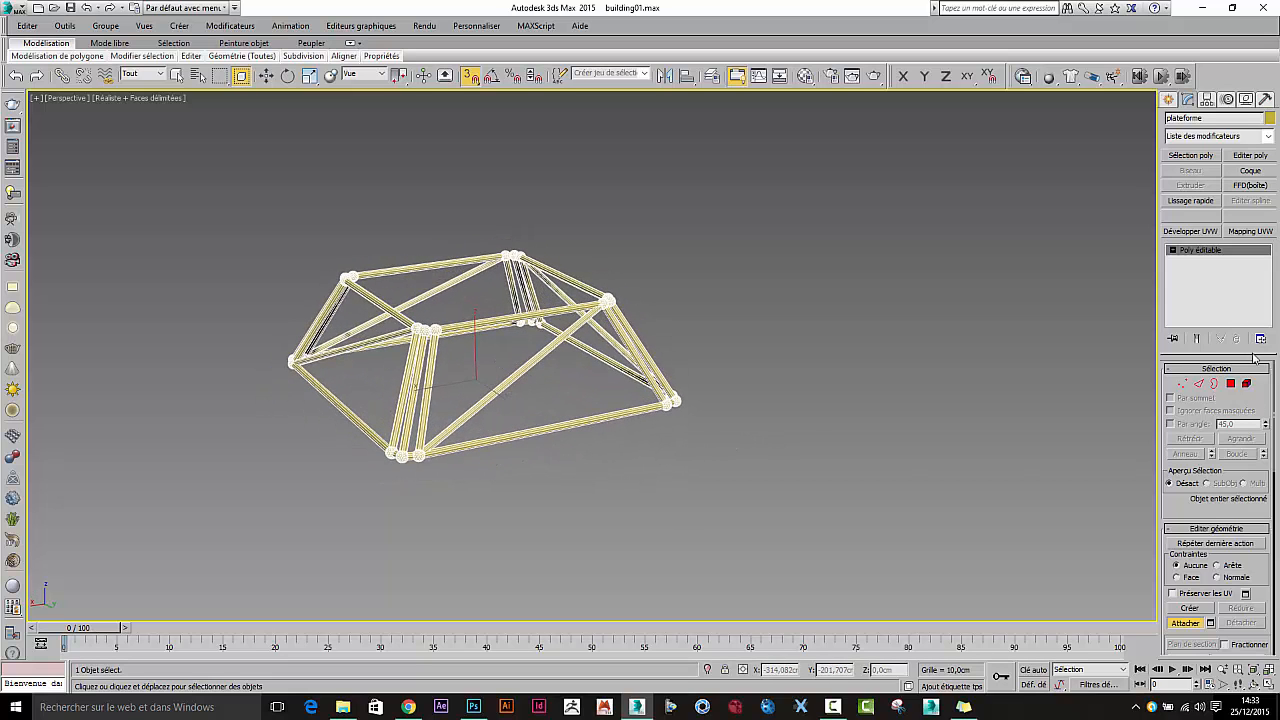
Step: Unhide all objects in the scene and return plateforme to object level
key("1")
right_click(804, 309)
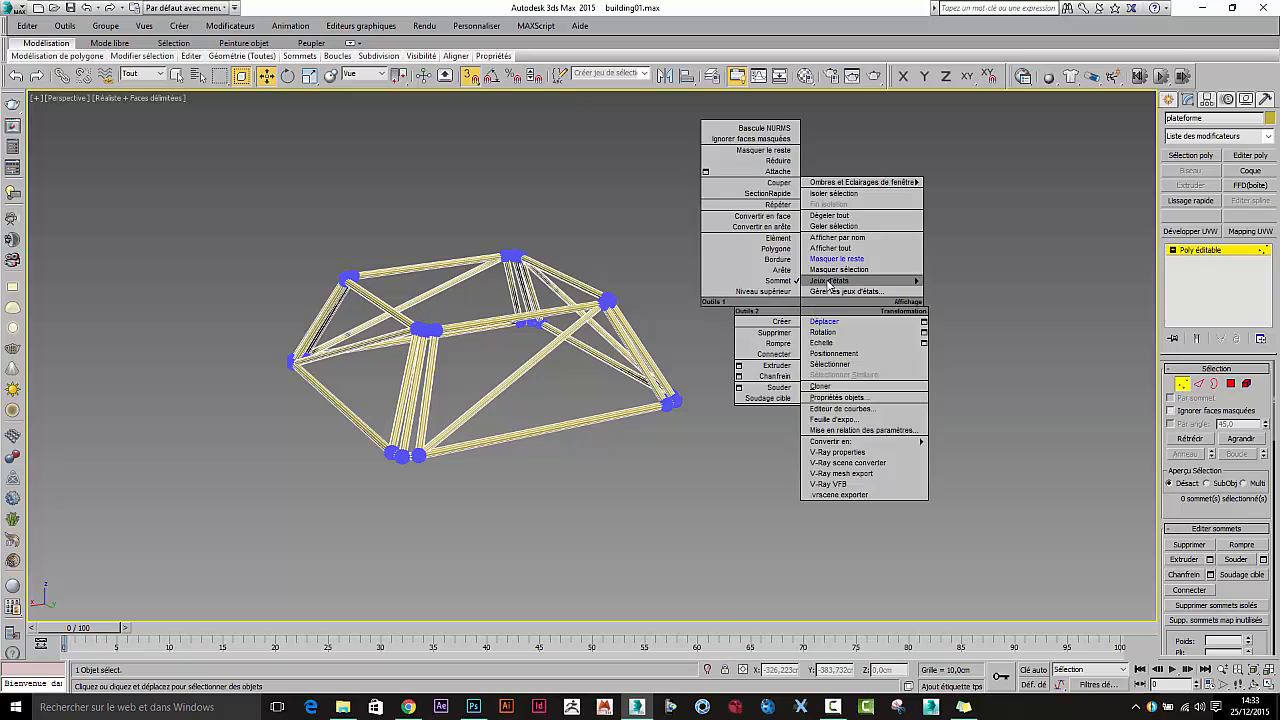
left_click(839, 250)
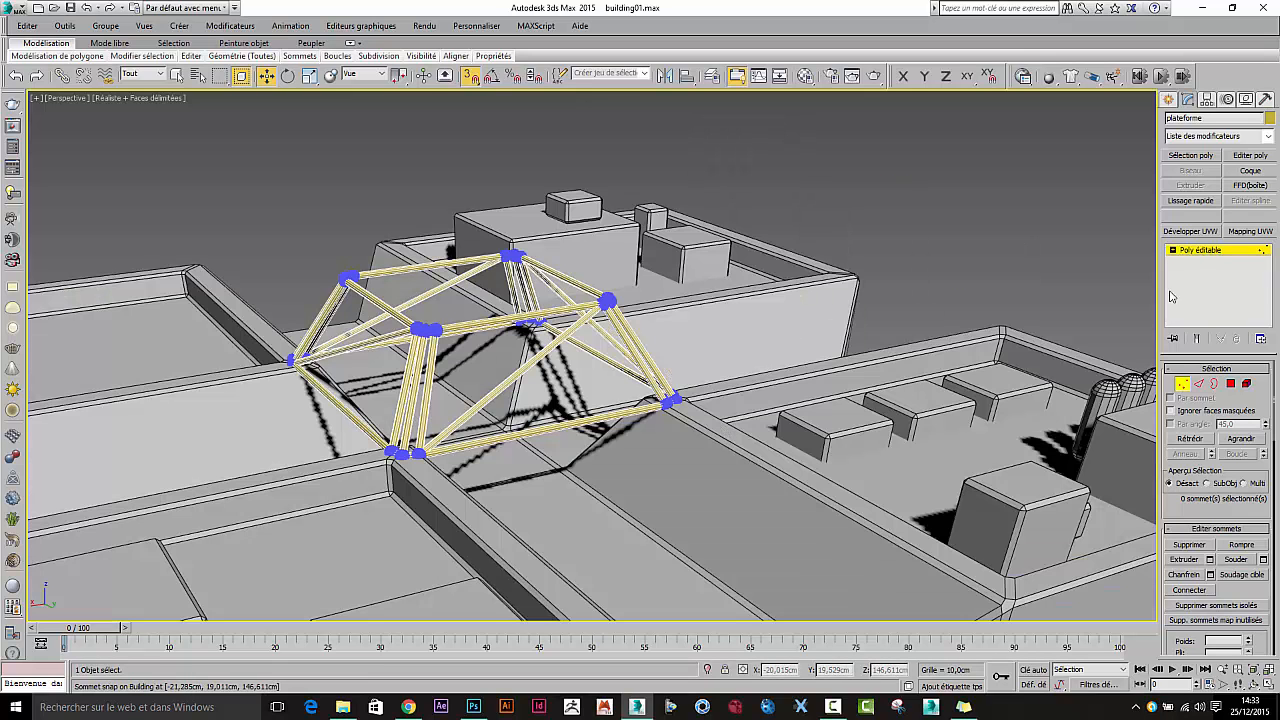
left_click(1193, 249)
Step: Attach the lattice platform to Building at its Poly éditable level, leave attaching mode and deselect everything
left_click(727, 434)
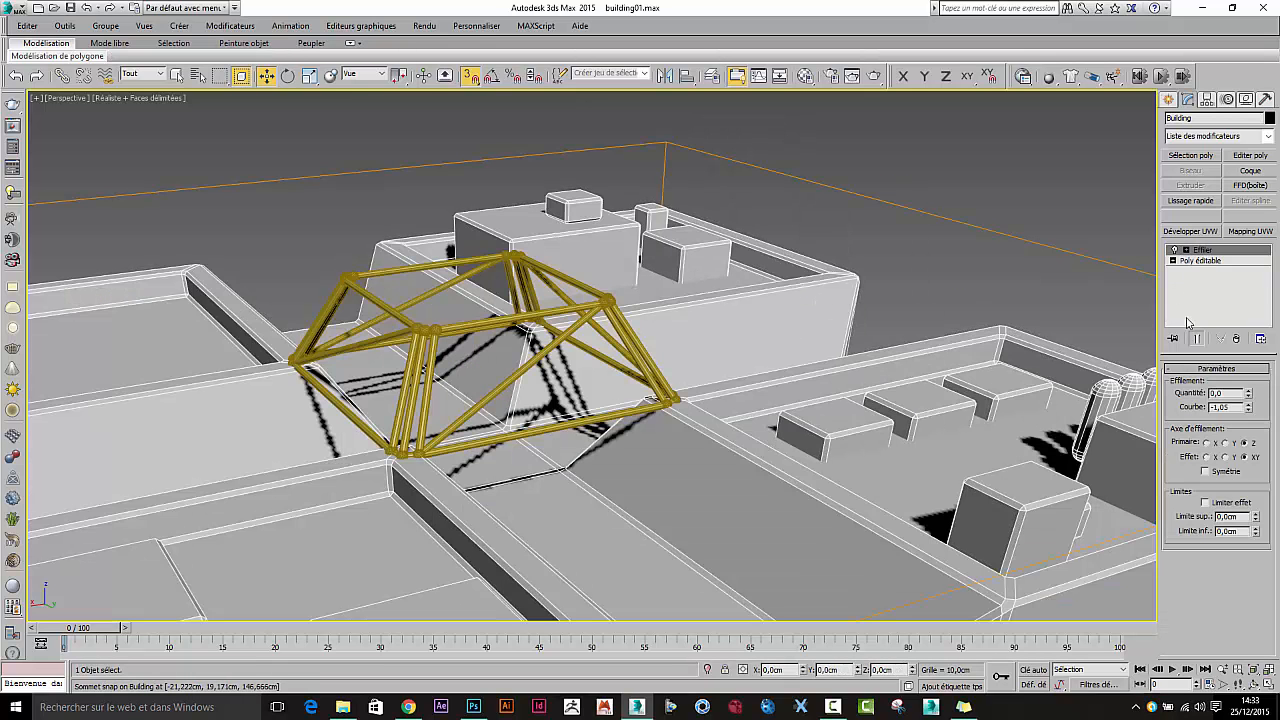
left_click(1205, 264)
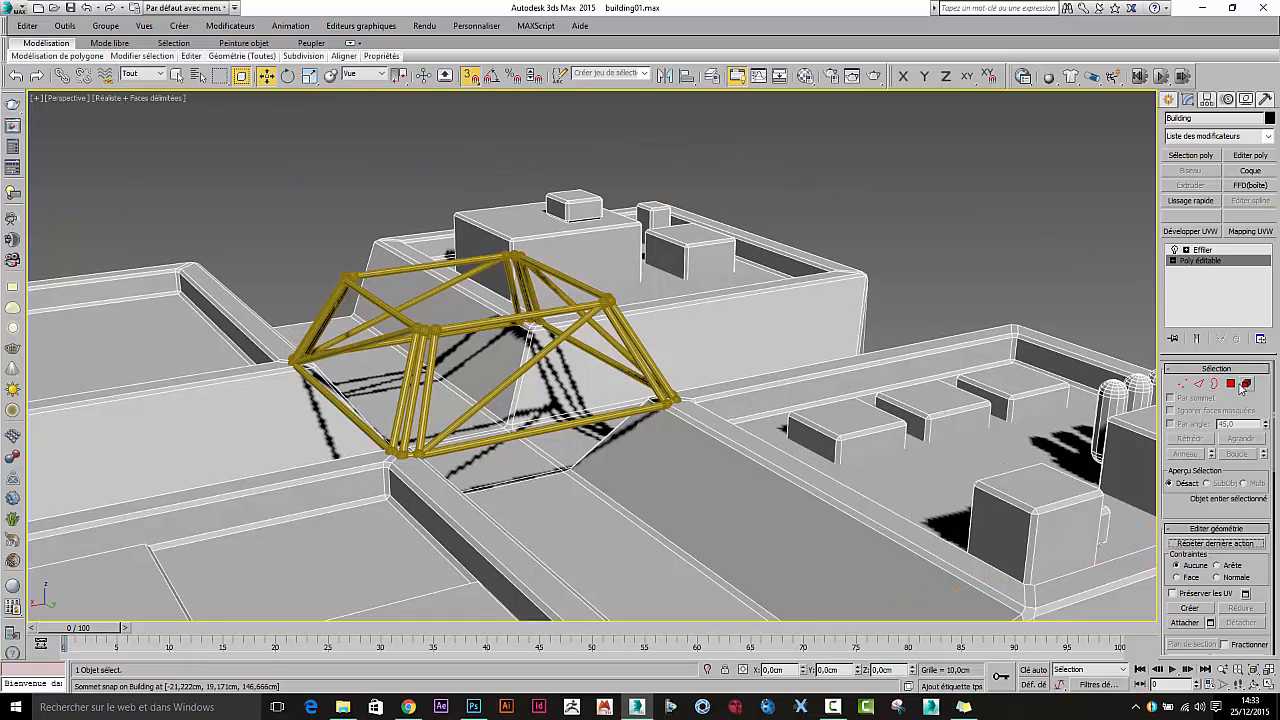
left_click(1200, 624)
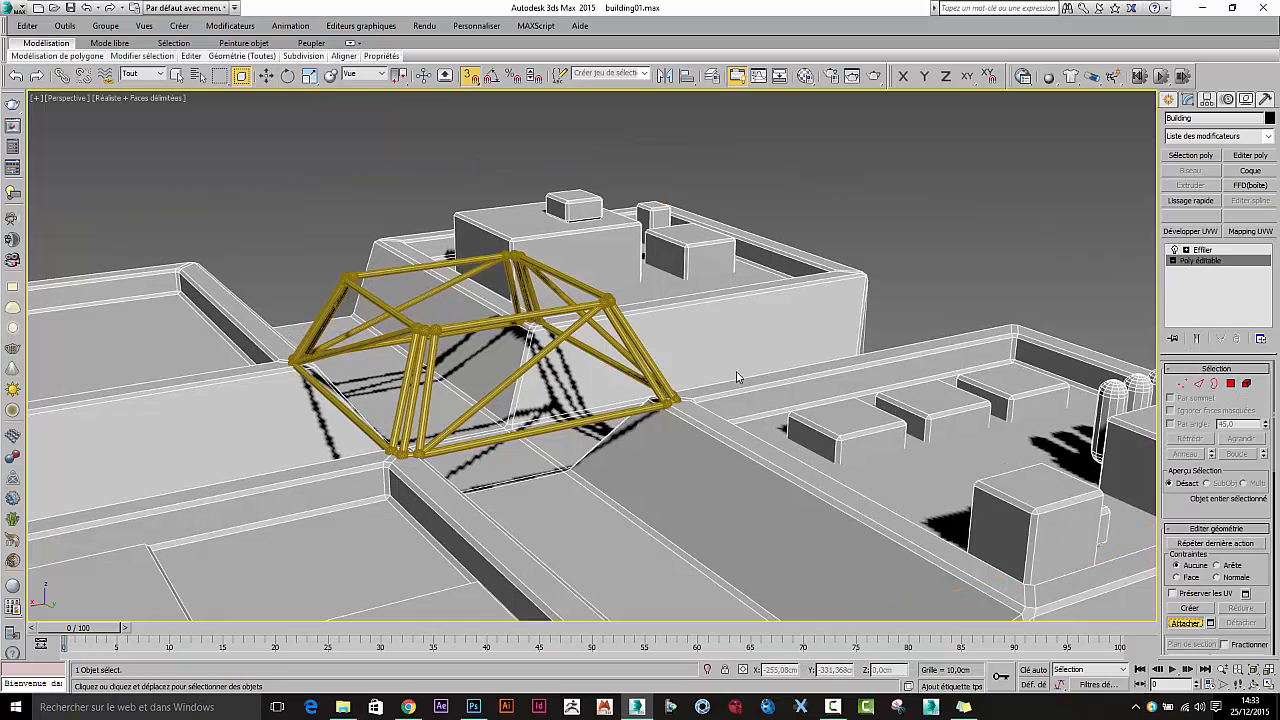
left_click(646, 358)
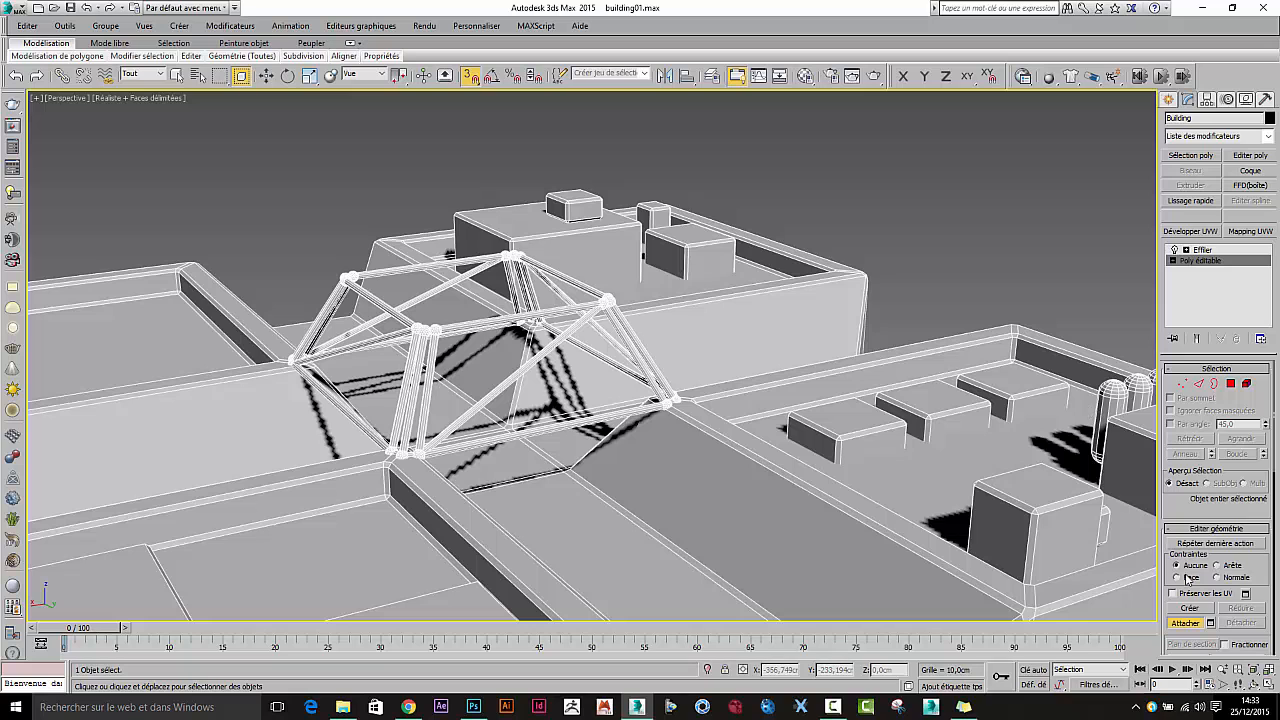
left_click(1193, 626)
left_click(910, 214)
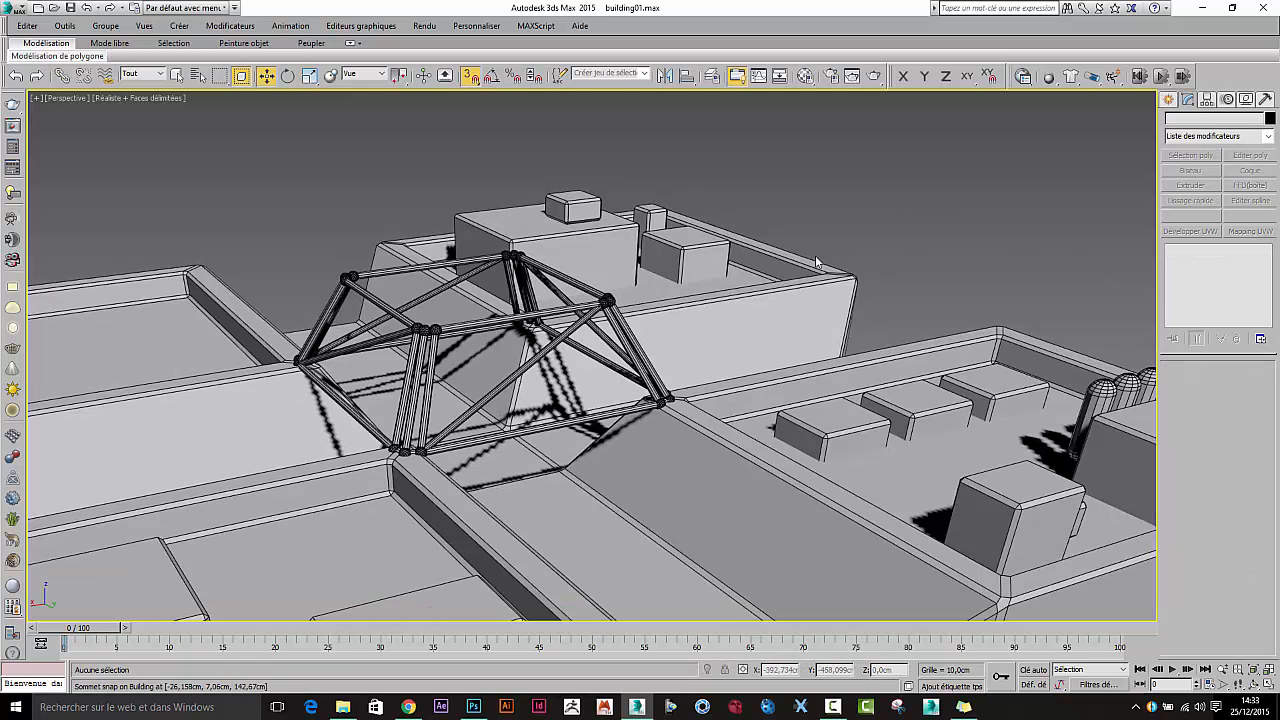
Step: Create a cylinder beside the tower with a radius of about 22.6 cm and a height of about 2.4 cm
scroll(816, 262, "down", 6)
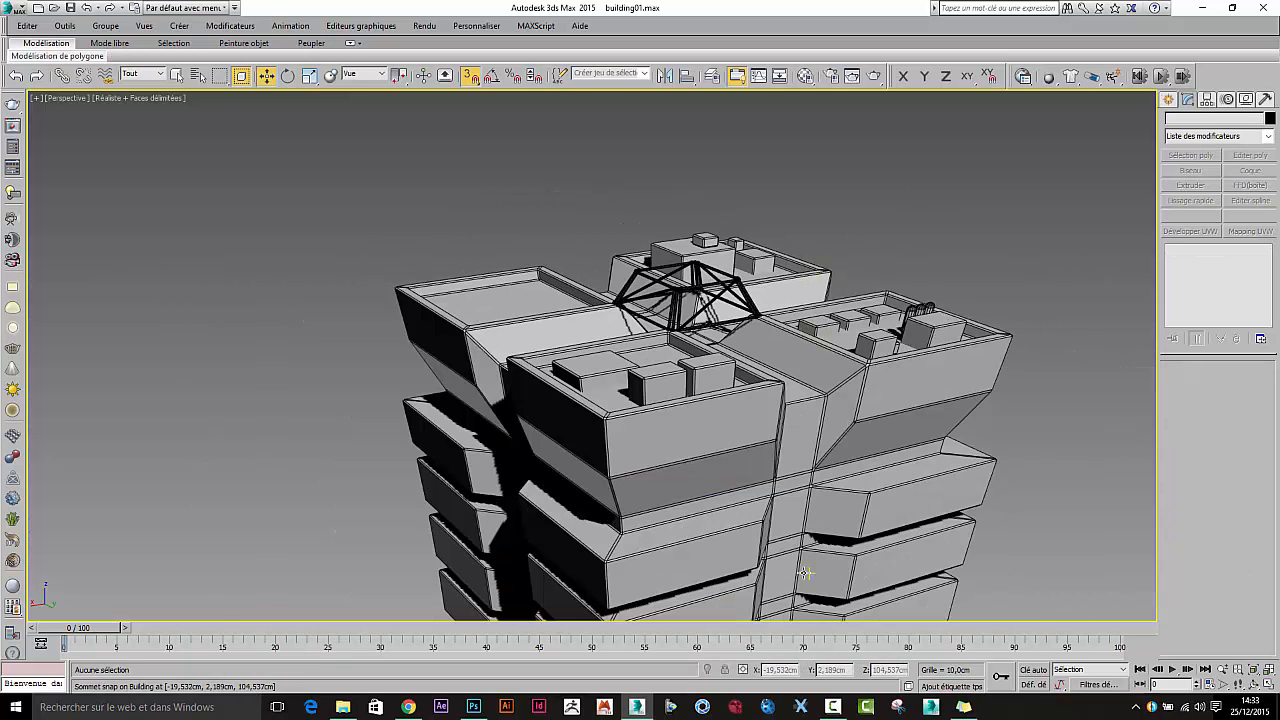
middle_click_drag(806, 573, 480, 350, "alt")
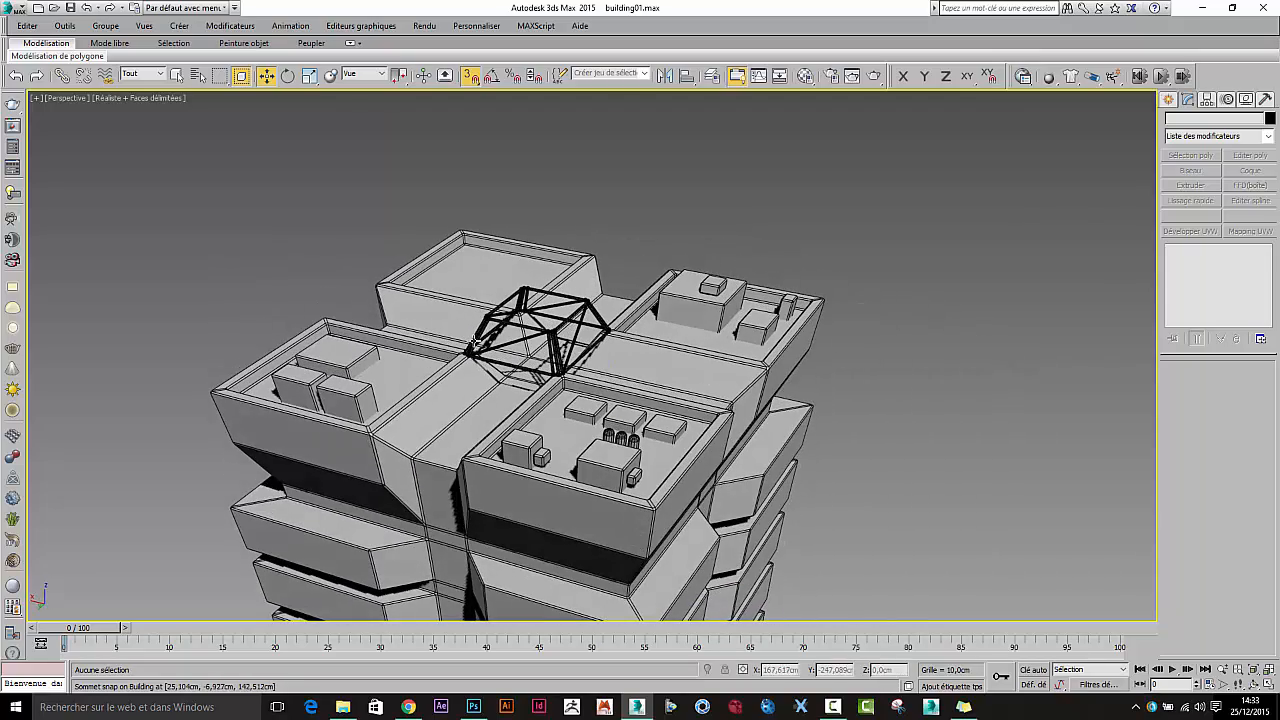
middle_click_drag(545, 380, 625, 310, "alt")
middle_click_drag(670, 355, 527, 289)
scroll(622, 320, "down", 4)
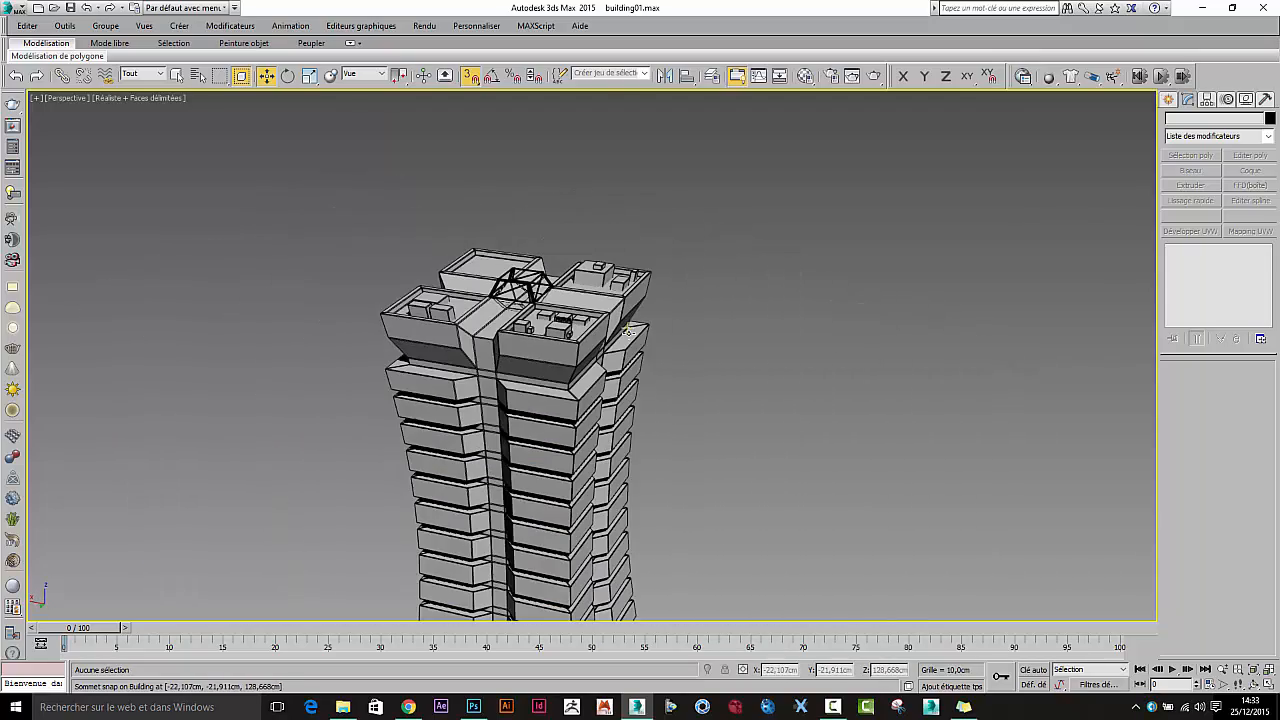
left_click(1172, 100)
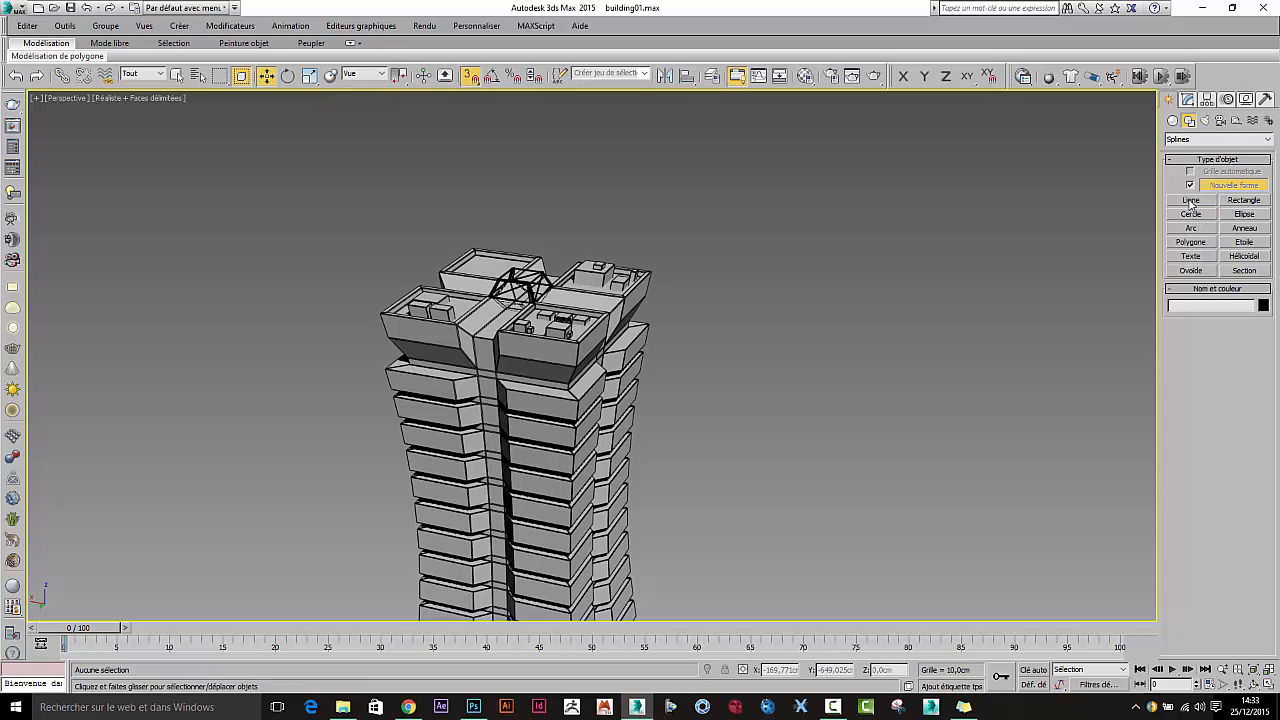
left_click(1173, 120)
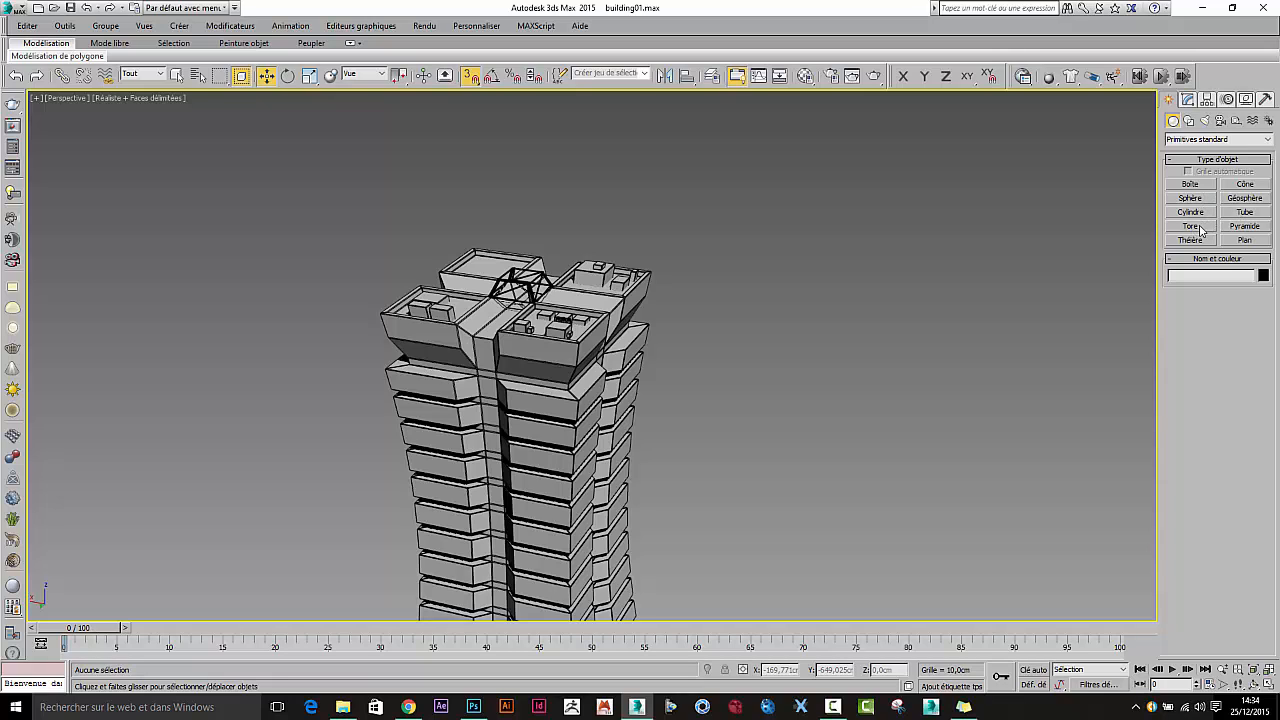
left_click(1190, 212)
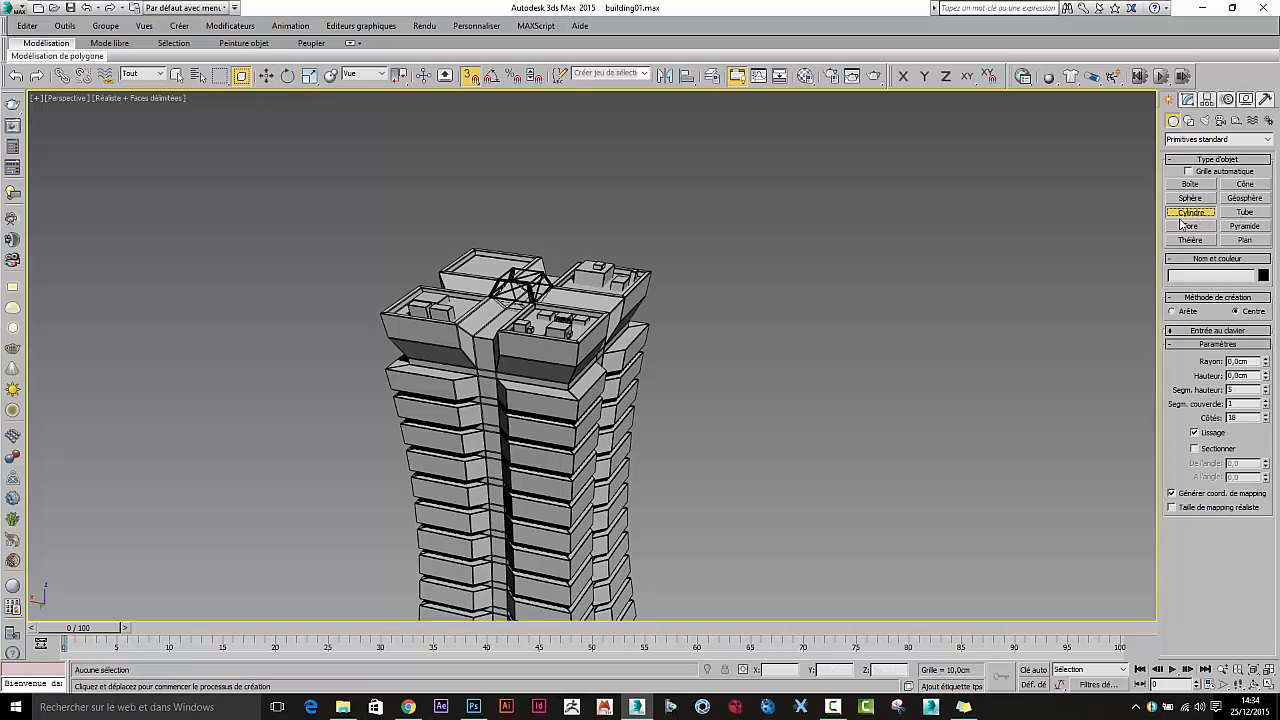
left_click_drag(805, 545, 823, 575)
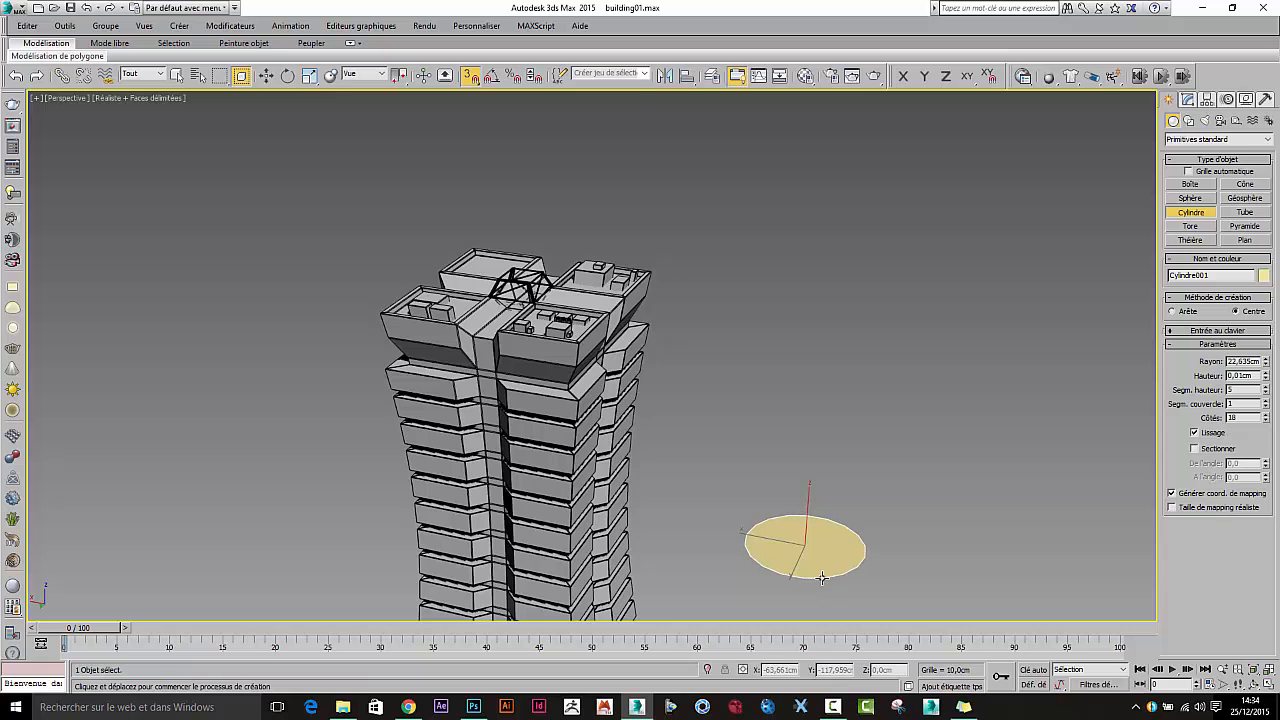
right_click(835, 488)
right_click(836, 484)
left_click(856, 493)
Step: Centre the cylinder on the tower at X 0 and Y 0, turn snapping off, and raise it to roof level at about Z 146 cm
middle_click_drag(756, 502, 741, 368)
right_click(801, 674)
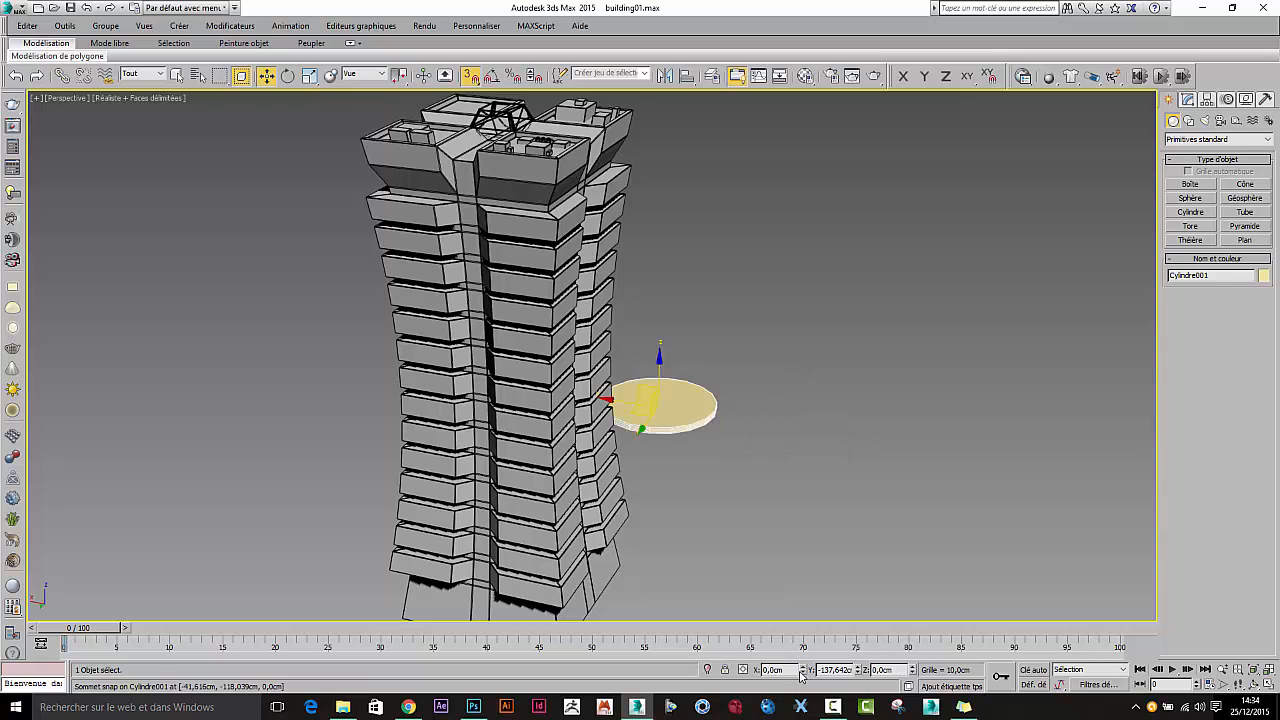
right_click(858, 671)
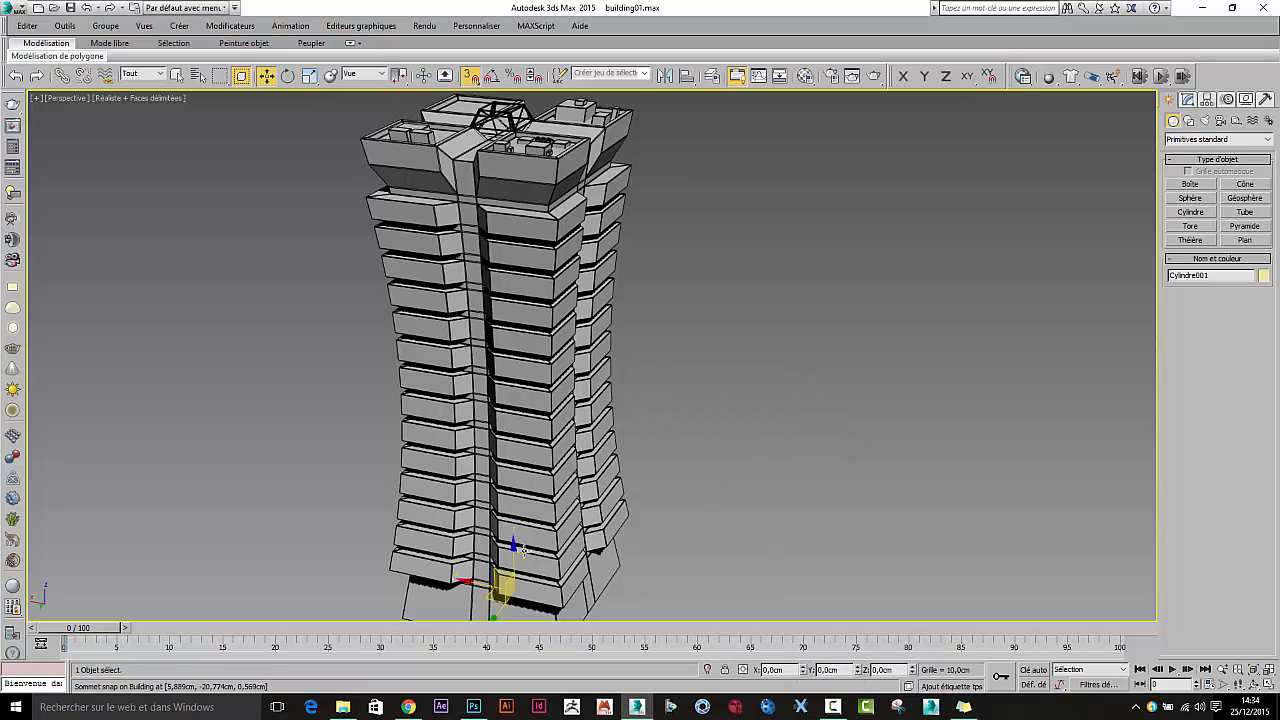
left_click(471, 79)
left_click_drag(513, 548, 522, 212)
middle_click_drag(522, 212, 522, 287)
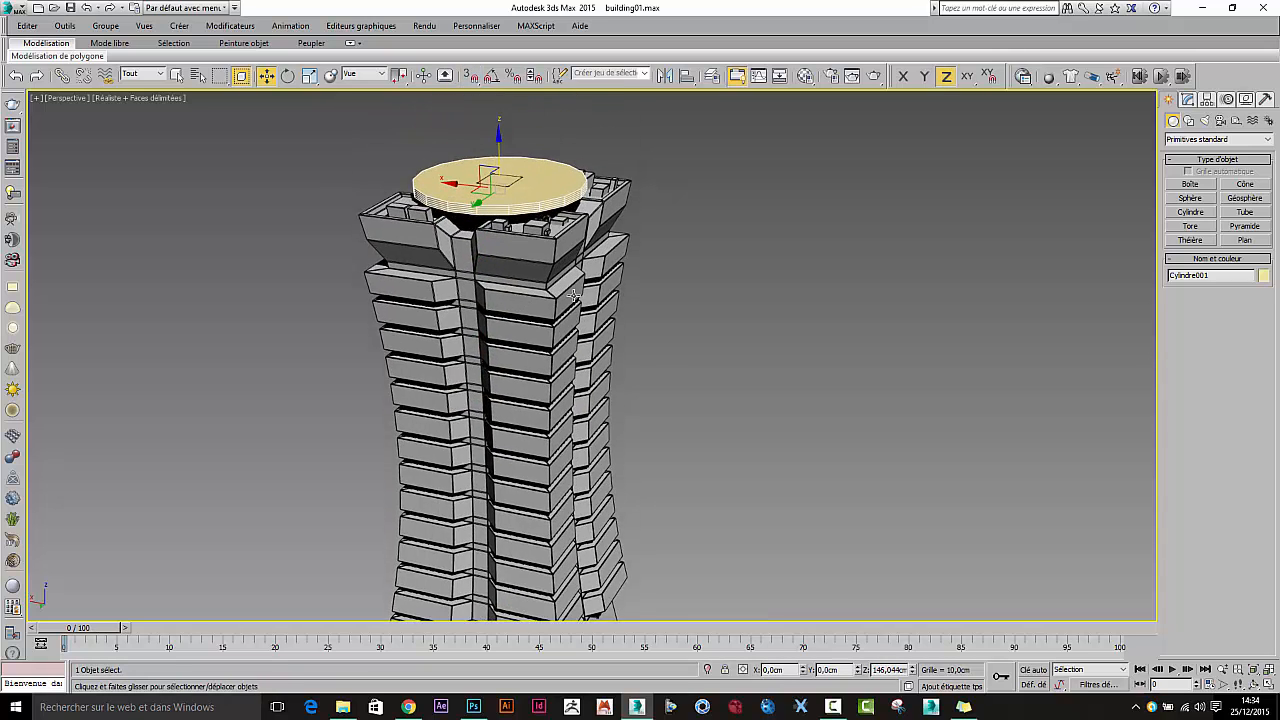
Step: Raise the cylinder to about Z 148.3 cm so its base rests on top of the lattice platform
key("f")
middle_click_drag(606, 212, 598, 343)
scroll(562, 279, "up", 7)
scroll(488, 331, "up", 4)
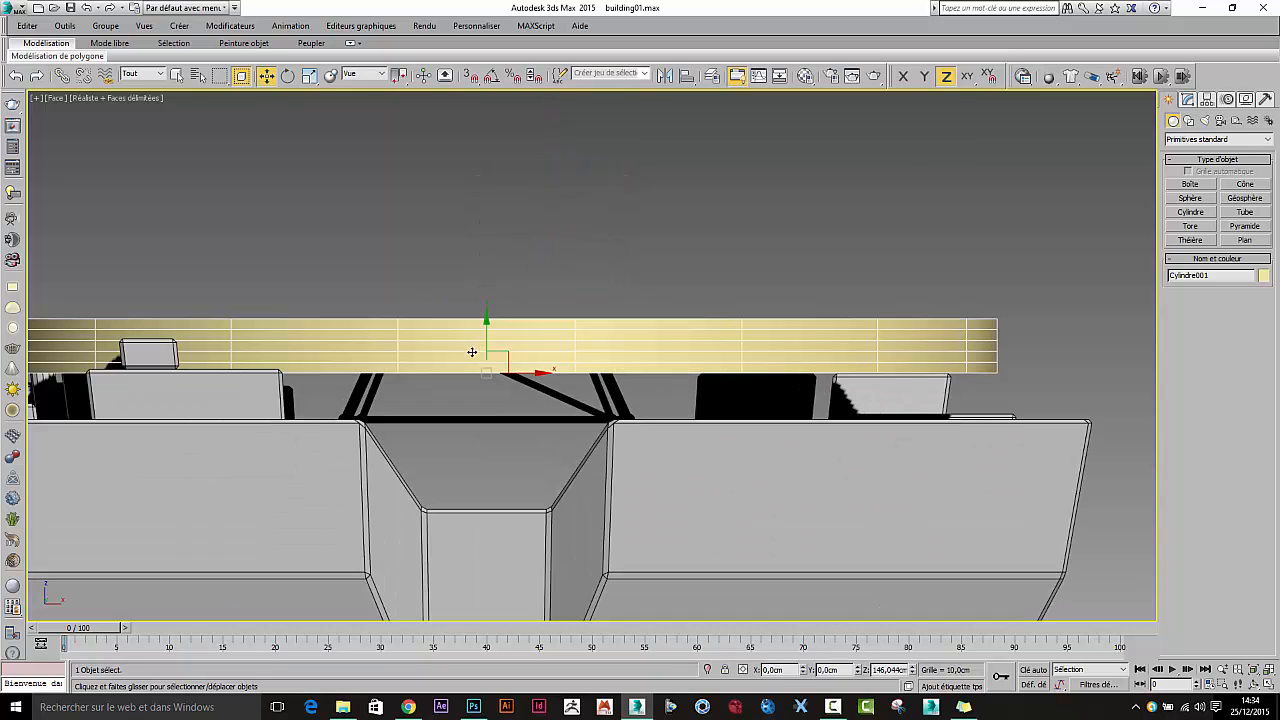
left_click_drag(486, 340, 493, 285)
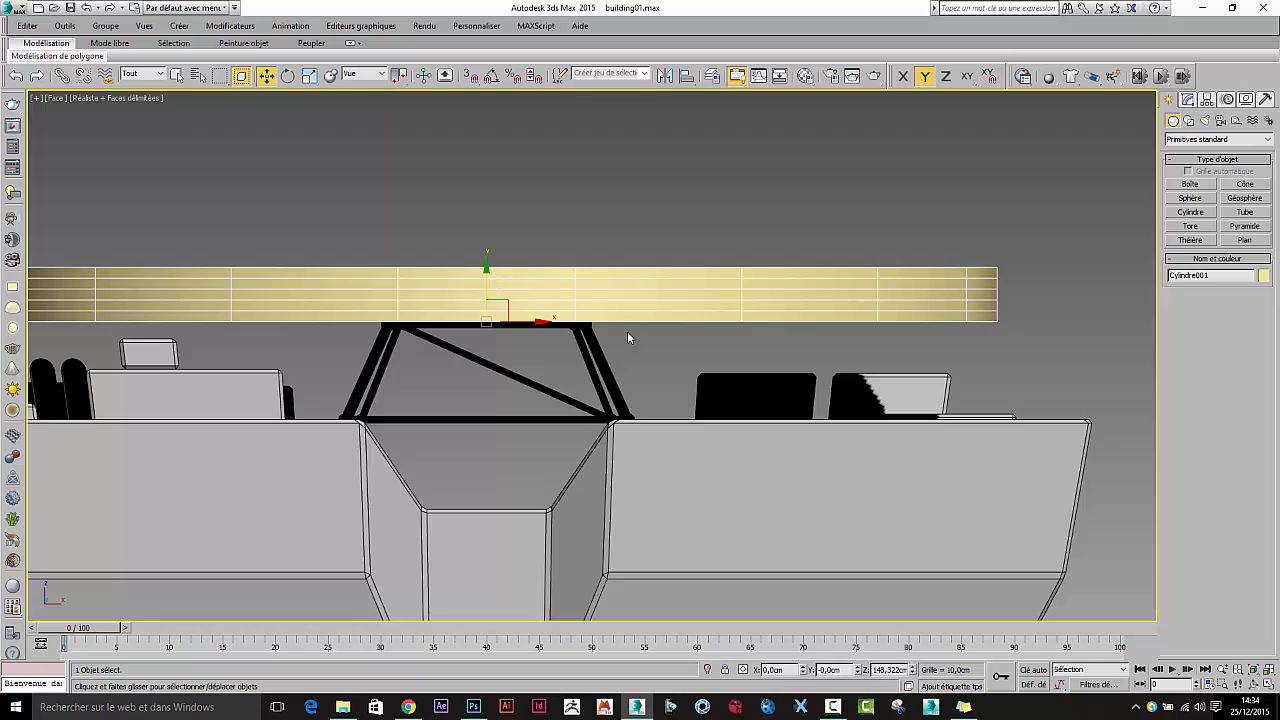
Step: Set the cylinder's radius to 10.82 cm, its height to 0.723 cm and its height segments to 1
scroll(629, 366, "down", 3)
key("p")
middle_click_drag(642, 382, 627, 411, "alt")
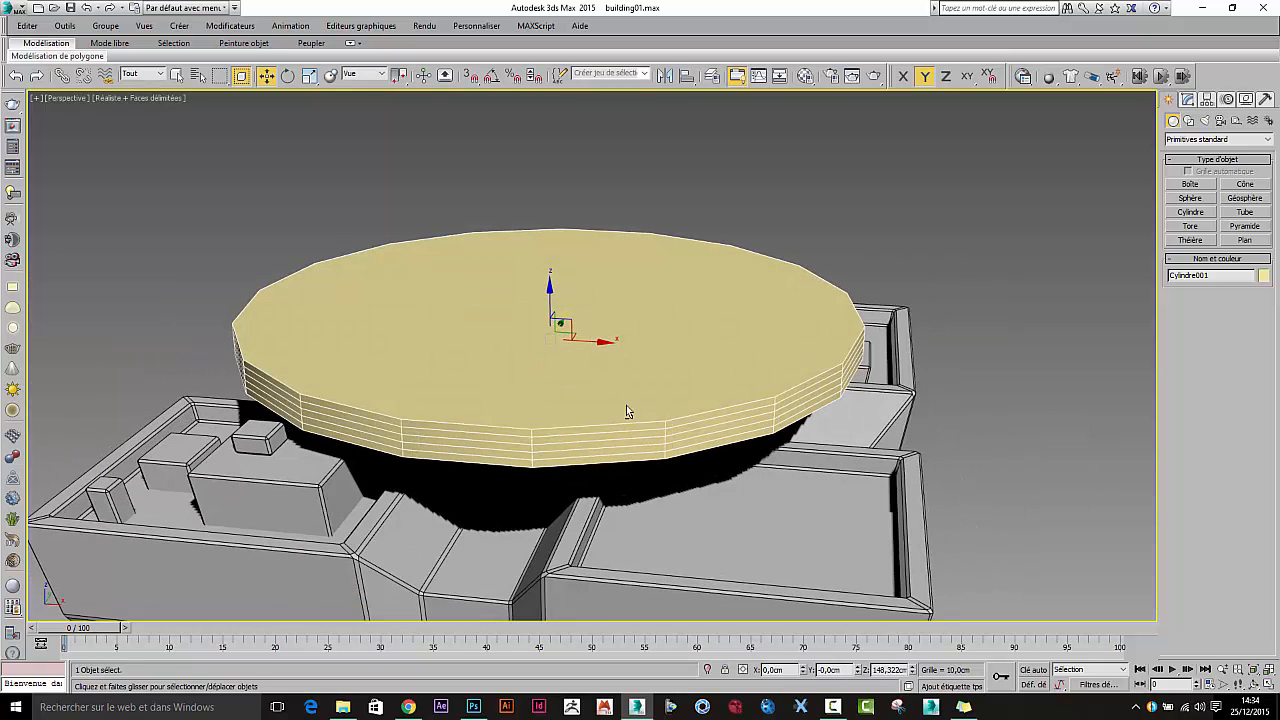
left_click(1189, 100)
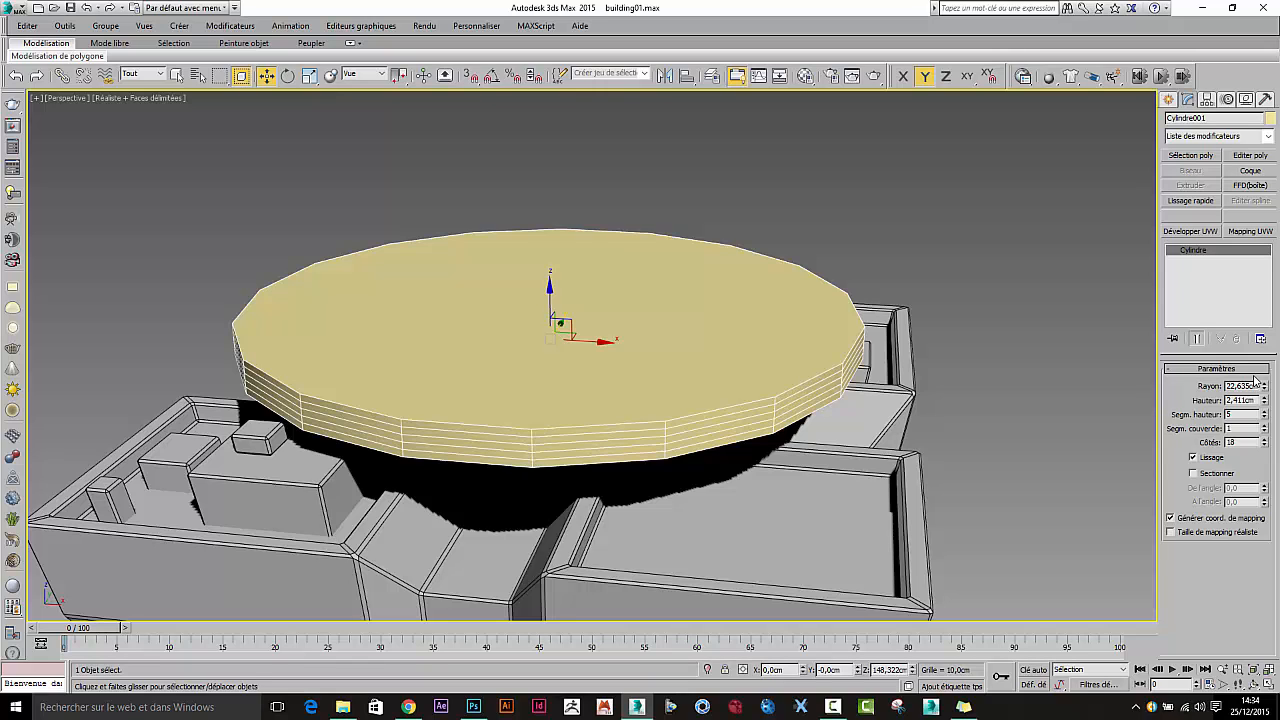
right_click(1265, 415)
left_click_drag(1263, 386, 1217, 7)
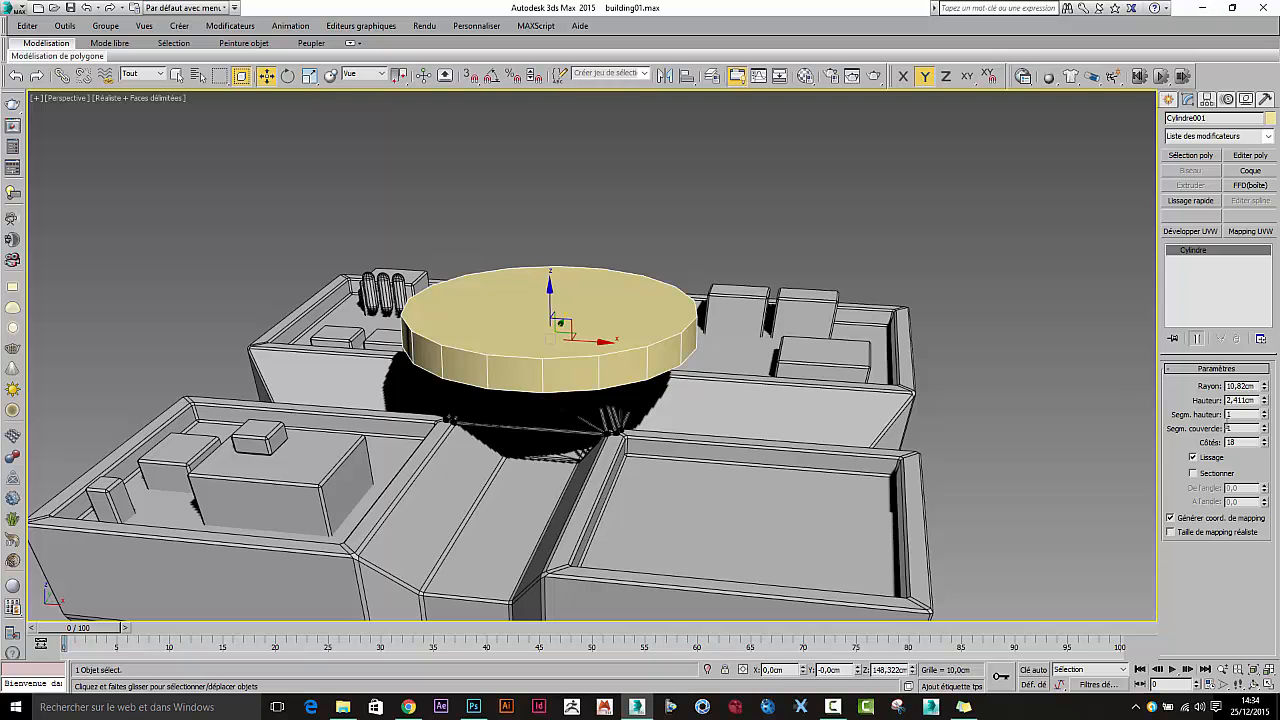
left_click_drag(1263, 408, 1254, 446)
Step: Reduce the cylinder to 6 sides to make a hexagonal slab, and deselect it
middle_click_drag(530, 338, 1076, 361, "alt")
left_click_drag(1264, 442, 1257, 505)
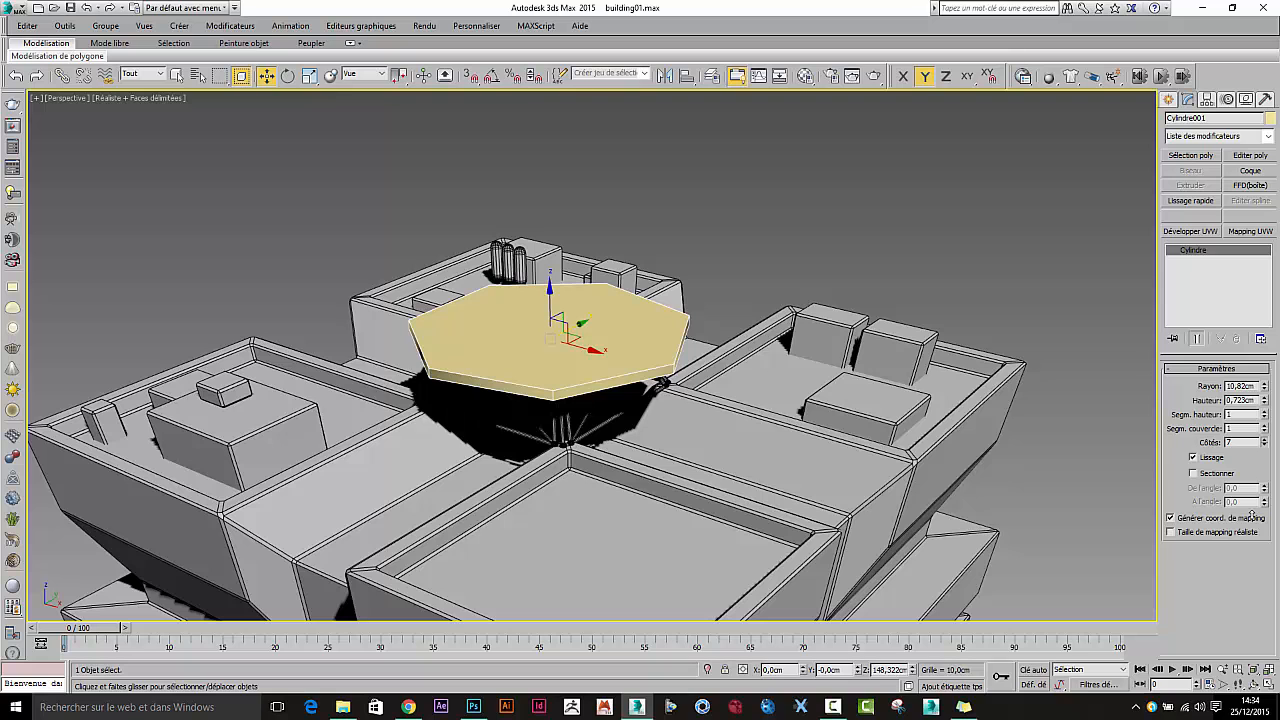
left_click_drag(1251, 518, 1251, 520)
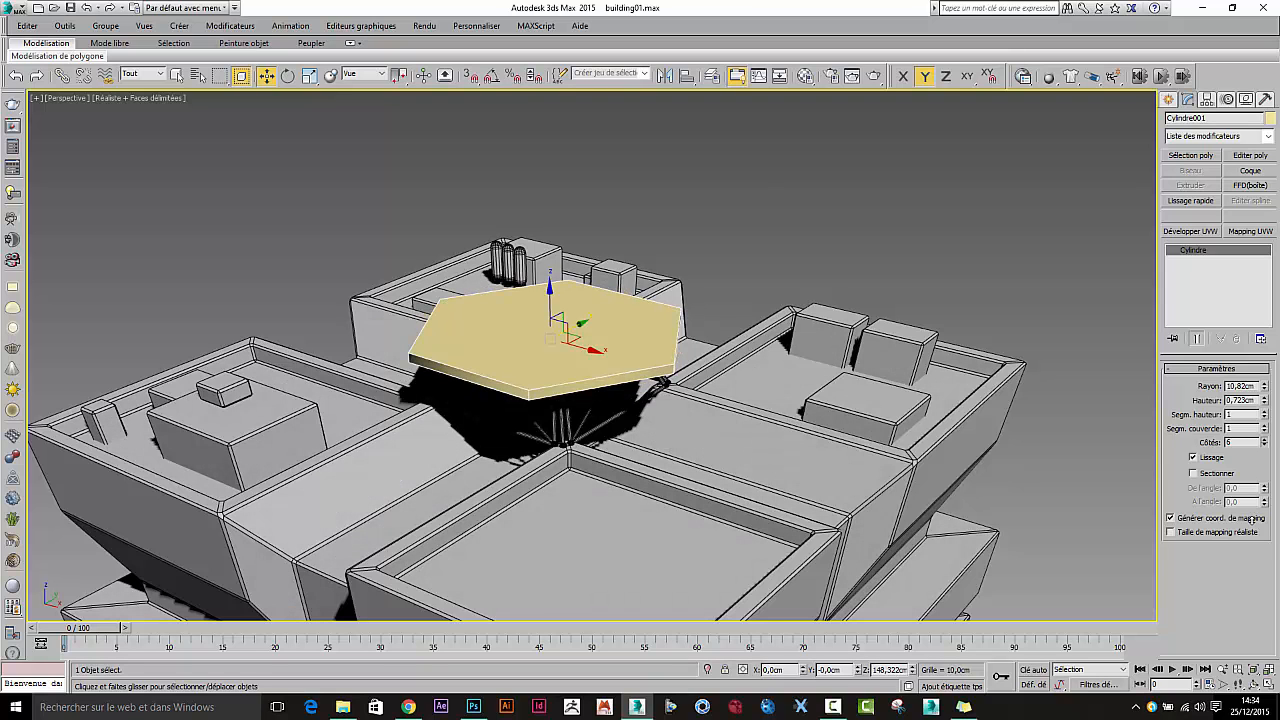
left_click(758, 173)
Step: Convert the hexagonal slab above the lattice to an editable poly
middle_click_drag(568, 330, 670, 330, "alt")
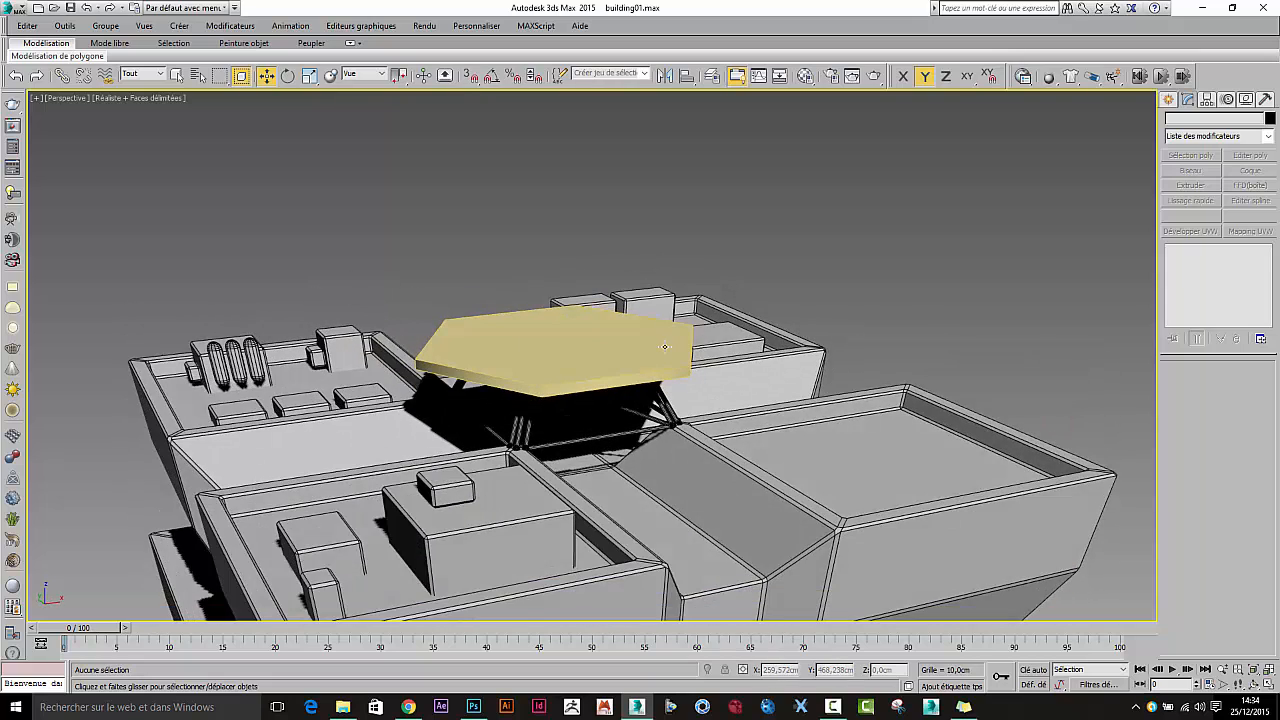
scroll(655, 355, "up", 3)
left_click(648, 388)
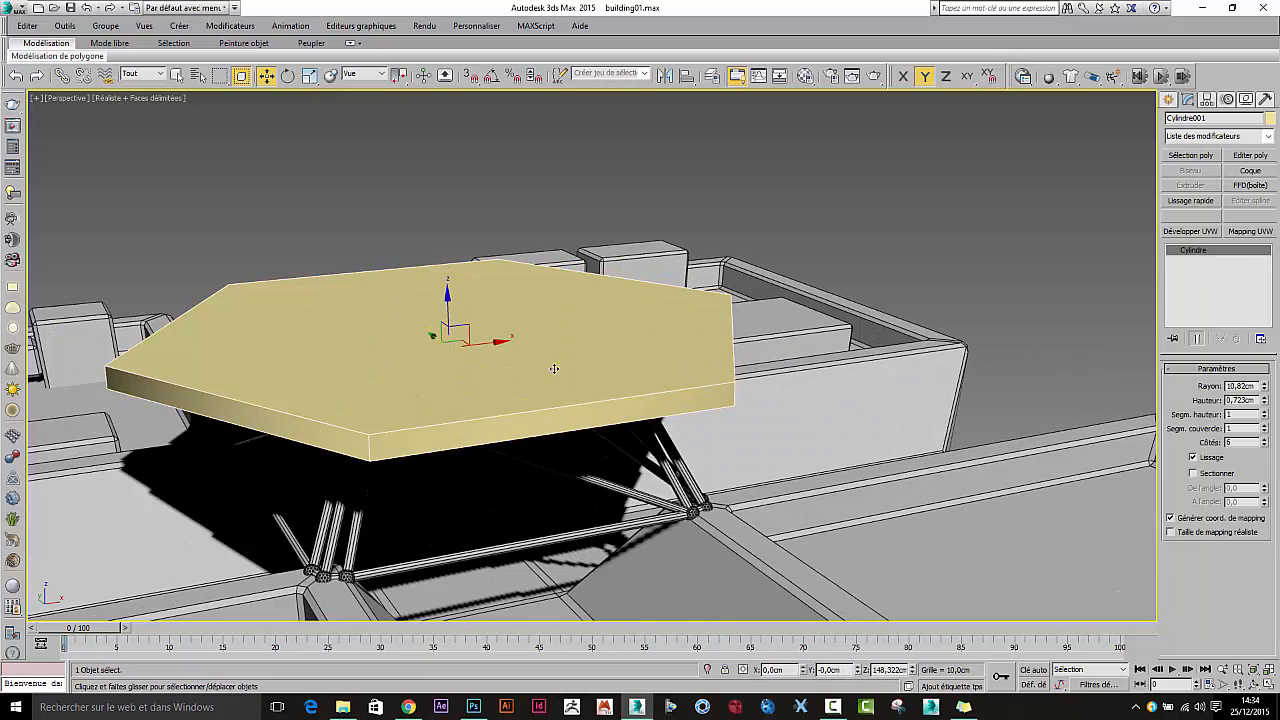
right_click(512, 373)
mouse_move(570, 506)
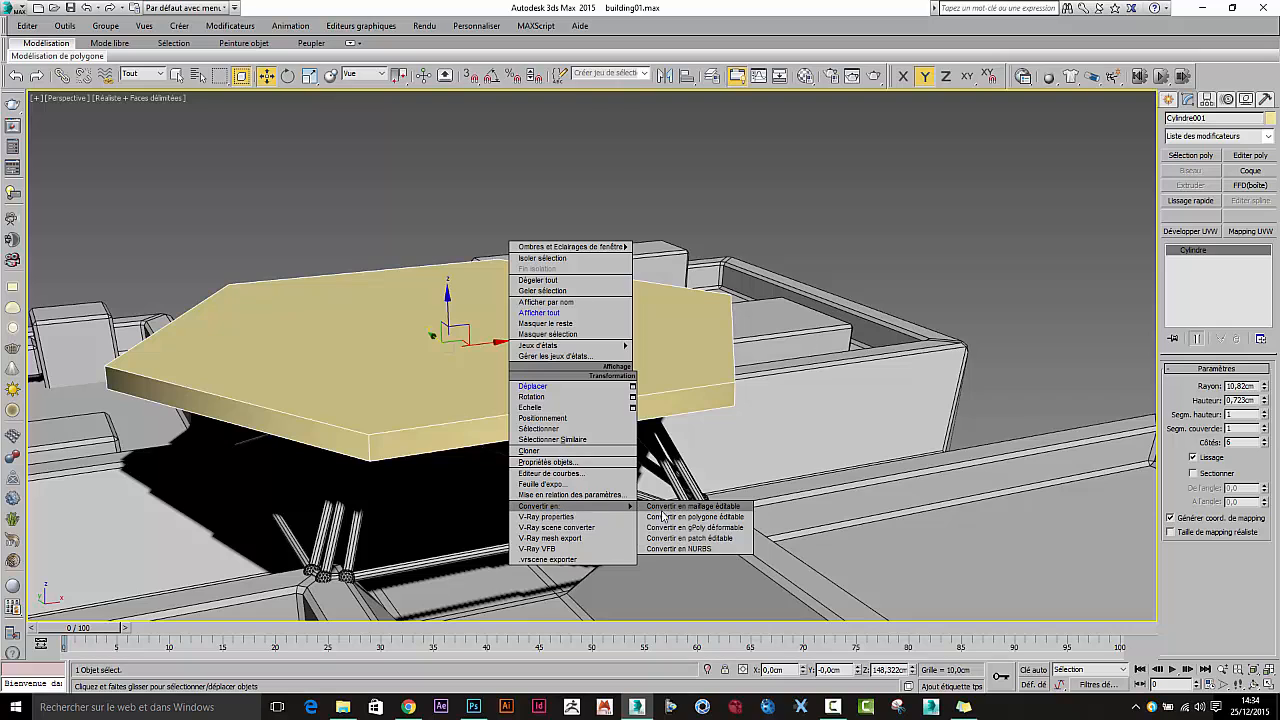
left_click(663, 516)
Step: Chamfer all edges of the hexagonal slab slightly, return to object level and deselect it
left_click(1198, 383)
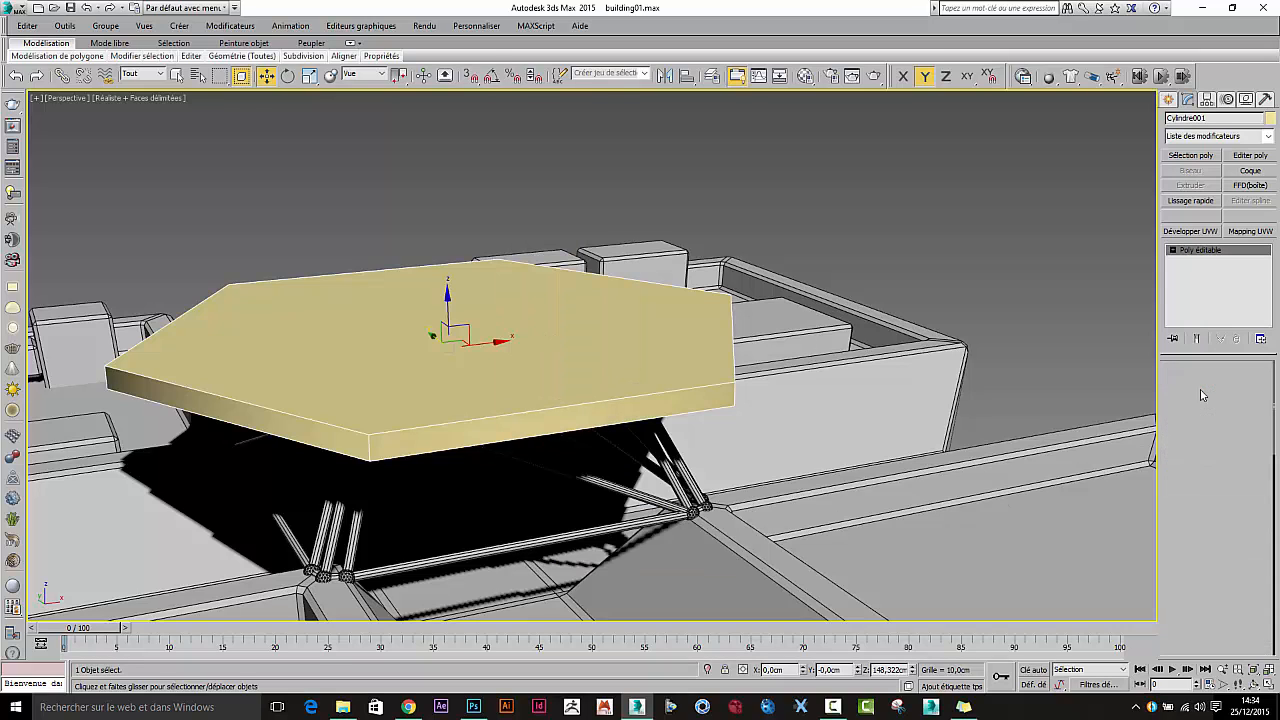
key("ctrl+a")
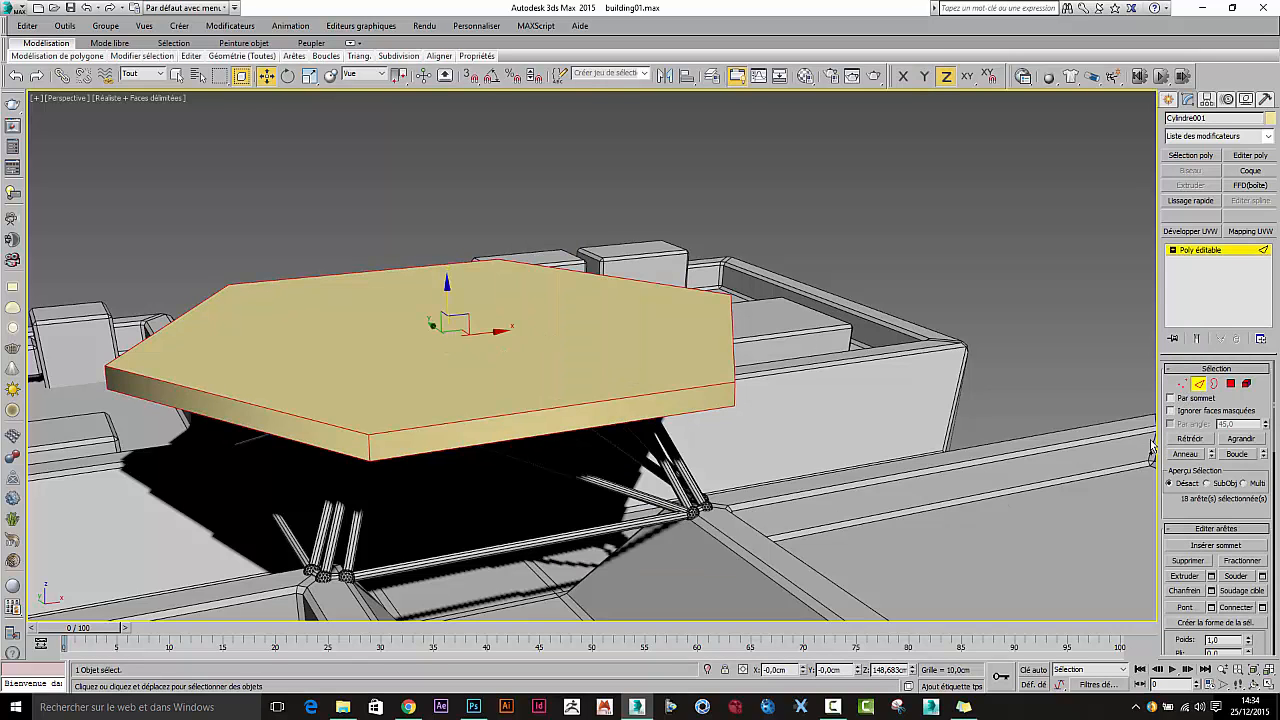
left_click(1211, 591)
left_click_drag(793, 293, 793, 288)
left_click(789, 391)
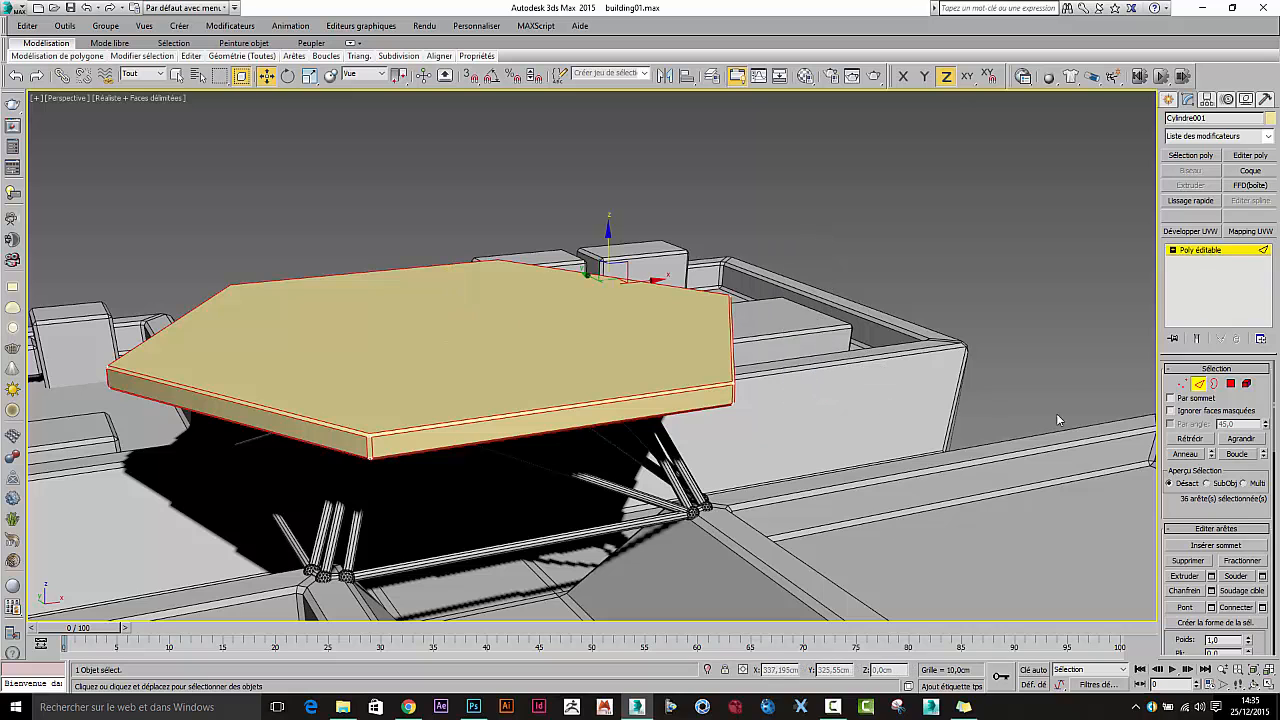
left_click(1199, 386)
left_click(928, 273)
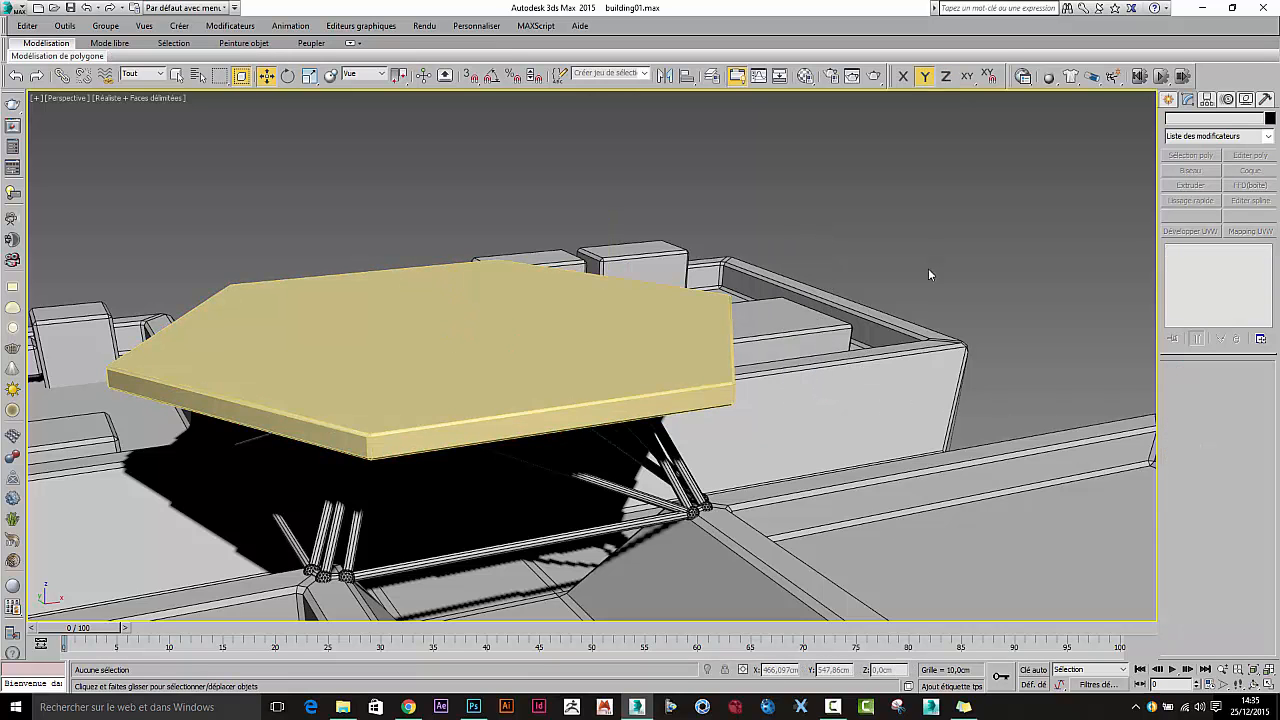
Step: Attach the hexagonal slab to Building at its Poly éditable level and deselect everything
scroll(813, 329, "down", 5)
middle_click_drag(793, 359, 779, 388, "alt")
left_click(775, 403)
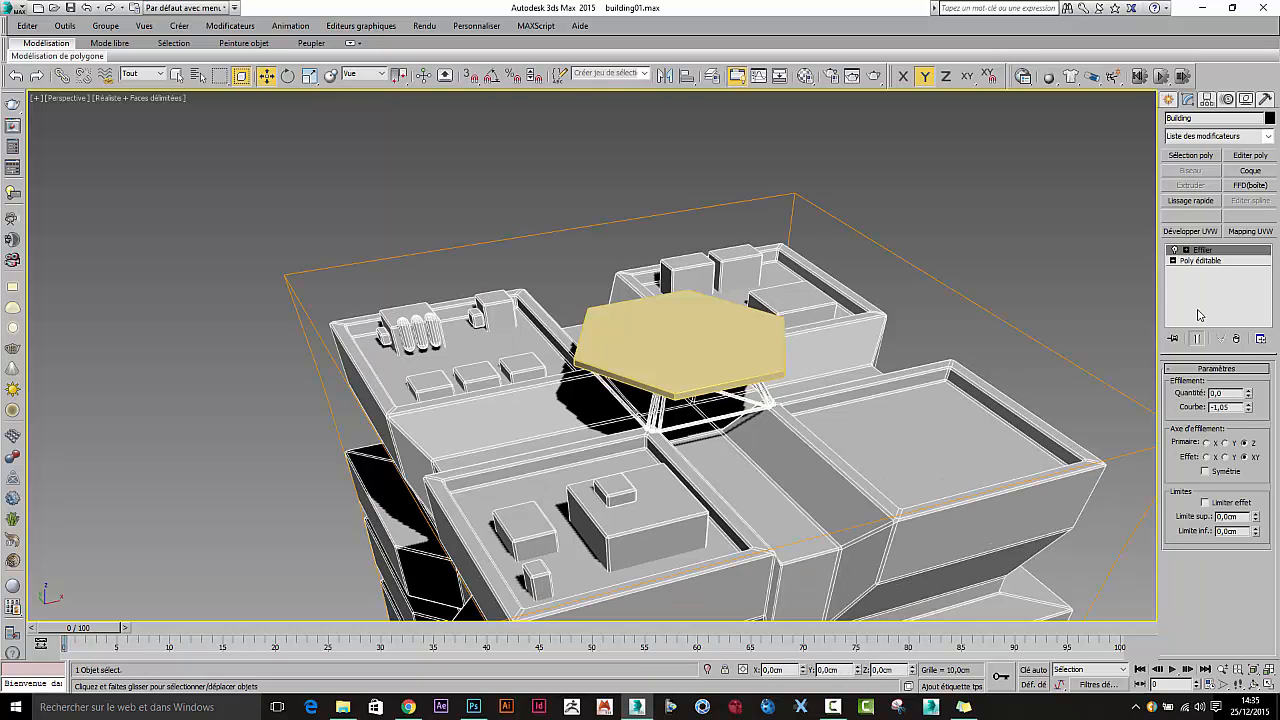
left_click(1226, 262)
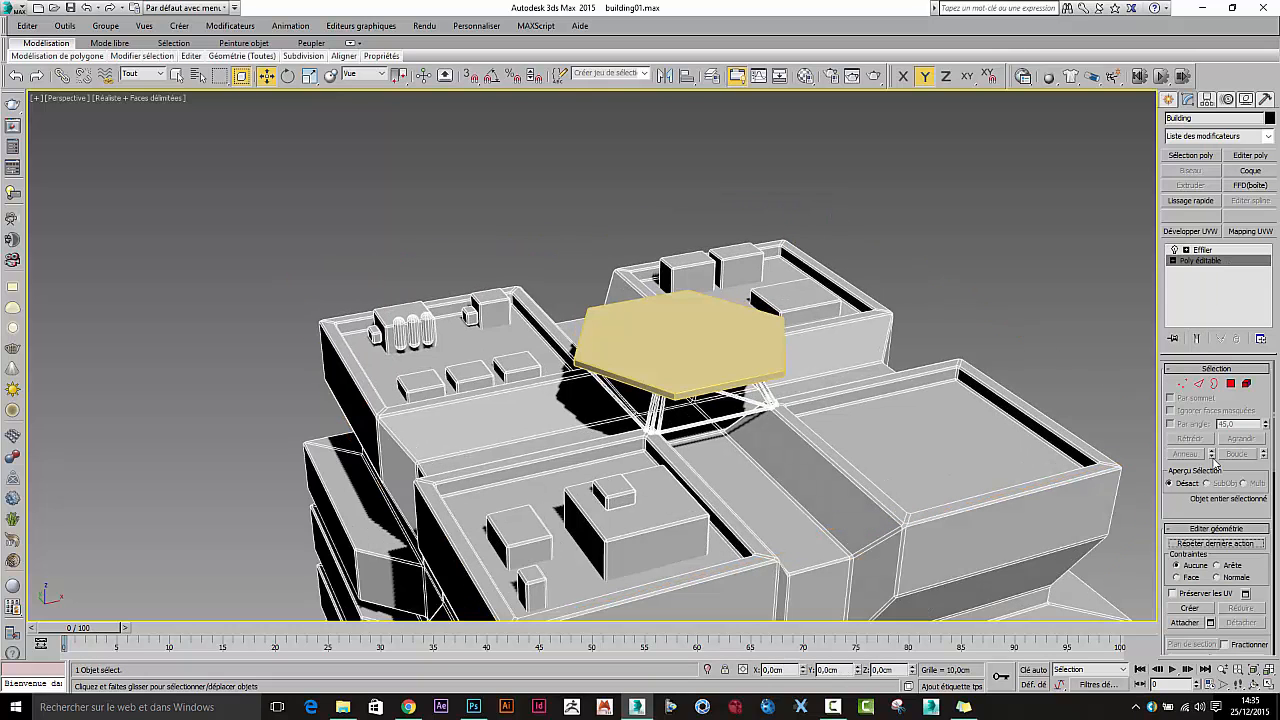
left_click(1199, 622)
left_click(730, 350)
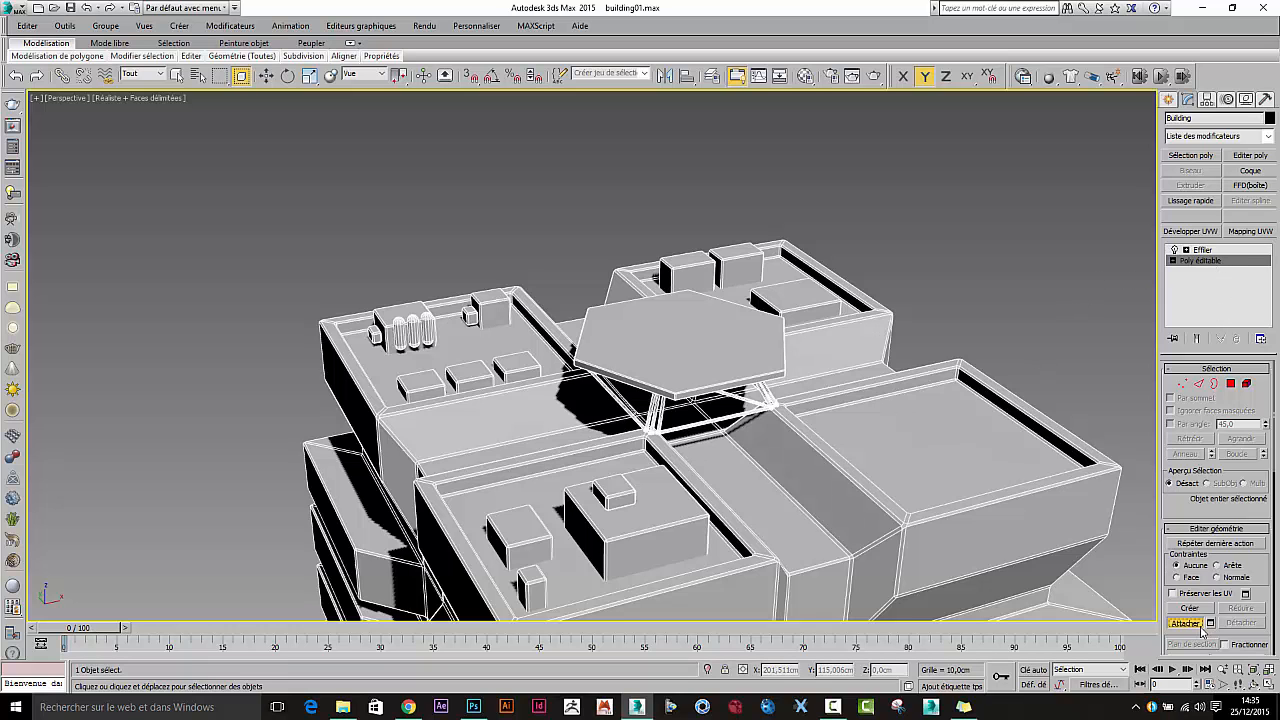
left_click(1051, 391)
middle_click_drag(943, 445, 723, 367, "alt")
scroll(691, 358, "down", 6)
scroll(622, 347, "up", 4)
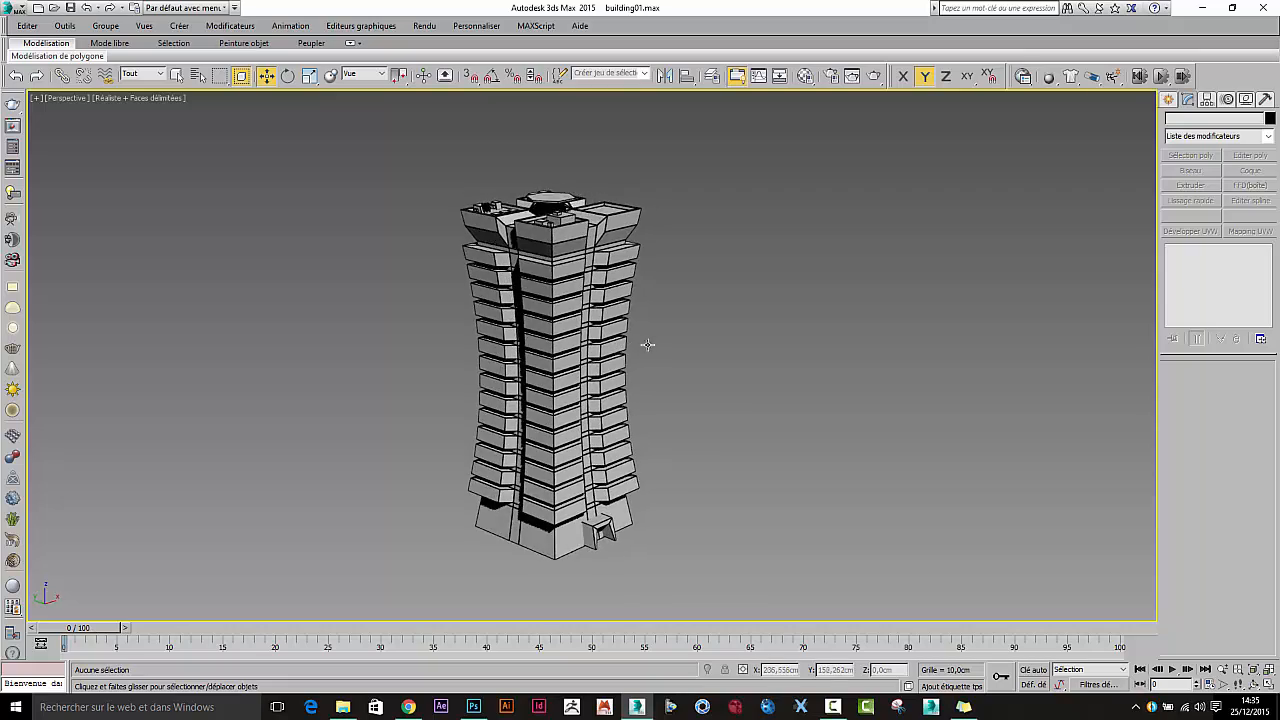